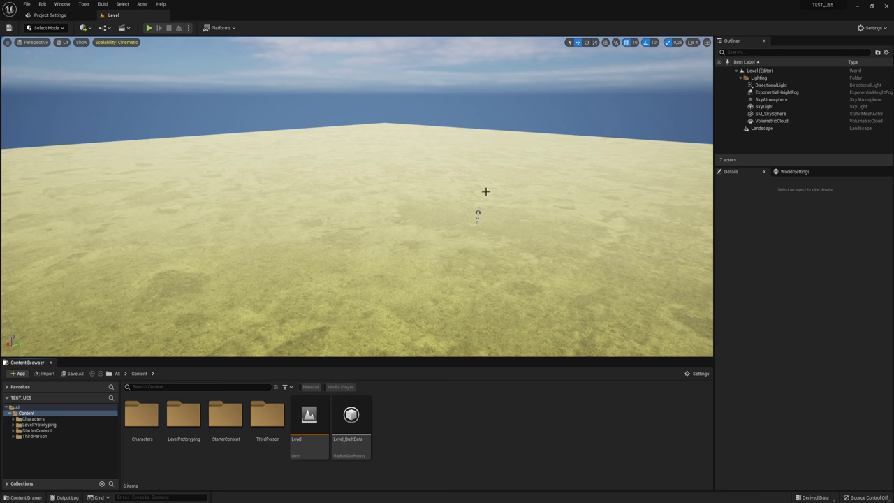
# Filter the Plugins browser by 'land' and enable the beta Landmass plugin
pyautogui.click(41, 5)
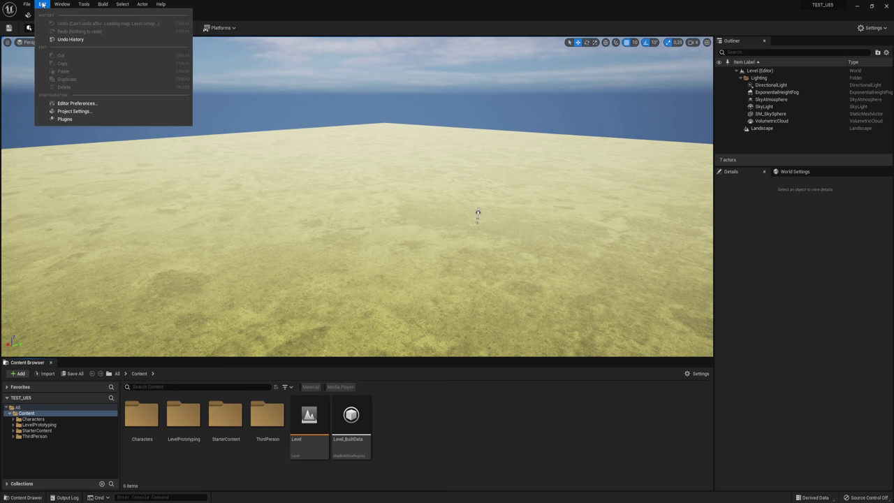
pyautogui.click(83, 120)
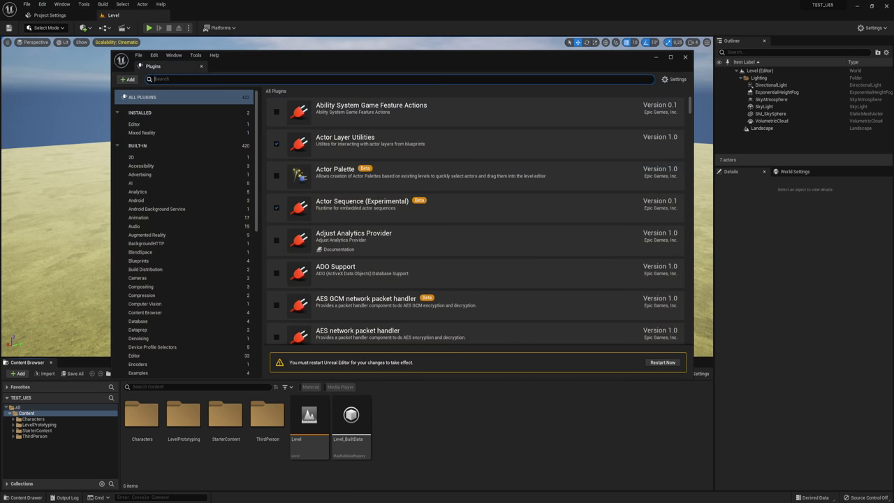
pyautogui.write('land')
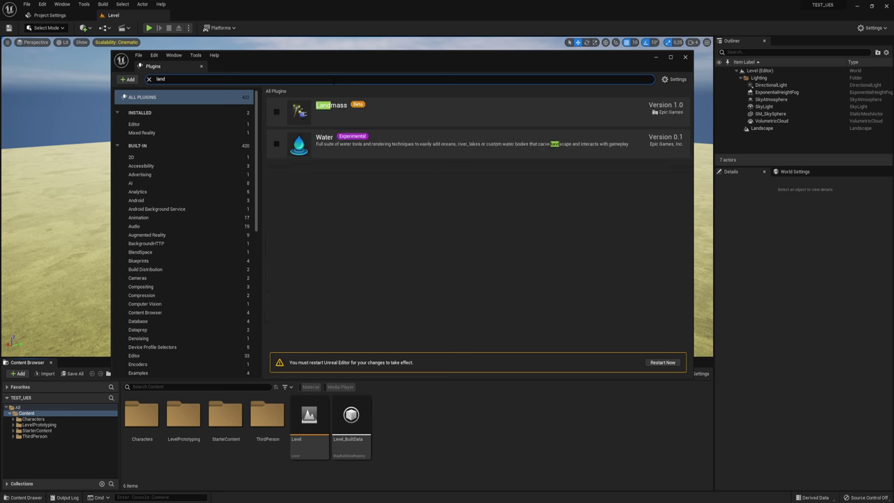
pyautogui.click(275, 111)
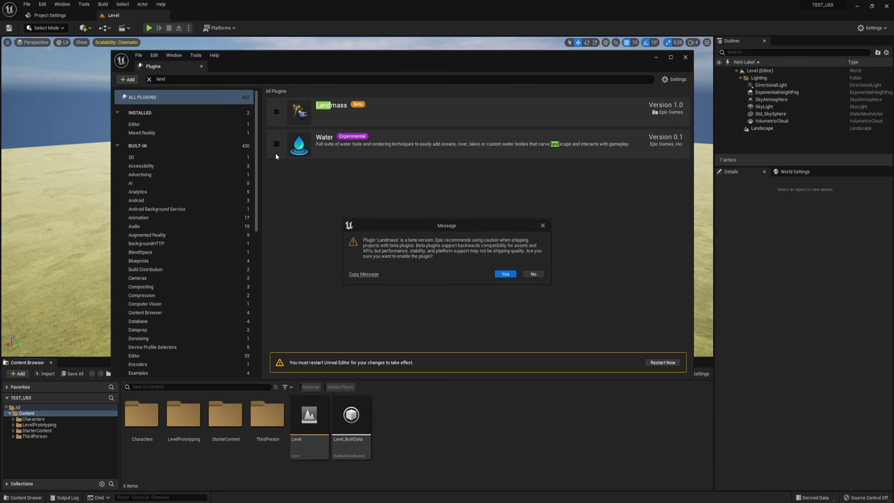
pyautogui.click(505, 274)
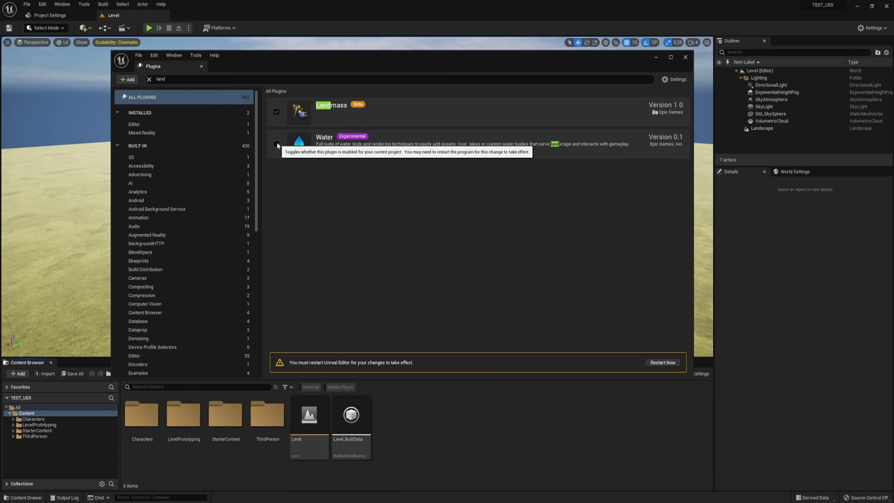
# Enable the experimental Water plugin, accepting its warning, and close the Plugins browser
pyautogui.click(276, 143)
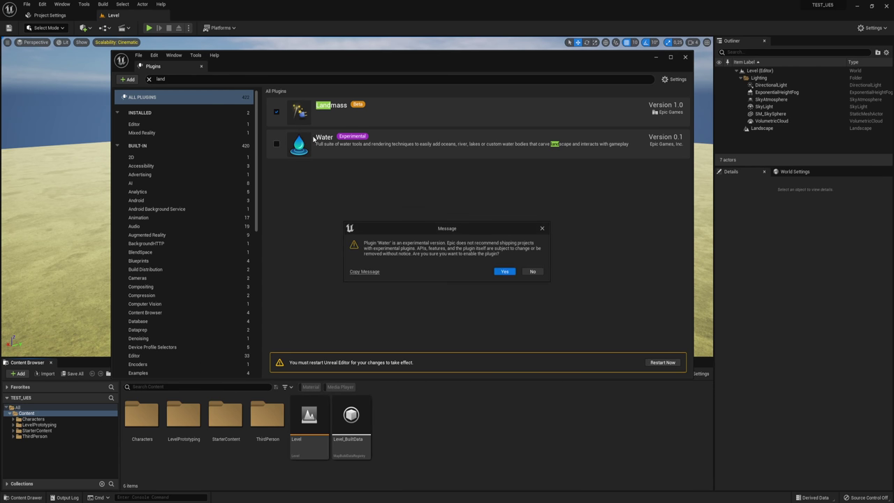
pyautogui.click(504, 271)
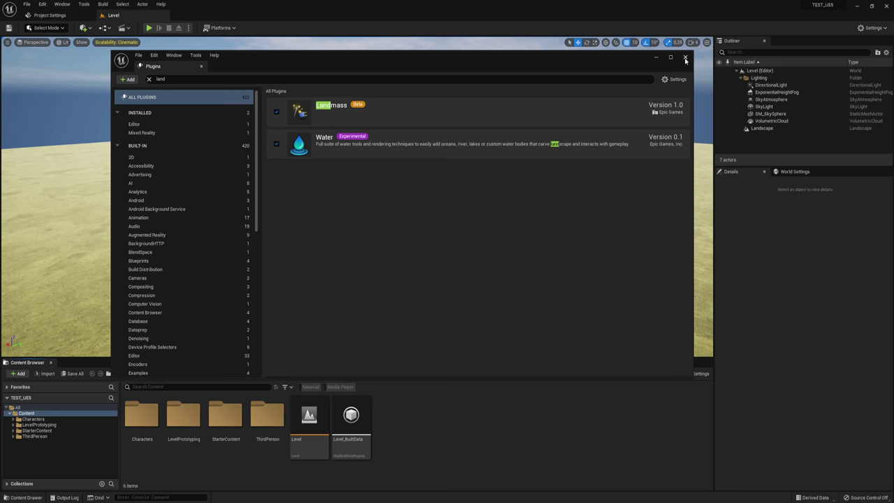
pyautogui.click(277, 145)
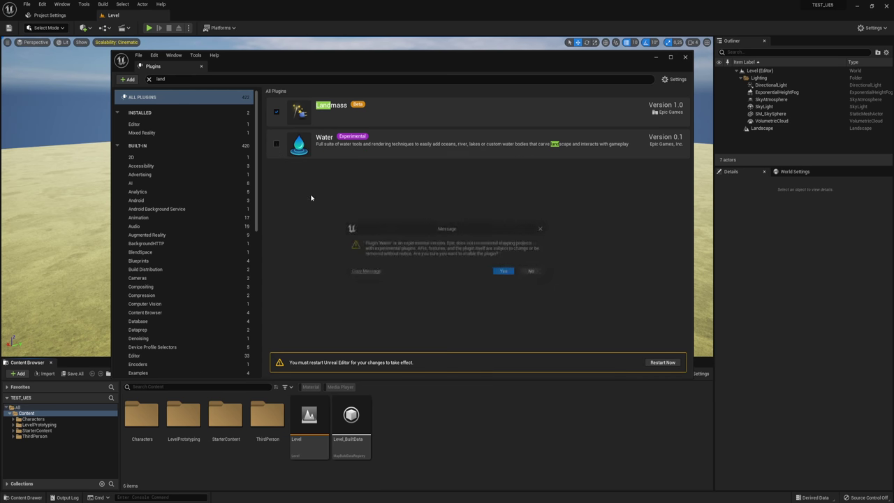
pyautogui.click(504, 271)
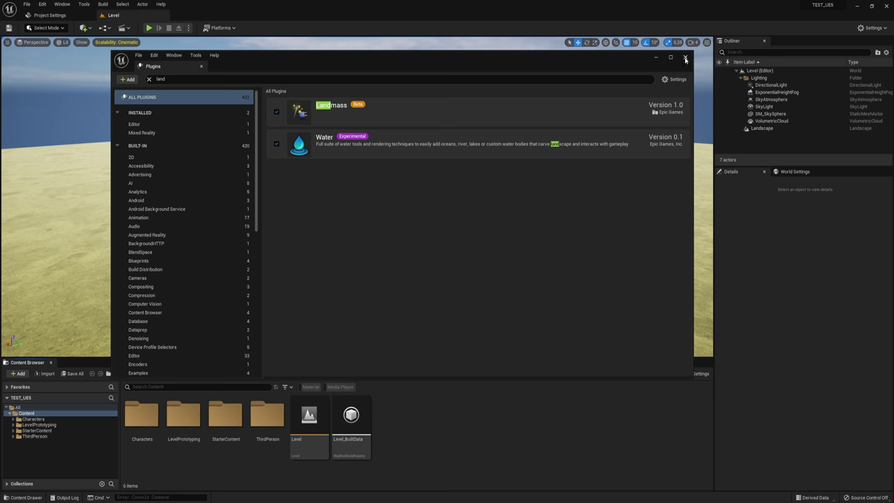
pyautogui.click(276, 144)
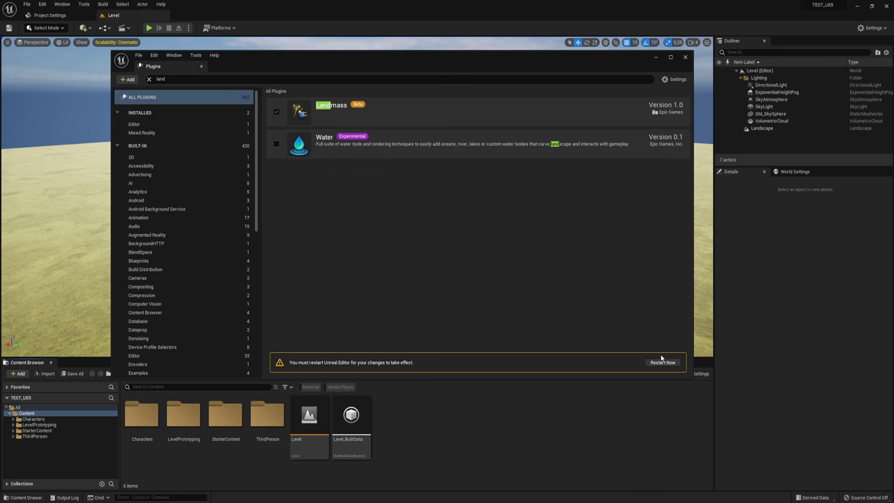
pyautogui.click(279, 146)
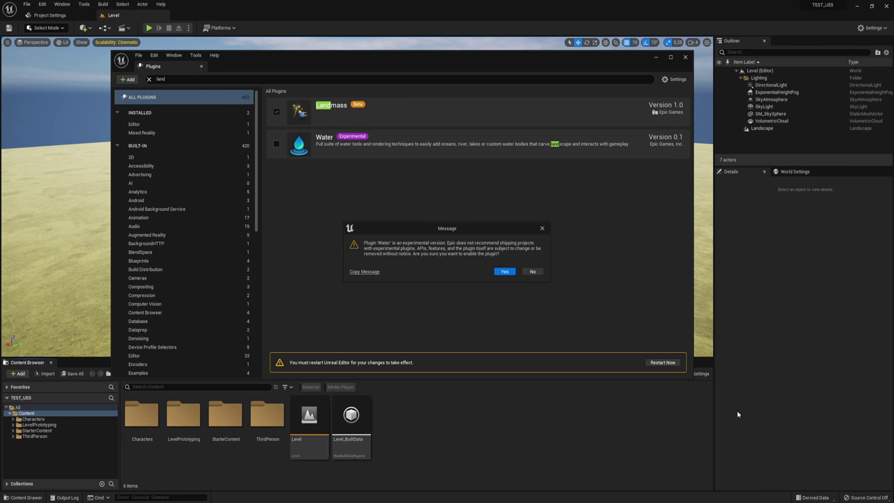
pyautogui.click(505, 271)
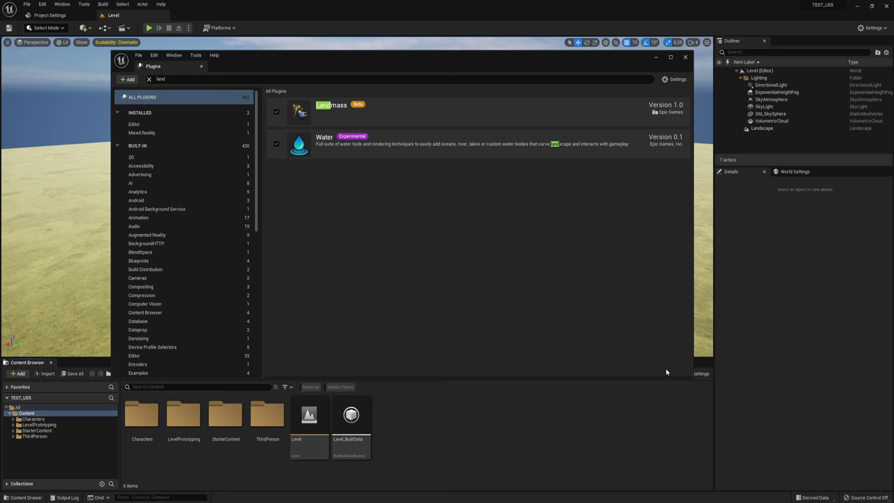
pyautogui.click(685, 57)
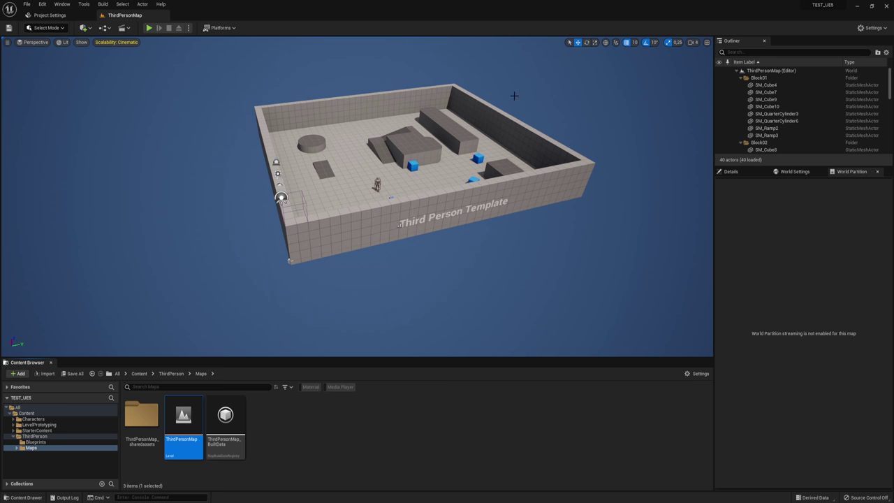
# Orbit the ThirdPersonMap arena, then bring up Project Settings on the Project Description page
pyautogui.moveTo(531, 114); pyautogui.dragTo(472, 169, button='right')
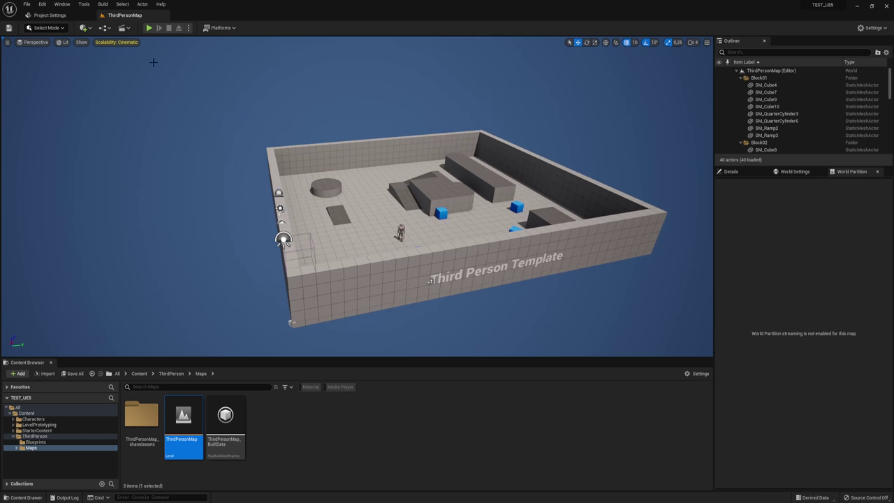
pyautogui.click(49, 14)
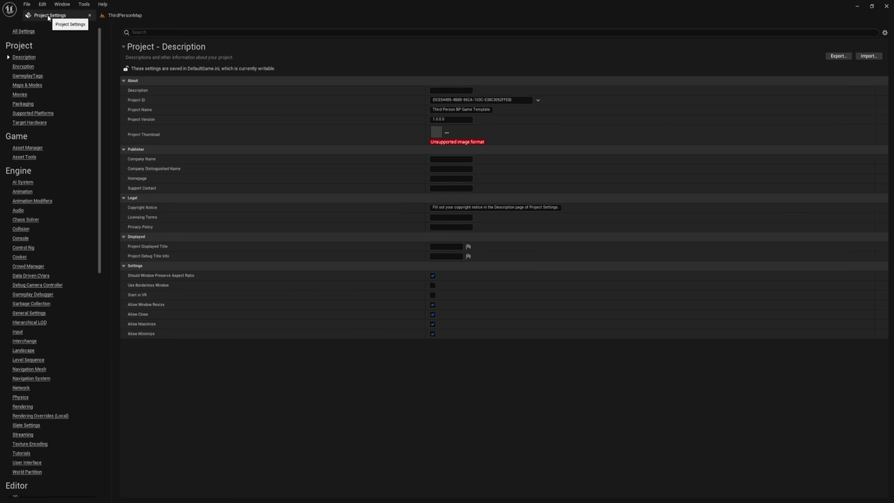
# Set both Editor Startup Map and Game Default Map to Level in Maps & Modes
pyautogui.click(27, 85)
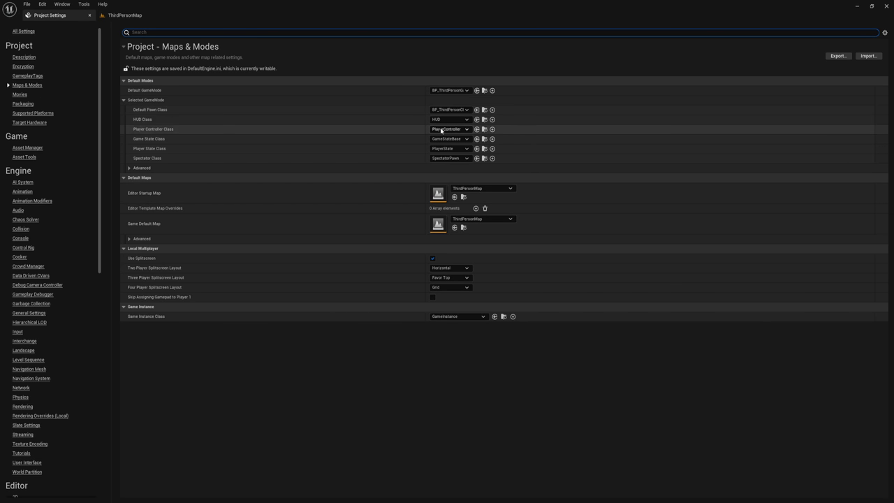
pyautogui.click(486, 188)
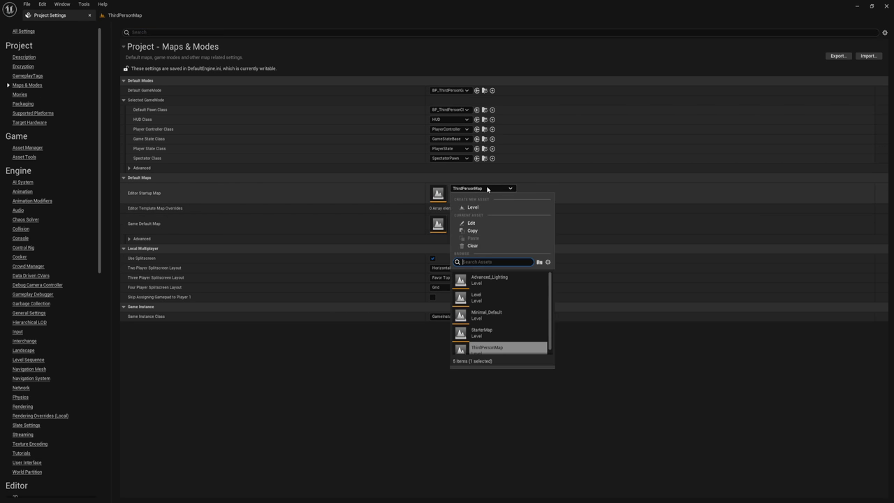
pyautogui.click(481, 298)
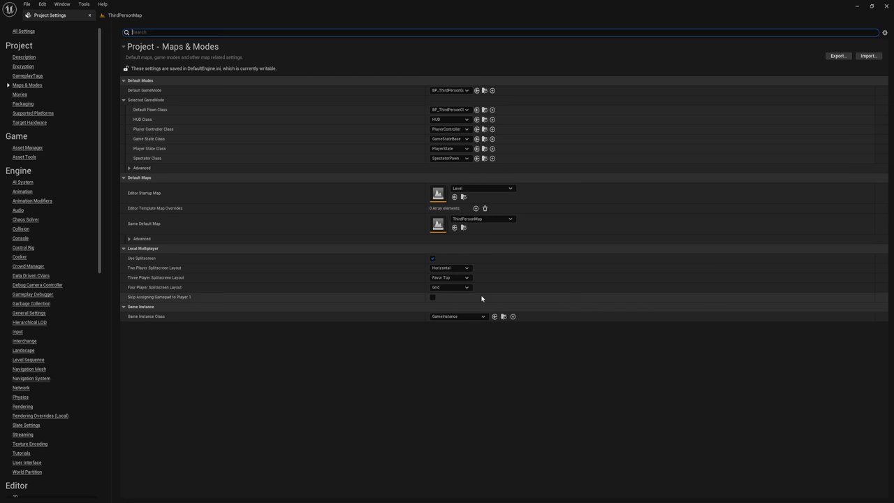
pyautogui.click(472, 222)
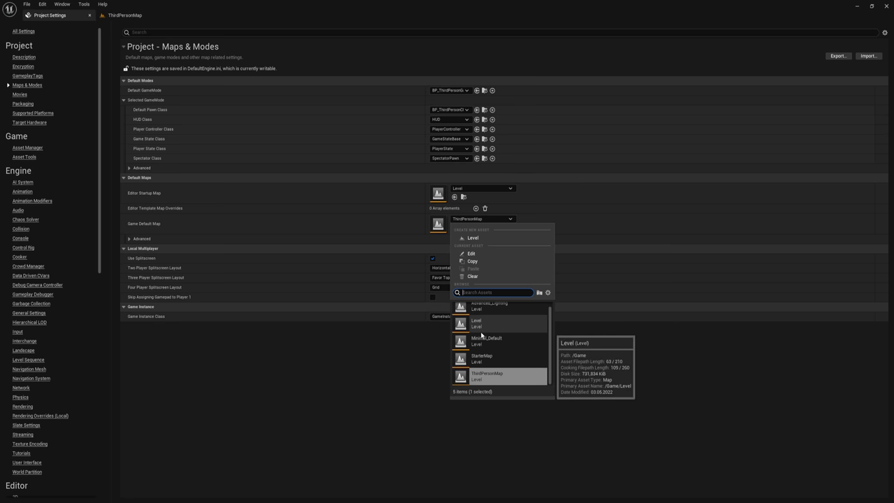
pyautogui.click(489, 326)
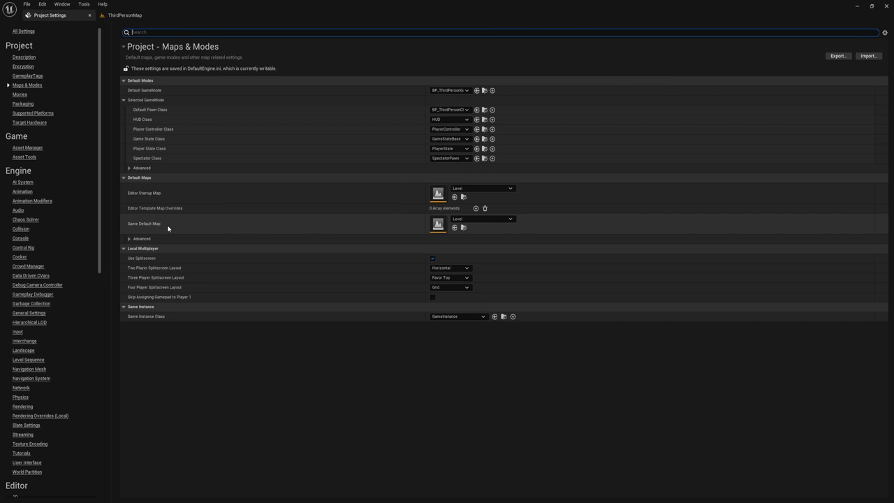
# Recheck that Game Default Map stays Level, then return to the ThirdPersonMap level
pyautogui.click(475, 221)
pyautogui.click(486, 219)
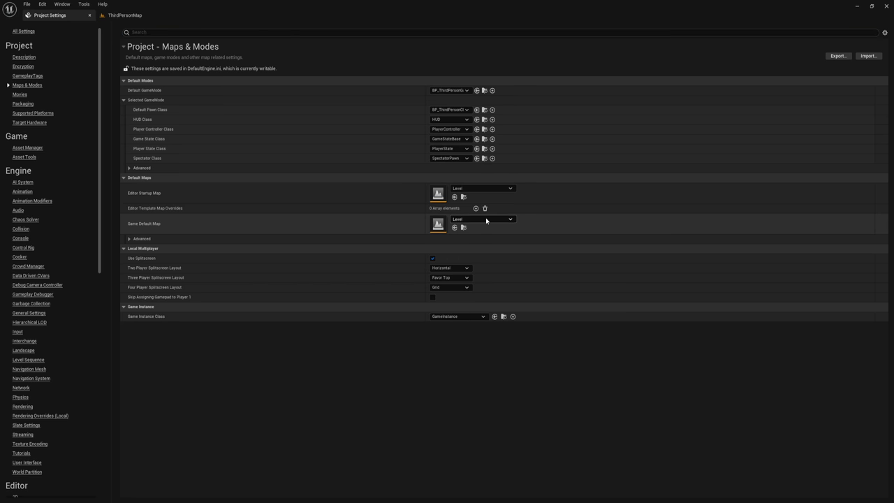
pyautogui.click(486, 220)
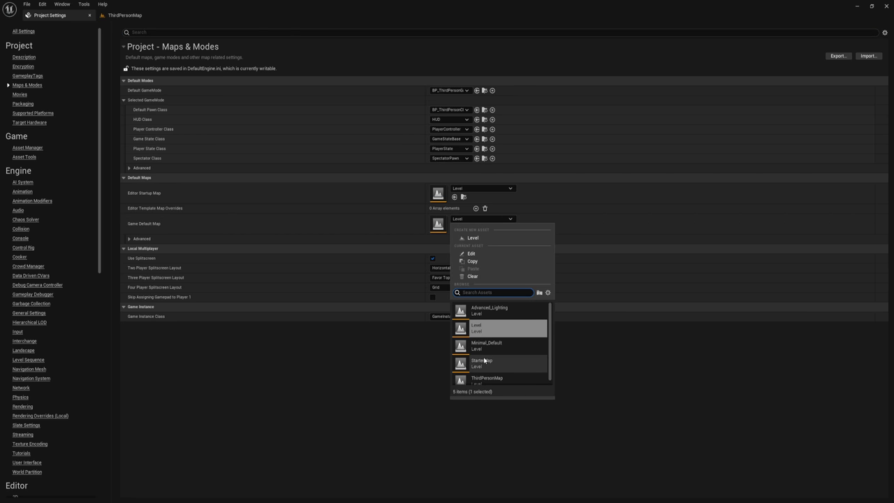
pyautogui.click(500, 220)
pyautogui.click(500, 221)
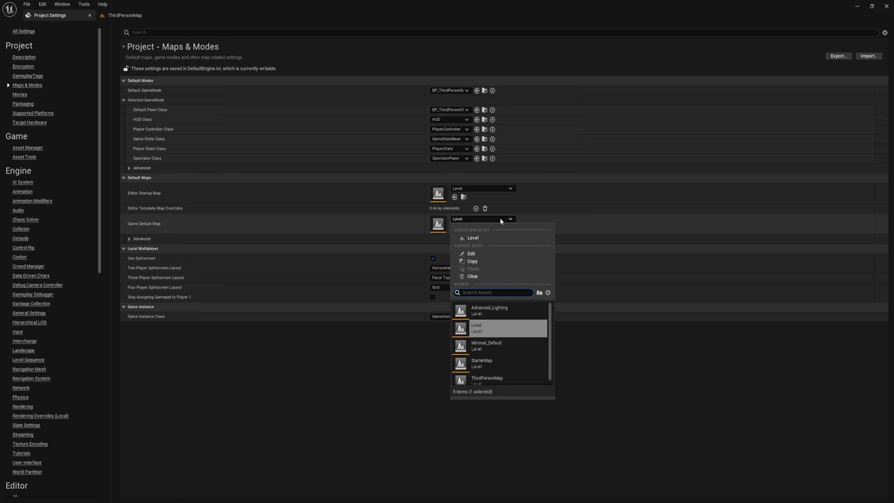
pyautogui.click(497, 221)
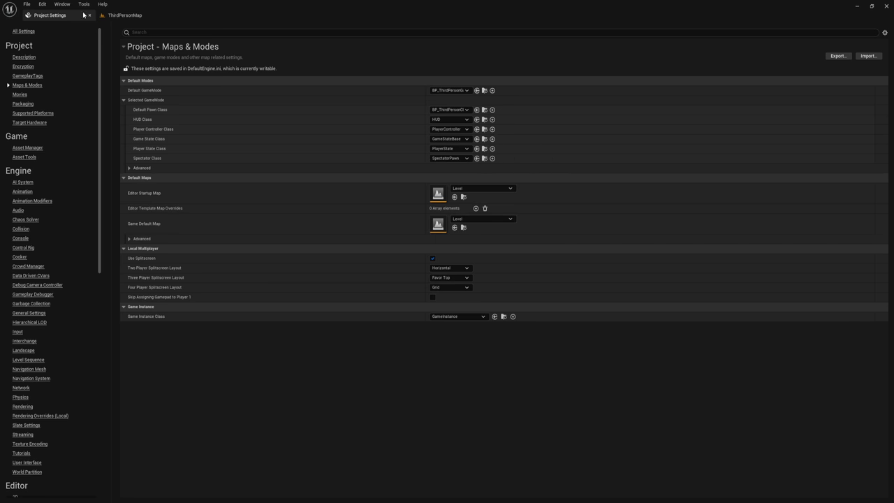
pyautogui.click(124, 14)
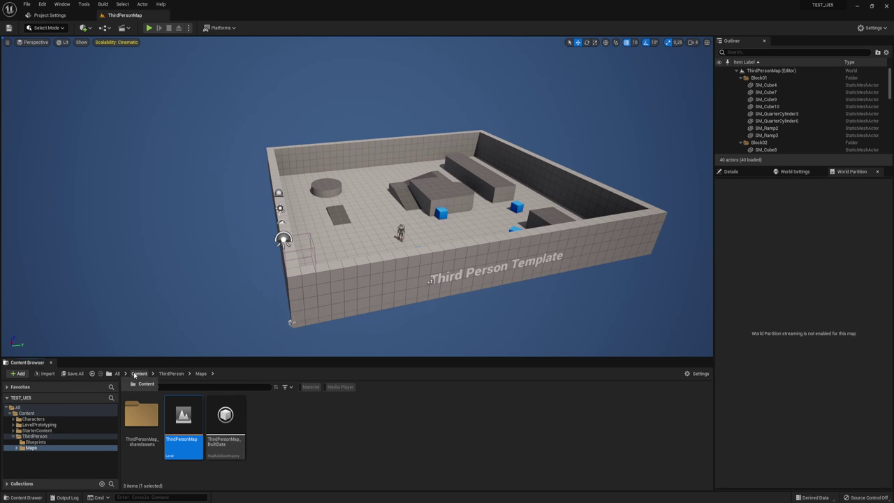
# Load the Level map from the Content folder and look over its SM_SkySphere
pyautogui.click(141, 373)
pyautogui.doubleClick(305, 414)
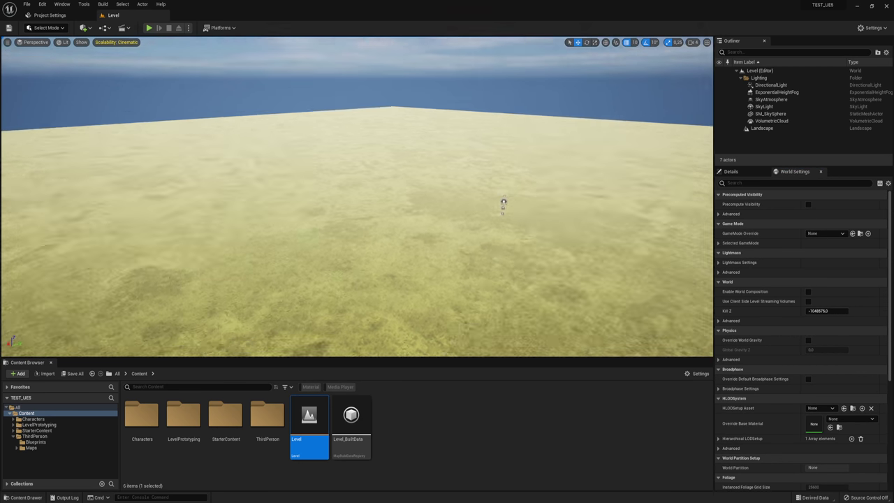
pyautogui.moveTo(406, 224); pyautogui.dragTo(471, 225, button='right')
pyautogui.click(472, 227)
pyautogui.moveTo(425, 195); pyautogui.dragTo(454, 252, button='right')
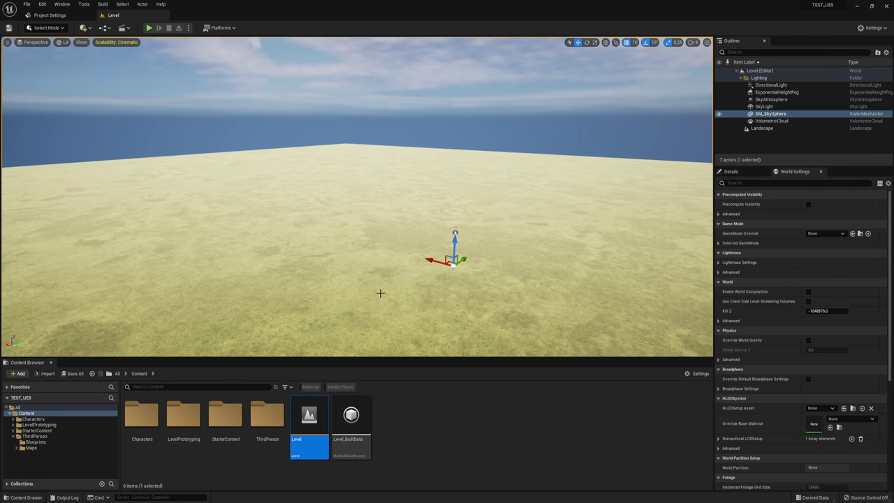
pyautogui.moveTo(345, 239); pyautogui.dragTo(337, 237, button='right')
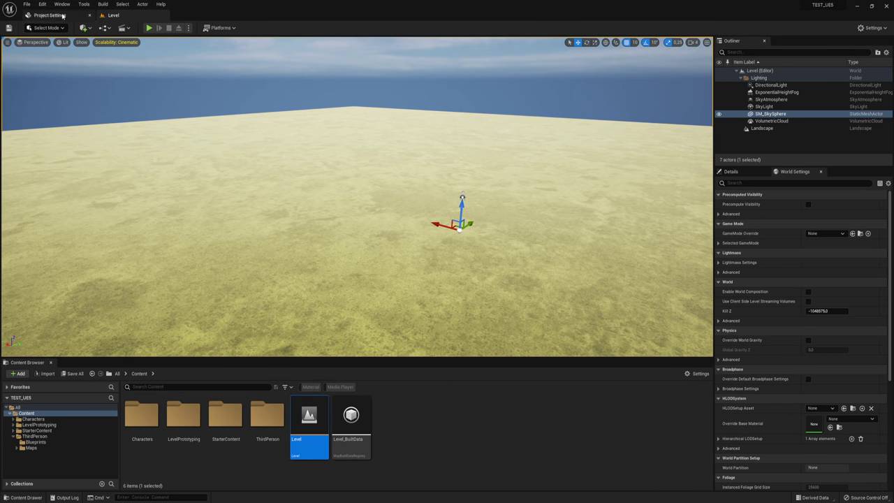
# Pull back to see the whole sandy landscape and browse the Quick Add and Tools menus
pyautogui.click(42, 4)
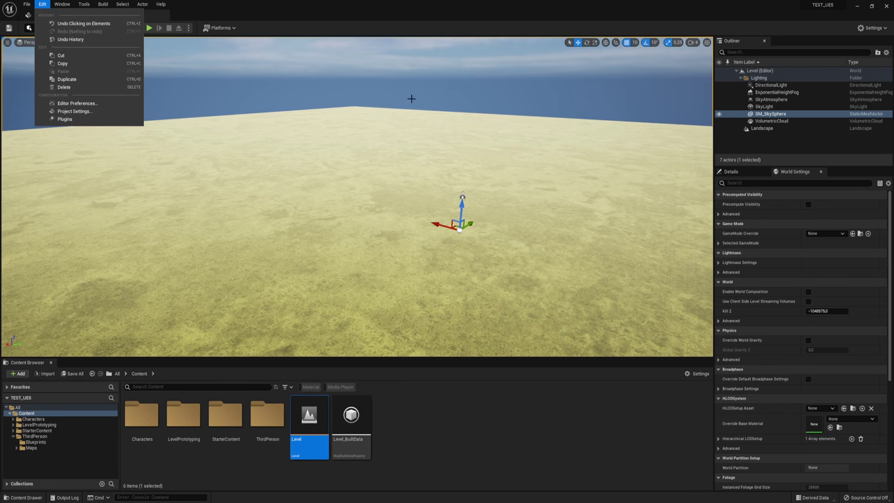
pyautogui.moveTo(412, 99); pyautogui.dragTo(328, 146, button='right')
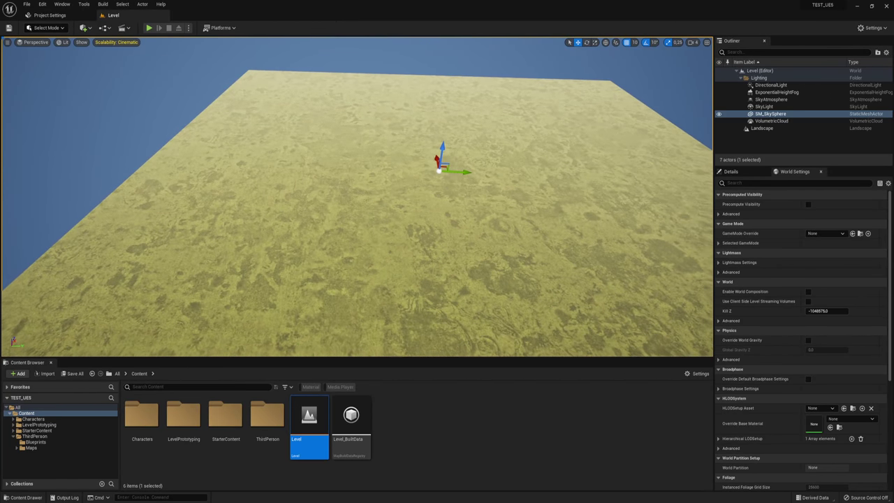
pyautogui.moveTo(328, 147); pyautogui.dragTo(411, 137, button='right')
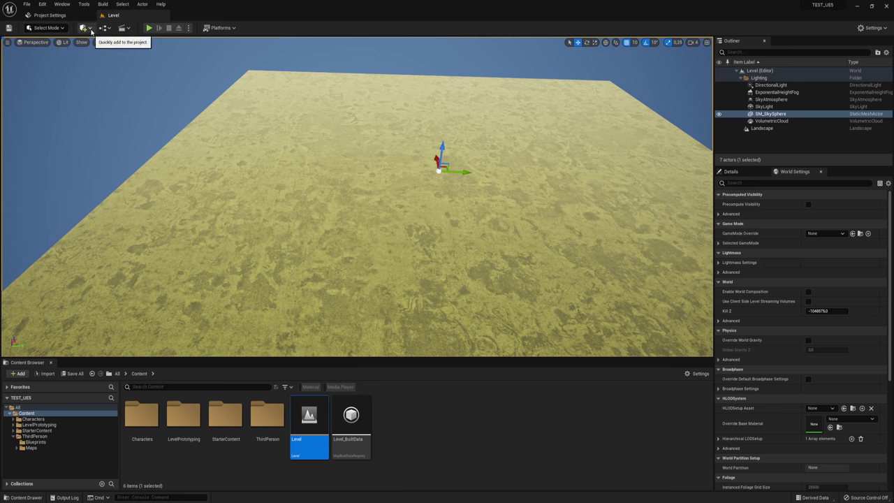
pyautogui.click(84, 28)
pyautogui.moveTo(108, 137)
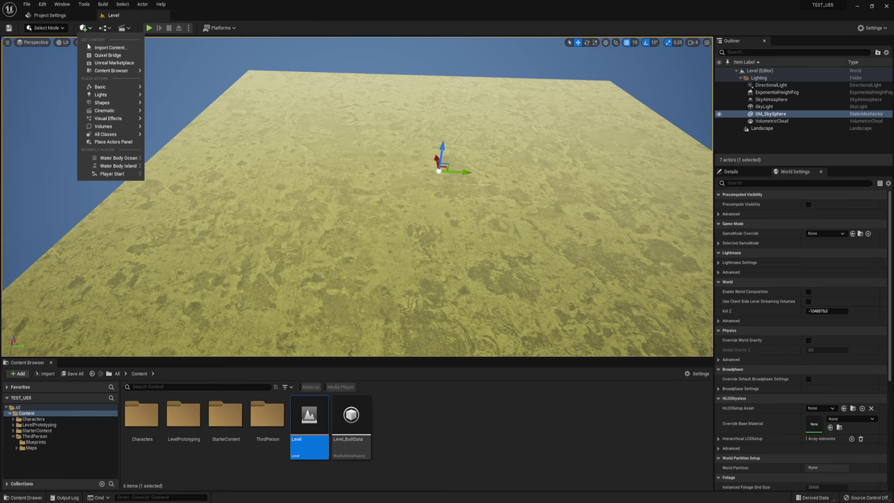
pyautogui.click(85, 5)
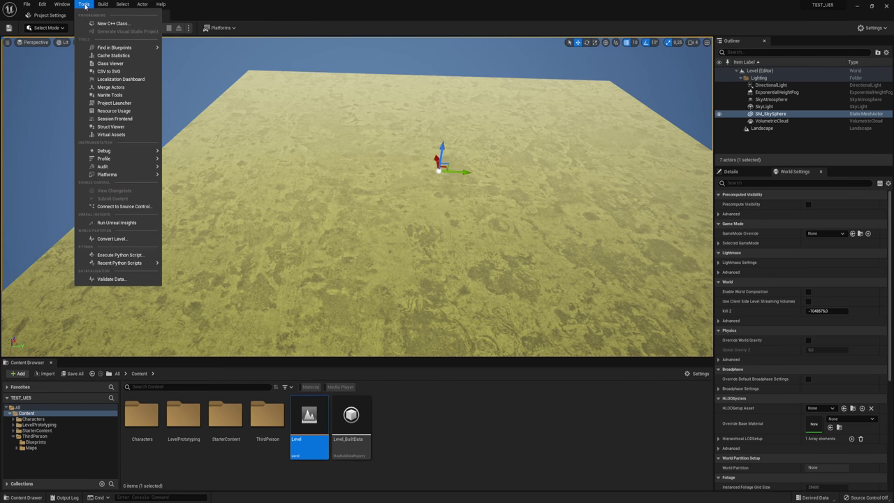
pyautogui.moveTo(61, 6)
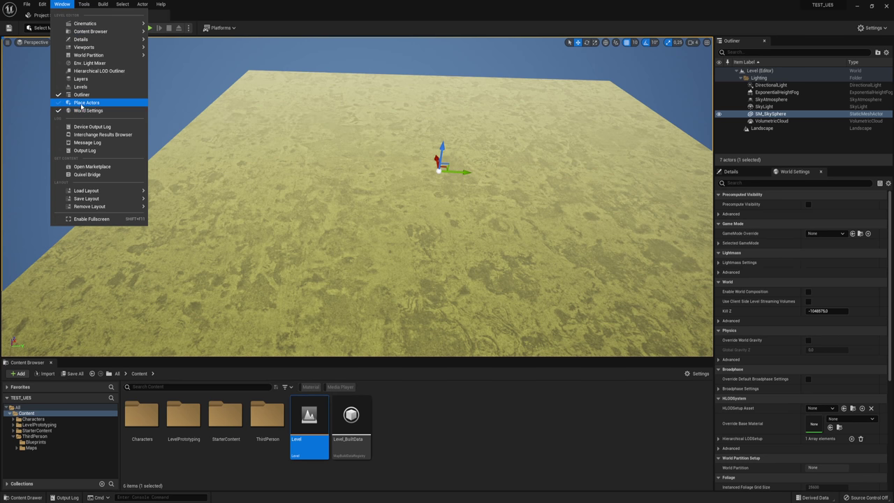
# Dock a narrow Place Actors panel beside the viewport and filter it by 'wate'
pyautogui.click(80, 103)
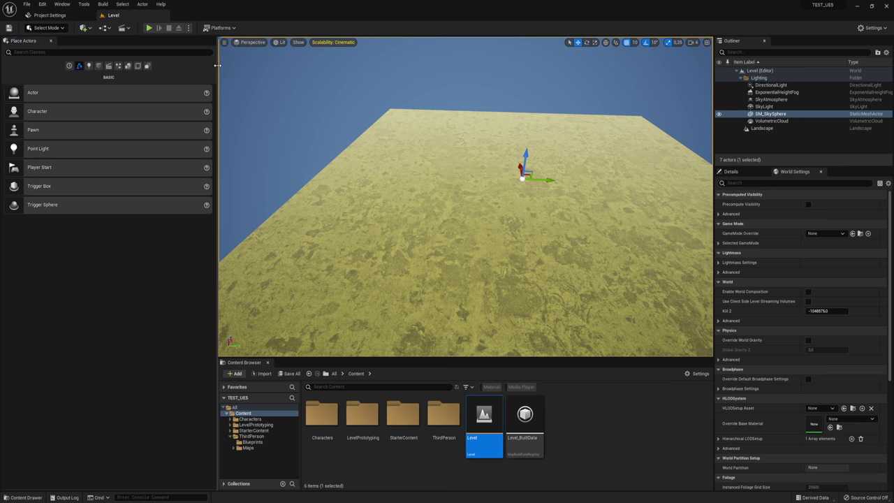
pyautogui.moveTo(217, 65); pyautogui.dragTo(127, 74)
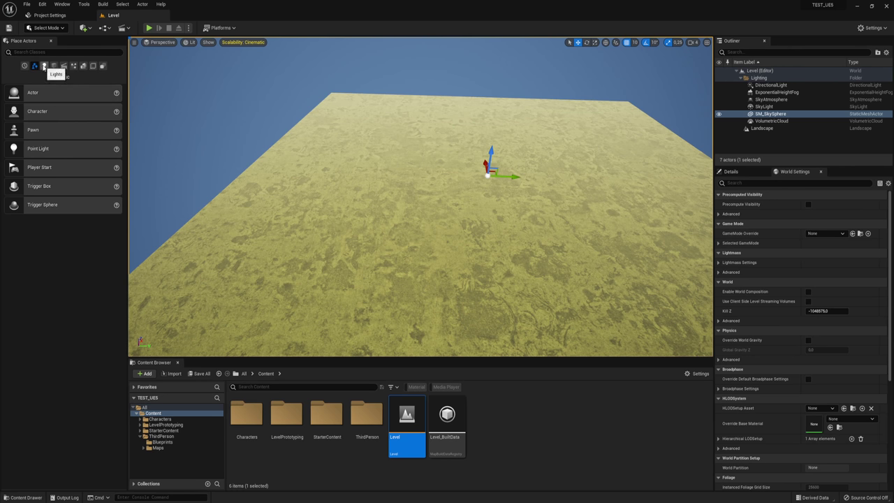
pyautogui.click(84, 28)
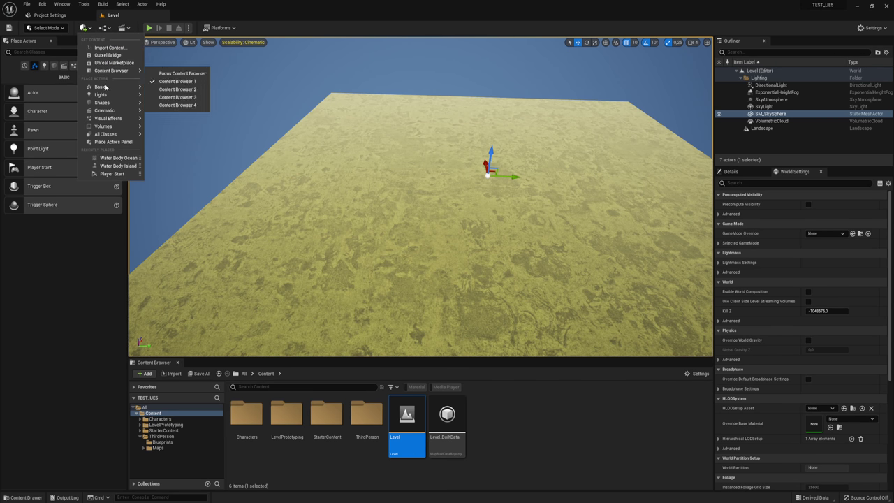
pyautogui.click(23, 125)
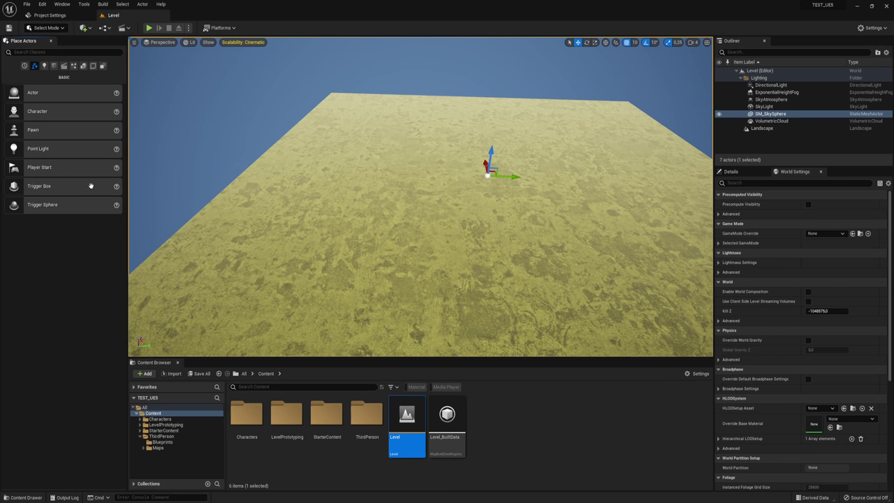
pyautogui.click(73, 66)
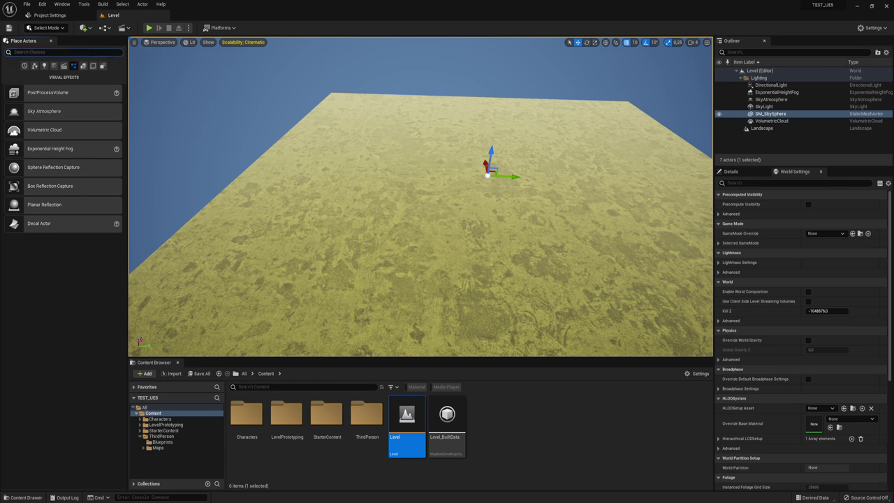
pyautogui.write('wate')
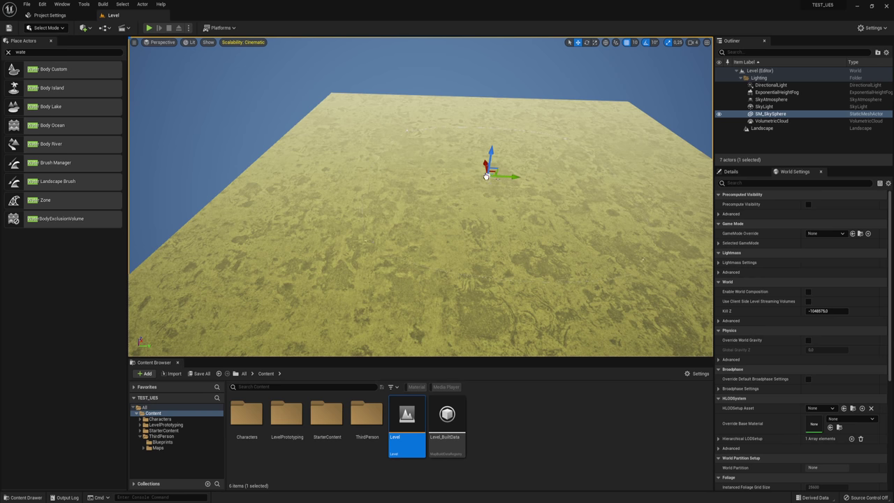
# Drop a Water Body Ocean onto the landscape and pull its left-side spline points outward
pyautogui.moveTo(490, 176); pyautogui.dragTo(487, 178)
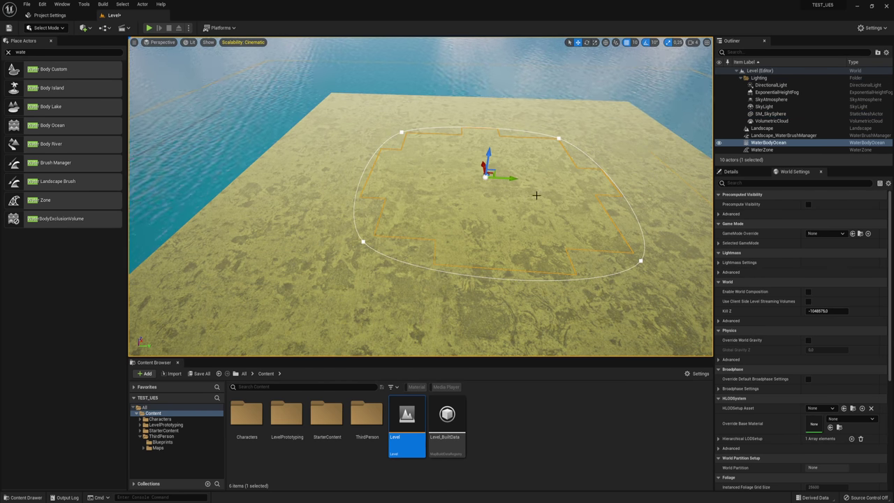
pyautogui.moveTo(537, 196); pyautogui.dragTo(537, 174, button='right')
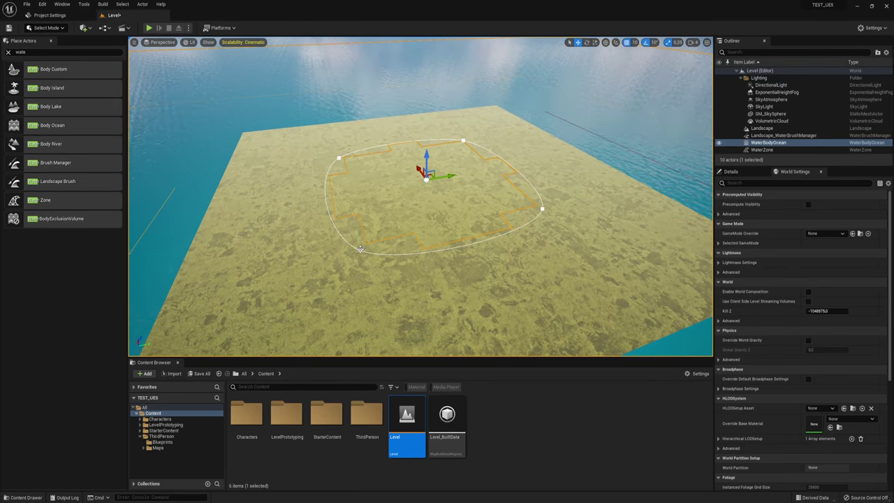
pyautogui.click(359, 250)
pyautogui.moveTo(384, 246); pyautogui.dragTo(328, 259)
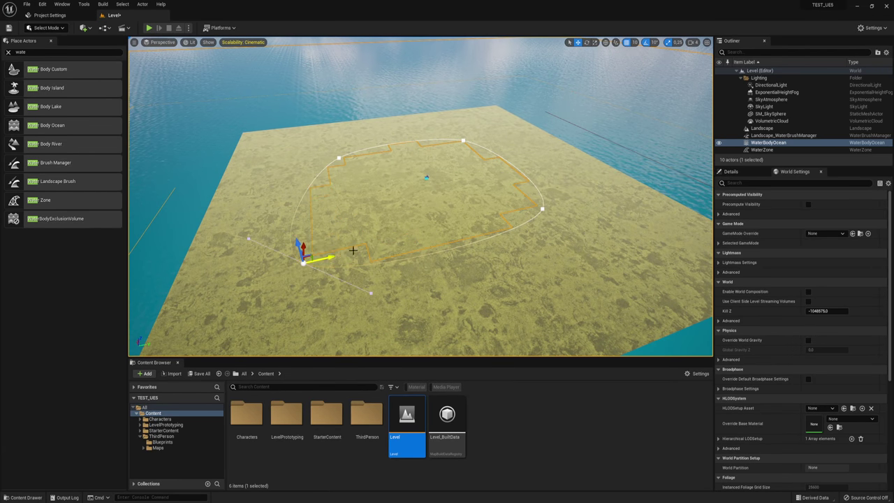
pyautogui.click(338, 158)
pyautogui.moveTo(356, 150); pyautogui.dragTo(320, 150)
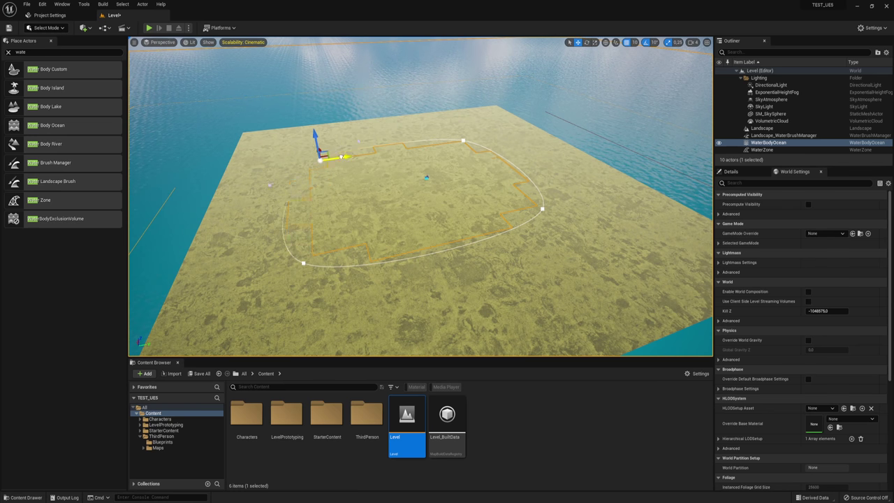
# Pull the ocean's right-side spline points outward to widen the island outline
pyautogui.moveTo(336, 159); pyautogui.dragTo(300, 175, button='right')
pyautogui.moveTo(419, 195); pyautogui.dragTo(441, 194, button='right')
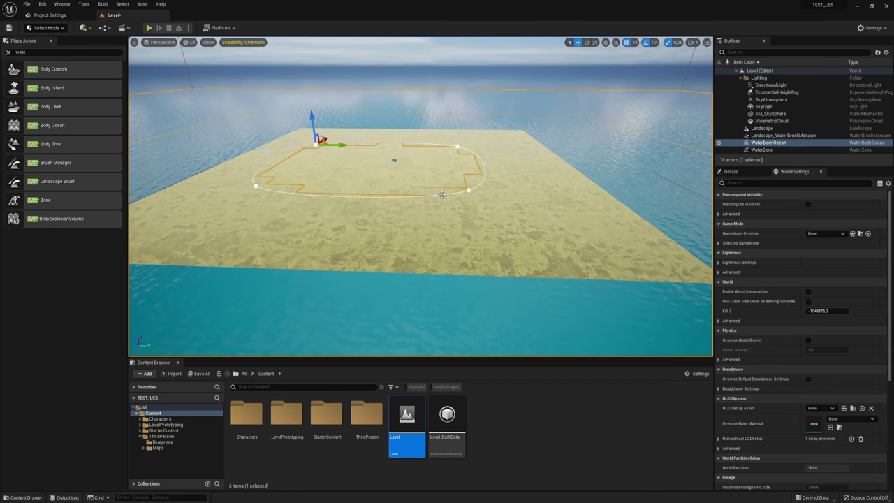
pyautogui.click(469, 191)
pyautogui.moveTo(495, 193); pyautogui.dragTo(538, 195)
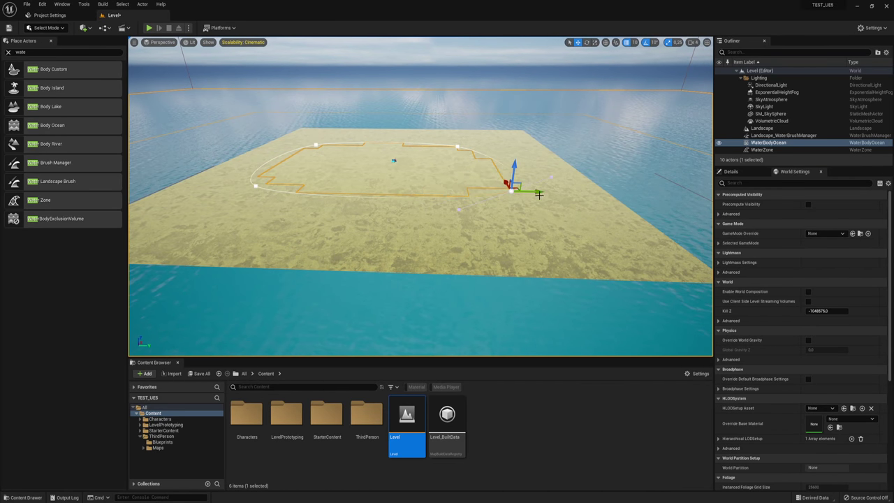
pyautogui.click(457, 147)
pyautogui.moveTo(458, 147); pyautogui.dragTo(492, 143)
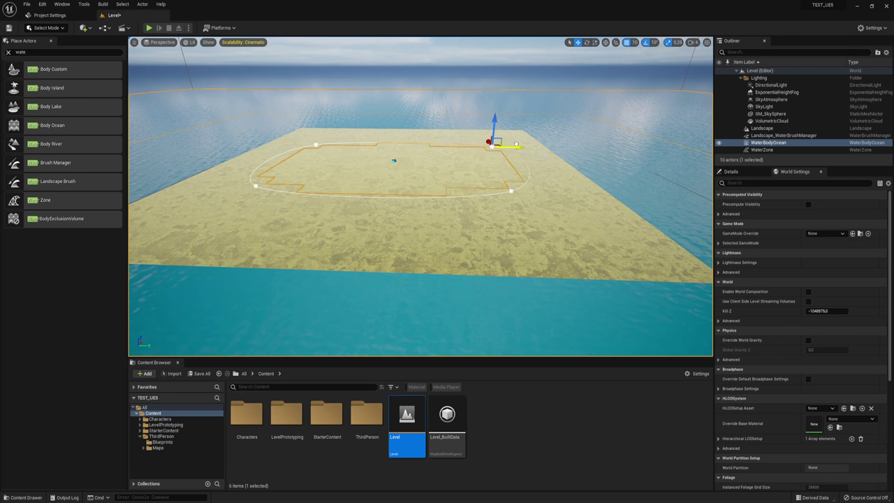
pyautogui.moveTo(489, 142); pyautogui.dragTo(489, 142, button='right')
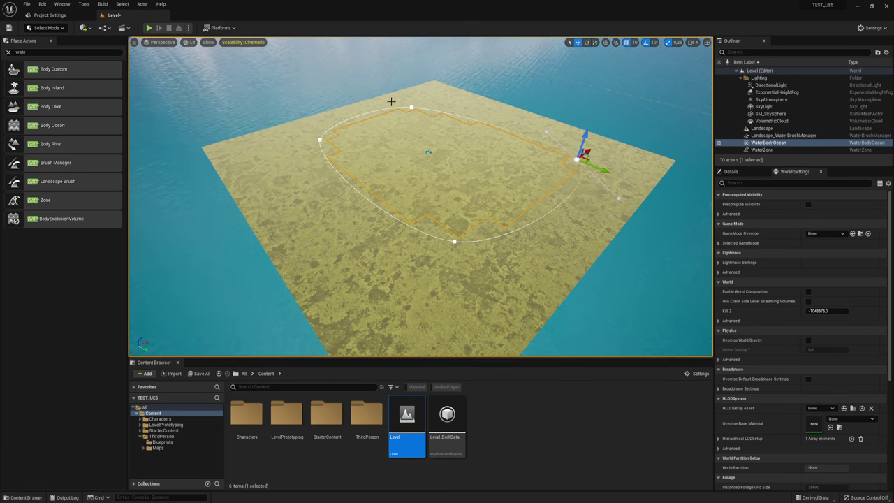
# Select the Landscape and switch on Enable Edit Layers in its Details, accepting the undo-buffer warning
pyautogui.click(54, 28)
pyautogui.click(50, 39)
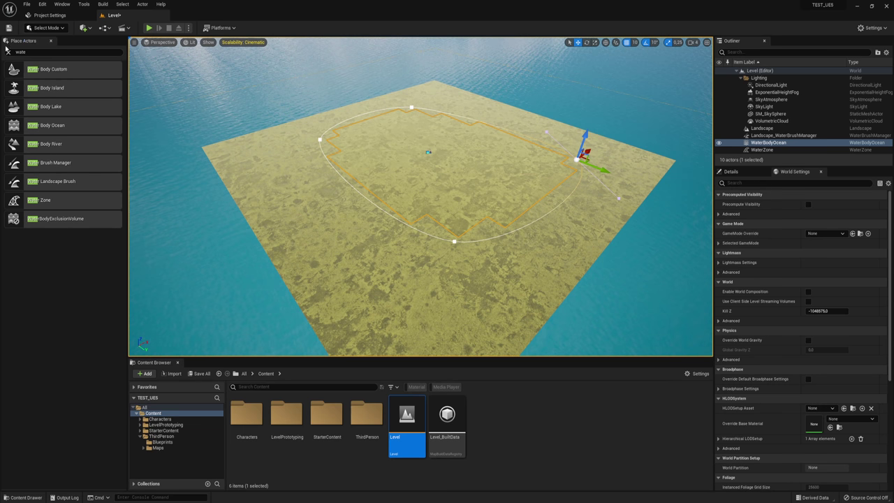
pyautogui.click(8, 52)
pyautogui.click(297, 163)
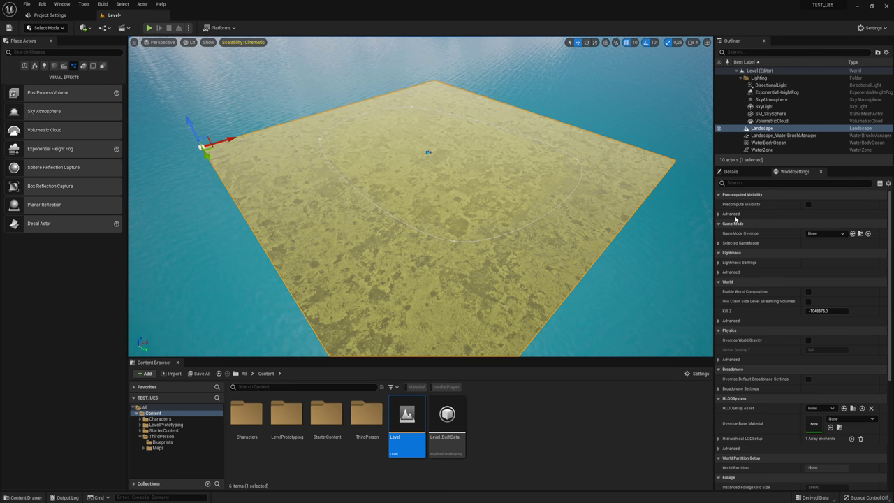
pyautogui.click(744, 176)
pyautogui.scroll(-5, 779, 314)
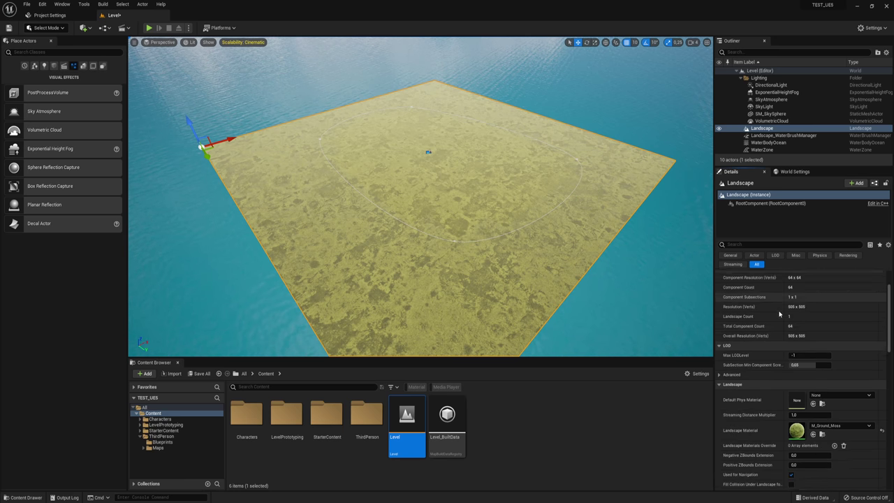
pyautogui.scroll(-1, 780, 313)
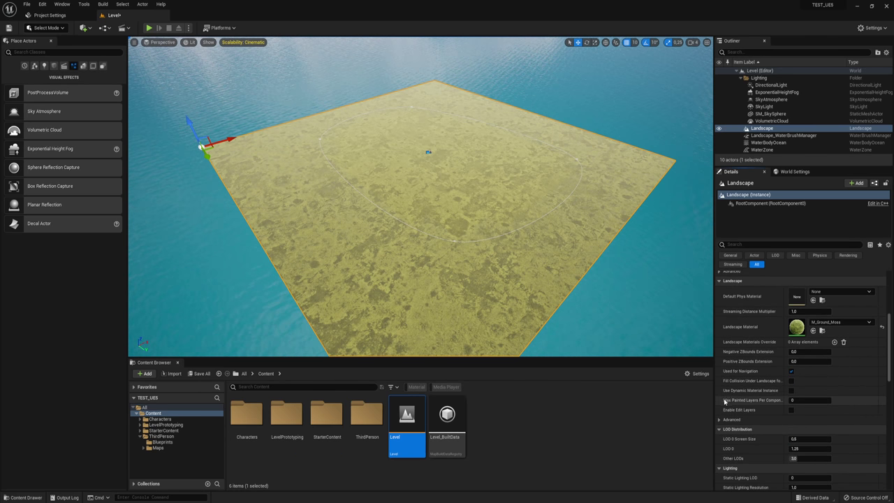
pyautogui.click(792, 410)
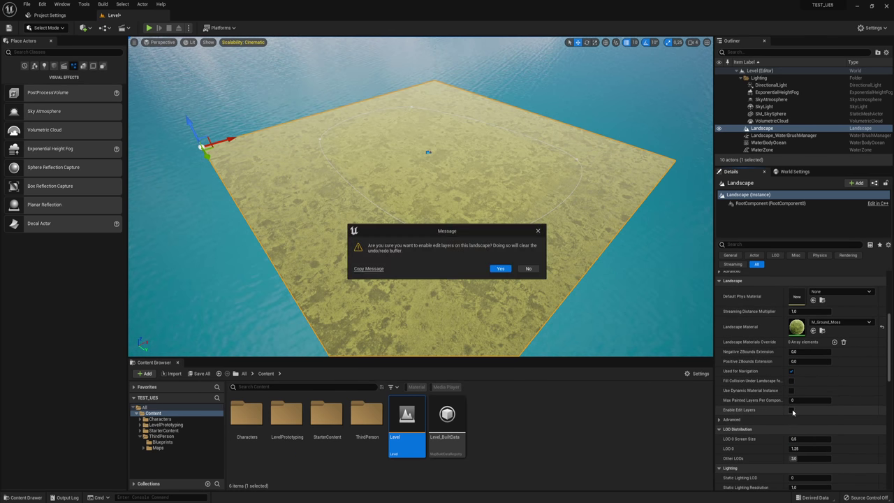
pyautogui.click(501, 270)
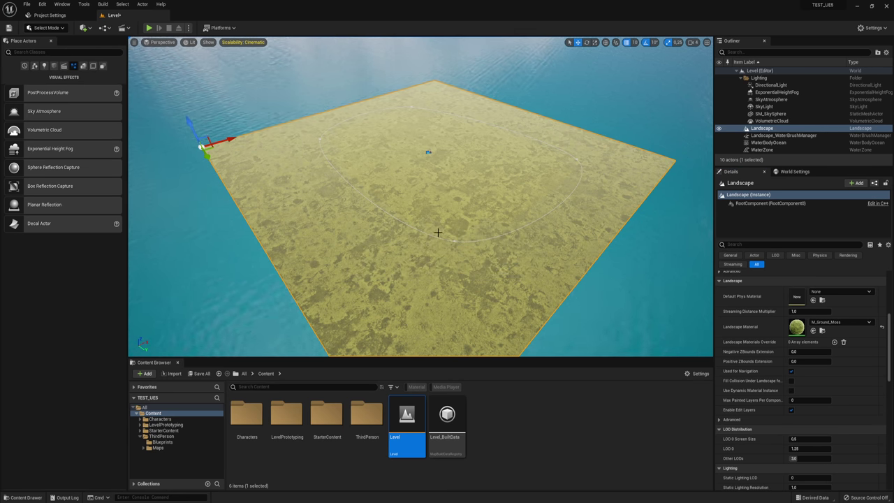
pyautogui.click(320, 140)
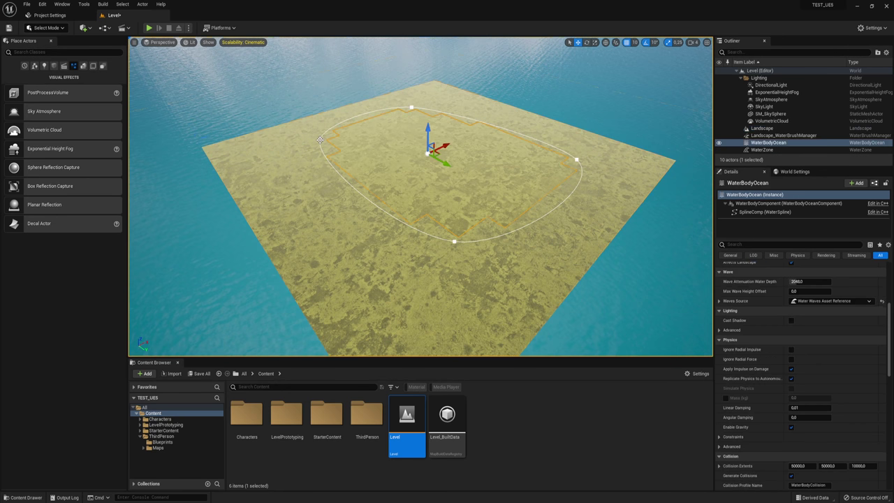
# Delete the existing WaterBodyOcean and WaterZone from the level
pyautogui.click(762, 150)
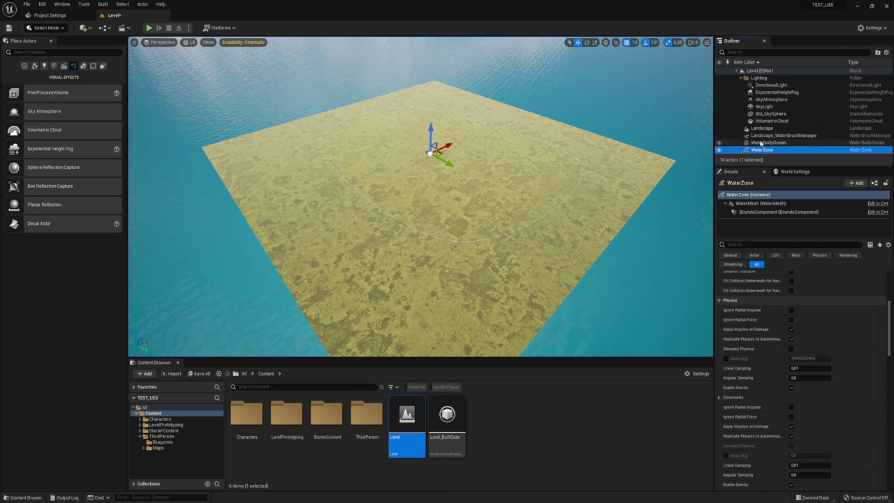
pyautogui.click(762, 143)
pyautogui.press('Delete')
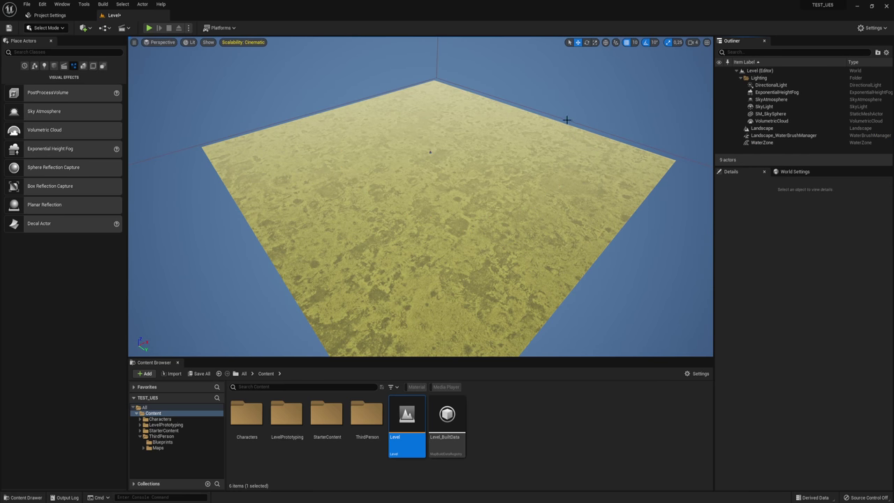
pyautogui.click(762, 142)
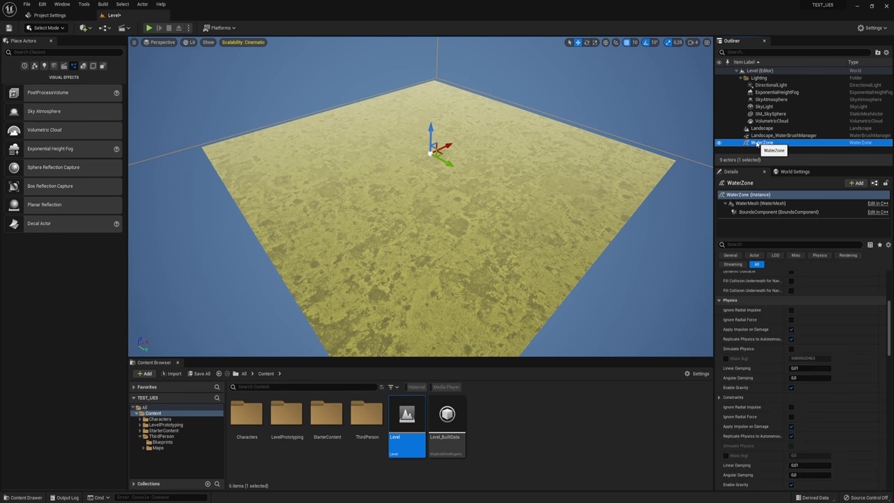
pyautogui.press('Delete')
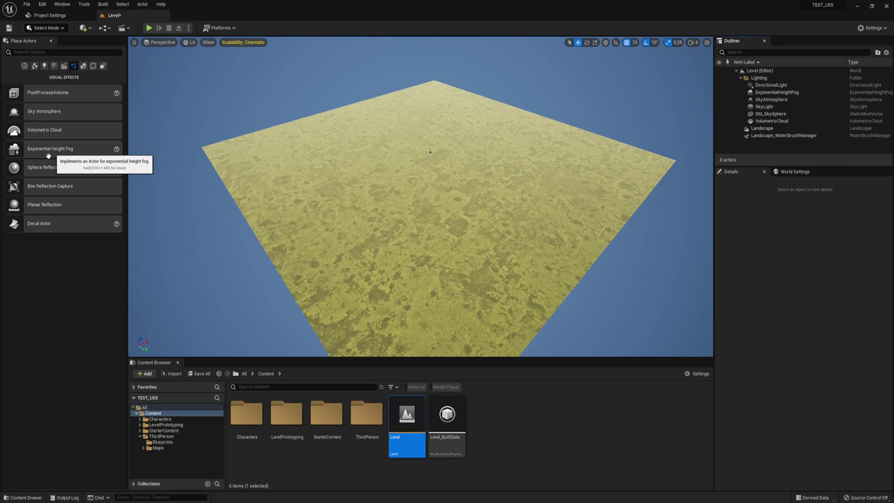
# Place a fresh Water Body Ocean on the landscape and raise it along Z
pyautogui.click(63, 52)
pyautogui.write('wa')
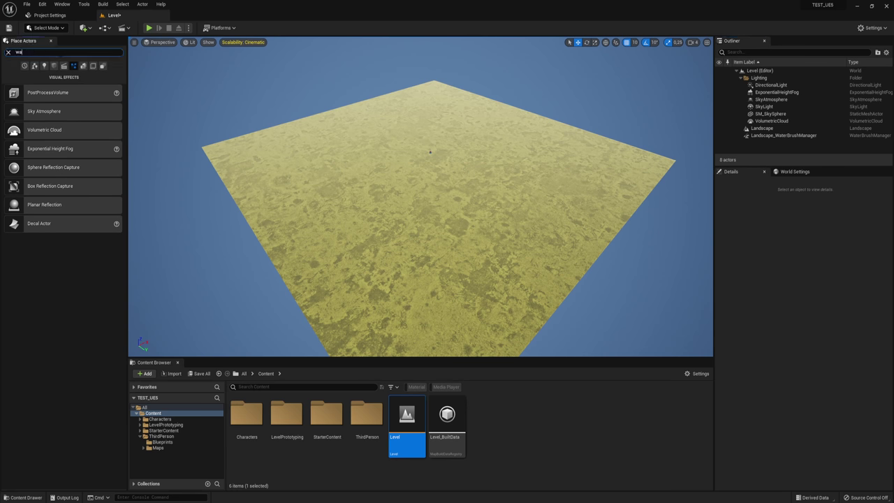
pyautogui.write('ter')
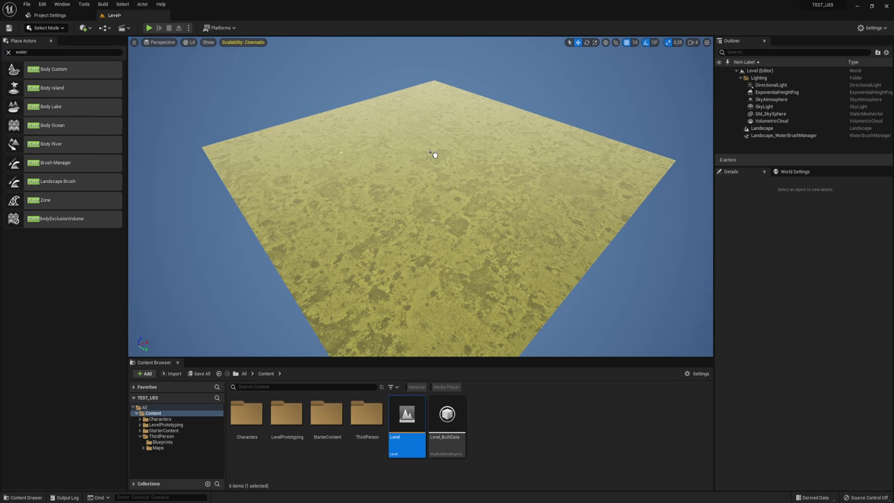
pyautogui.moveTo(433, 155); pyautogui.dragTo(432, 154)
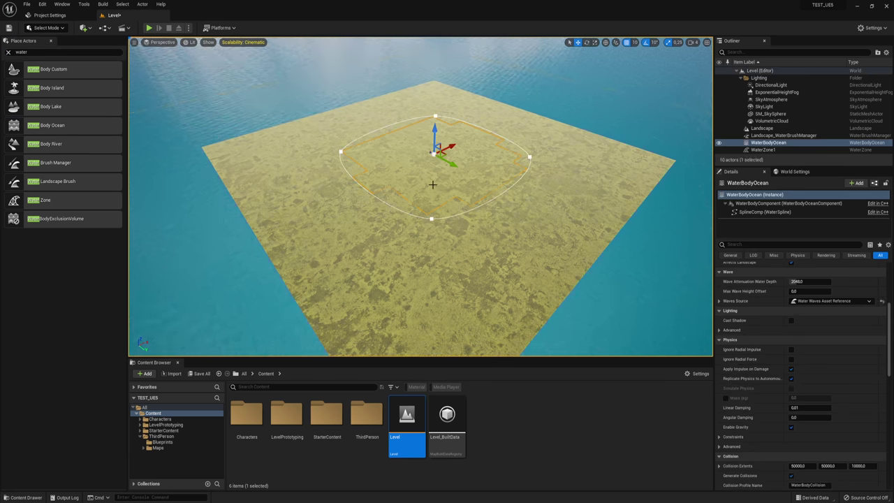
pyautogui.moveTo(432, 185)
pyautogui.mouseDown(button='right')
pyautogui.moveTo(475, 196)
pyautogui.moveTo(489, 182)
pyautogui.moveTo(482, 202)
pyautogui.mouseUp(button='right')
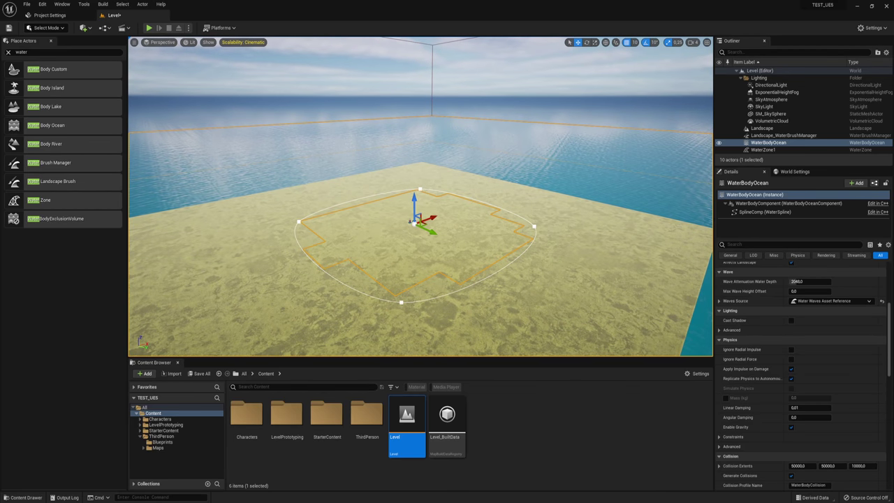
pyautogui.moveTo(414, 202); pyautogui.dragTo(414, 223)
pyautogui.moveTo(429, 217); pyautogui.dragTo(430, 217, button='right')
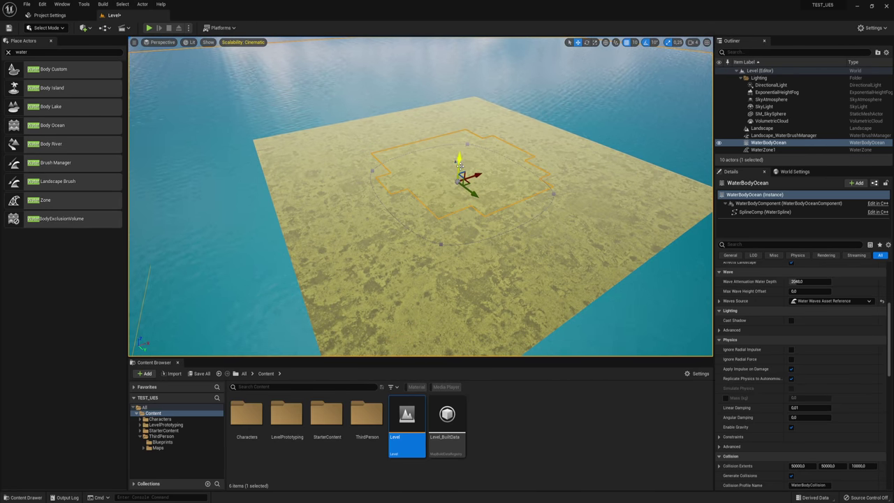
pyautogui.moveTo(459, 164); pyautogui.dragTo(460, 144)
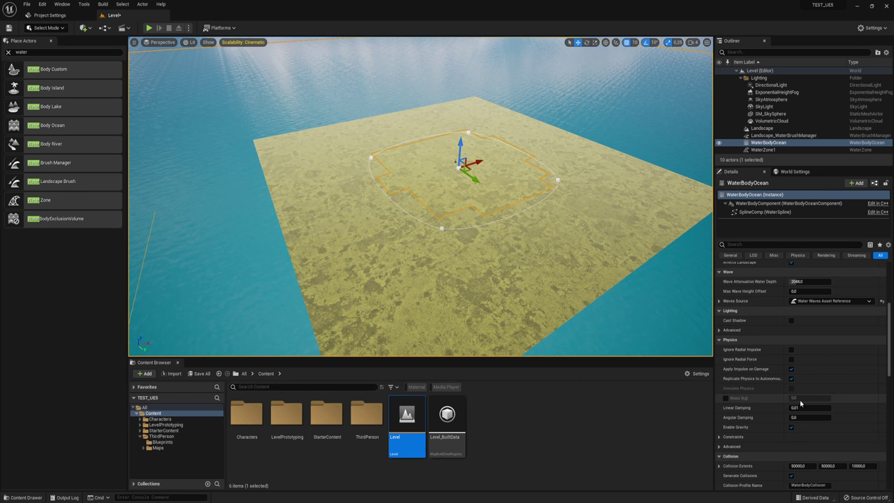
# Switch to Landscape mode and create a second edit layer, Layer1
pyautogui.click(46, 28)
pyautogui.click(46, 47)
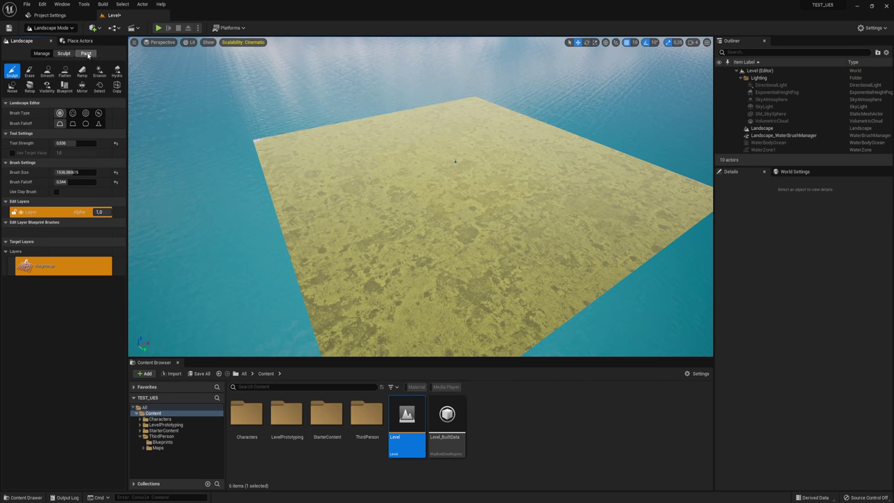
pyautogui.click(39, 212)
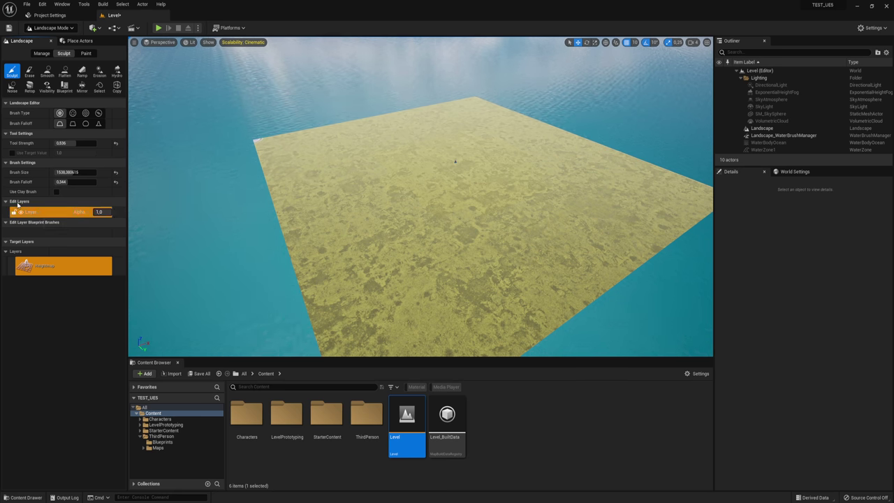
pyautogui.rightClick(42, 213)
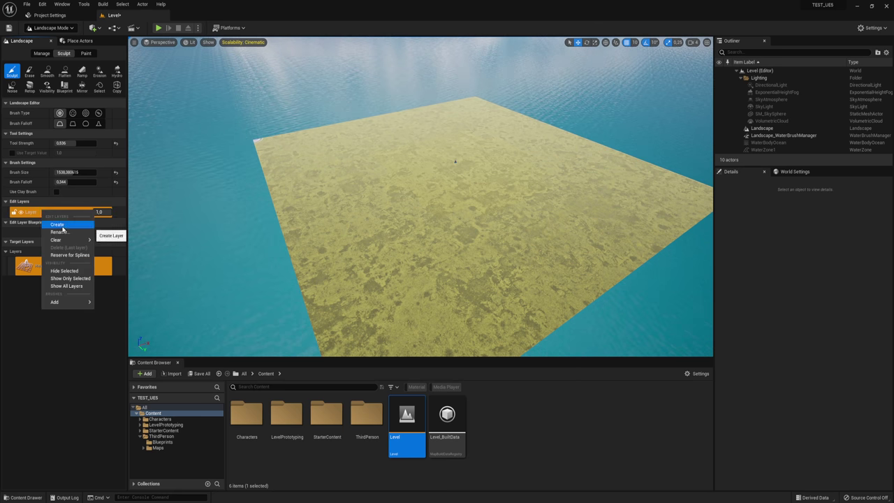
pyautogui.click(62, 228)
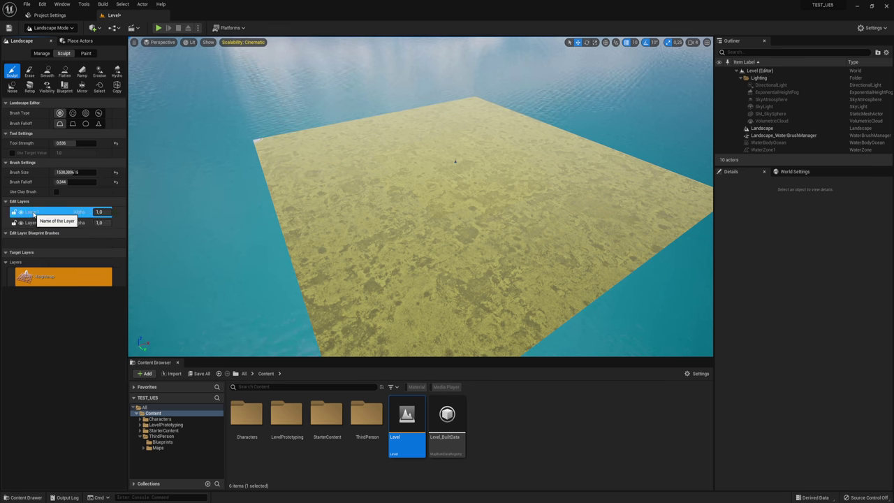
pyautogui.rightClick(34, 213)
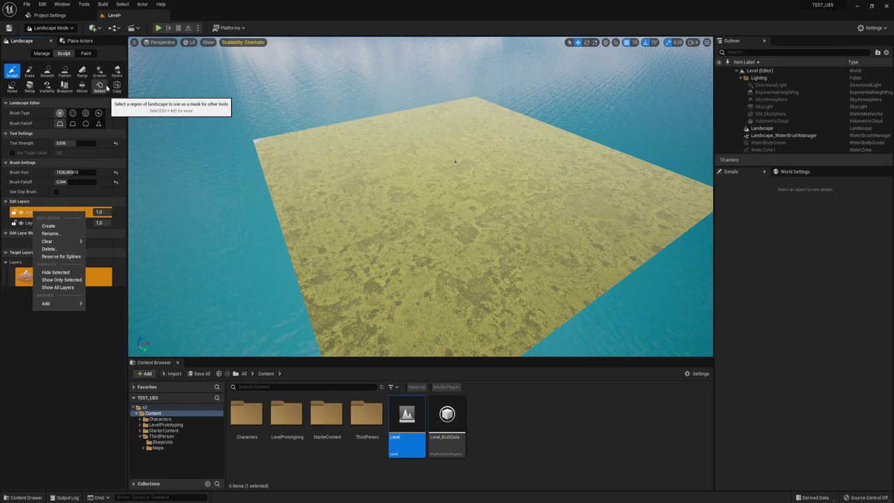
# Choose the Blueprint sculpt tool with WaterBrushManager as brush and make Layer1 active
pyautogui.click(63, 85)
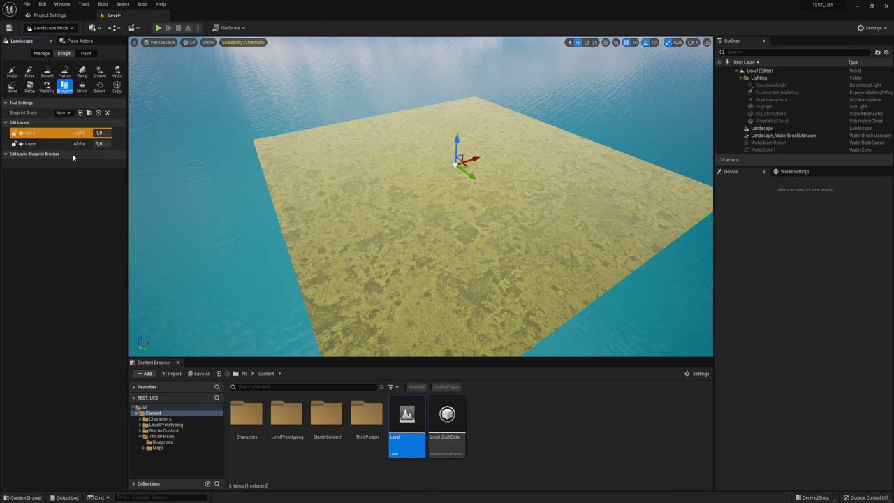
pyautogui.click(58, 133)
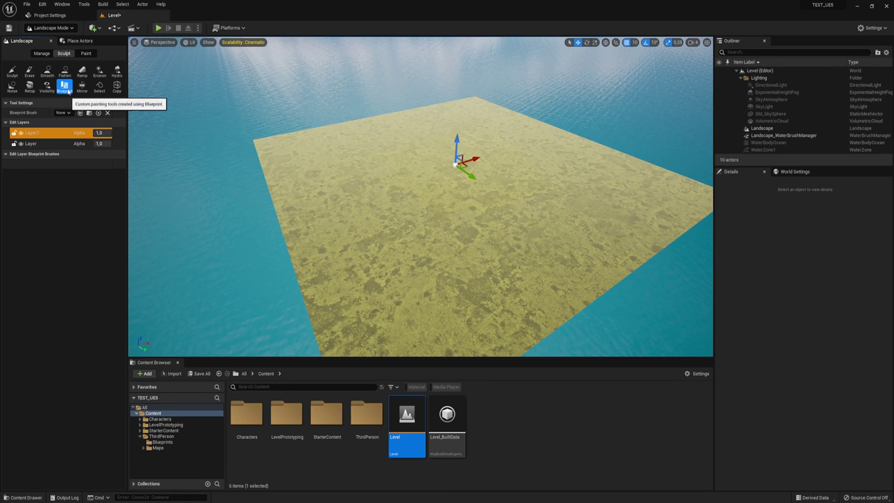
pyautogui.click(62, 113)
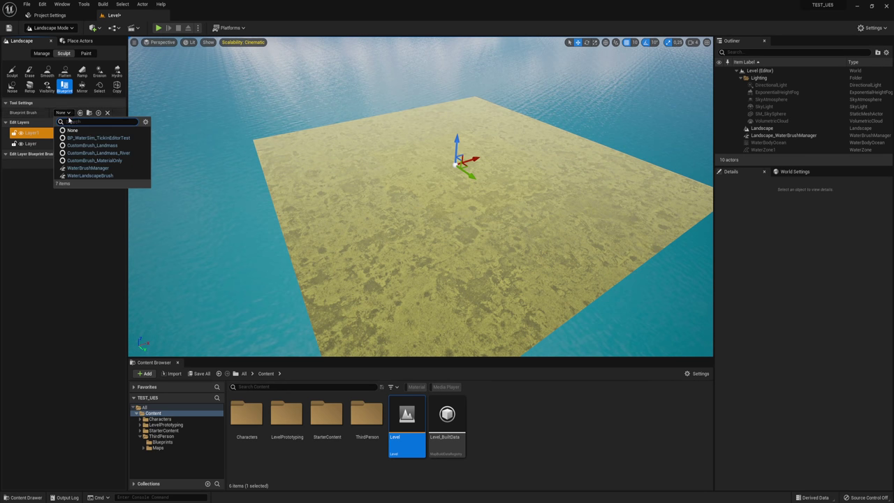
pyautogui.click(84, 170)
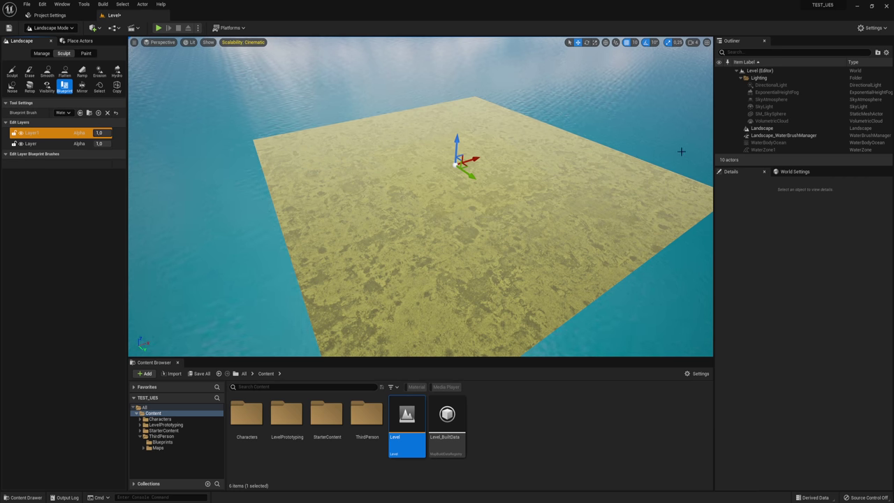
pyautogui.click(28, 136)
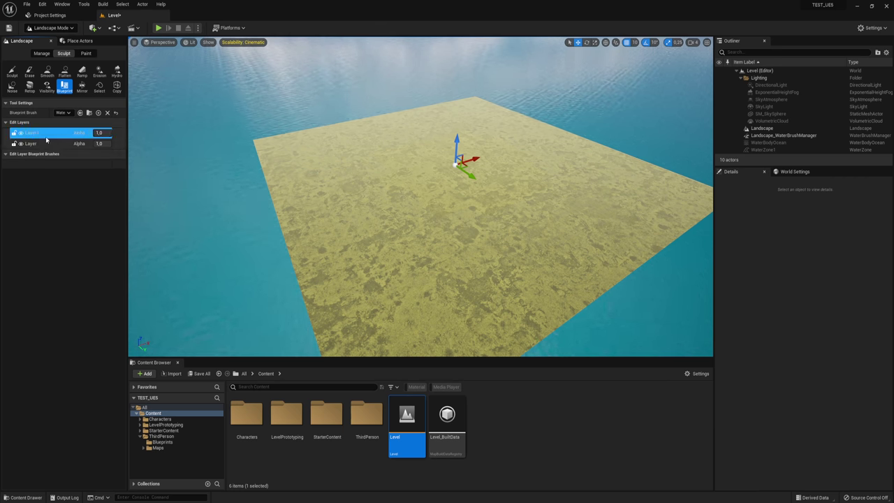
pyautogui.click(427, 428)
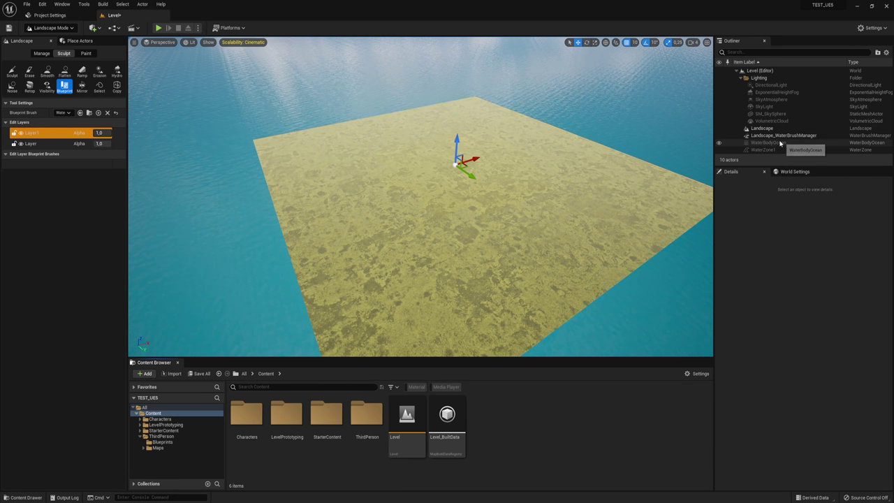
# In Select Mode, delete the WaterBodyOcean and WaterZone actors
pyautogui.click(49, 27)
pyautogui.click(45, 38)
pyautogui.click(456, 169)
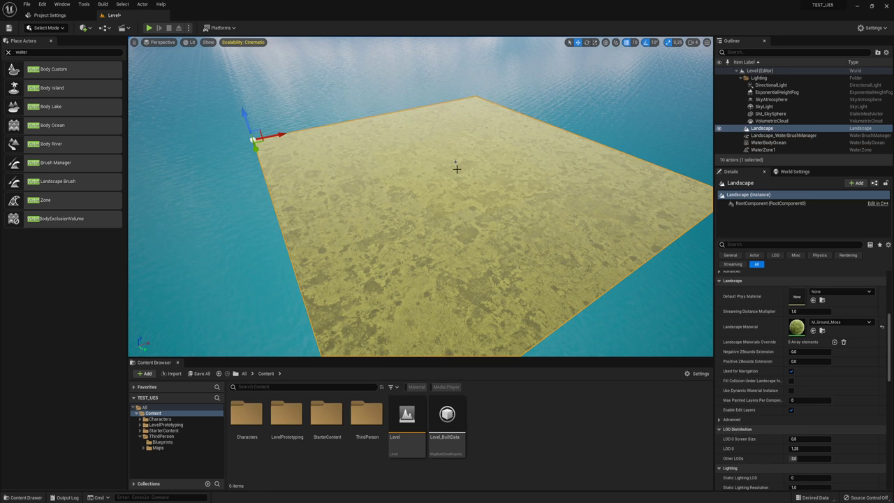
pyautogui.click(772, 143)
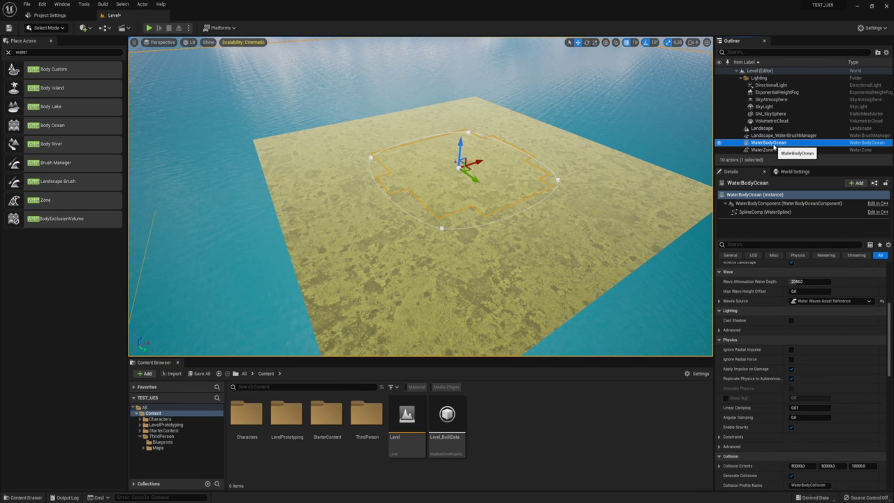
pyautogui.press('Delete')
pyautogui.click(768, 142)
pyautogui.press('Delete')
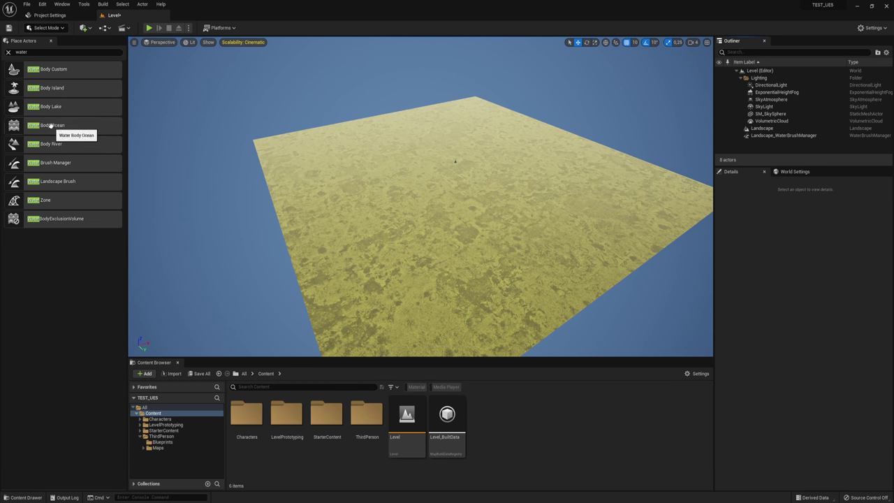
# Place a trial ocean water body, raise it, then delete it again
pyautogui.moveTo(462, 157); pyautogui.dragTo(463, 155)
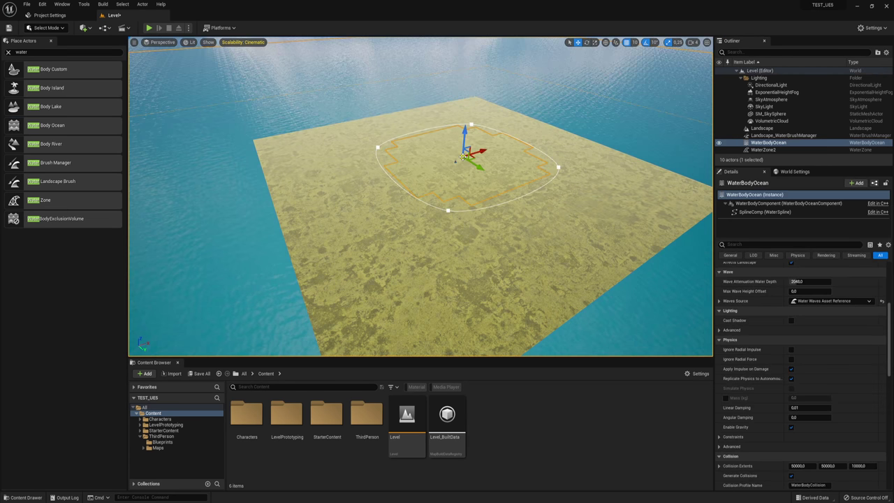
pyautogui.moveTo(428, 149); pyautogui.dragTo(428, 149, button='right')
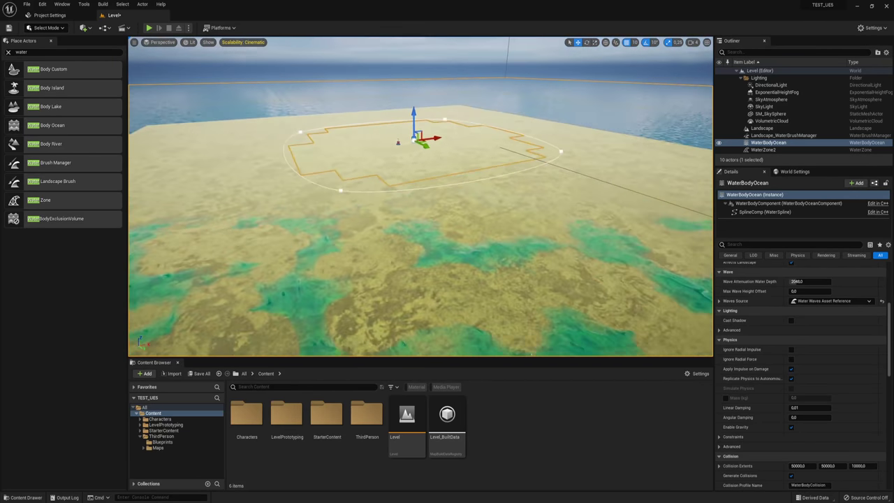
pyautogui.moveTo(435, 77); pyautogui.dragTo(436, 77, button='right')
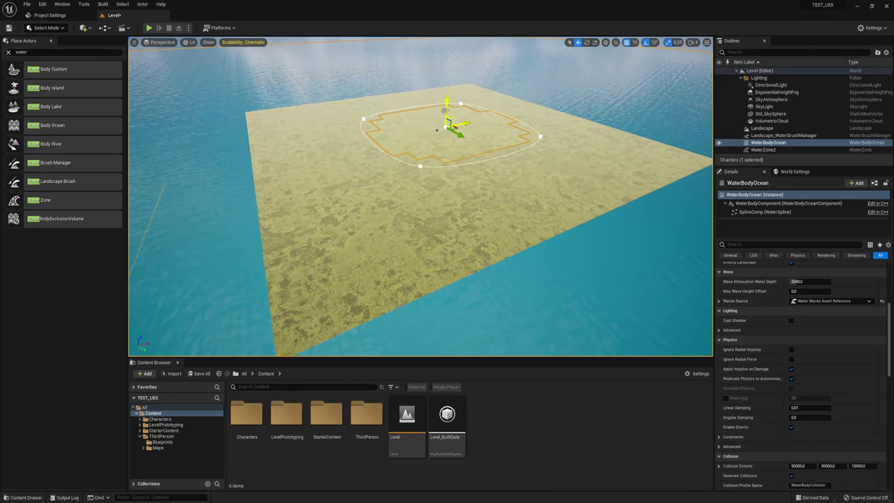
pyautogui.moveTo(444, 110); pyautogui.dragTo(449, 89)
pyautogui.press('Delete')
# Delete the old landscape and create a new one with Enable Edit Layers ticked
pyautogui.click(415, 148)
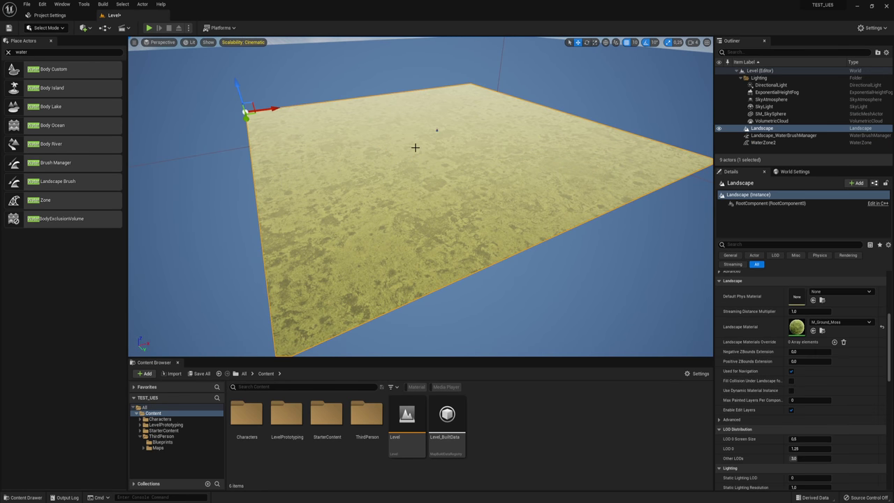
pyautogui.press('Delete')
pyautogui.click(47, 28)
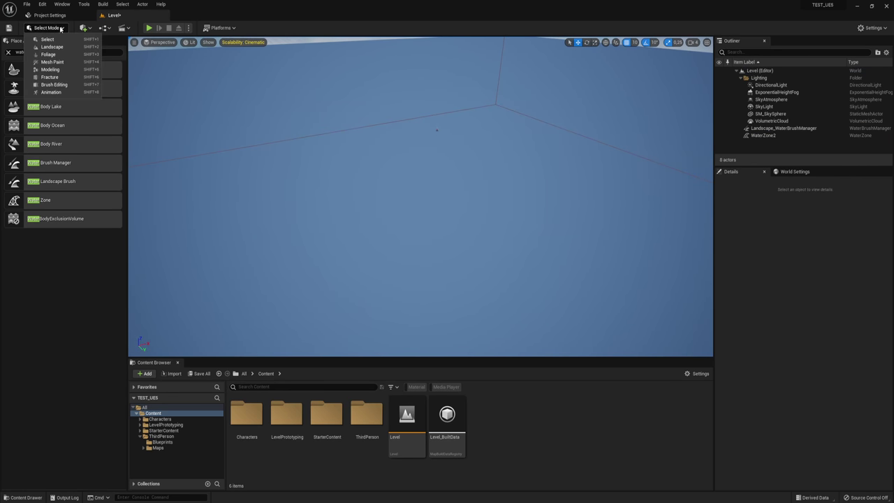
pyautogui.click(49, 44)
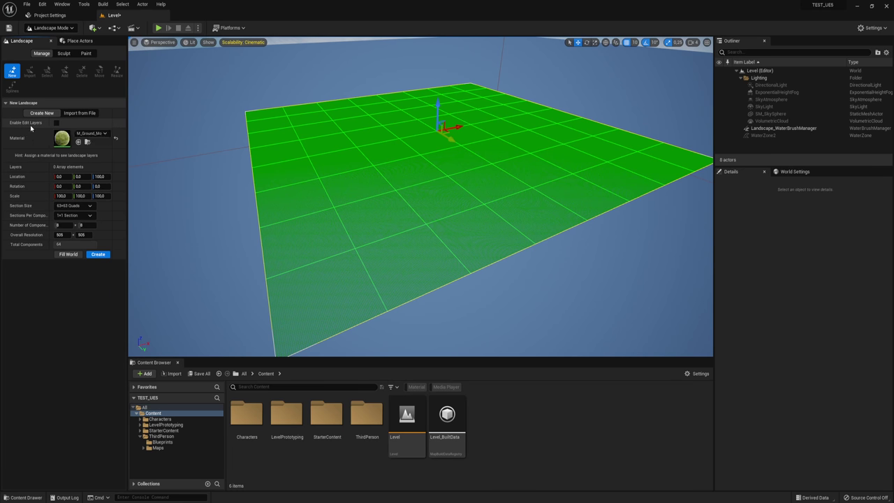
pyautogui.click(56, 123)
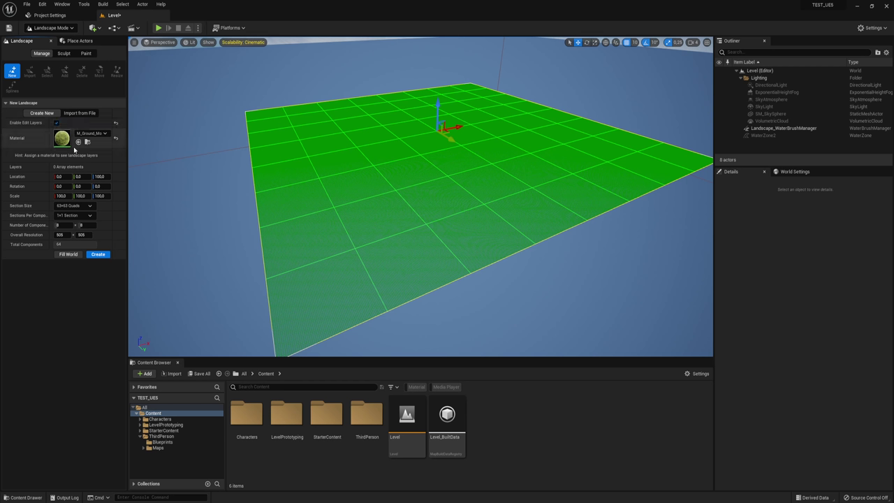
pyautogui.click(98, 255)
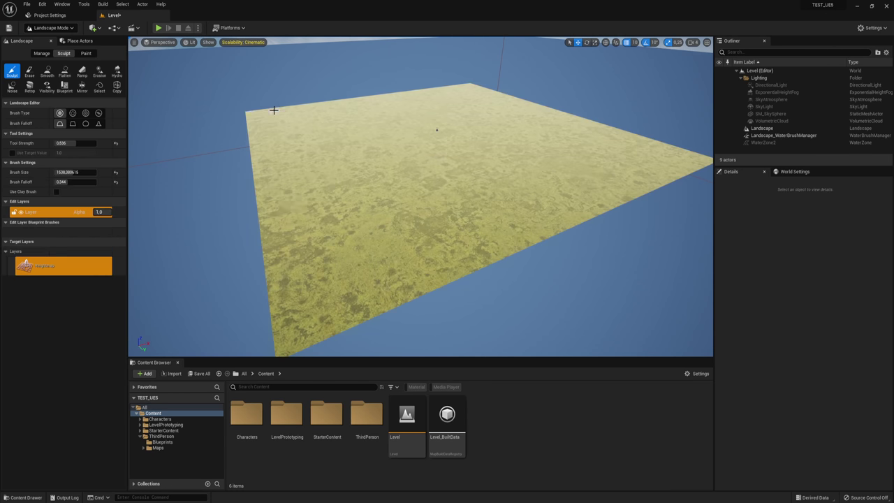
# Select the new Landscape in Select Mode and view its Details: M_Ground_Moss material, edit layers enabled
pyautogui.click(791, 172)
pyautogui.click(765, 129)
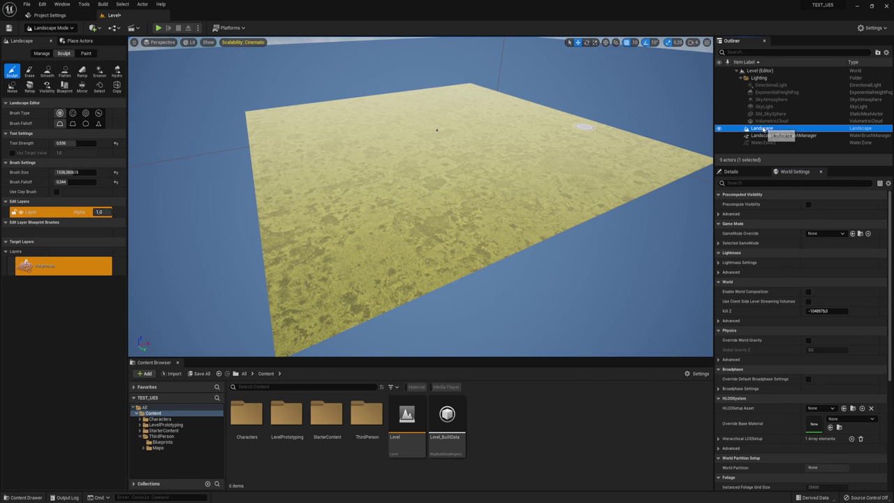
pyautogui.click(50, 27)
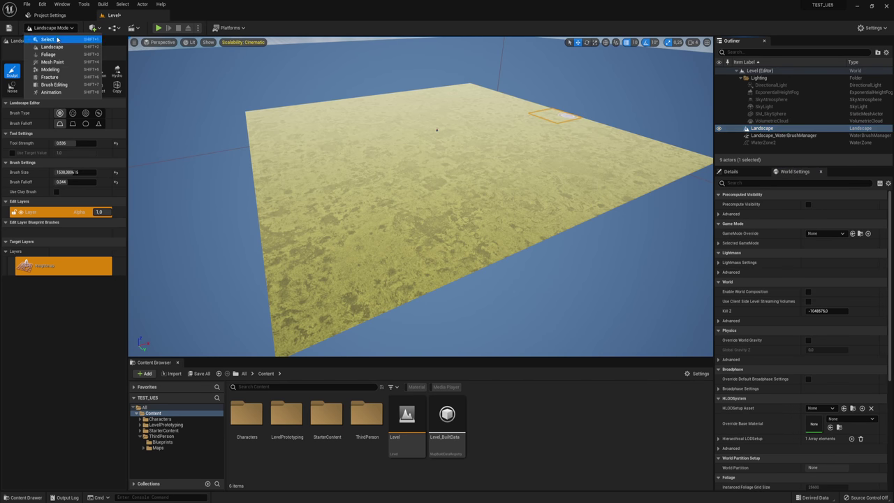
pyautogui.click(49, 35)
pyautogui.click(748, 173)
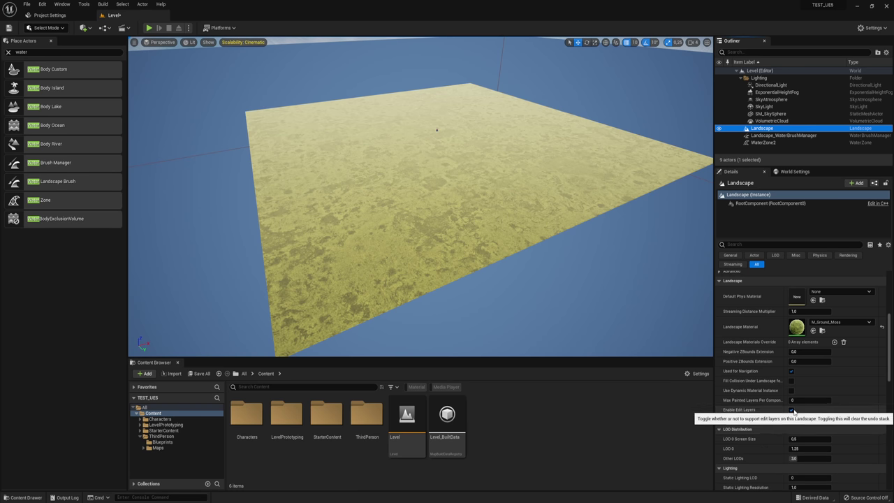
pyautogui.scroll(-5, 436, 129)
# Delete the leftover WaterZone2 and Landscape_WaterBrushManager actors, then select the Landscape
pyautogui.scroll(5, 439, 161)
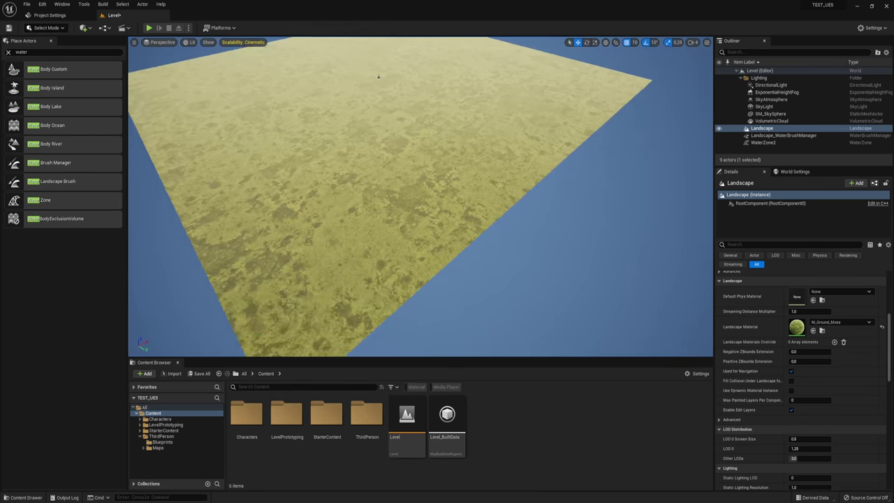
pyautogui.scroll(-5, 441, 202)
pyautogui.scroll(-1, 443, 220)
pyautogui.scroll(5, 442, 220)
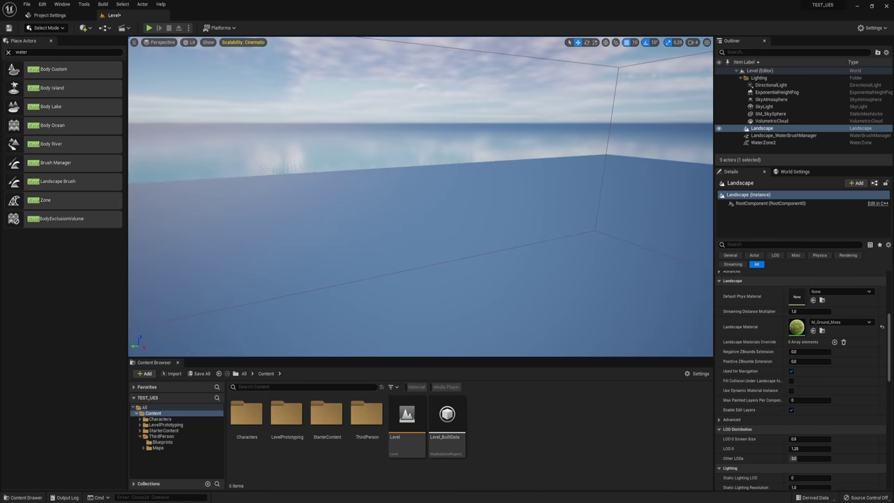
pyautogui.scroll(-5, 433, 213)
pyautogui.moveTo(474, 174); pyautogui.dragTo(467, 171)
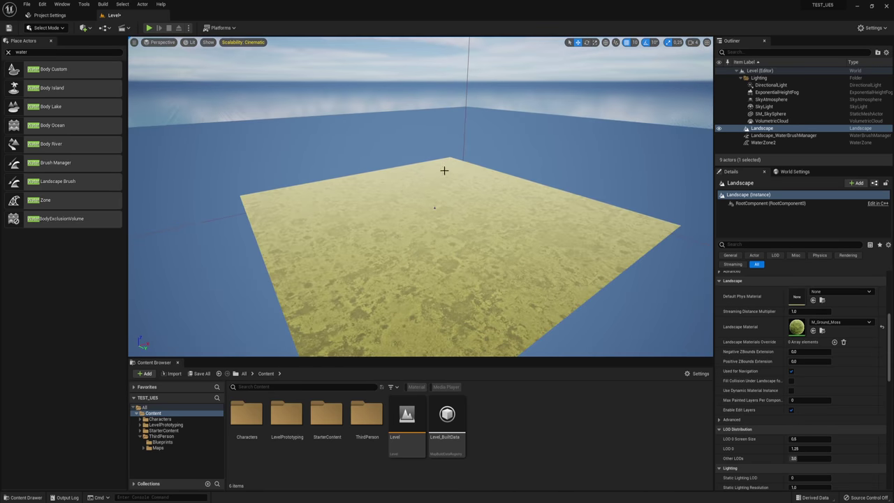
pyautogui.click(755, 142)
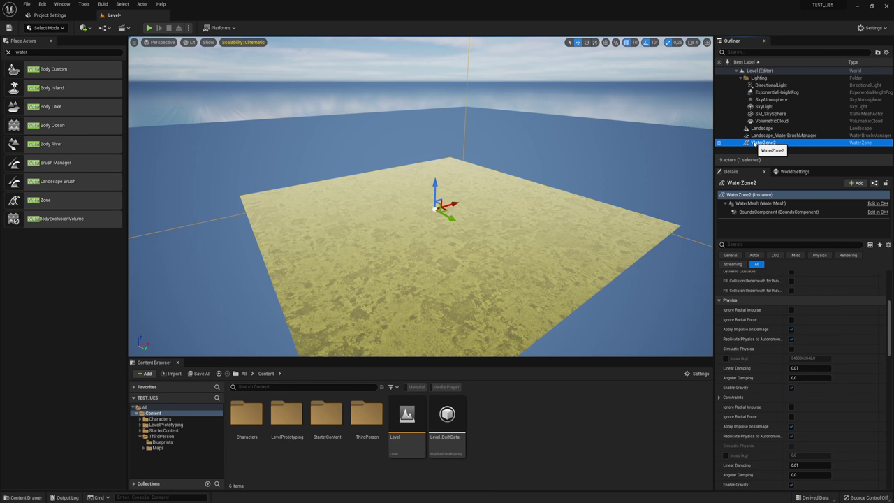
pyautogui.press('Delete')
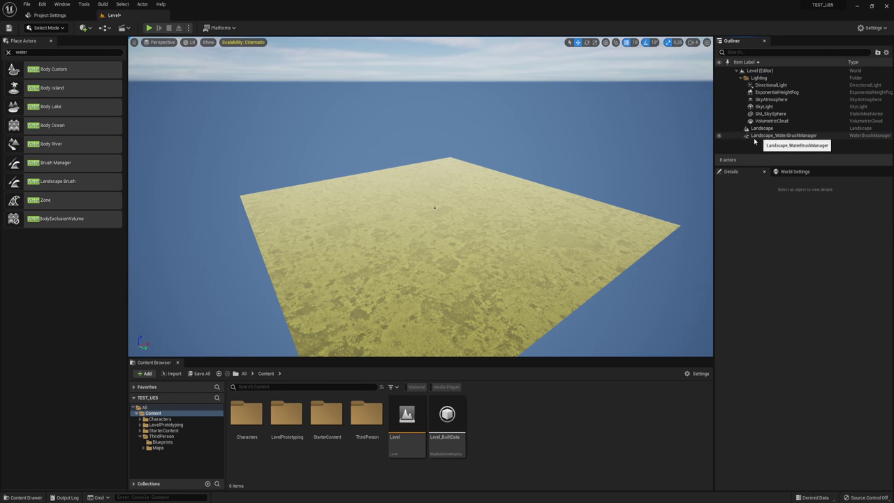
pyautogui.click(751, 136)
pyautogui.press('Delete')
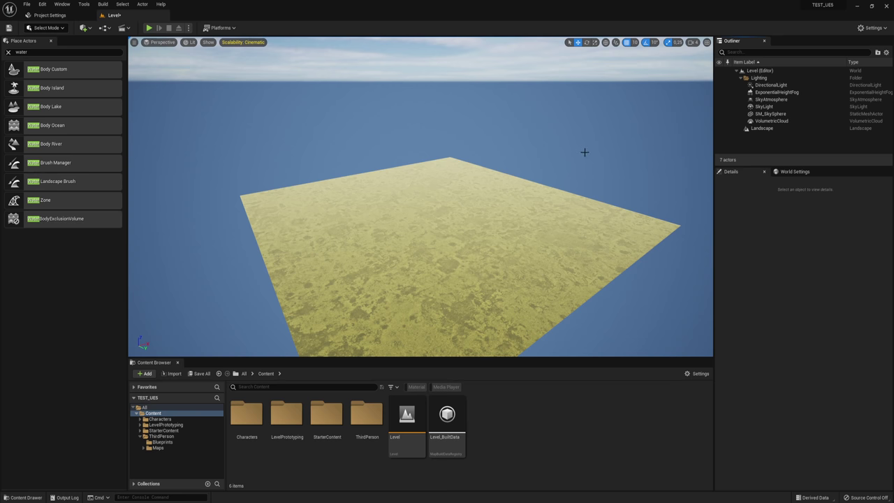
pyautogui.click(377, 229)
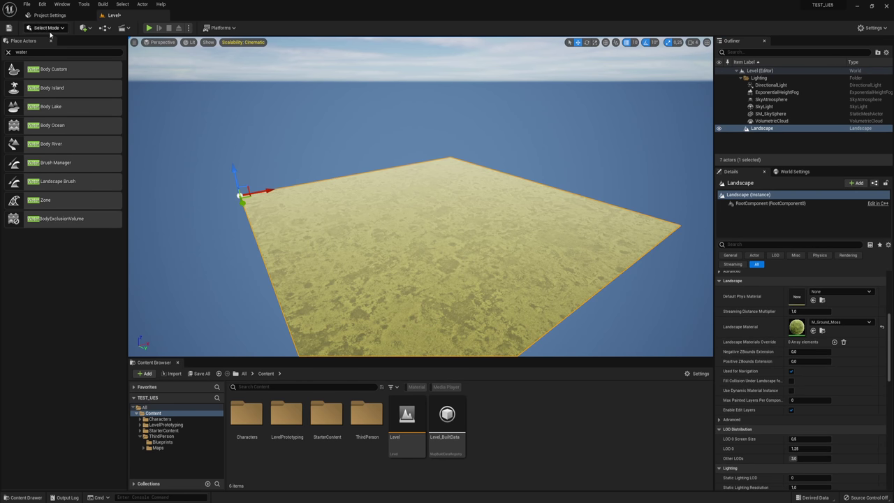
# Place a Body Ocean around the landscape and adjust its Z height until a sandy island emerges
pyautogui.moveTo(39, 127); pyautogui.dragTo(441, 211)
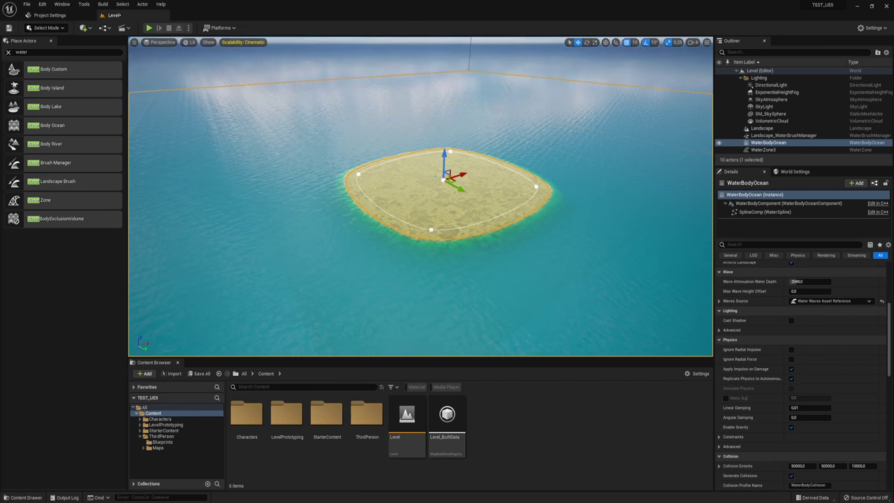
pyautogui.moveTo(441, 211); pyautogui.dragTo(445, 152, button='right')
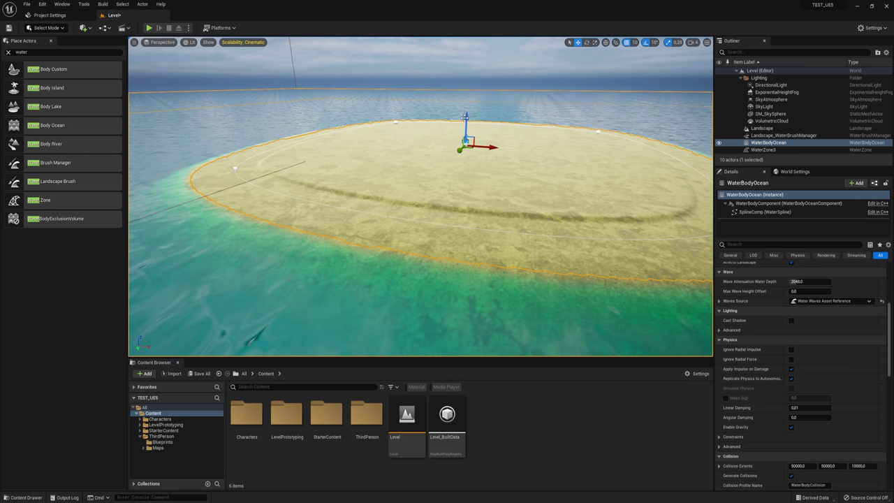
pyautogui.moveTo(467, 118); pyautogui.dragTo(461, 136)
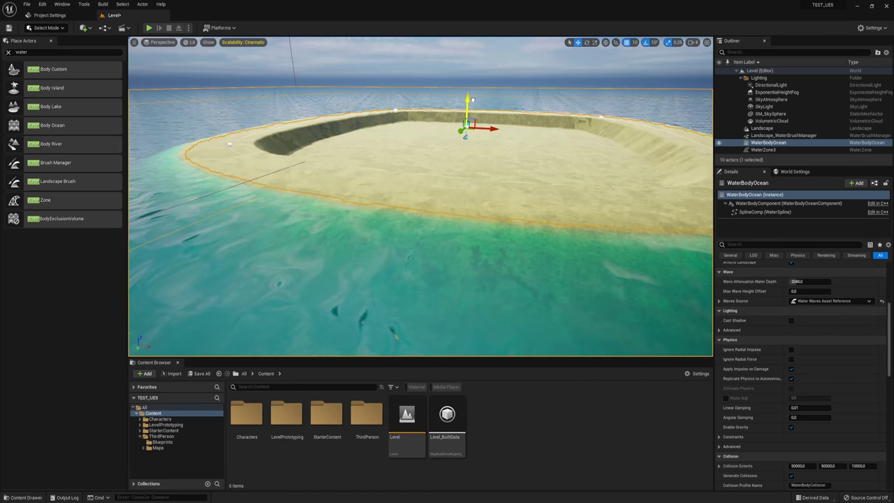
pyautogui.press('f')
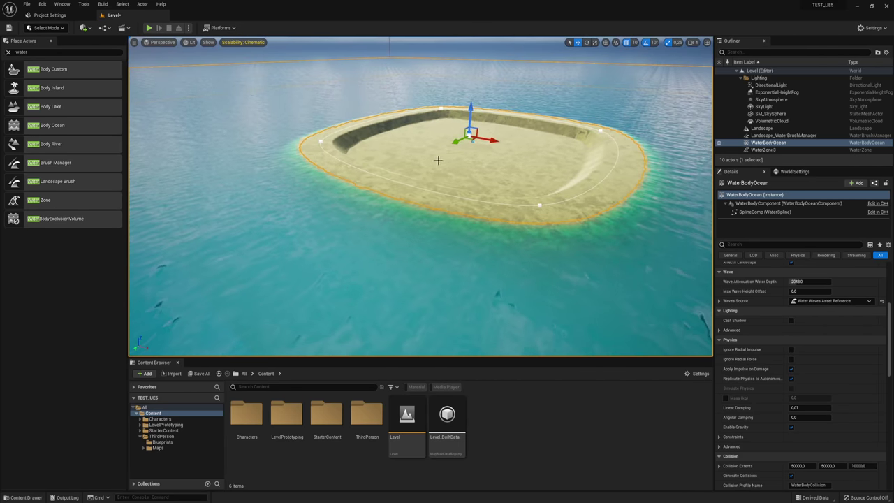
pyautogui.moveTo(500, 148); pyautogui.dragTo(500, 112, button='right')
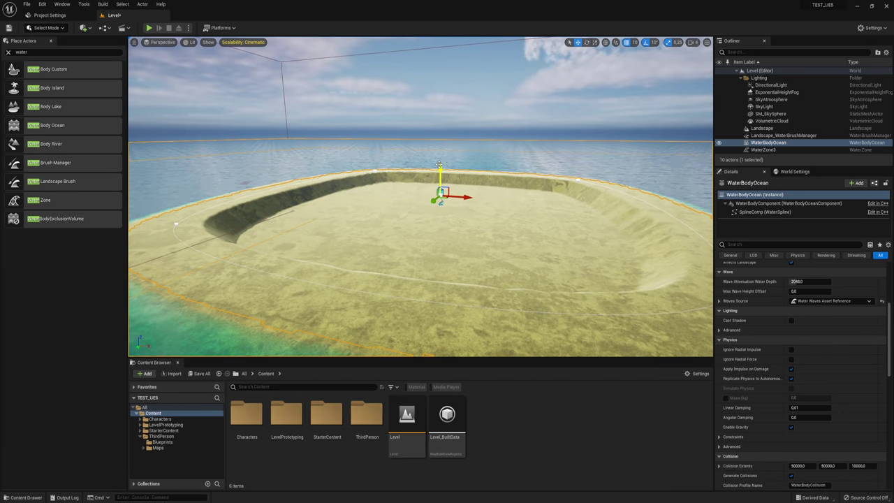
pyautogui.moveTo(441, 183); pyautogui.dragTo(435, 204)
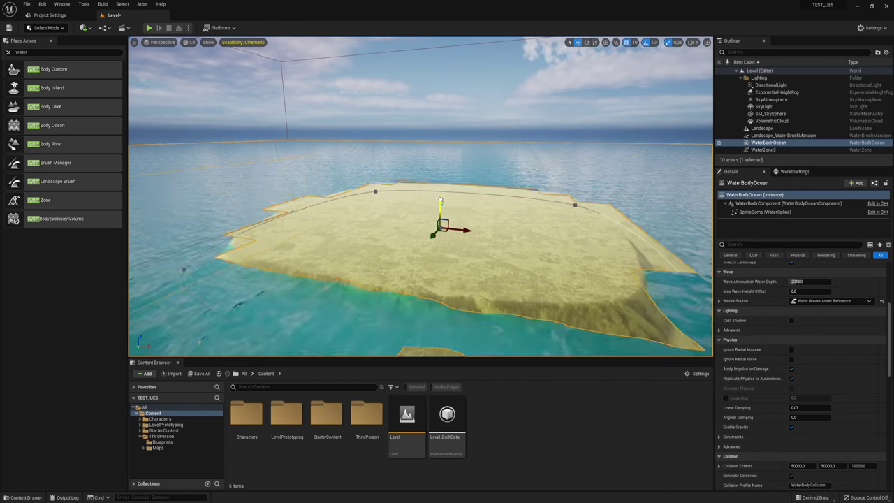
pyautogui.press('f')
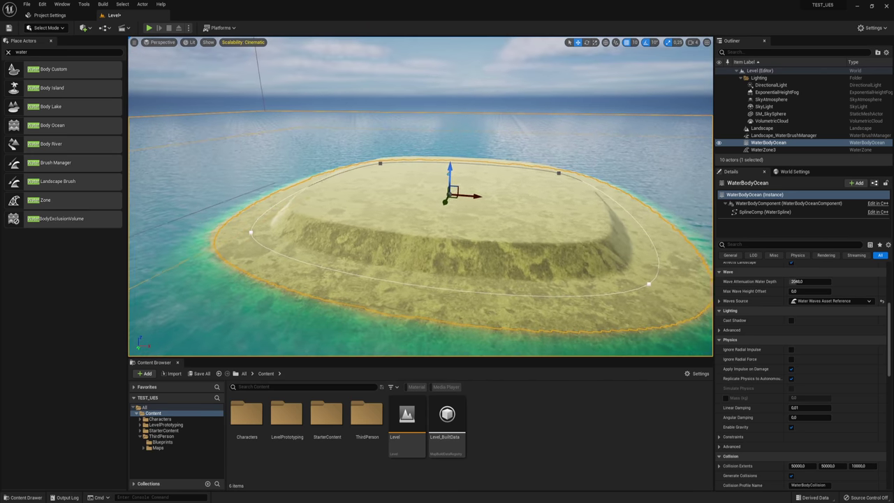
pyautogui.moveTo(444, 170); pyautogui.dragTo(448, 156)
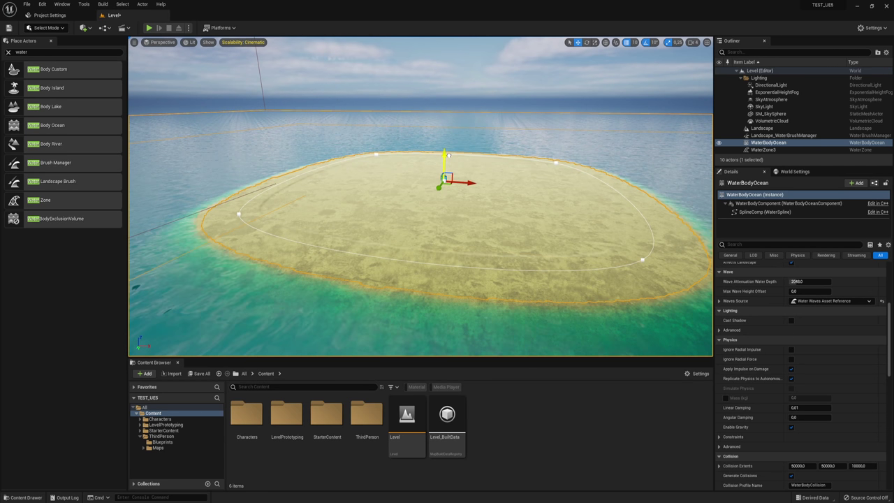
pyautogui.moveTo(448, 155); pyautogui.dragTo(448, 156)
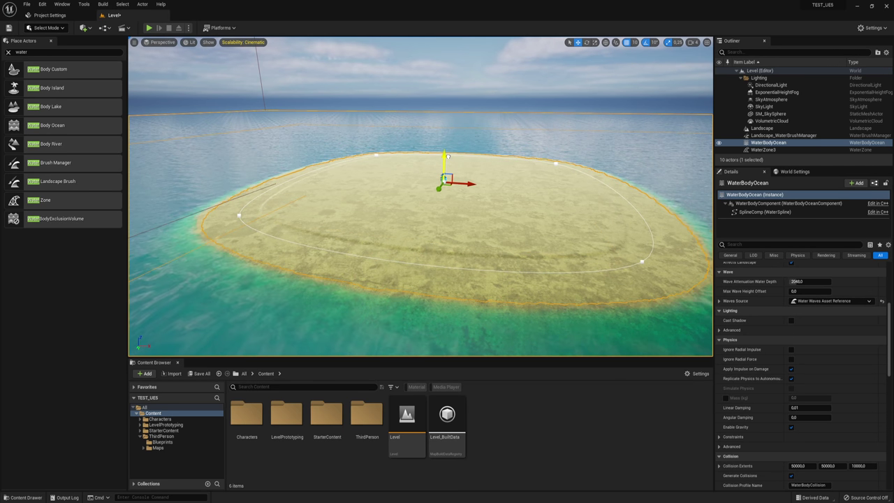
pyautogui.moveTo(447, 157)
pyautogui.mouseDown(button='right')
pyautogui.moveTo(419, 181)
pyautogui.moveTo(363, 199)
pyautogui.mouseUp(button='right')
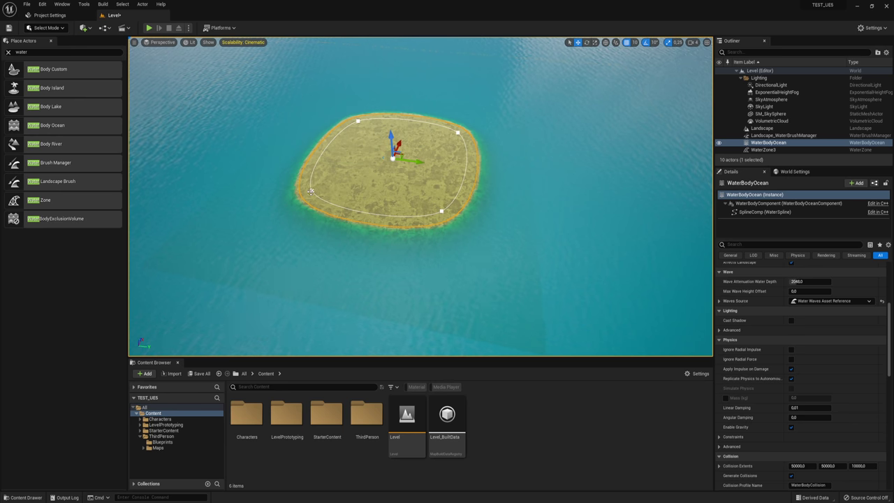
# Pull the left-edge ocean spline point outward and add a new spline point to enlarge the island
pyautogui.click(311, 191)
pyautogui.moveTo(336, 194); pyautogui.dragTo(285, 196)
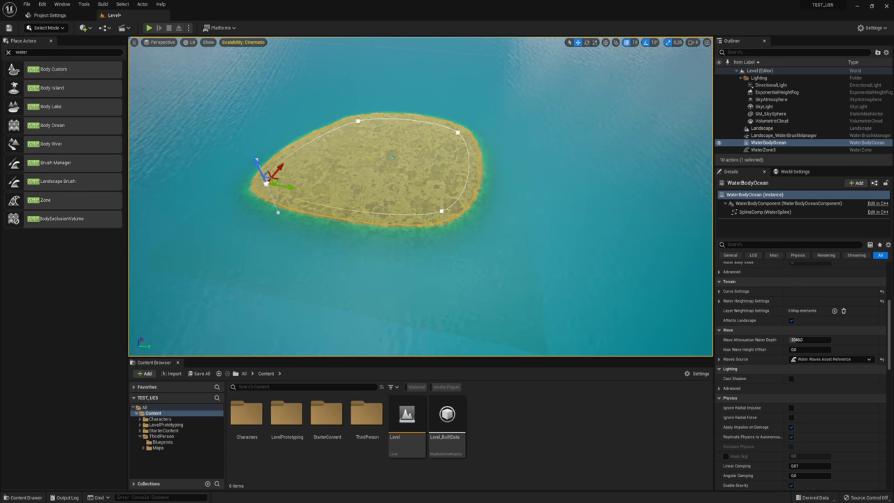
pyautogui.rightClick(325, 208)
pyautogui.click(354, 222)
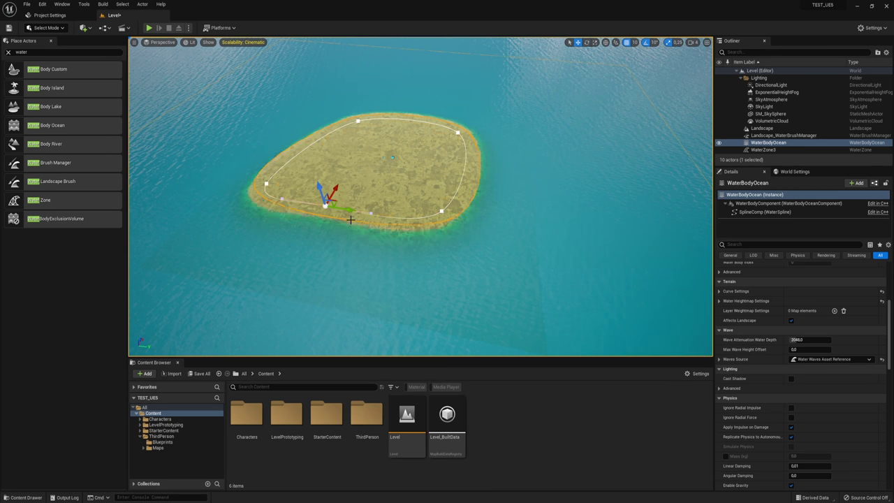
pyautogui.moveTo(325, 205); pyautogui.dragTo(293, 249)
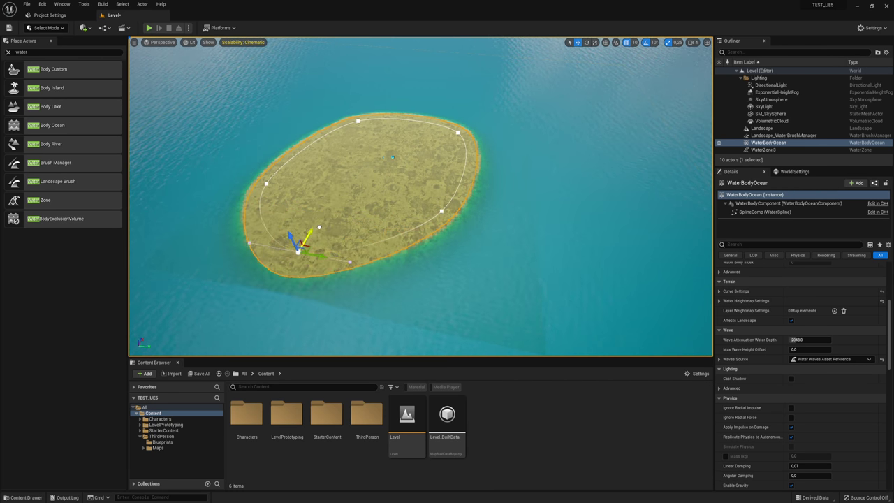
pyautogui.moveTo(389, 215); pyautogui.dragTo(447, 216, button='right')
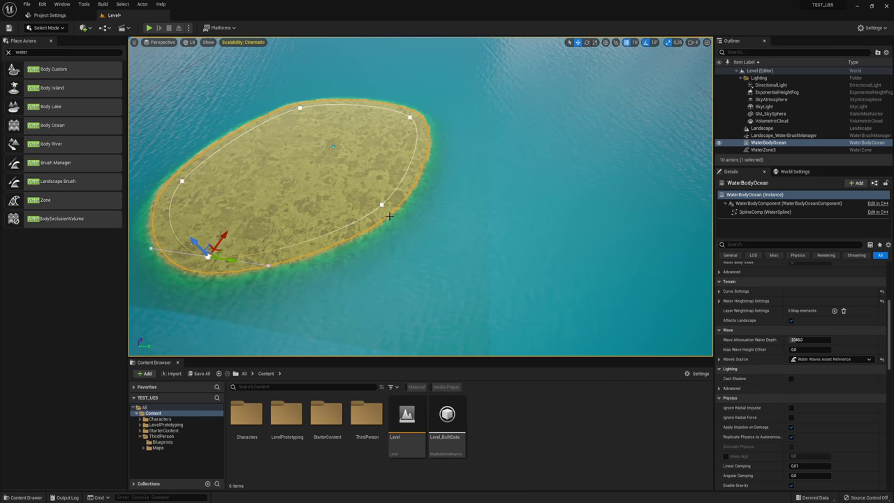
# Reshape the right shore by moving points, rotating one 30 degrees and lengthening its tangent
pyautogui.moveTo(387, 205); pyautogui.dragTo(395, 205)
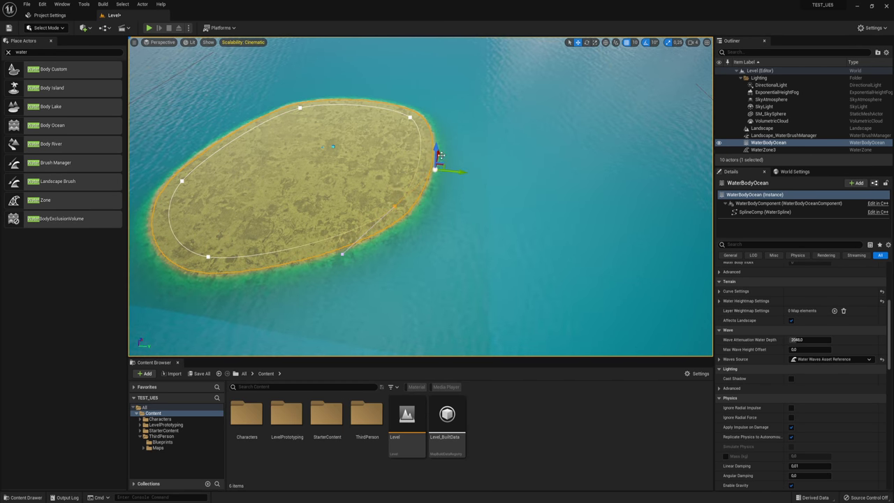
pyautogui.moveTo(439, 153); pyautogui.dragTo(414, 174)
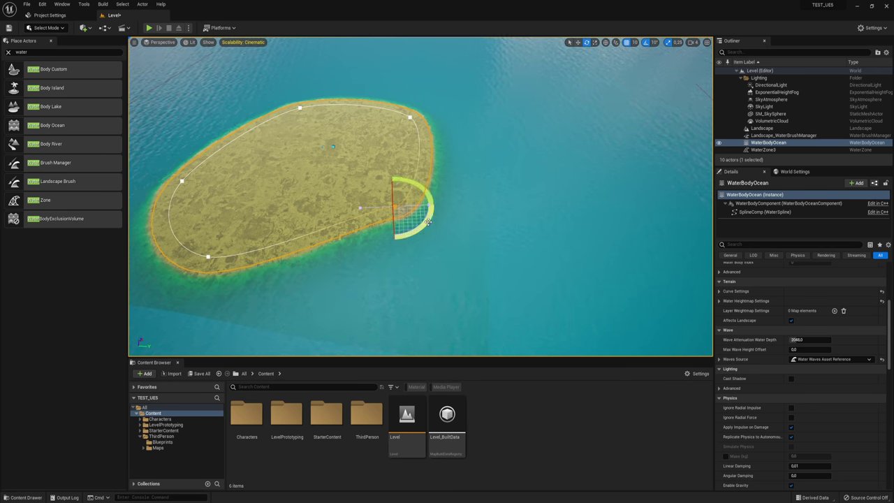
pyautogui.moveTo(365, 189); pyautogui.dragTo(370, 197)
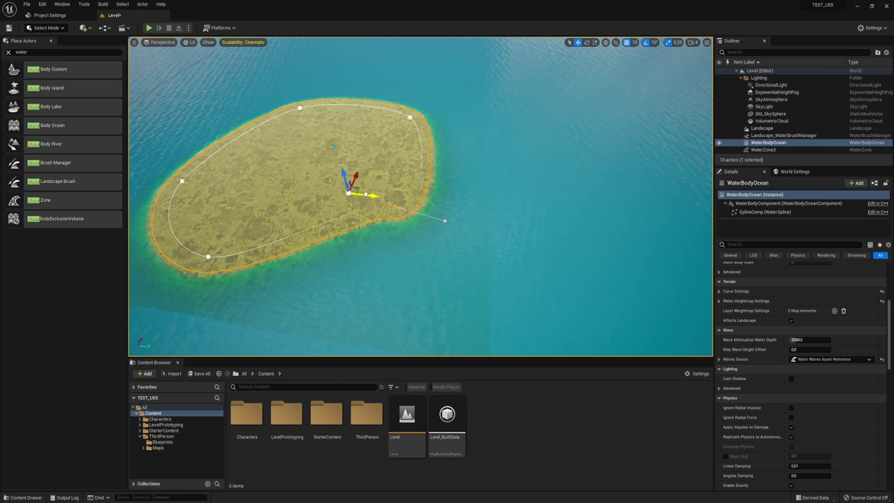
pyautogui.moveTo(369, 195); pyautogui.dragTo(286, 185)
pyautogui.moveTo(286, 185); pyautogui.dragTo(286, 185, button='right')
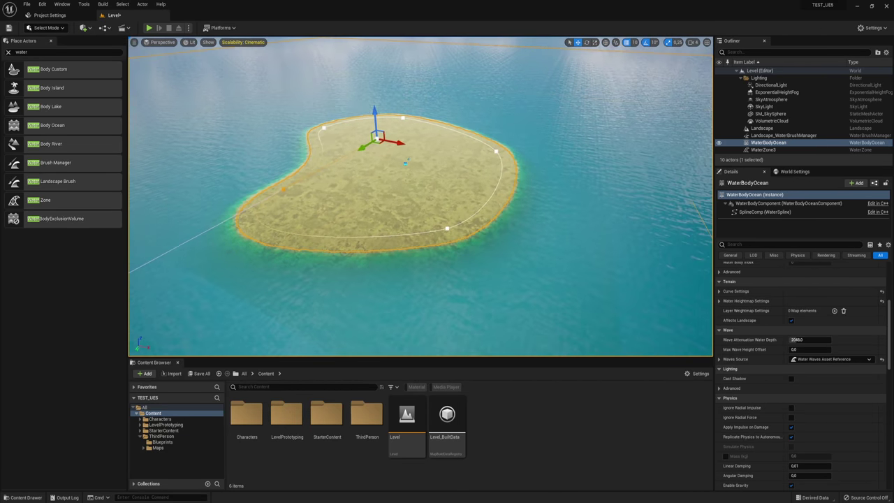
pyautogui.moveTo(467, 189)
pyautogui.mouseDown(button='right')
pyautogui.moveTo(448, 197)
pyautogui.moveTo(449, 221)
pyautogui.mouseUp(button='right')
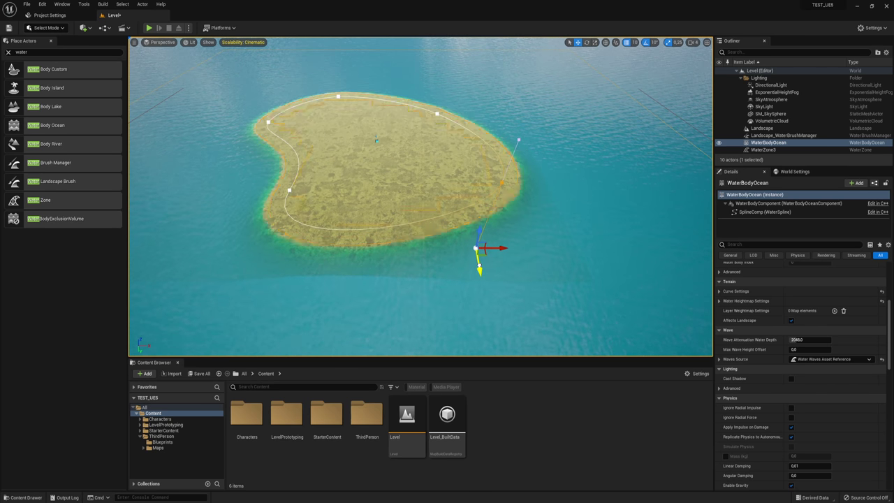
pyautogui.moveTo(448, 221); pyautogui.dragTo(479, 261, button='right')
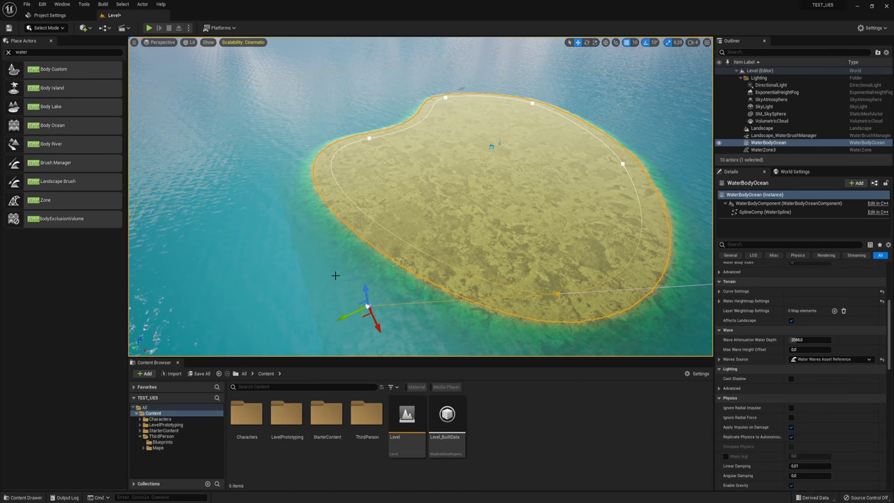
pyautogui.moveTo(313, 111); pyautogui.dragTo(351, 114, button='right')
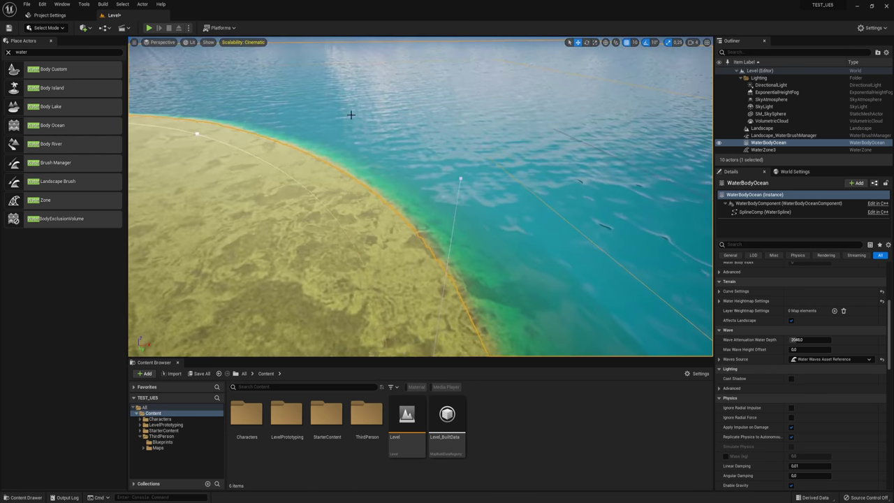
# Play the level, run the character forward along the shore, then end the test with Escape
pyautogui.click(150, 28)
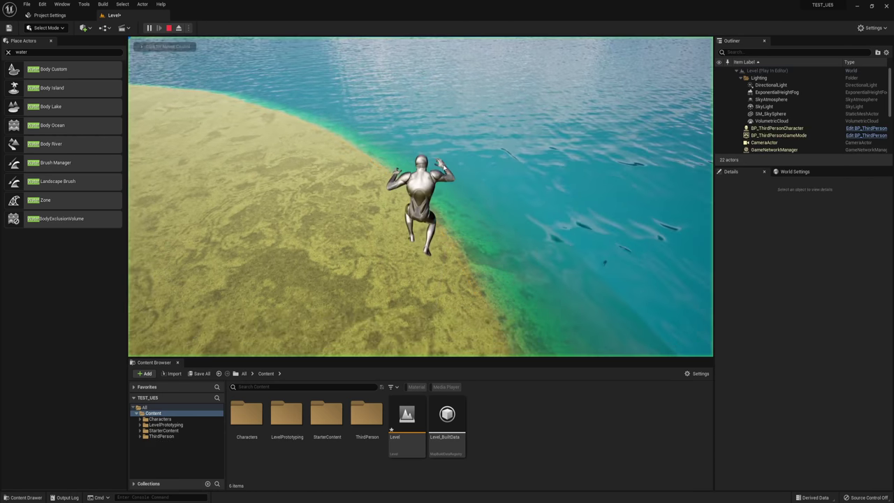
pyautogui.press('w')
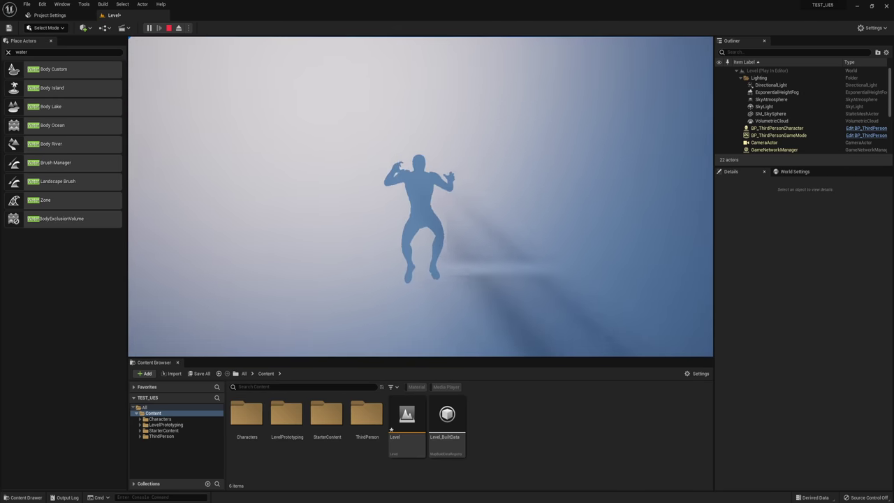
pyautogui.press('Escape')
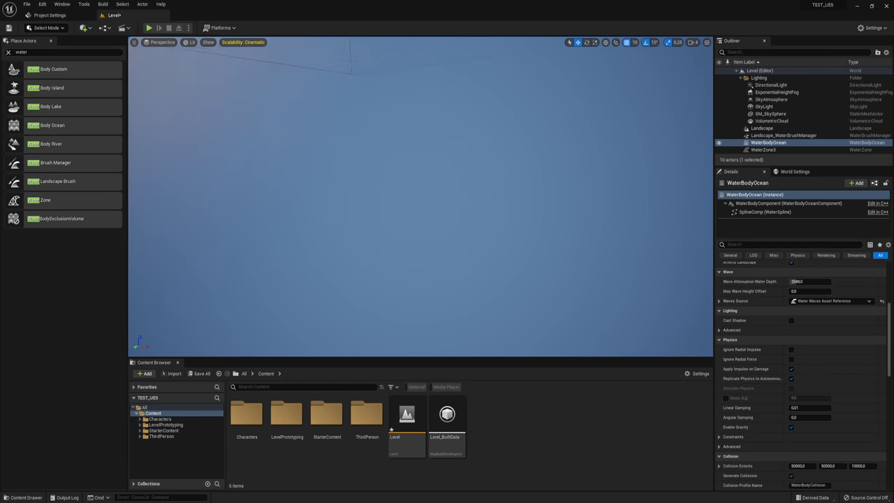
# Set Kill Z in World Settings to -1000 and look around the ocean spline
pyautogui.press('f')
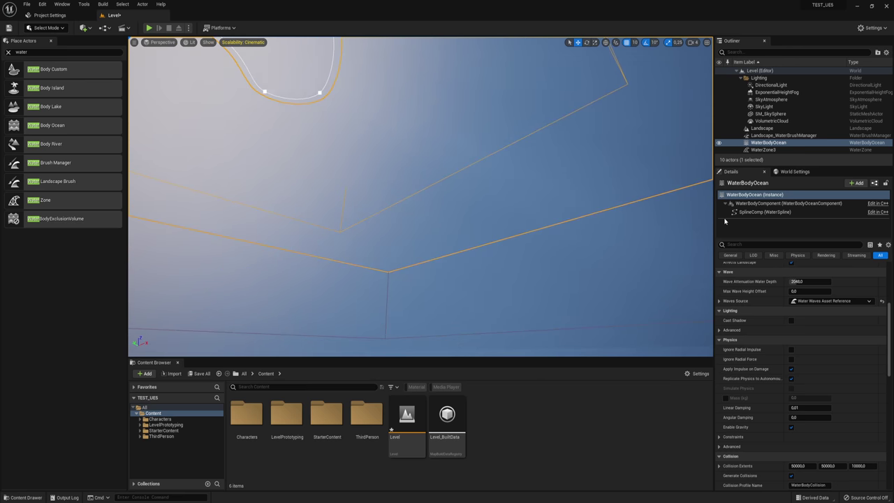
pyautogui.click(791, 173)
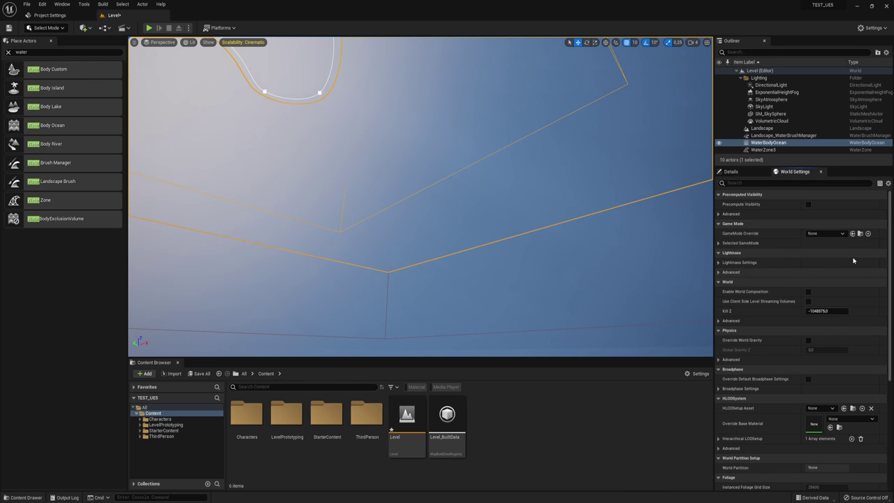
pyautogui.click(833, 312)
pyautogui.write('-1000')
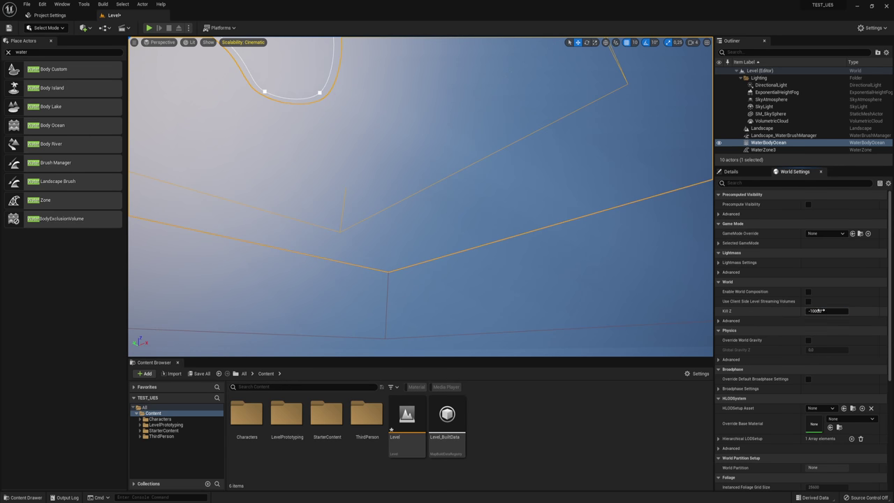
pyautogui.moveTo(465, 180); pyautogui.dragTo(465, 181, button='right')
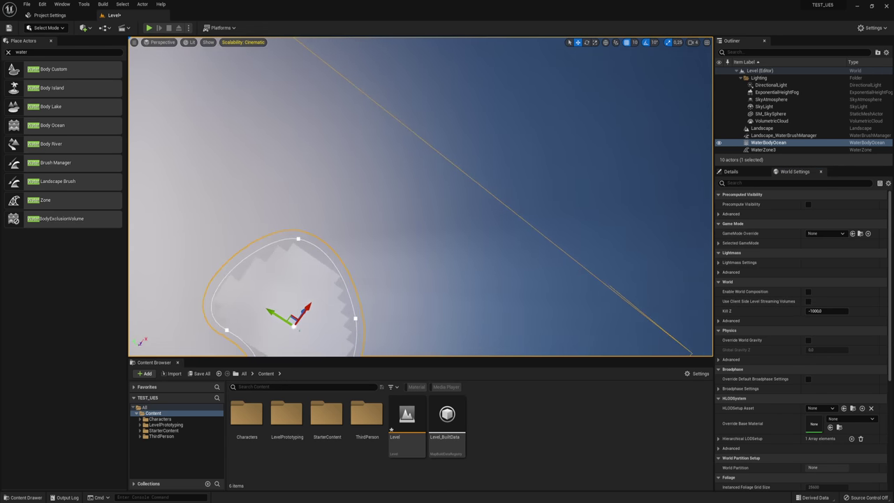
pyautogui.moveTo(247, 236); pyautogui.dragTo(273, 159, button='right')
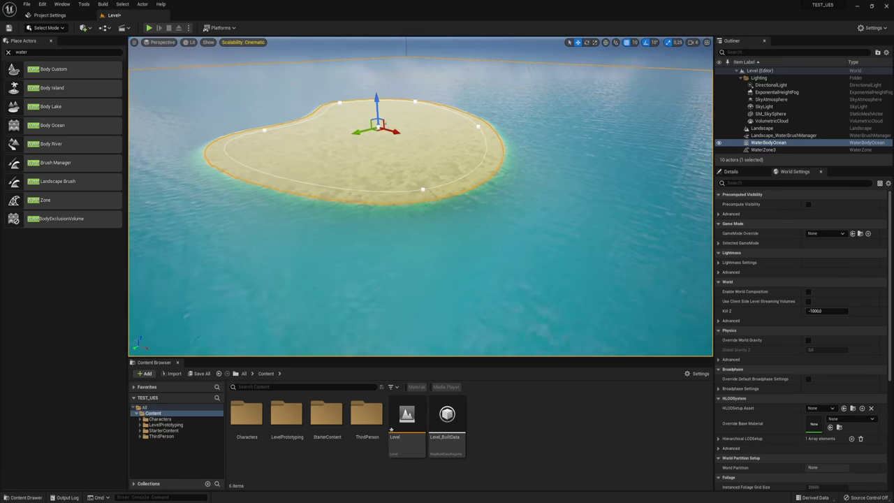
# Orbit and frame the WaterBodyOcean to inspect the rounded sandy island from several angles
pyautogui.moveTo(460, 180); pyautogui.dragTo(461, 180, button='right')
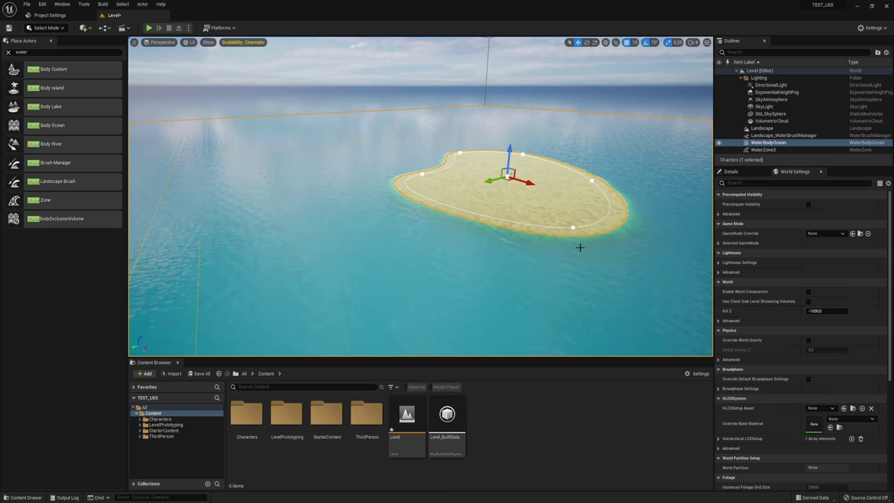
pyautogui.moveTo(567, 178); pyautogui.dragTo(567, 178, button='right')
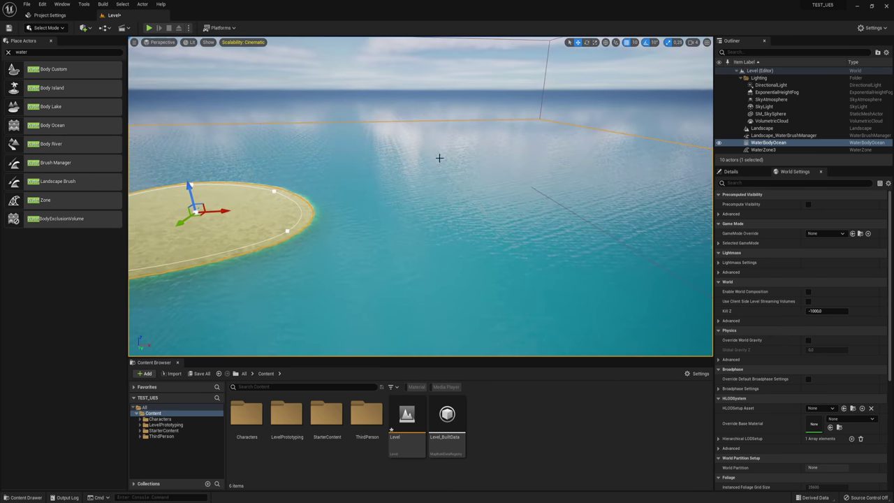
pyautogui.moveTo(414, 181); pyautogui.dragTo(414, 181, button='right')
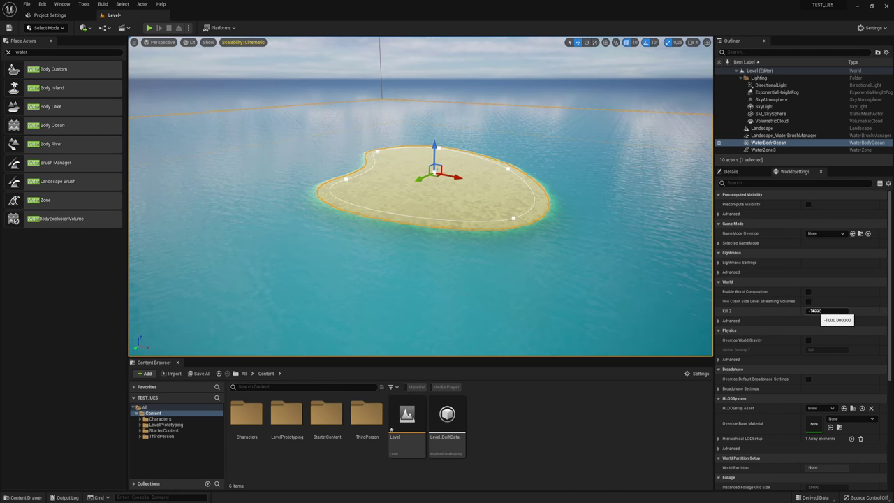
pyautogui.moveTo(562, 208); pyautogui.dragTo(562, 207, button='right')
pyautogui.press('f')
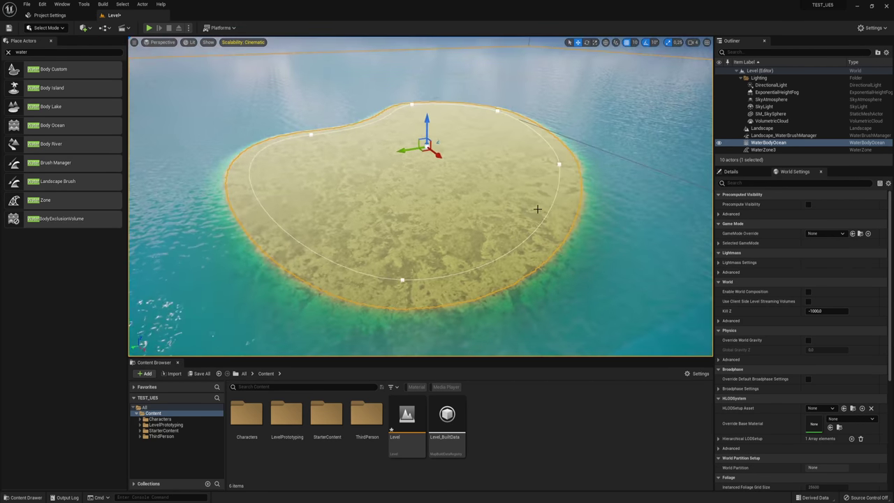
pyautogui.moveTo(485, 179); pyautogui.dragTo(414, 142, button='right')
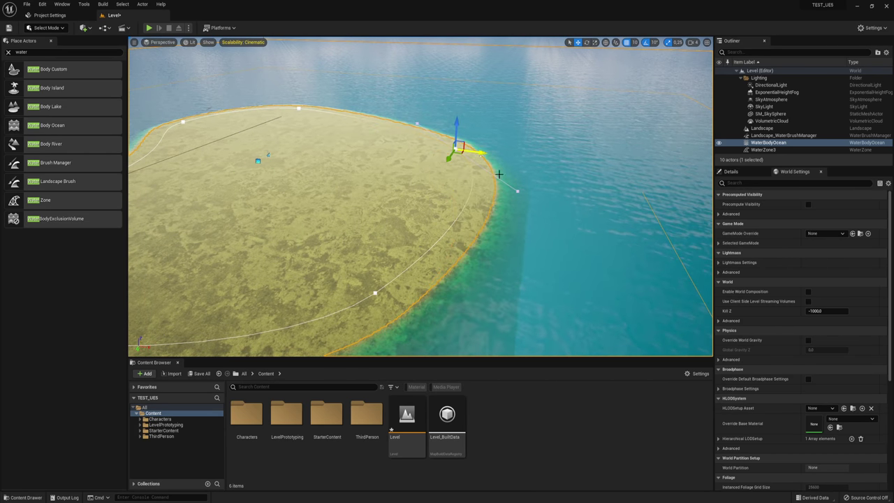
pyautogui.moveTo(419, 144); pyautogui.dragTo(418, 144, button='right')
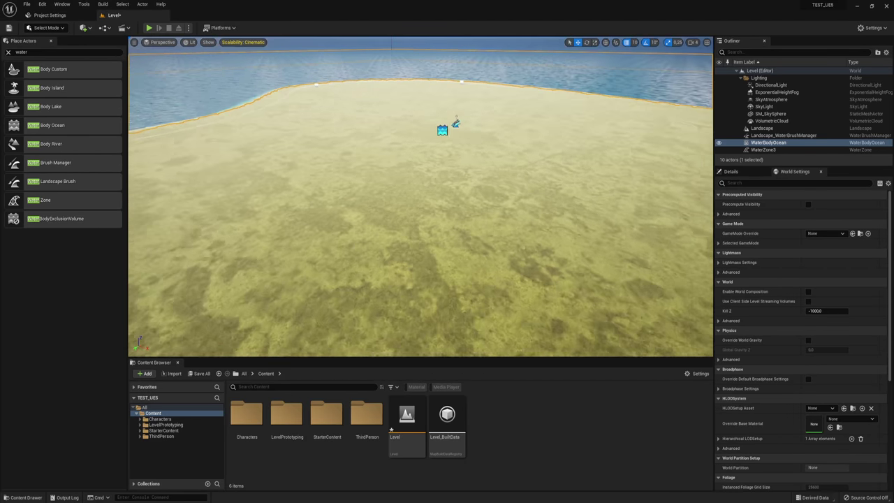
pyautogui.moveTo(339, 163); pyautogui.dragTo(339, 163, button='right')
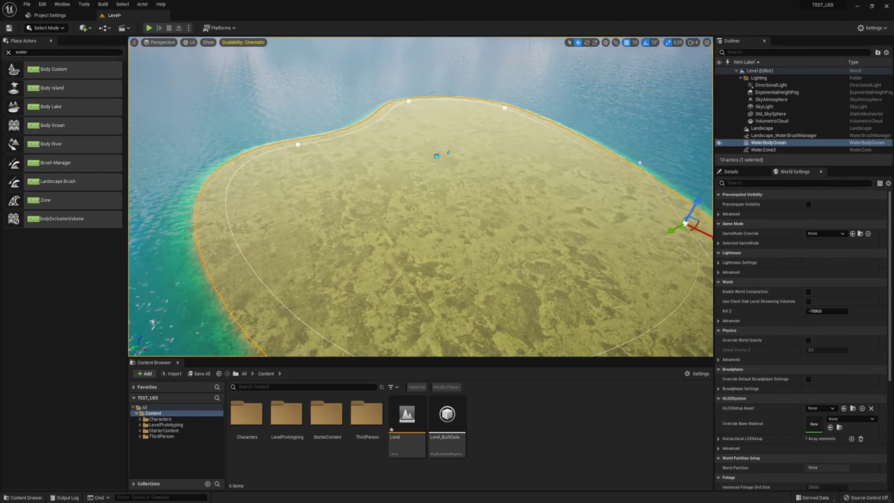
pyautogui.click(56, 29)
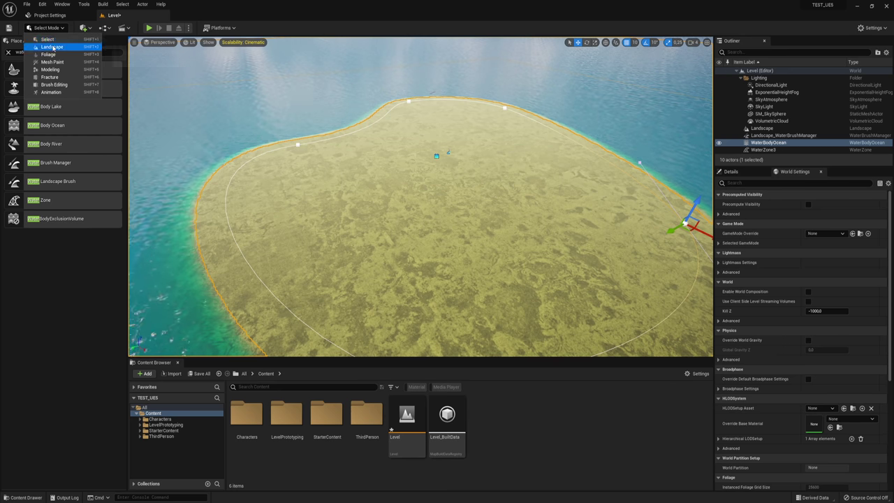
# Switch to Landscape Mode and set up the Erosion sculpt brush with size 5591.5
pyautogui.click(51, 47)
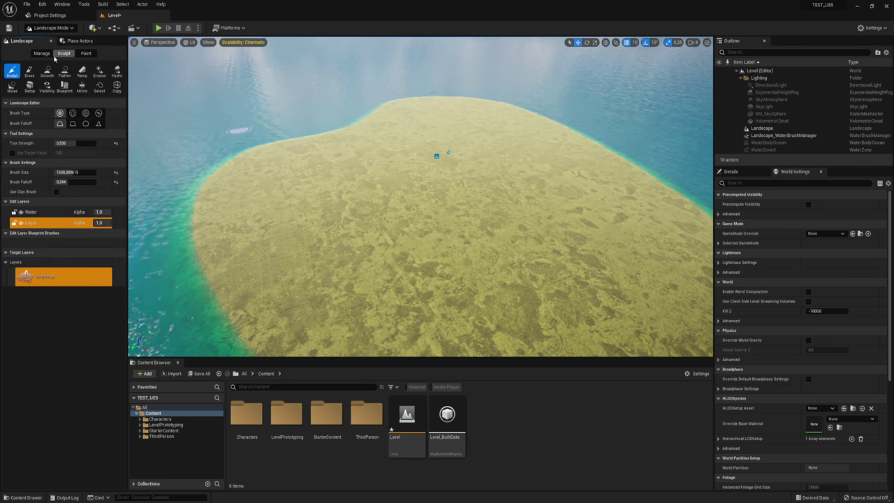
pyautogui.moveTo(455, 160); pyautogui.dragTo(455, 160, button='right')
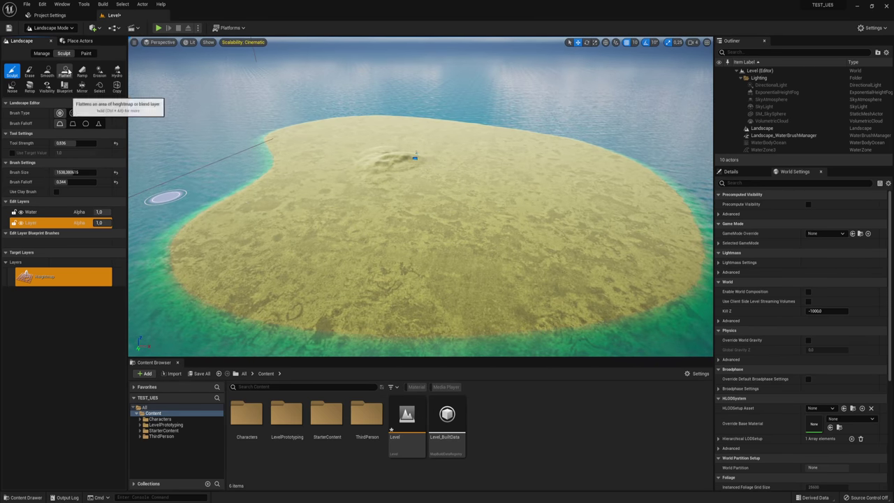
pyautogui.click(99, 71)
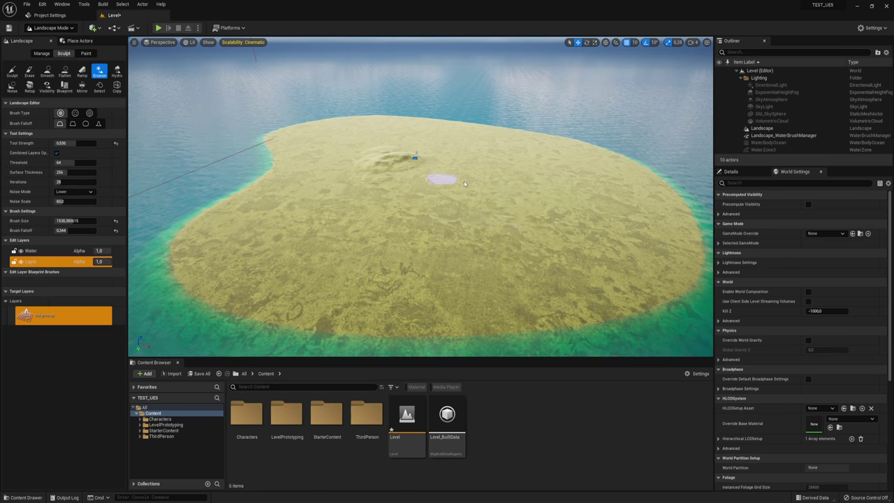
pyautogui.scroll(2, 449, 190)
pyautogui.scroll(2, 443, 178)
pyautogui.scroll(2, 436, 167)
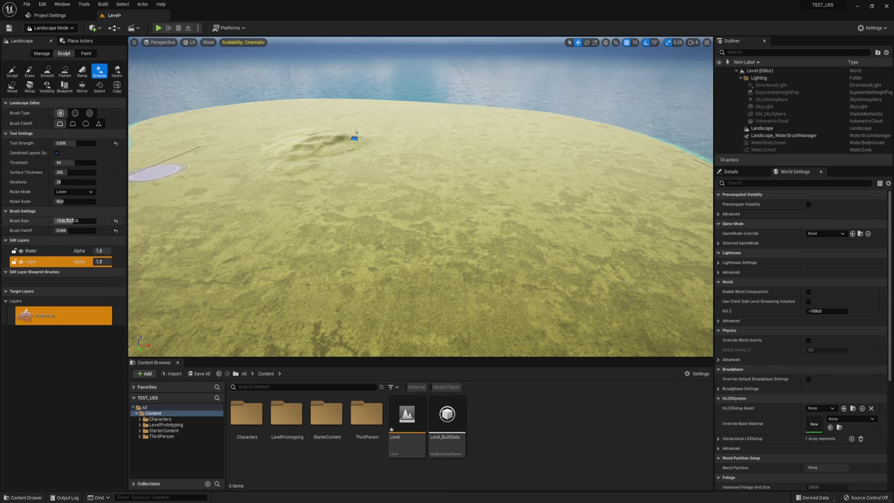
pyautogui.moveTo(82, 221); pyautogui.dragTo(93, 221)
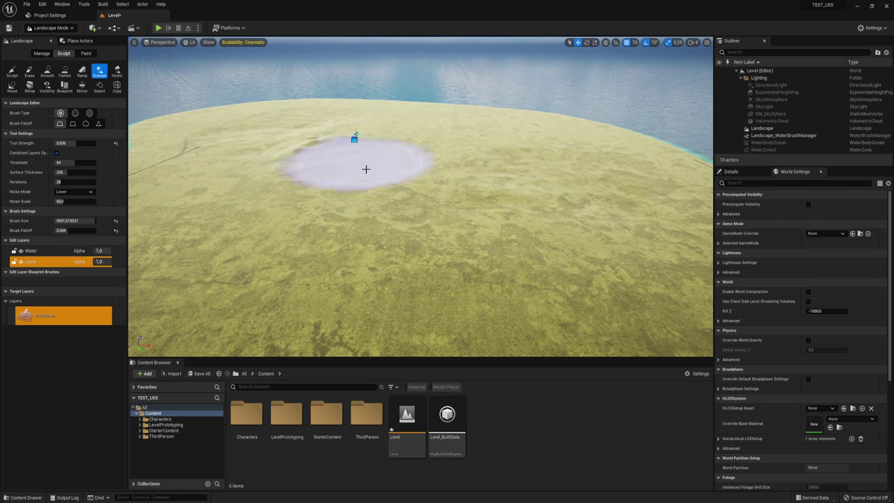
# Paint erosion strokes across the island's sand and near the shore
pyautogui.moveTo(210, 230)
pyautogui.mouseDown(button='right')
pyautogui.moveTo(202, 222)
pyautogui.moveTo(365, 193)
pyautogui.mouseUp(button='right')
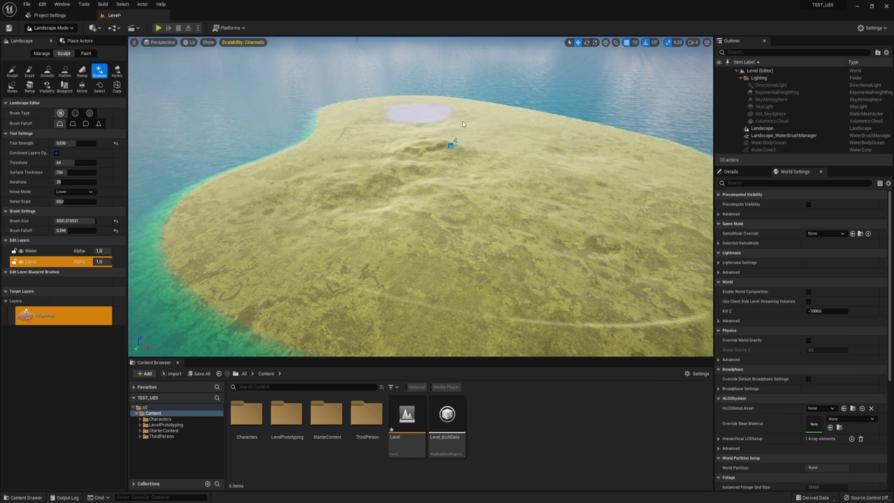
pyautogui.moveTo(462, 123); pyautogui.dragTo(391, 140, button='right')
pyautogui.moveTo(475, 225); pyautogui.dragTo(531, 223, button='right')
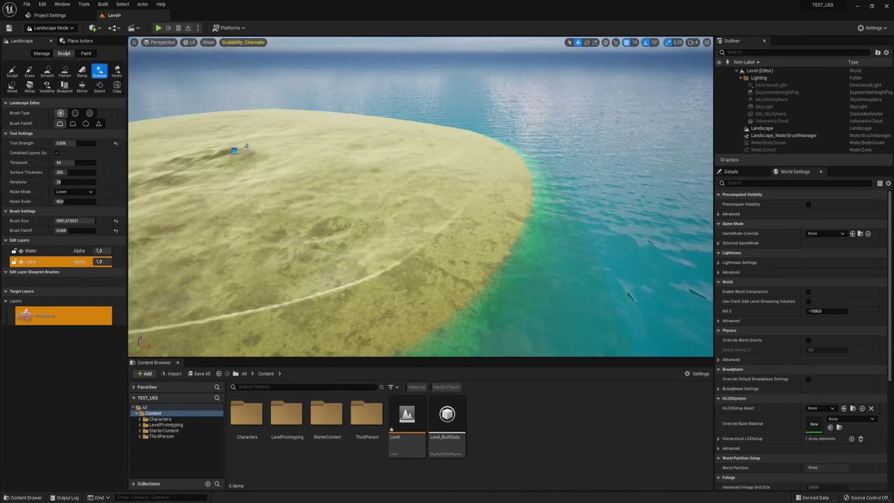
pyautogui.moveTo(433, 172); pyautogui.dragTo(133, 123, button='right')
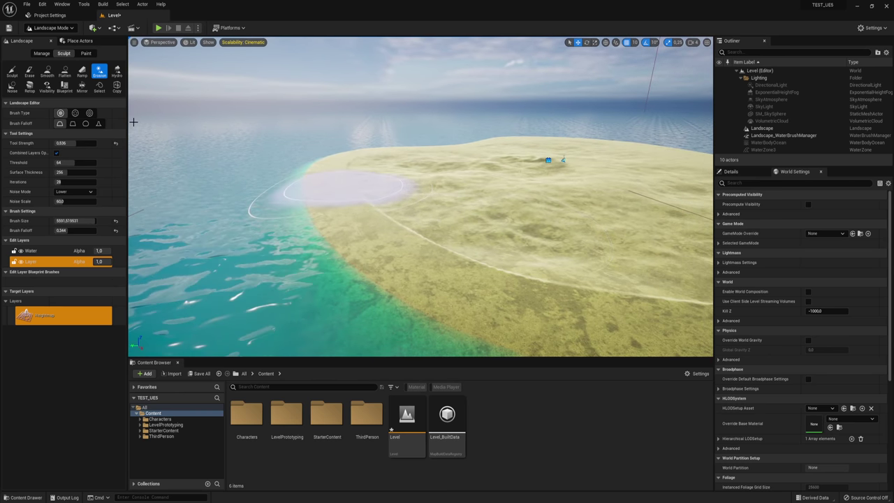
# Nudge WaterBodyOcean in Select Mode to rebuild its shoreline, then return to Landscape Mode
pyautogui.click(61, 28)
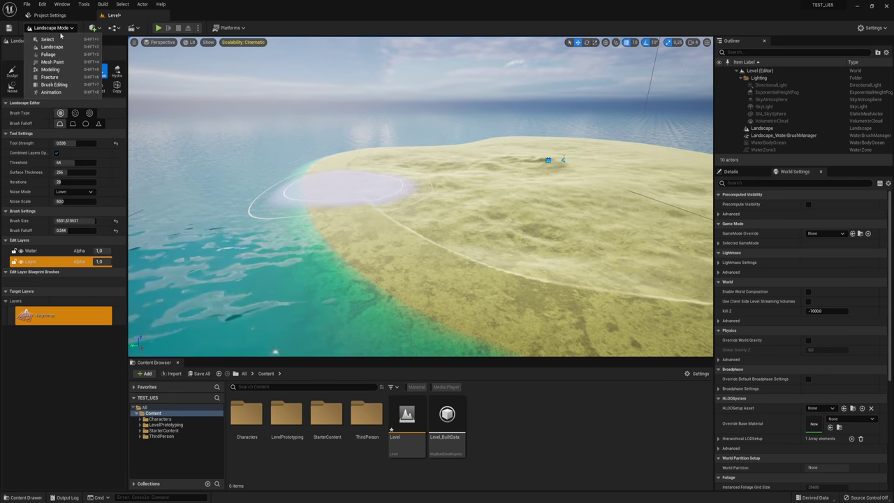
pyautogui.click(56, 39)
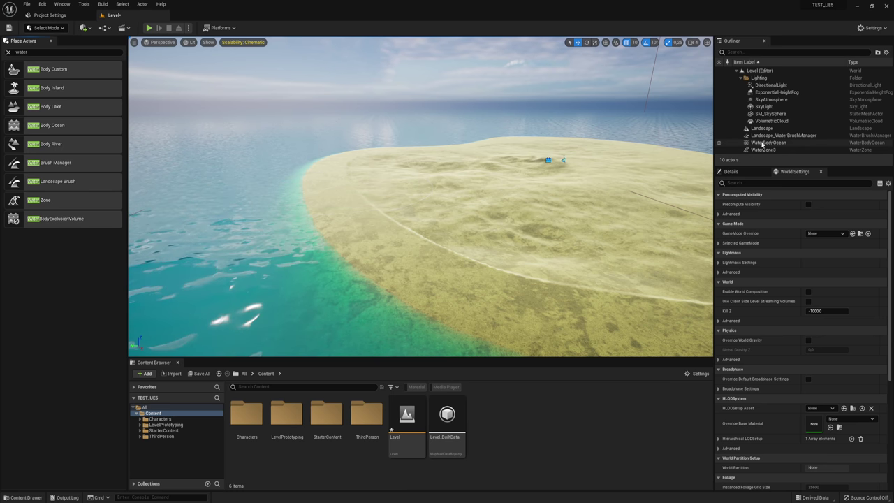
pyautogui.click(761, 144)
pyautogui.moveTo(553, 135); pyautogui.dragTo(552, 138)
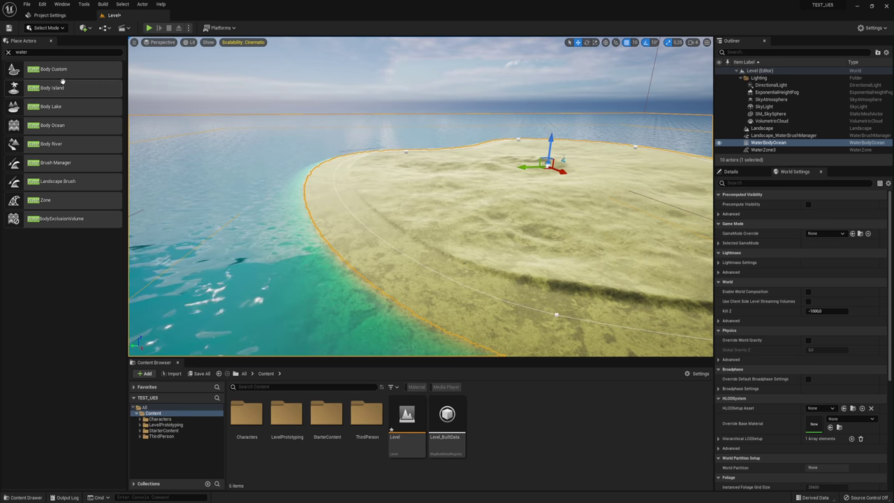
pyautogui.click(61, 29)
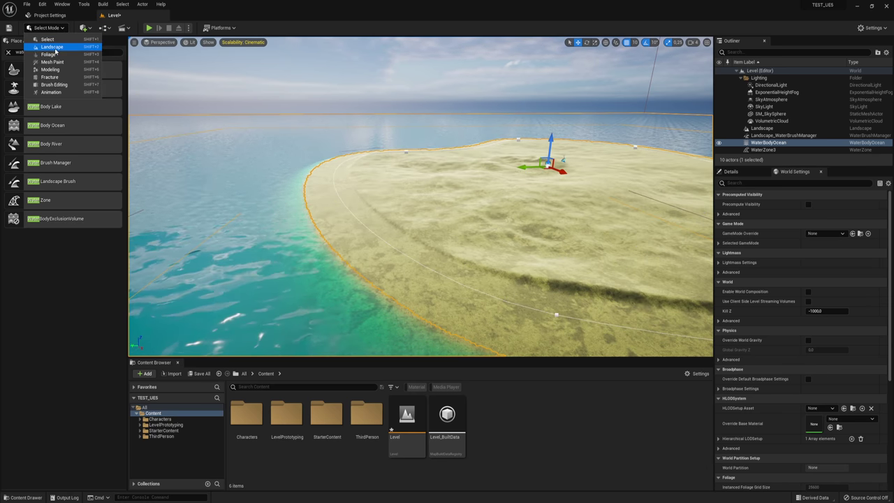
pyautogui.click(53, 46)
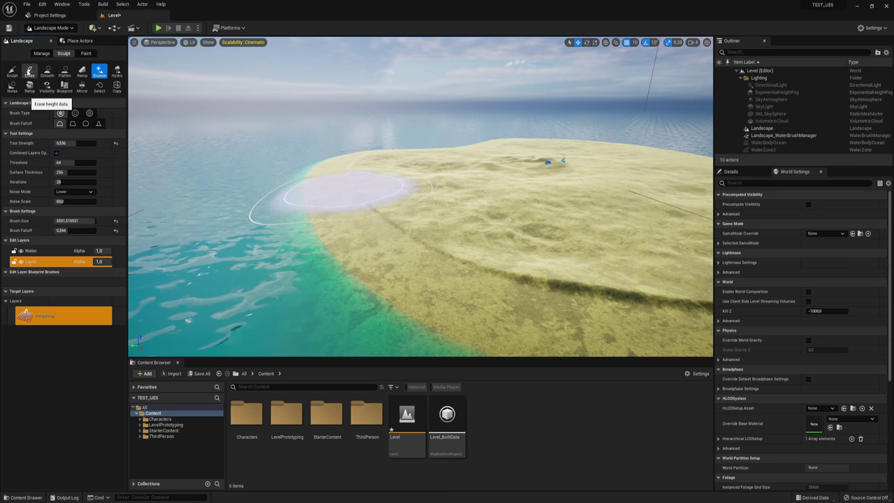
pyautogui.click(48, 70)
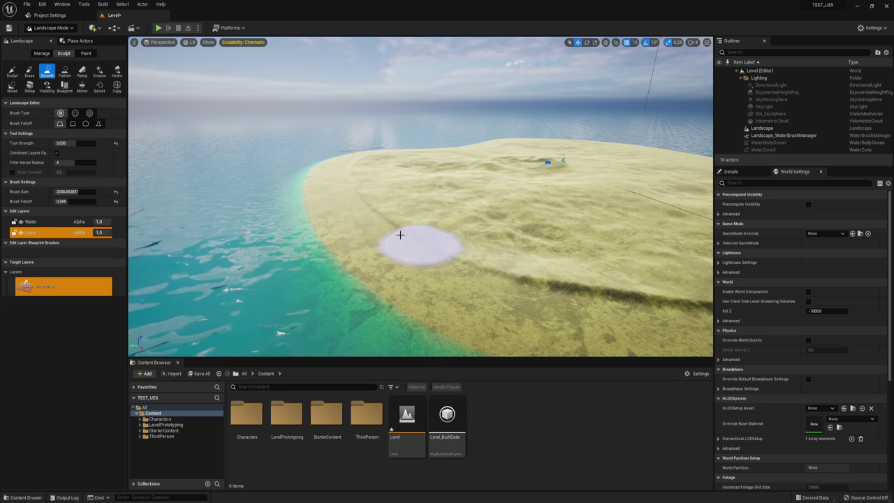
pyautogui.scroll(3, 488, 277)
pyautogui.scroll(2, 482, 258)
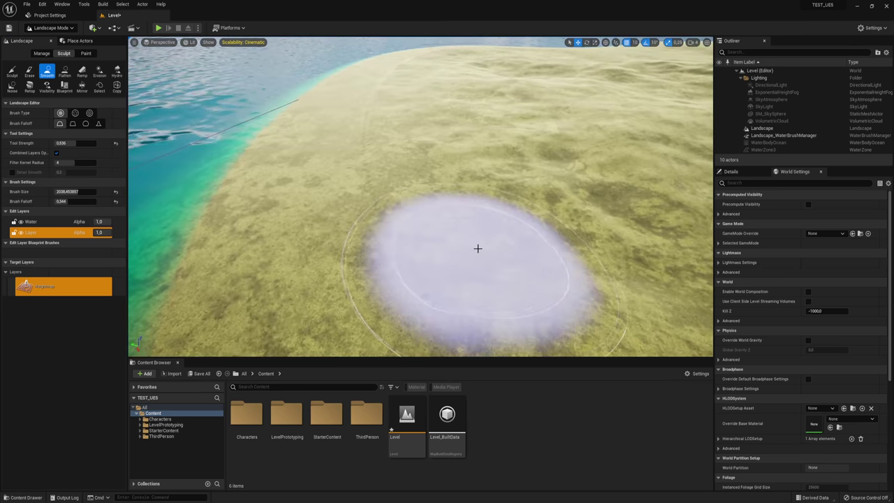
pyautogui.scroll(3, 477, 249)
pyautogui.scroll(-5, 477, 249)
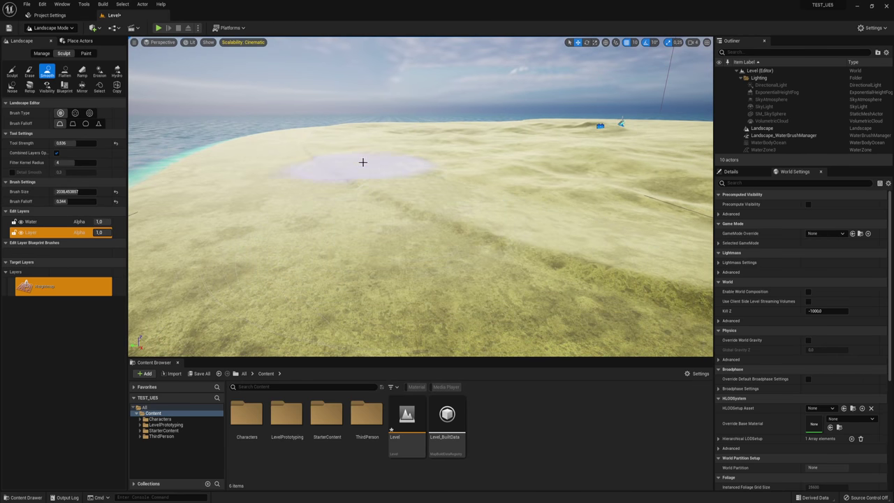
pyautogui.click(13, 72)
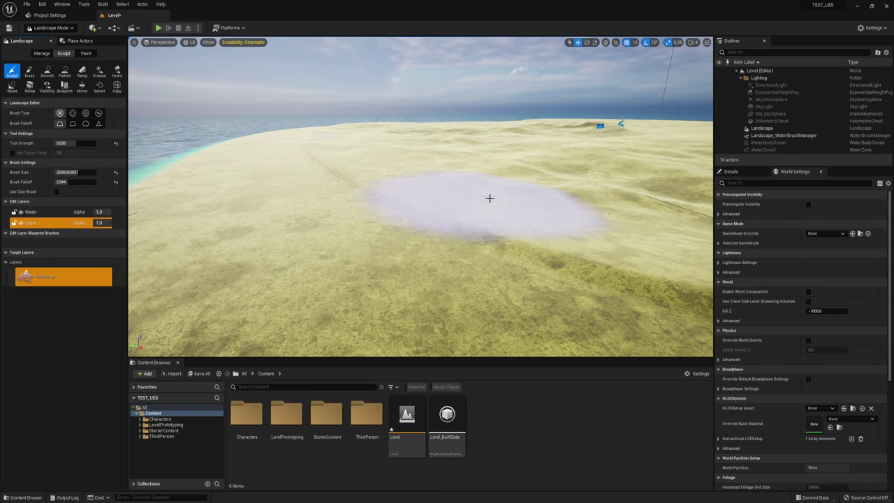
pyautogui.moveTo(489, 197); pyautogui.dragTo(448, 167)
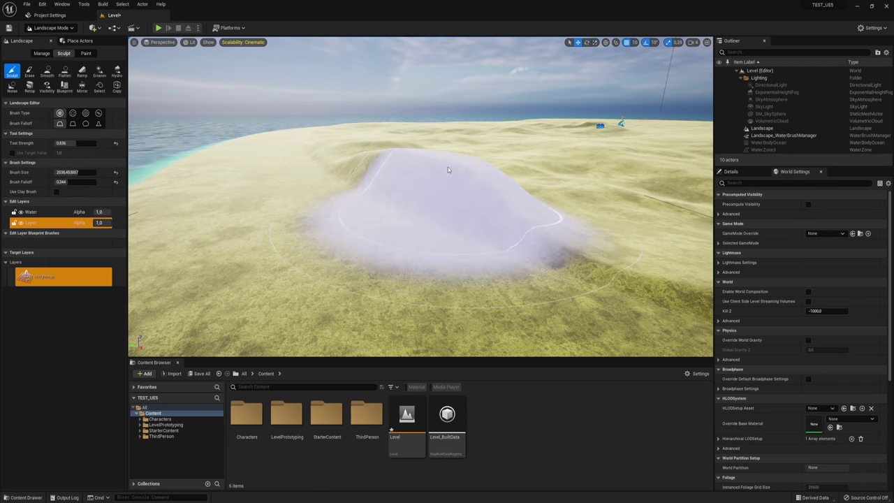
pyautogui.hotkey('ctrl', 'z')
pyautogui.moveTo(447, 166)
pyautogui.mouseDown(button='right')
pyautogui.moveTo(447, 224)
pyautogui.moveTo(448, 175)
pyautogui.moveTo(363, 181)
pyautogui.moveTo(314, 202)
pyautogui.mouseUp(button='right')
pyautogui.click(47, 72)
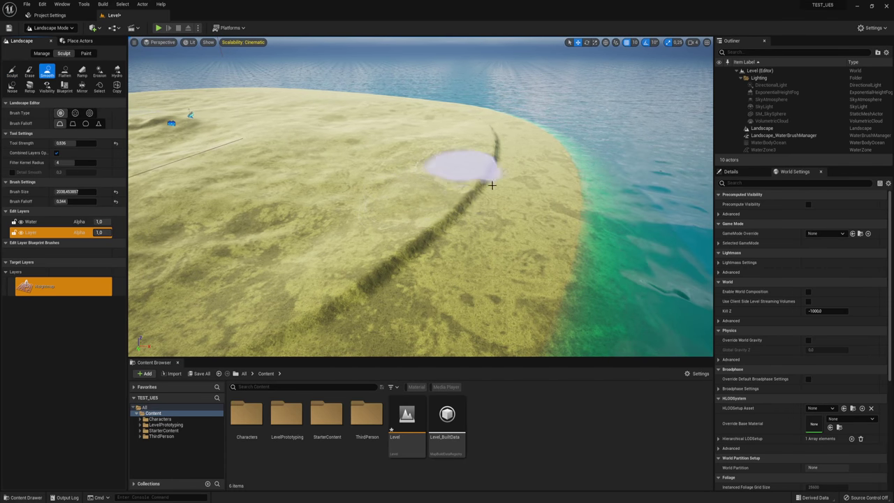
pyautogui.click(12, 72)
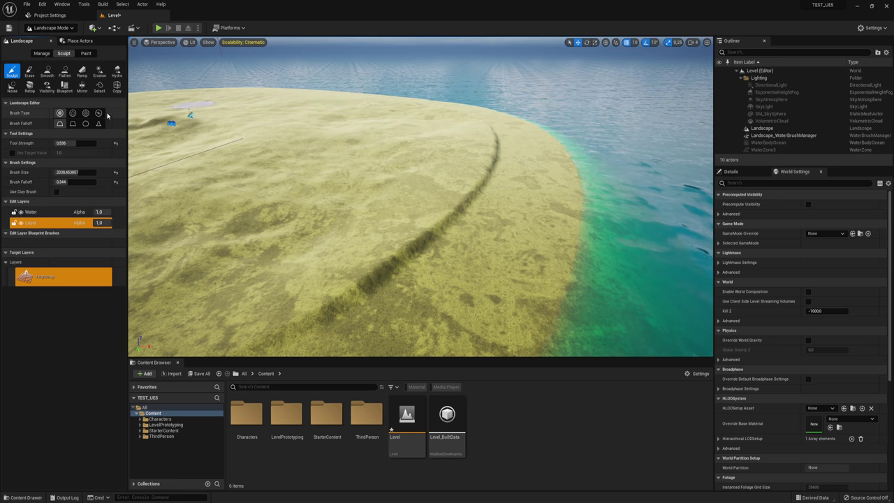
pyautogui.click(46, 73)
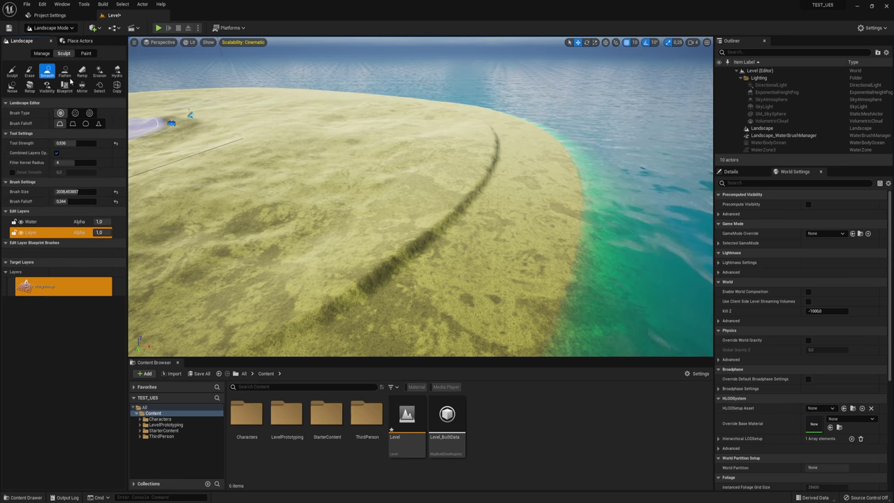
# Flatten the dark trench across the sandy island using the Flatten tool at brush size about 2038 and strength 0.536
pyautogui.click(64, 73)
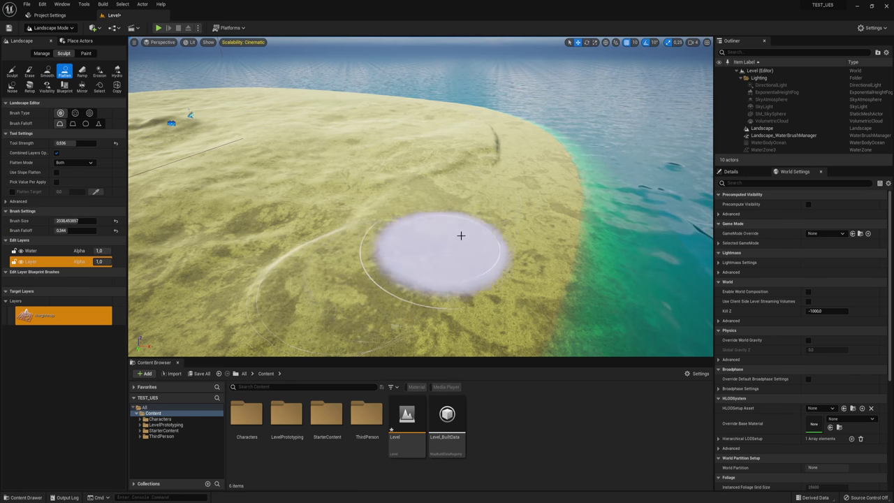
pyautogui.moveTo(461, 236); pyautogui.dragTo(459, 231, button='right')
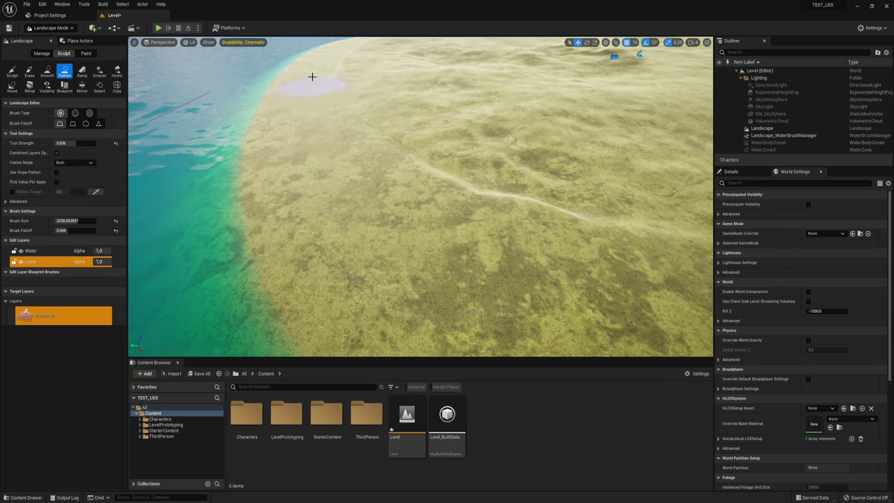
pyautogui.moveTo(405, 209)
pyautogui.mouseDown(button='right')
pyautogui.moveTo(321, 171)
pyautogui.moveTo(321, 140)
pyautogui.moveTo(398, 211)
pyautogui.mouseUp(button='right')
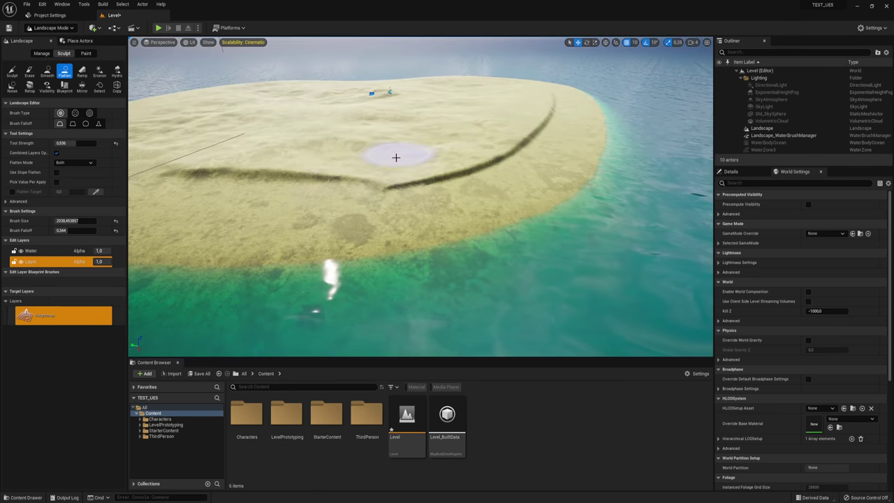
pyautogui.moveTo(398, 211); pyautogui.dragTo(541, 139)
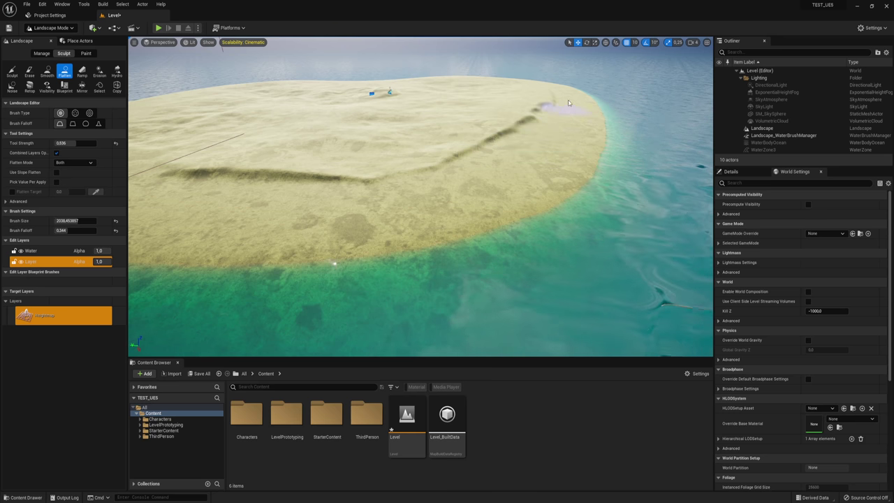
pyautogui.moveTo(566, 99)
pyautogui.mouseDown(button='right')
pyautogui.moveTo(563, 116)
pyautogui.moveTo(489, 175)
pyautogui.mouseUp(button='right')
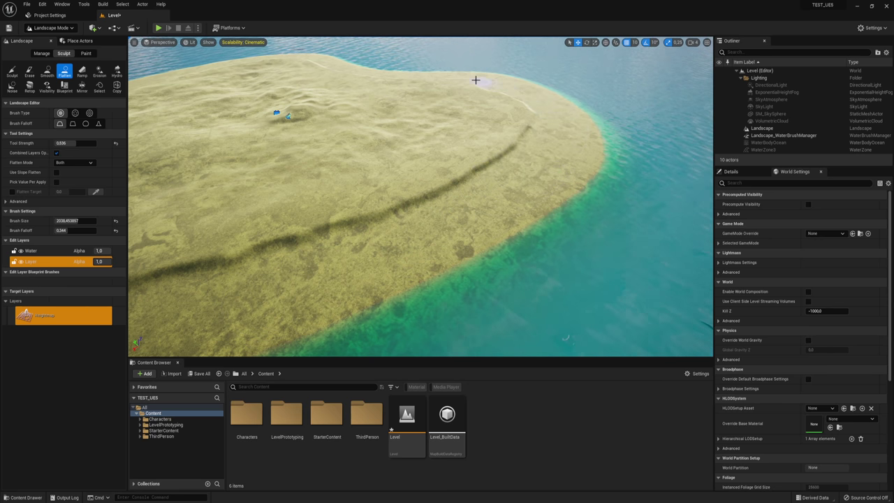
# Smooth the trench into a faint line at strength 0.536, also smoothing more sand near the shoreline
pyautogui.click(30, 72)
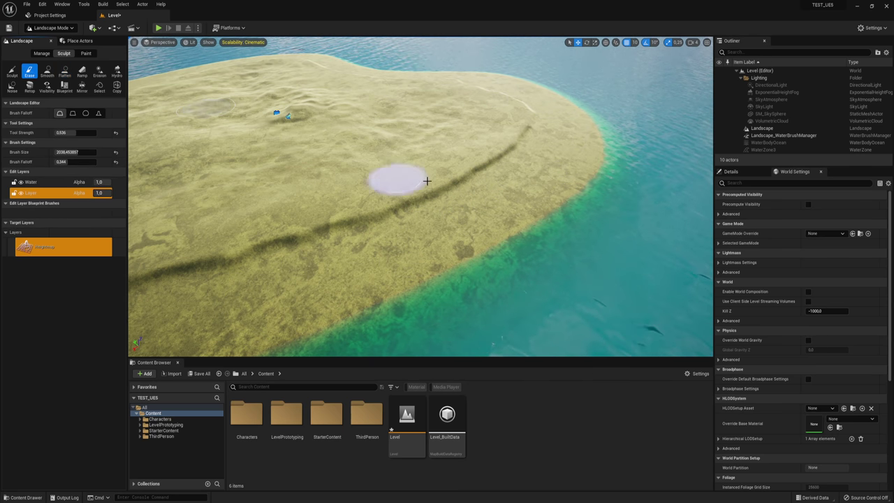
pyautogui.click(45, 72)
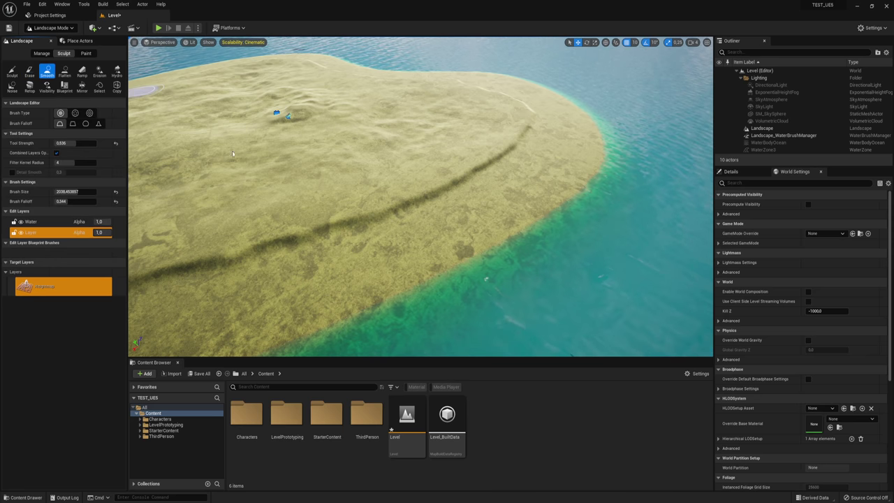
pyautogui.moveTo(416, 185); pyautogui.dragTo(478, 165)
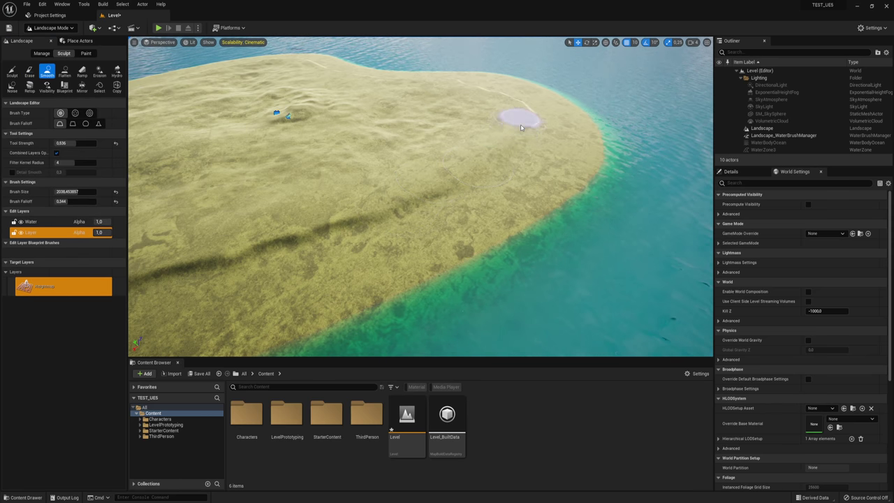
pyautogui.moveTo(520, 128); pyautogui.dragTo(473, 118, button='right')
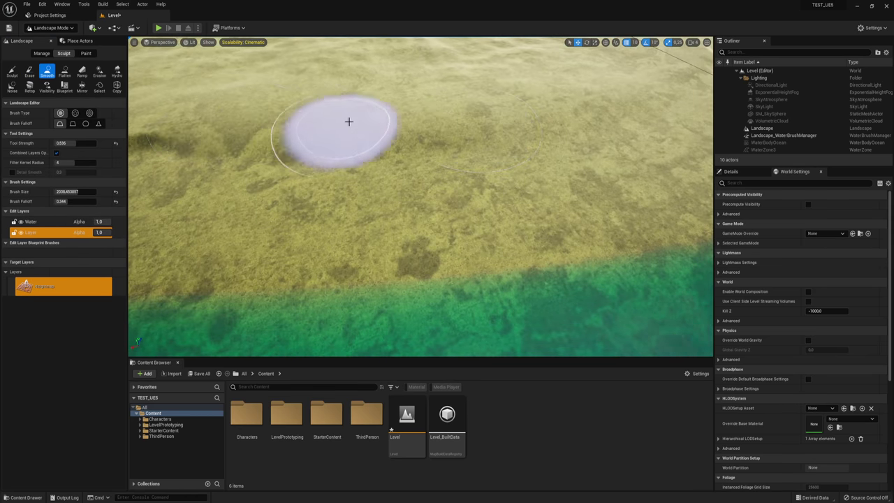
pyautogui.moveTo(349, 121)
pyautogui.mouseDown(button='right')
pyautogui.moveTo(489, 135)
pyautogui.moveTo(373, 172)
pyautogui.mouseUp(button='right')
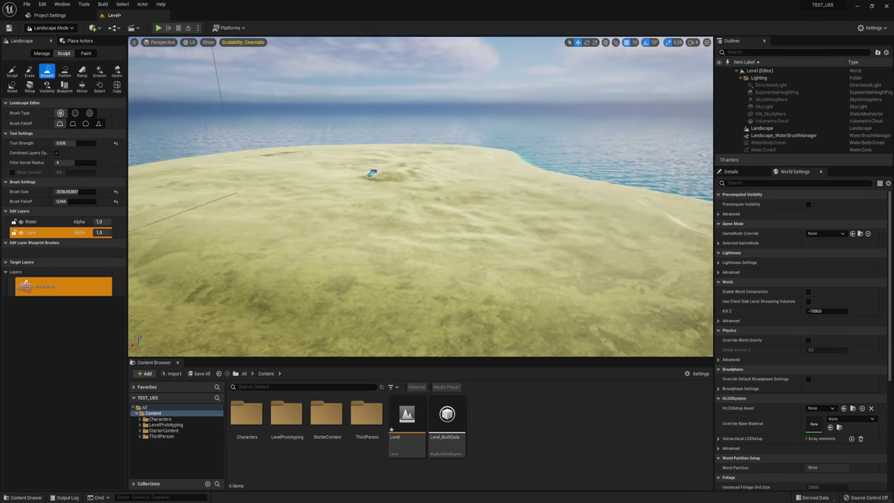
pyautogui.moveTo(494, 209); pyautogui.dragTo(495, 210, button='right')
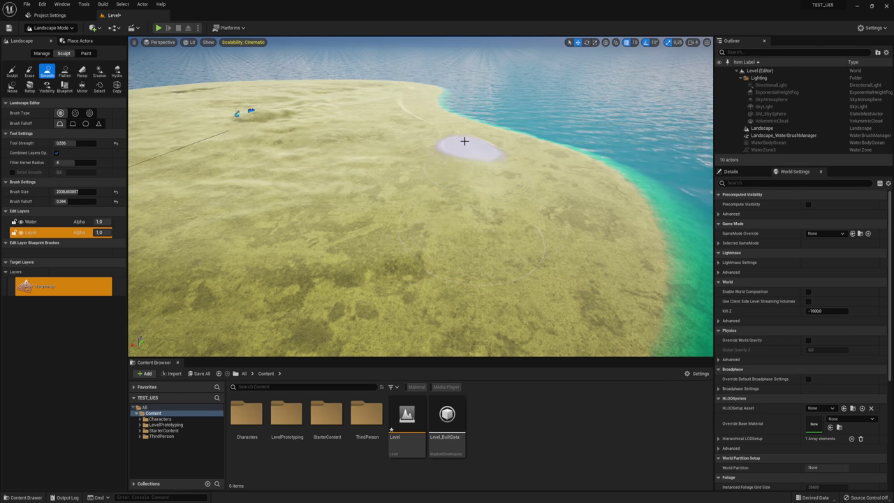
pyautogui.moveTo(495, 151); pyautogui.dragTo(505, 114, button='right')
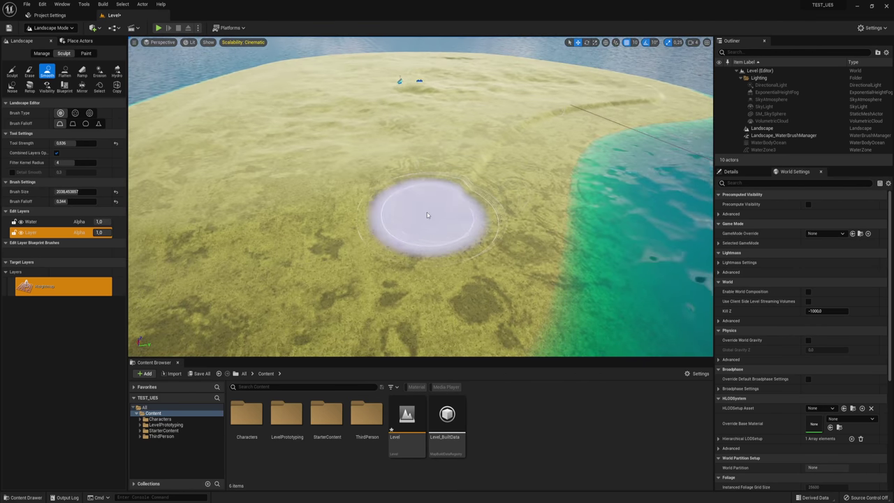
pyautogui.moveTo(426, 213); pyautogui.dragTo(139, 153, button='right')
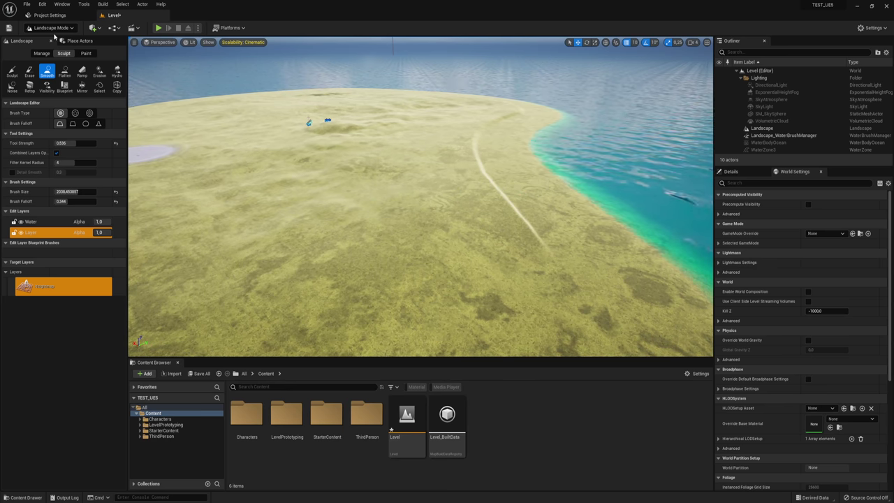
pyautogui.moveTo(139, 105); pyautogui.dragTo(140, 105, button='right')
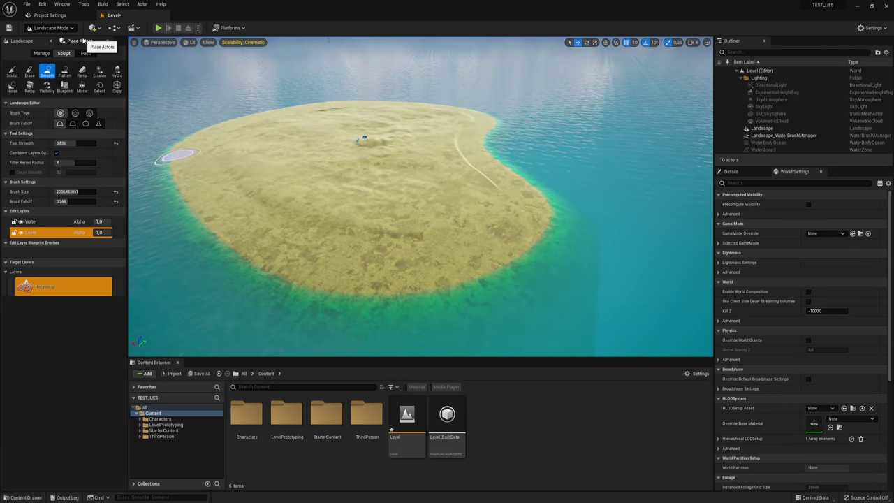
# Switch to Select Mode, place a WaterBodyRiver on the island and extend it across the island
pyautogui.click(81, 41)
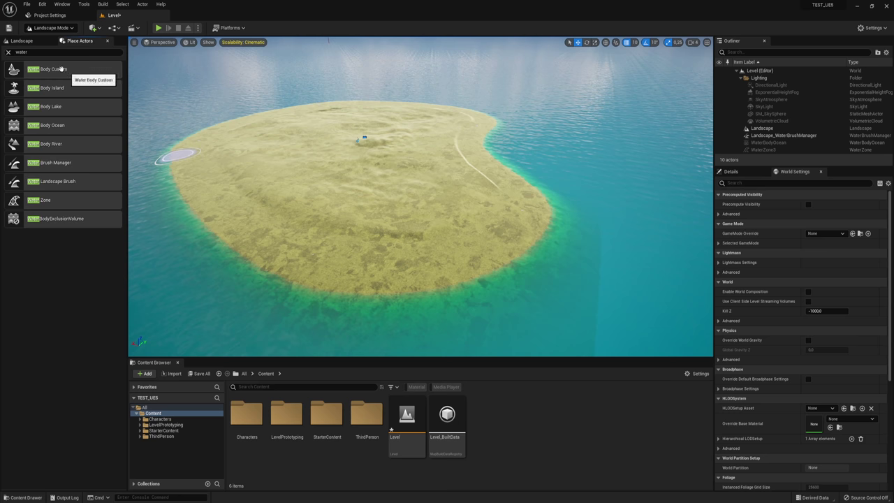
pyautogui.click(72, 28)
pyautogui.click(60, 43)
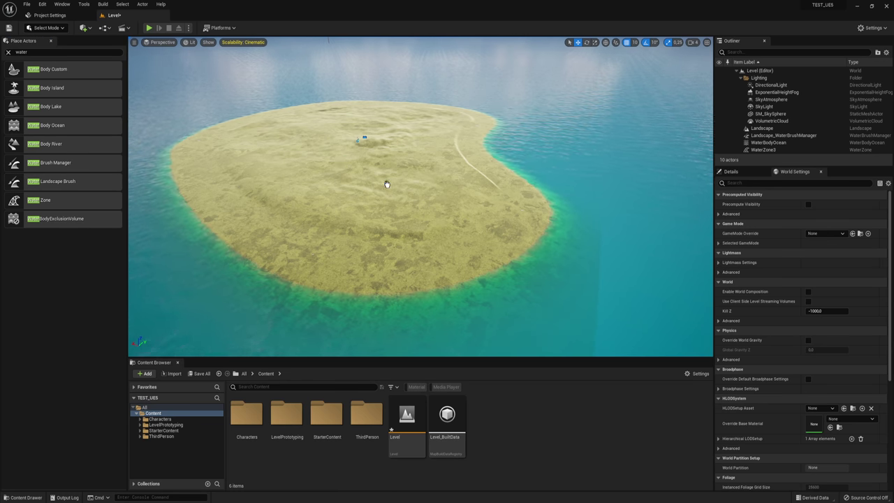
pyautogui.moveTo(386, 184); pyautogui.dragTo(384, 180)
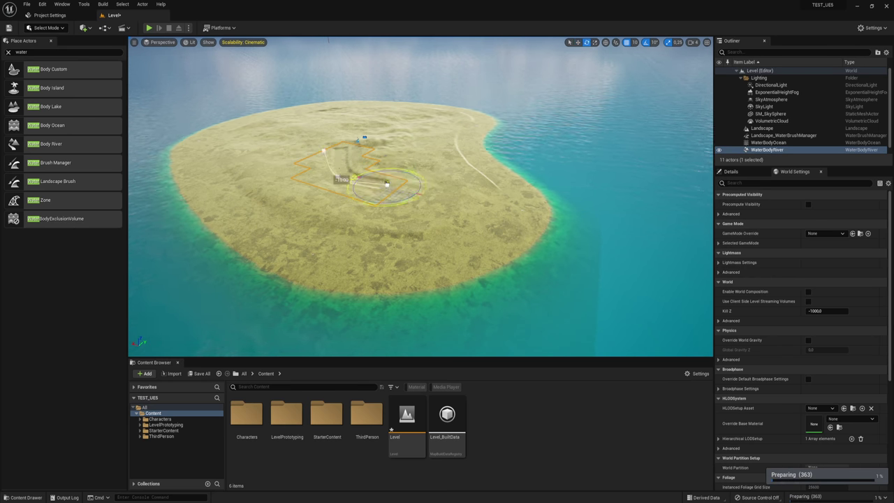
pyautogui.keyDown('alt'); pyautogui.moveTo(387, 185); pyautogui.dragTo(349, 281); pyautogui.keyUp('alt')
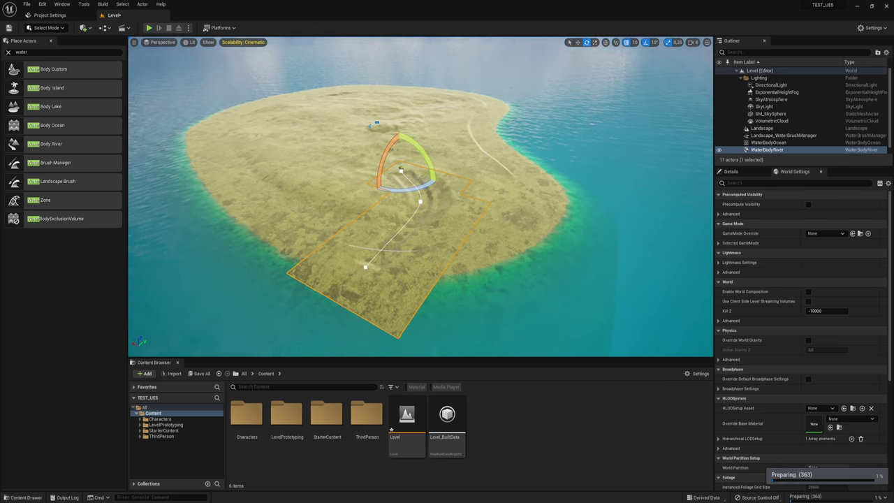
# Move the river's end point further inland and lower its start point to flatten the ridge
pyautogui.moveTo(419, 210); pyautogui.dragTo(294, 209, button='right')
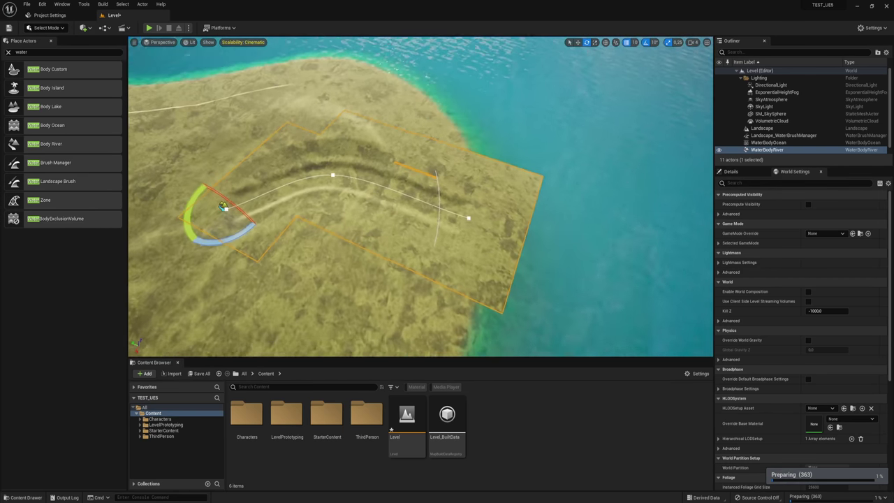
pyautogui.moveTo(497, 231); pyautogui.dragTo(498, 231, button='right')
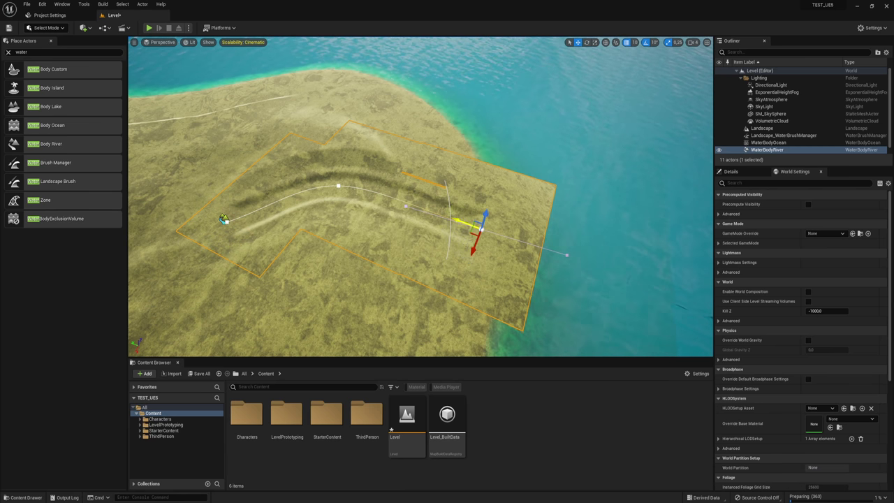
pyautogui.moveTo(419, 209); pyautogui.dragTo(447, 210, button='right')
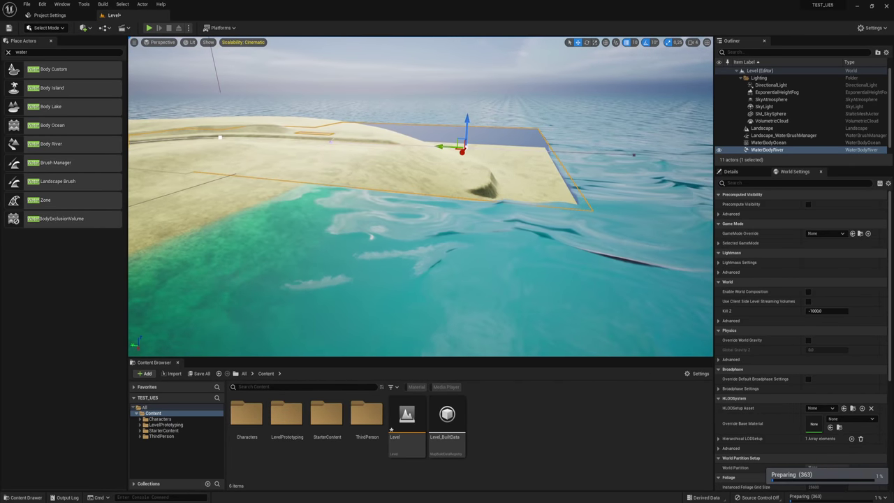
pyautogui.moveTo(501, 328)
pyautogui.mouseDown(button='right')
pyautogui.moveTo(501, 341)
pyautogui.moveTo(501, 328)
pyautogui.mouseUp(button='right')
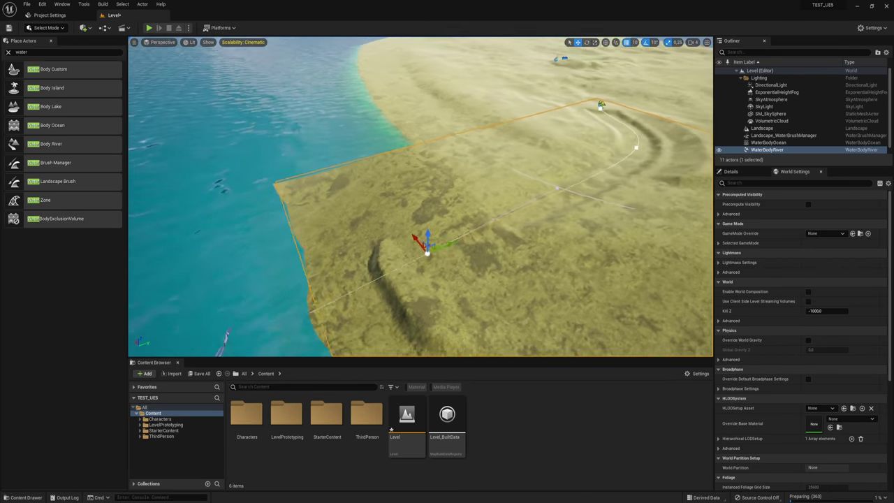
pyautogui.moveTo(597, 168); pyautogui.dragTo(597, 169, button='right')
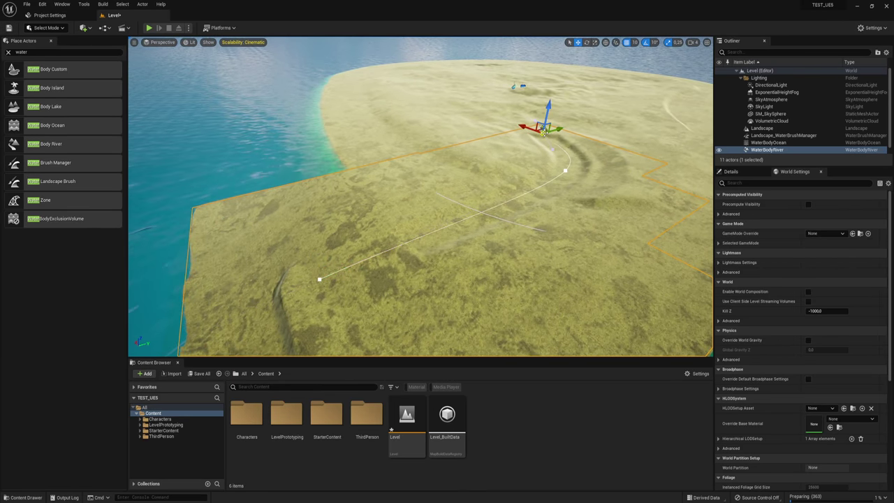
pyautogui.moveTo(528, 116)
pyautogui.mouseDown()
pyautogui.moveTo(481, 100)
pyautogui.moveTo(569, 75)
pyautogui.mouseUp()
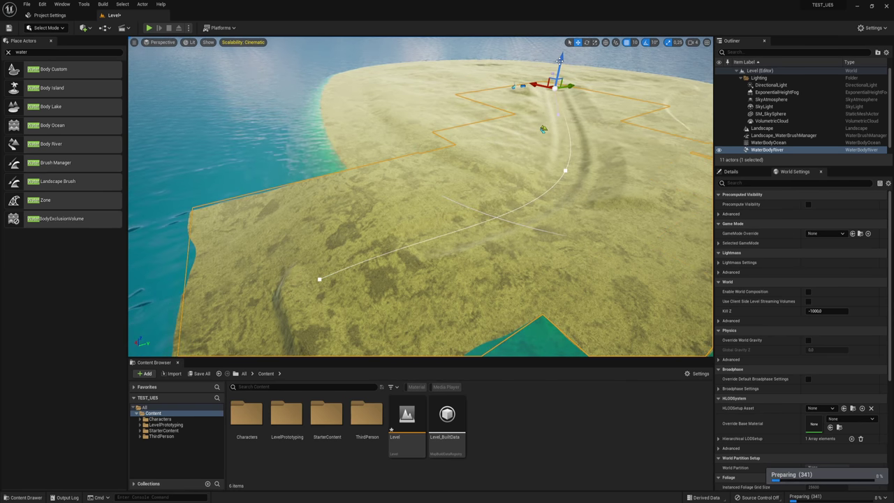
pyautogui.moveTo(548, 93); pyautogui.dragTo(548, 93, button='right')
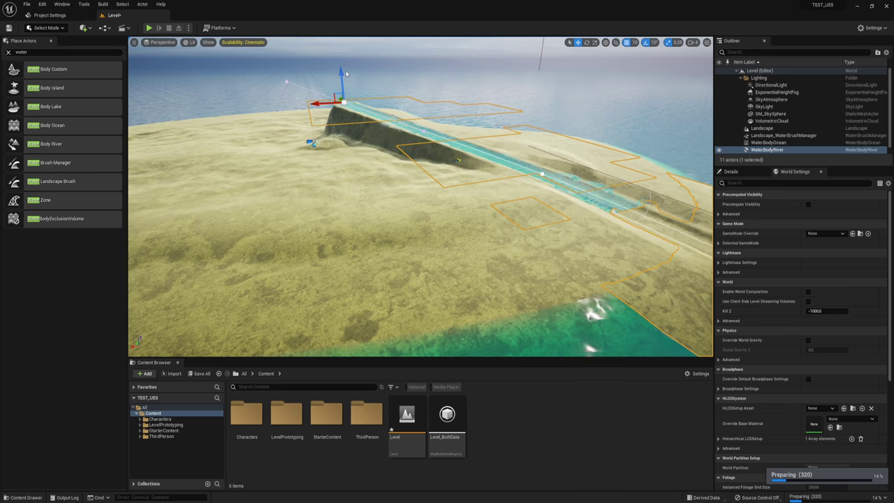
pyautogui.moveTo(342, 72); pyautogui.dragTo(342, 98)
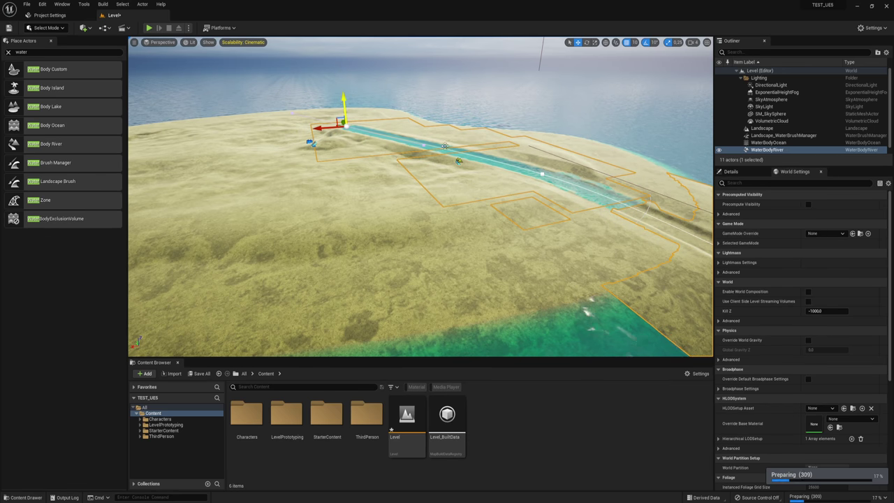
pyautogui.moveTo(570, 137)
pyautogui.mouseDown(button='right')
pyautogui.moveTo(498, 185)
pyautogui.moveTo(499, 223)
pyautogui.moveTo(530, 209)
pyautogui.moveTo(386, 195)
pyautogui.moveTo(433, 168)
pyautogui.mouseUp(button='right')
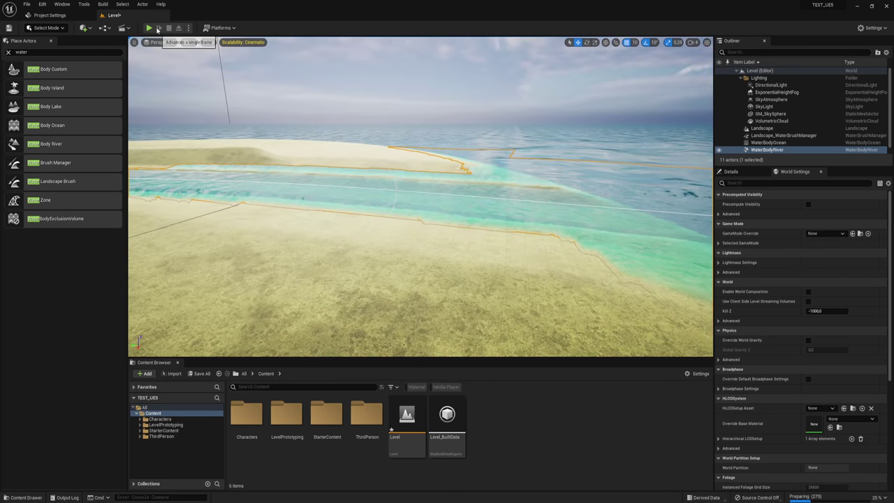
pyautogui.click(150, 28)
pyautogui.press('w')
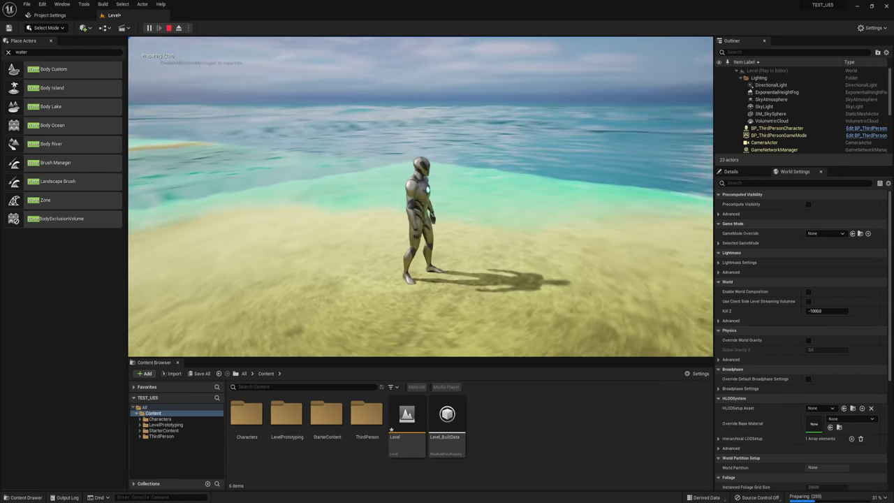
pyautogui.press('w')
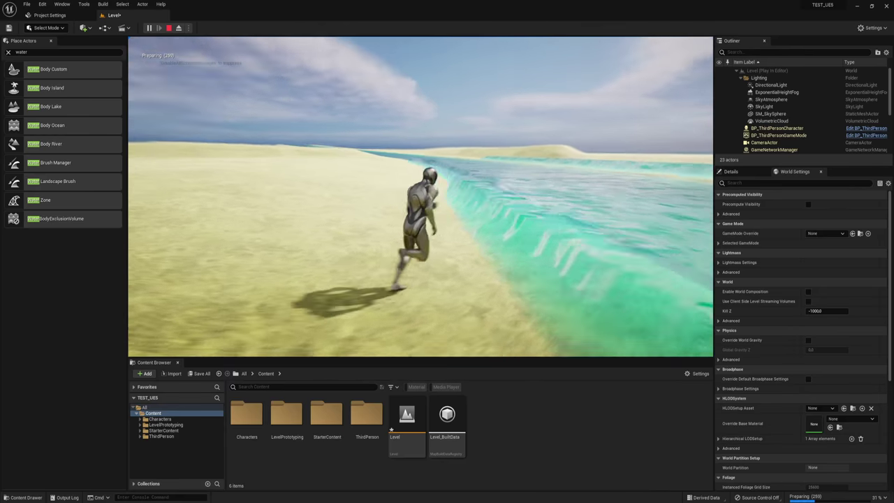
pyautogui.press('d')
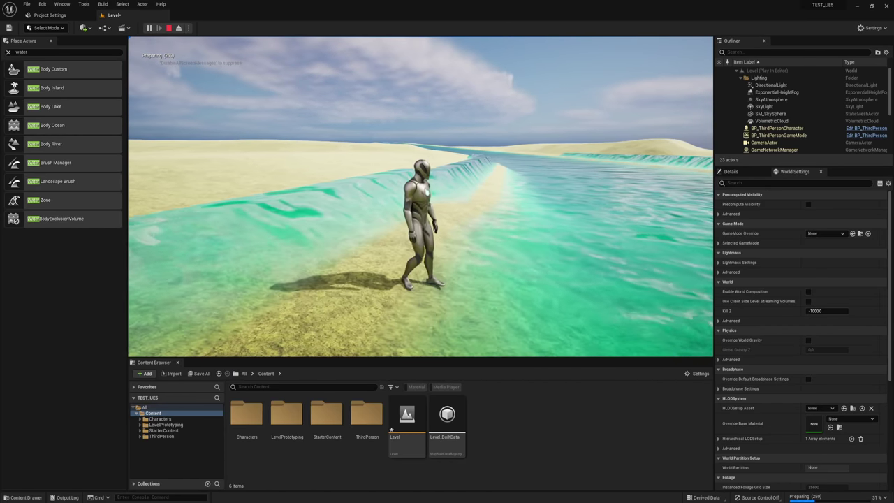
pyautogui.press('s')
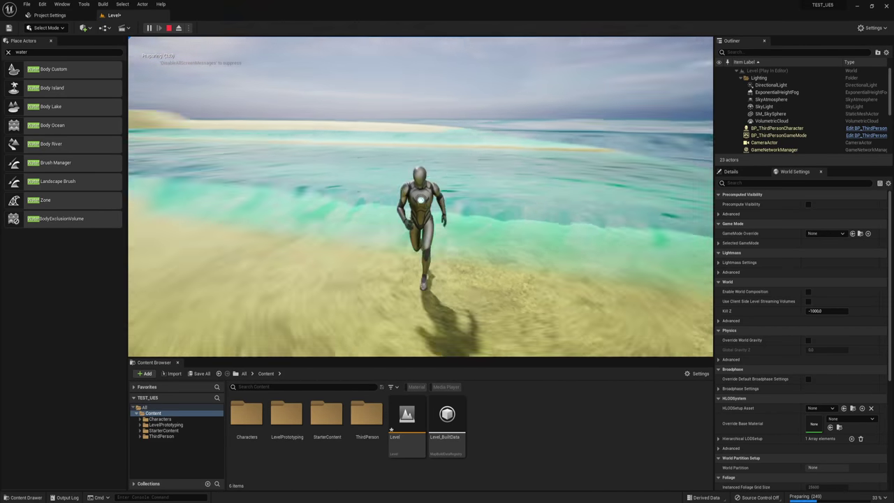
pyautogui.press('w')
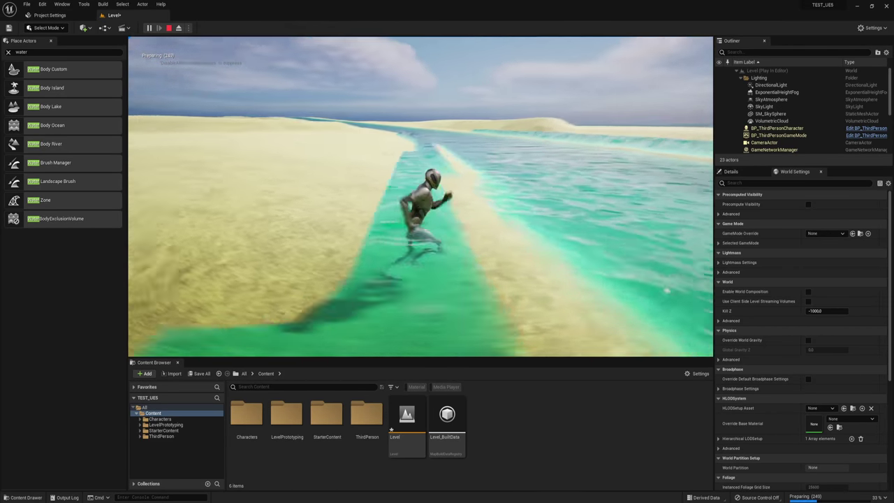
pyautogui.press('w')
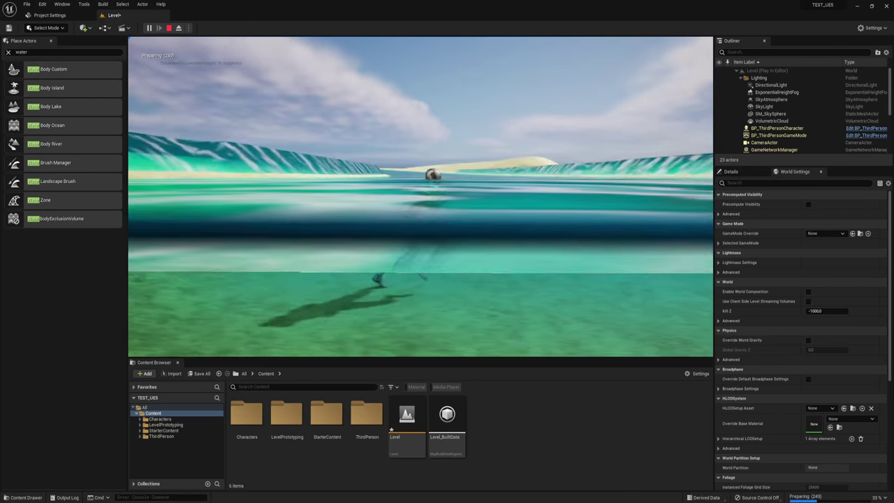
pyautogui.press('w')
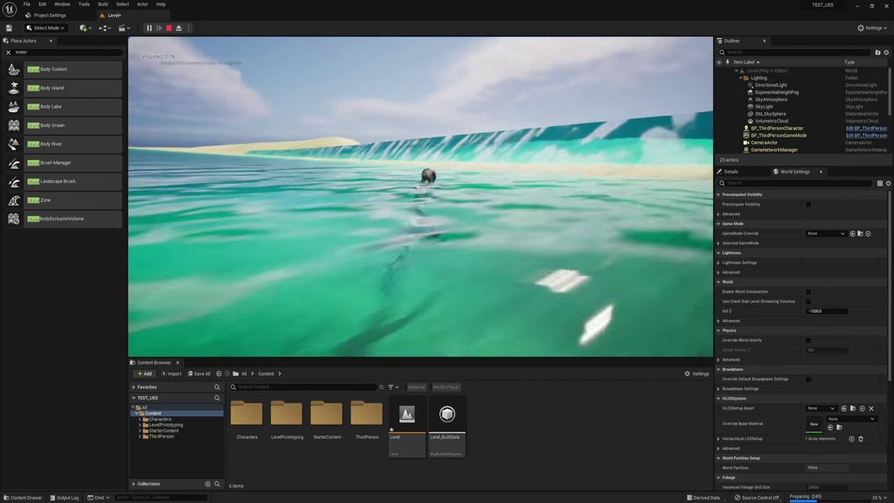
pyautogui.press('w')
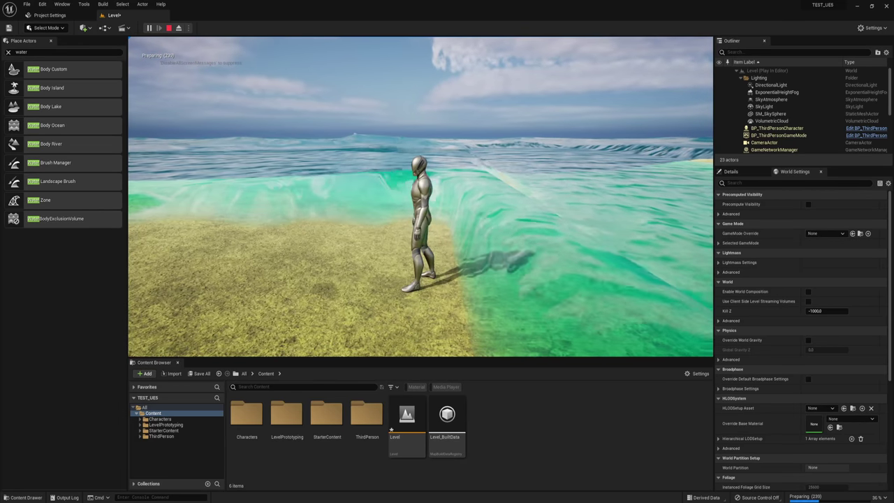
pyautogui.press('Escape')
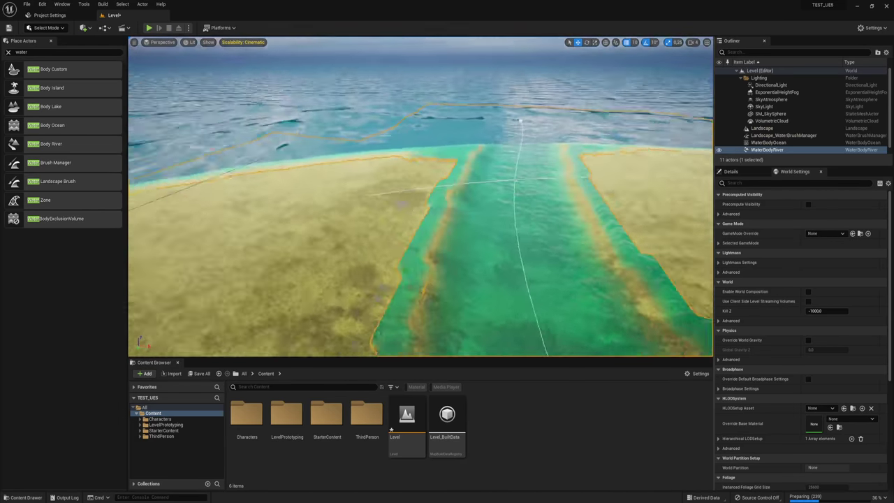
# Raise the WaterBodyRiver on its Z axis so water floods the sandy banks, then inspect the channel
pyautogui.moveTo(528, 150); pyautogui.dragTo(528, 150, button='right')
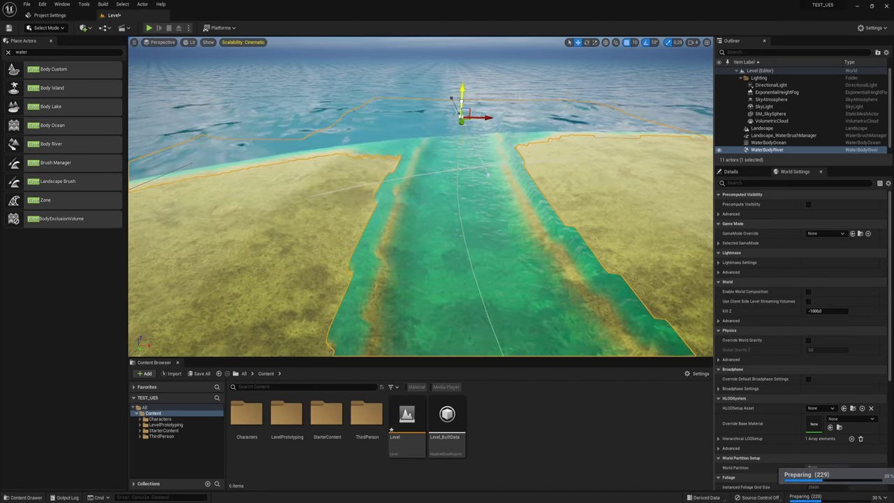
pyautogui.moveTo(528, 150); pyautogui.dragTo(489, 126, button='right')
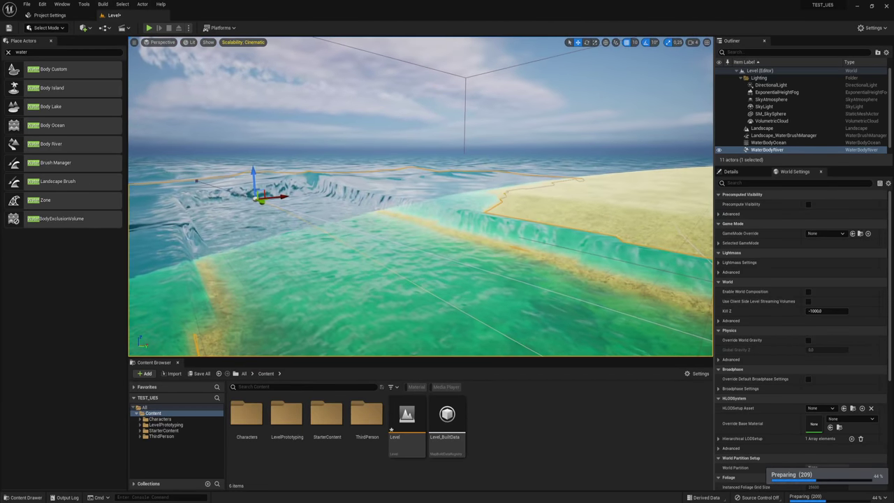
pyautogui.moveTo(310, 180); pyautogui.dragTo(310, 179, button='right')
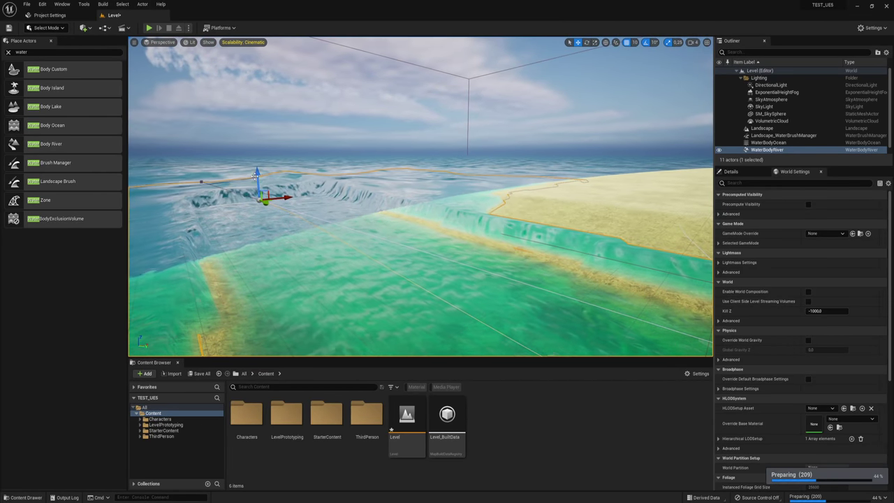
pyautogui.moveTo(258, 162); pyautogui.dragTo(258, 158)
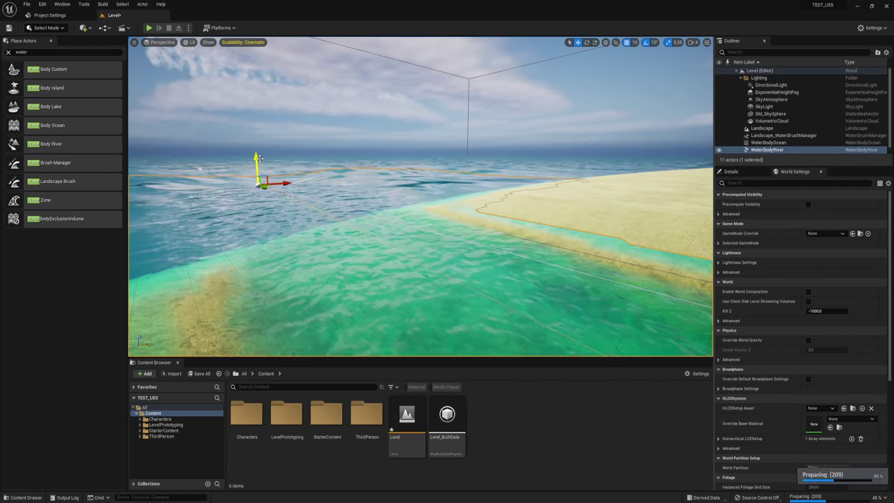
pyautogui.moveTo(419, 195); pyautogui.dragTo(531, 200, button='right')
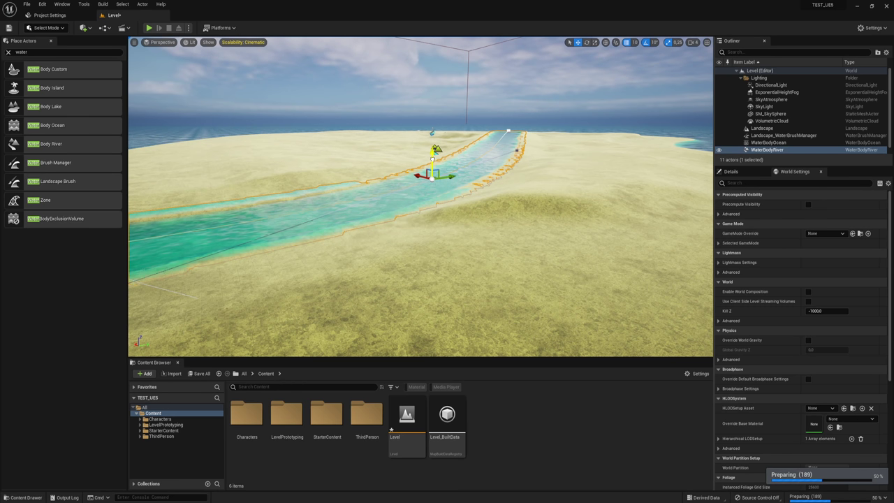
pyautogui.moveTo(383, 196)
pyautogui.mouseDown(button='right')
pyautogui.moveTo(391, 202)
pyautogui.moveTo(377, 198)
pyautogui.mouseUp(button='right')
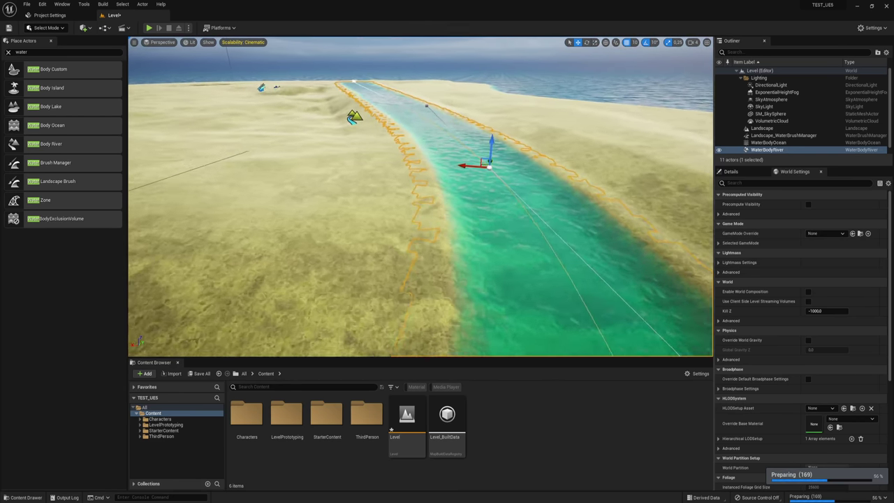
pyautogui.moveTo(412, 164); pyautogui.dragTo(352, 156, button='right')
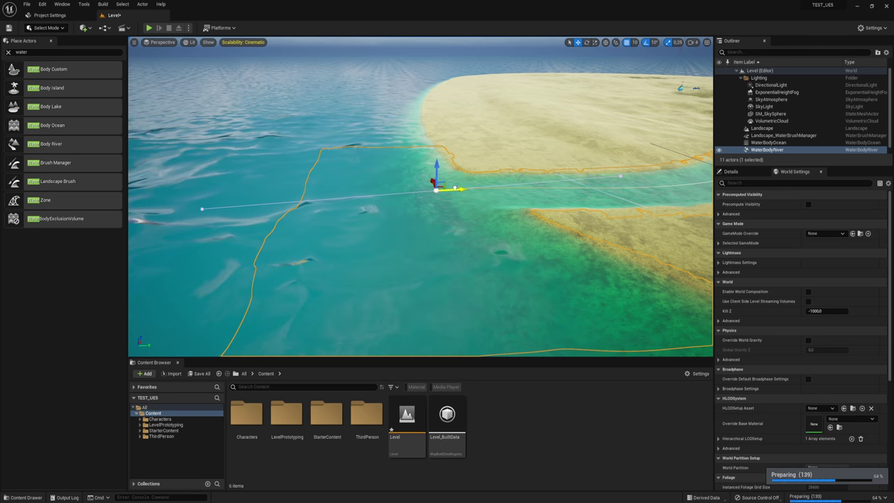
pyautogui.moveTo(405, 208); pyautogui.dragTo(514, 220, button='right')
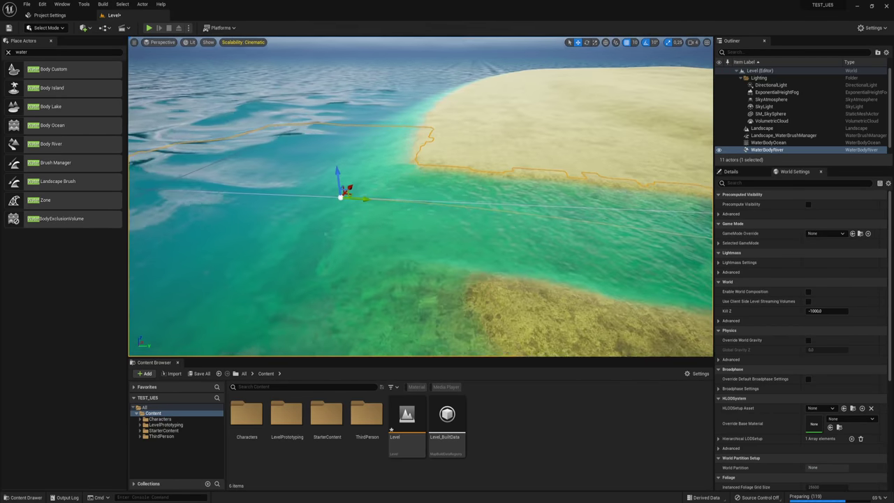
pyautogui.moveTo(556, 191); pyautogui.dragTo(555, 191, button='right')
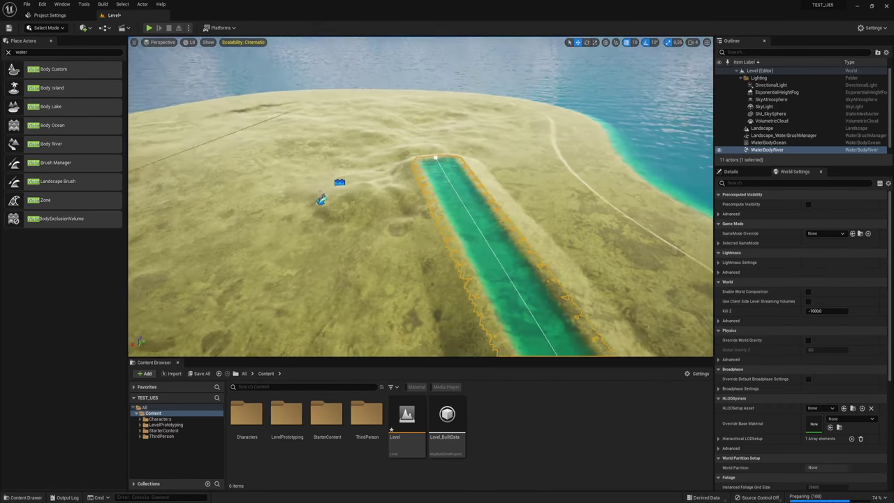
pyautogui.moveTo(348, 199); pyautogui.dragTo(348, 199, button='right')
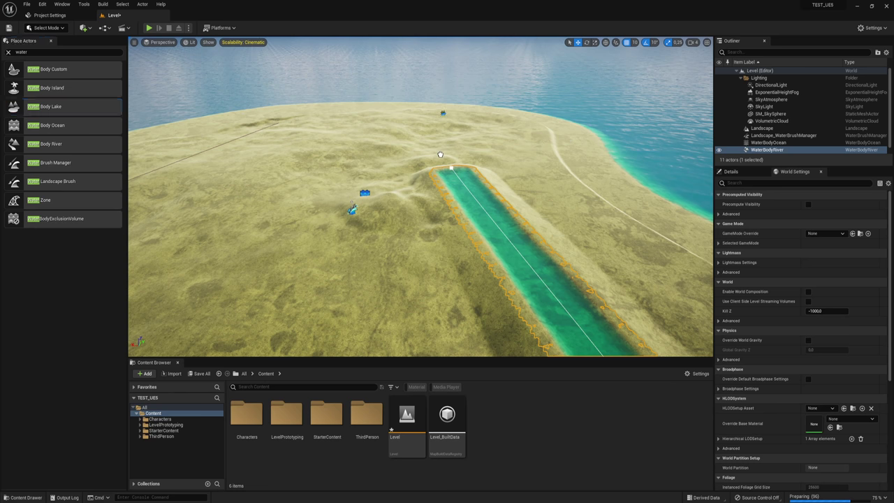
# Place a Water Body Lake, frame it with F, and move it beside the river's inland end
pyautogui.moveTo(448, 147); pyautogui.dragTo(448, 148)
pyautogui.moveTo(448, 148); pyautogui.dragTo(448, 147, button='right')
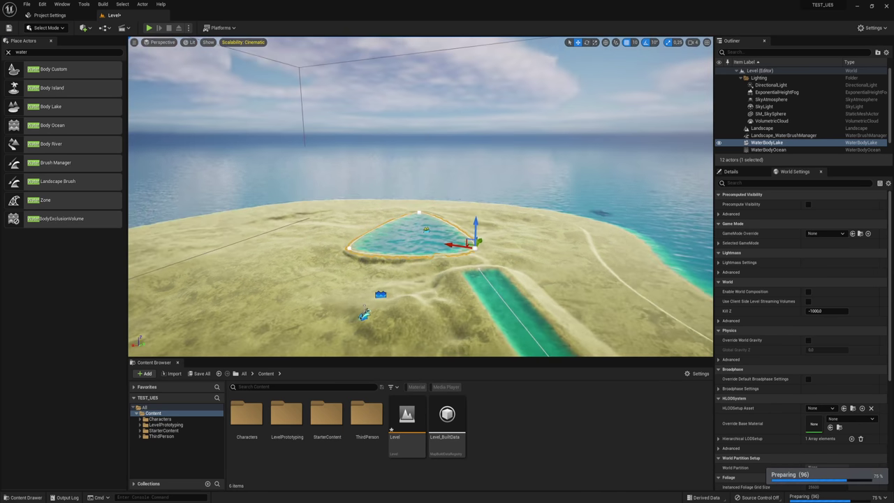
pyautogui.press('f')
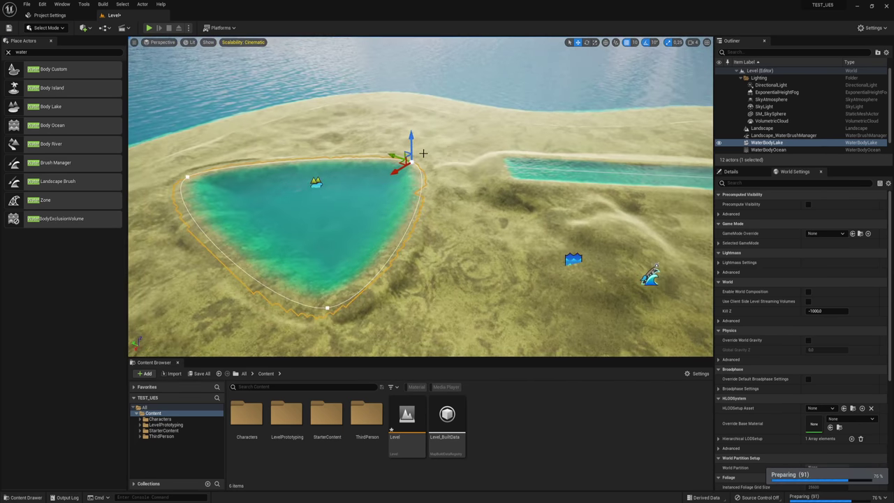
pyautogui.moveTo(394, 168); pyautogui.dragTo(438, 144)
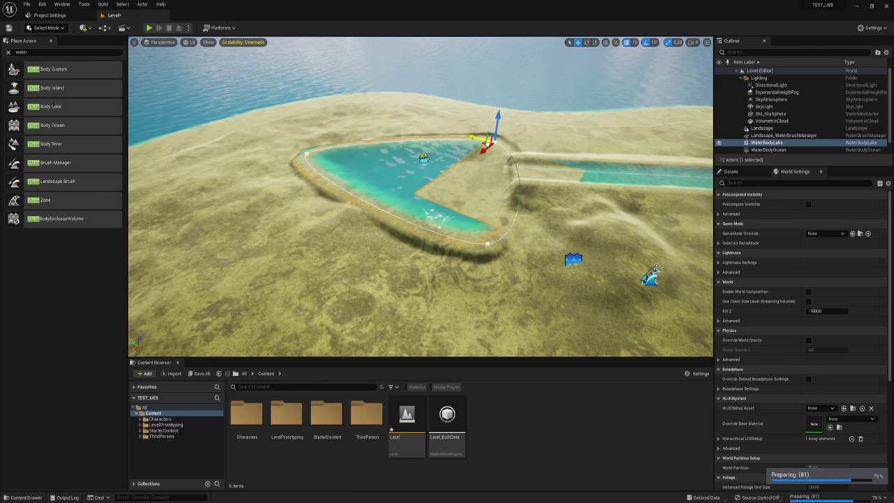
pyautogui.moveTo(487, 141); pyautogui.dragTo(510, 141)
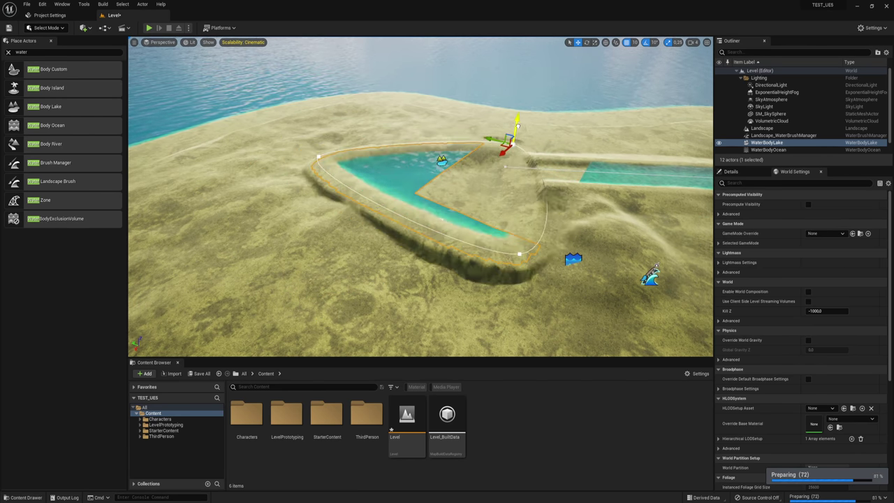
# Drag the lake's bottom spline point down-left to extend it into a rounded triangular basin
pyautogui.moveTo(419, 209)
pyautogui.mouseDown(button='right')
pyautogui.moveTo(419, 237)
pyautogui.moveTo(377, 230)
pyautogui.mouseUp(button='right')
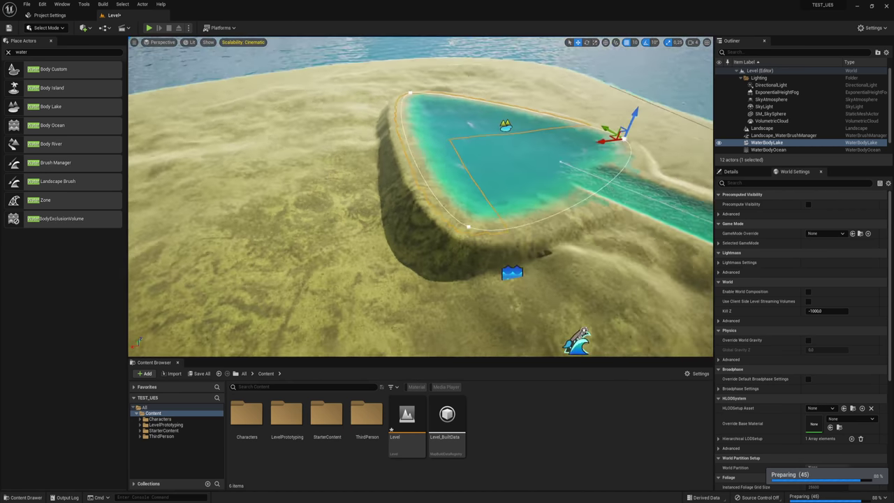
pyautogui.moveTo(419, 231); pyautogui.dragTo(481, 207, button='right')
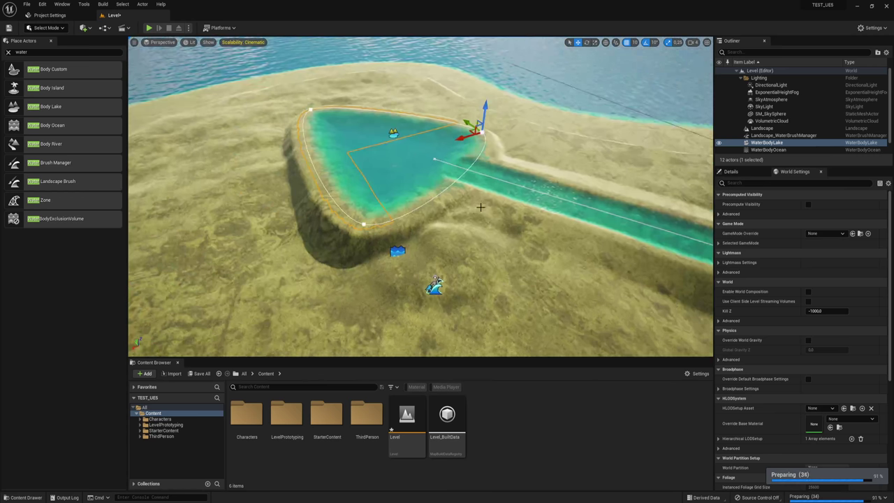
pyautogui.click(361, 224)
pyautogui.moveTo(356, 223); pyautogui.dragTo(265, 255)
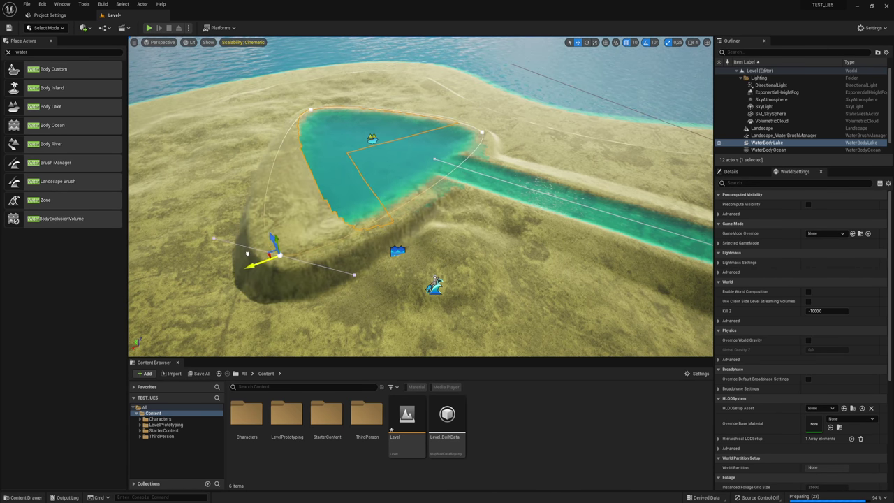
pyautogui.moveTo(419, 209)
pyautogui.mouseDown(button='right')
pyautogui.moveTo(391, 196)
pyautogui.moveTo(347, 220)
pyautogui.mouseUp(button='right')
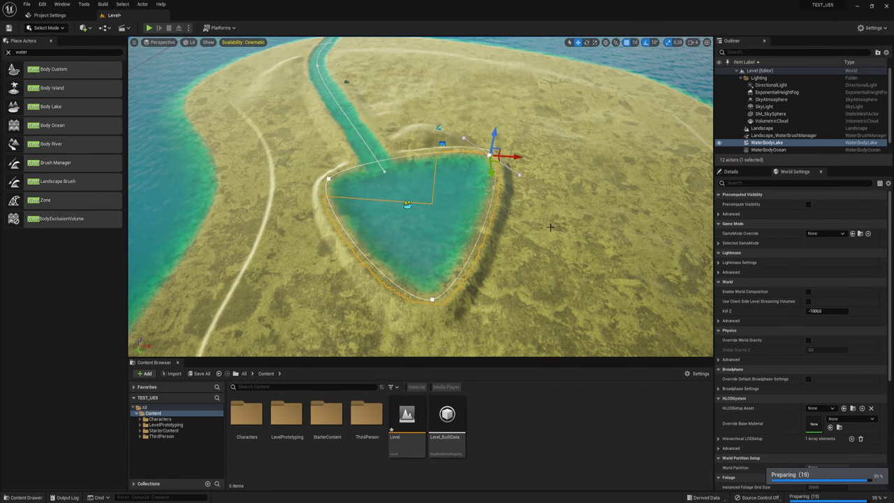
# Add two spline points to the lake outline and drag them out to widen its left side
pyautogui.rightClick(492, 223)
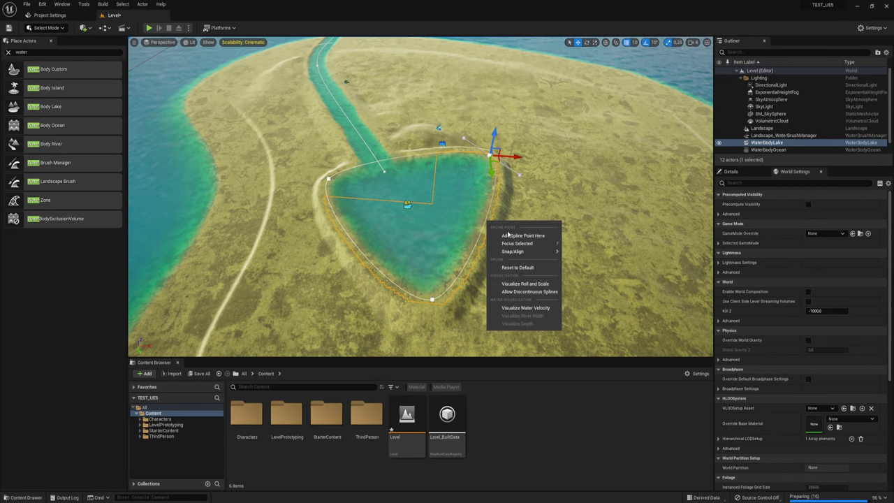
pyautogui.click(522, 235)
pyautogui.moveTo(503, 222); pyautogui.dragTo(467, 218)
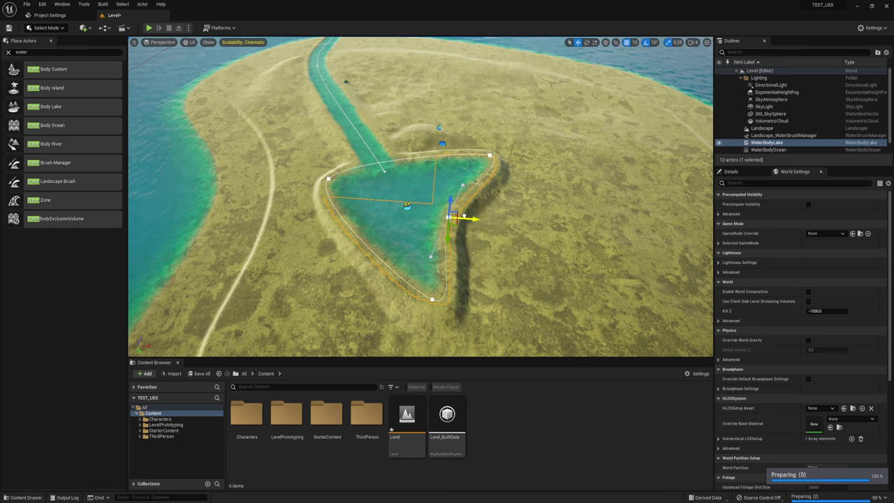
pyautogui.rightClick(347, 222)
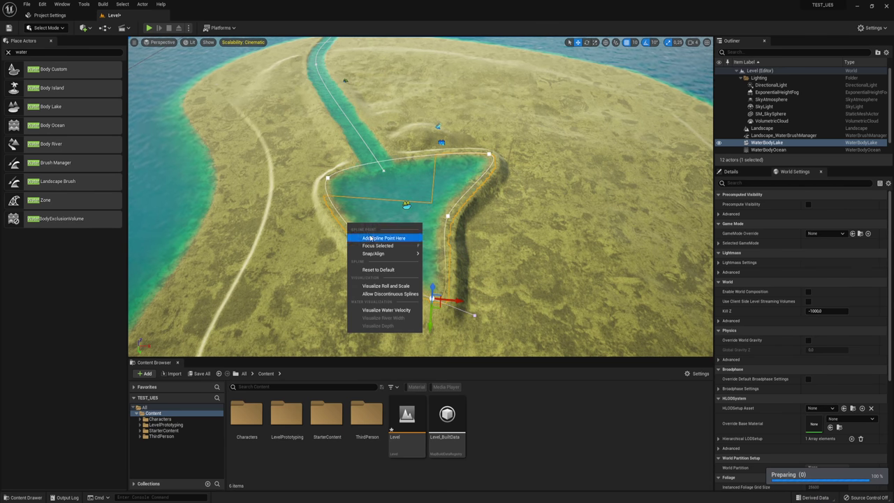
pyautogui.click(370, 238)
pyautogui.moveTo(346, 223); pyautogui.dragTo(300, 221)
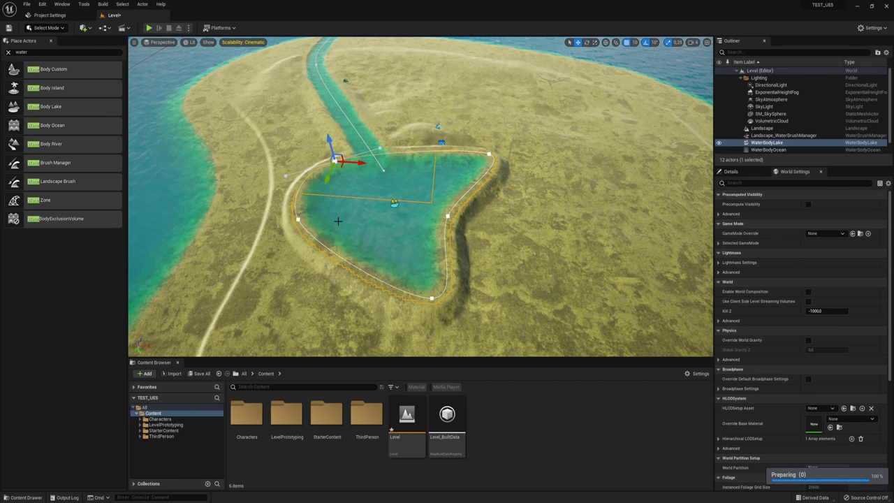
pyautogui.moveTo(338, 220); pyautogui.dragTo(338, 221, button='right')
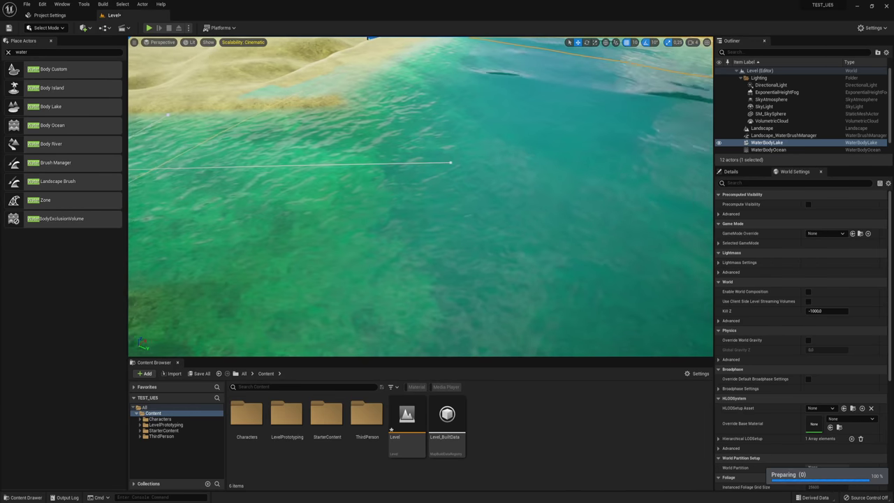
pyautogui.moveTo(431, 180); pyautogui.dragTo(431, 180, button='right')
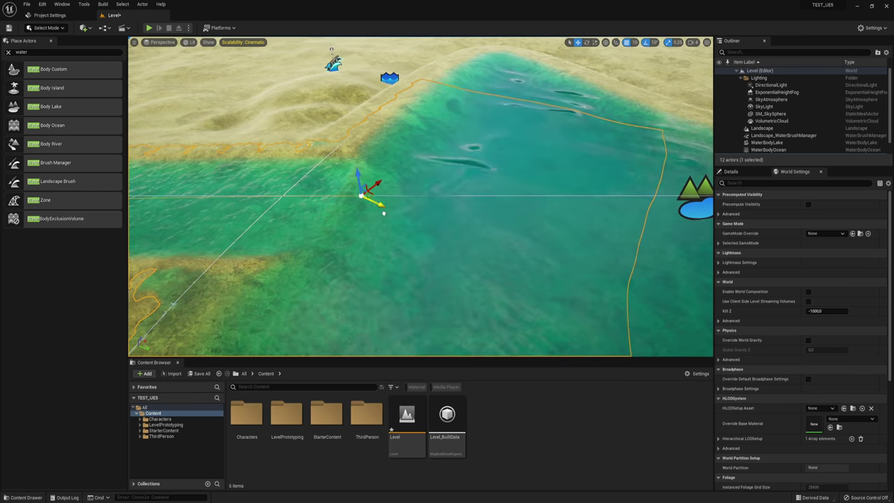
pyautogui.moveTo(383, 213); pyautogui.dragTo(378, 211, button='right')
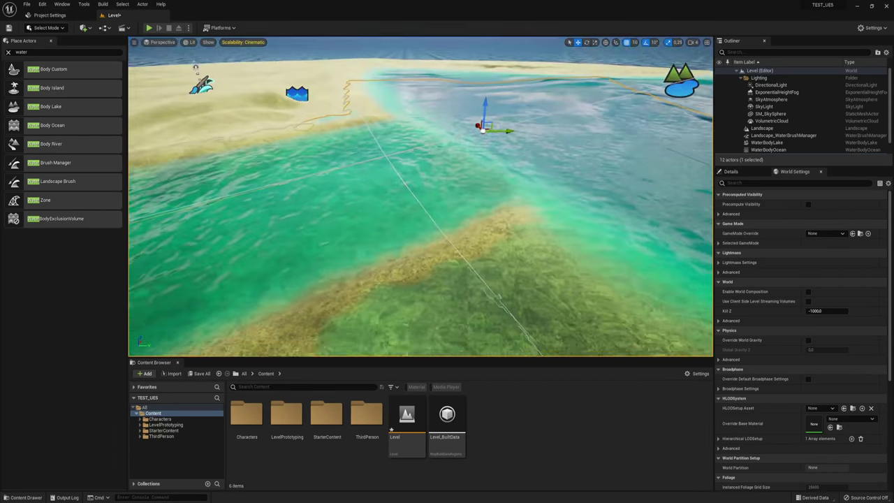
# Playtest the level, moving the character along the seabed underwater, then stop with Esc
pyautogui.click(148, 27)
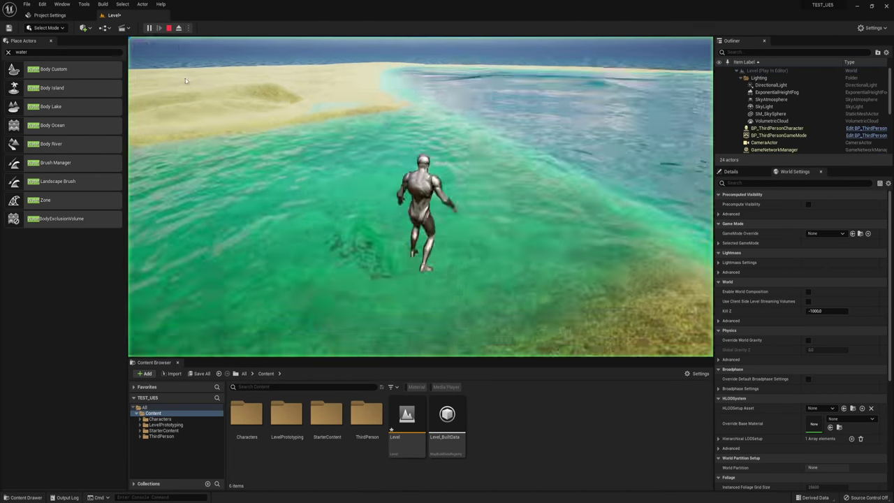
pyautogui.press('w')
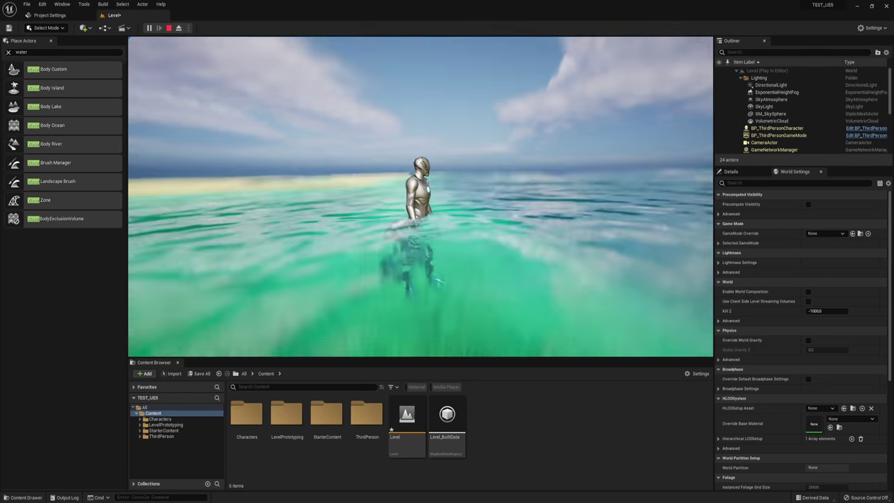
pyautogui.press('Escape')
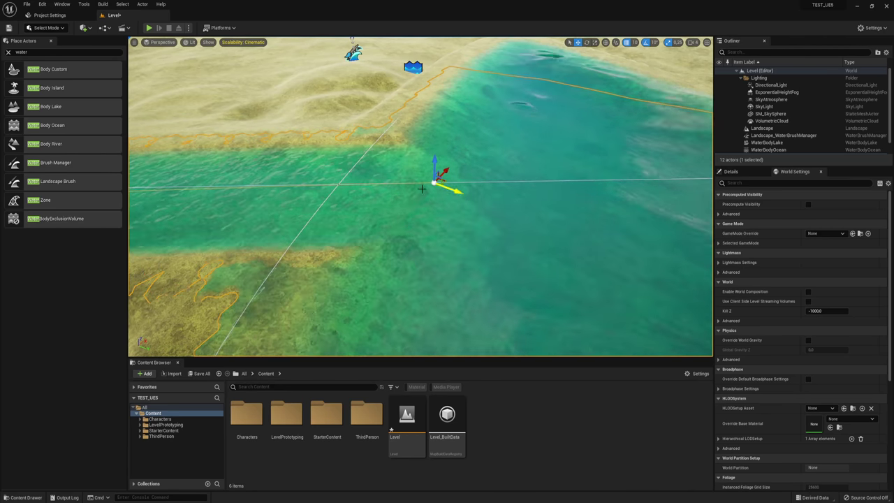
# Run another playtest, swimming the character up to the surface, then stop it
pyautogui.moveTo(422, 189); pyautogui.dragTo(422, 189, button='right')
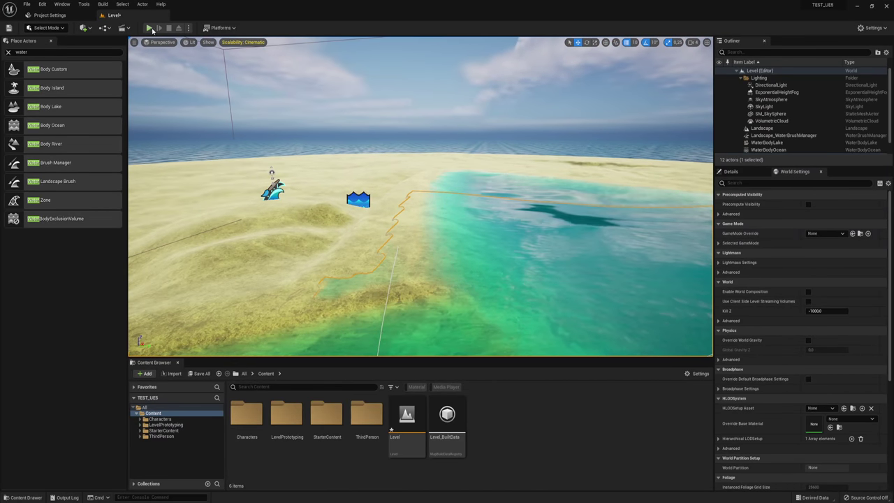
pyautogui.click(149, 28)
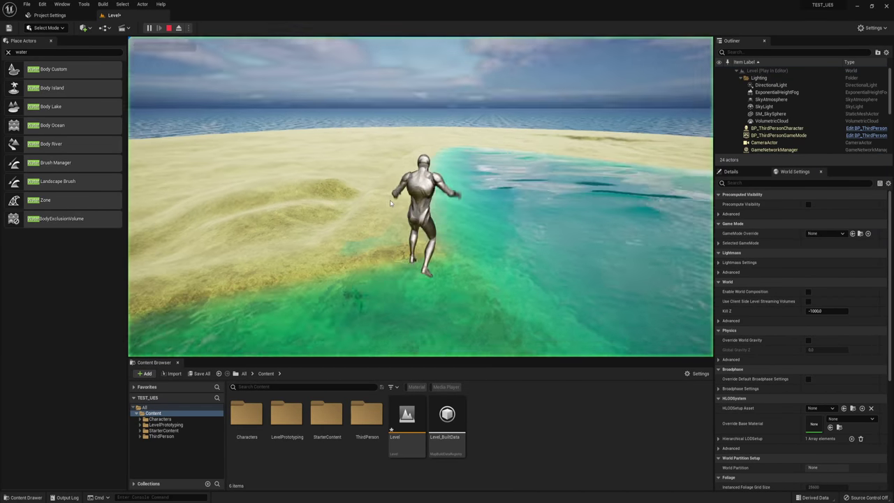
pyautogui.press('w')
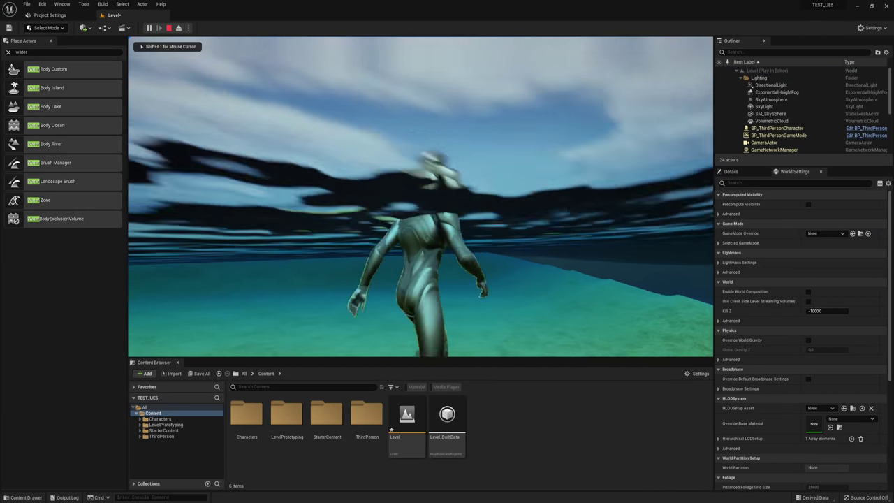
pyautogui.press('Escape')
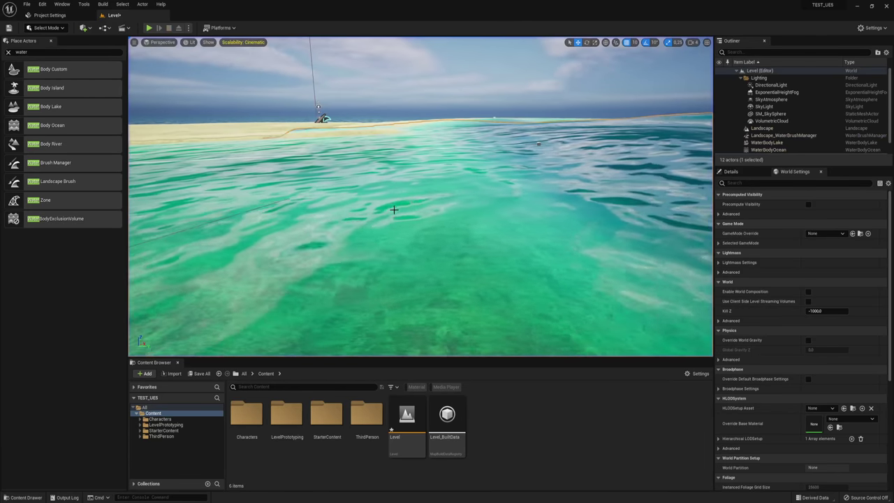
# Switch the editor mode to Landscape
pyautogui.moveTo(422, 189); pyautogui.dragTo(421, 188, button='right')
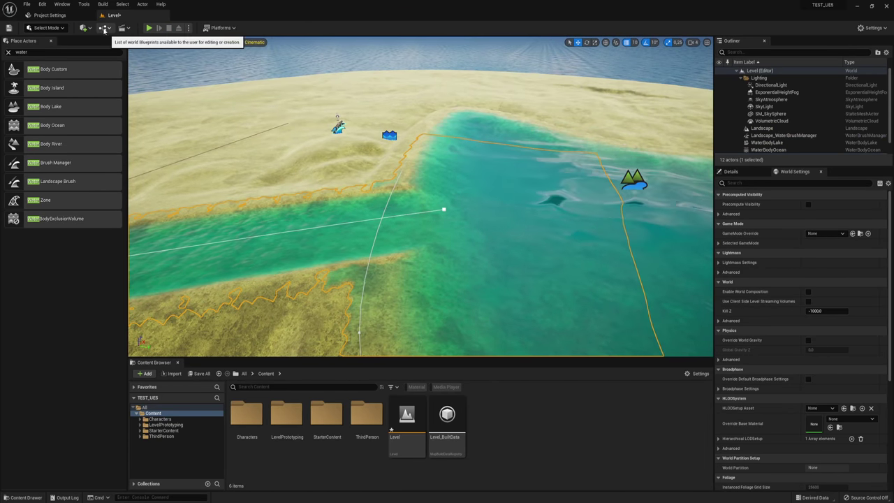
pyautogui.click(46, 28)
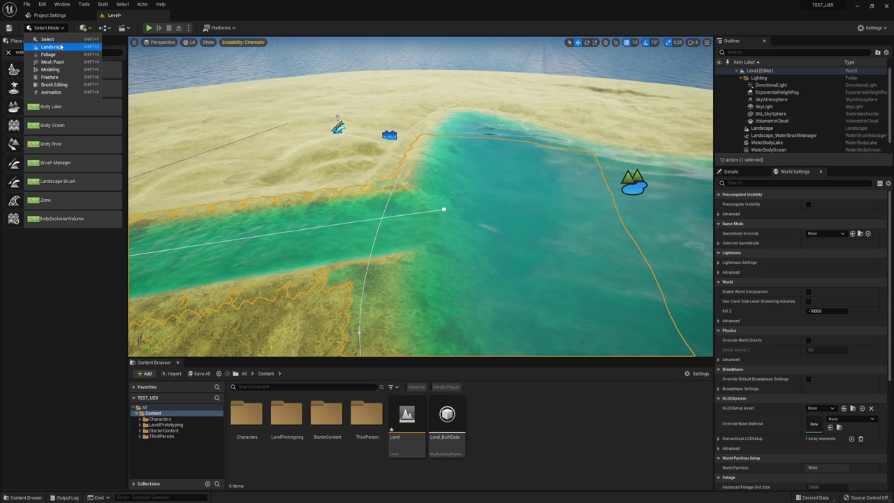
pyautogui.click(42, 44)
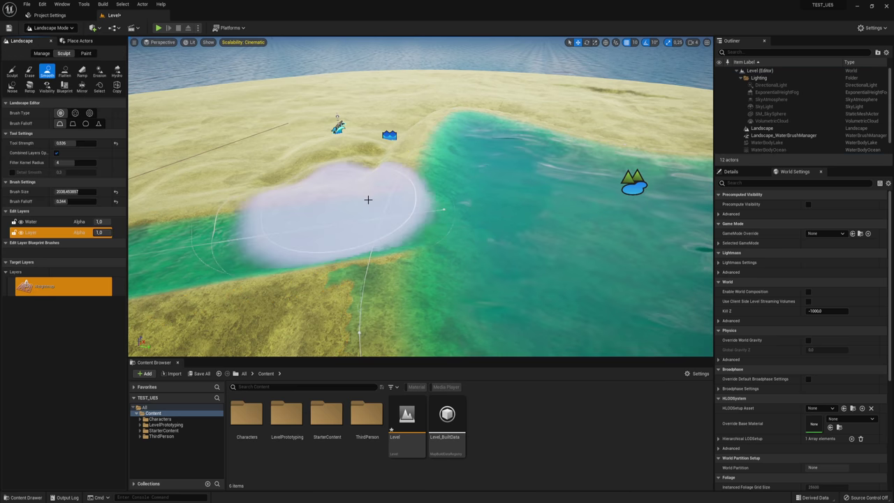
# Select the Sculpt tool and fly low along the water channel down to the water surface
pyautogui.click(12, 70)
pyautogui.moveTo(424, 222); pyautogui.dragTo(145, 224, button='right')
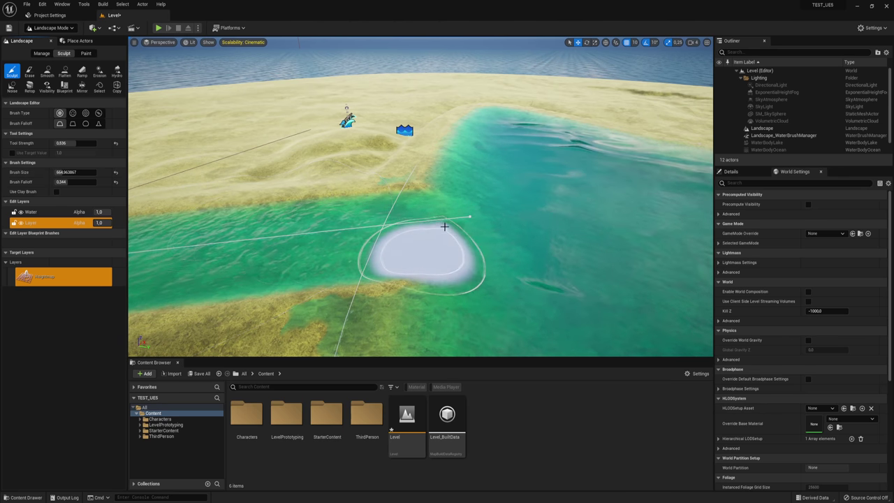
pyautogui.moveTo(438, 253); pyautogui.dragTo(421, 188, button='right')
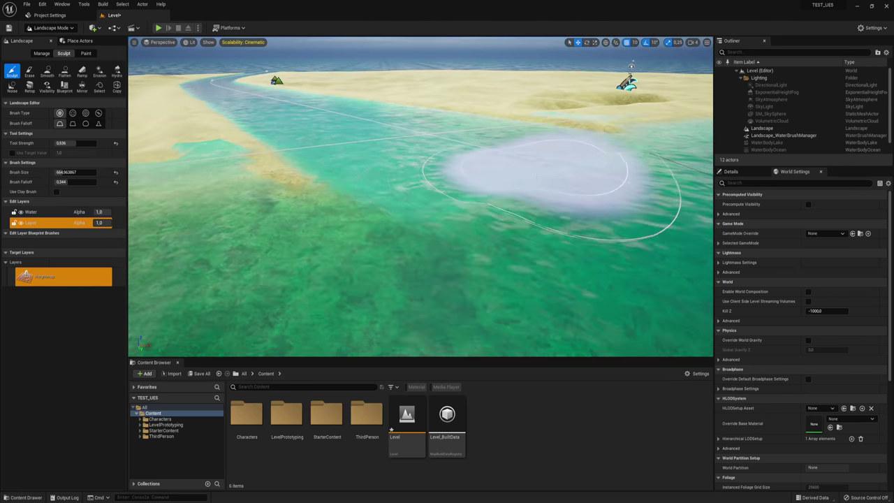
pyautogui.moveTo(541, 171)
pyautogui.mouseDown(button='right')
pyautogui.moveTo(489, 210)
pyautogui.moveTo(482, 251)
pyautogui.moveTo(549, 172)
pyautogui.mouseUp(button='right')
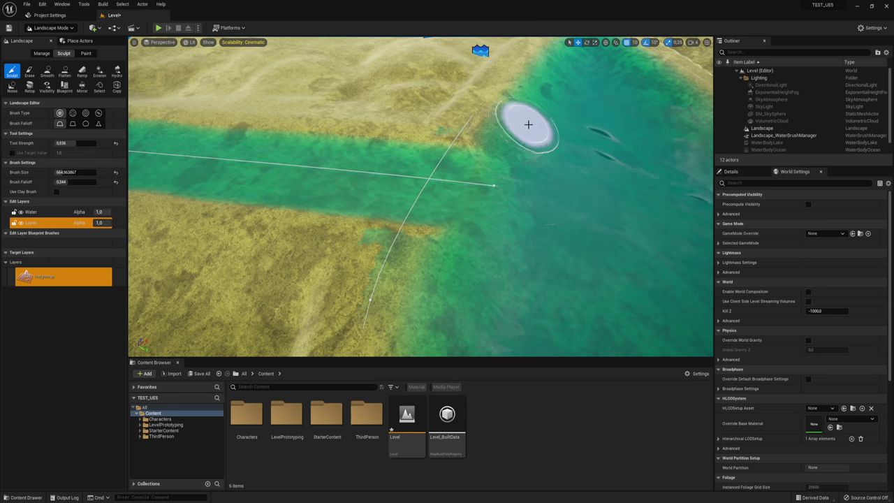
pyautogui.moveTo(528, 125); pyautogui.dragTo(530, 140, button='right')
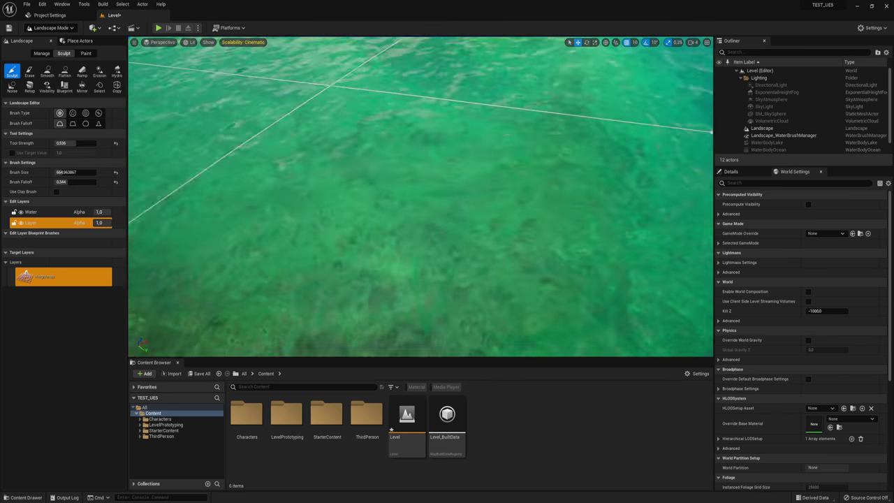
pyautogui.moveTo(570, 184); pyautogui.dragTo(571, 184, button='right')
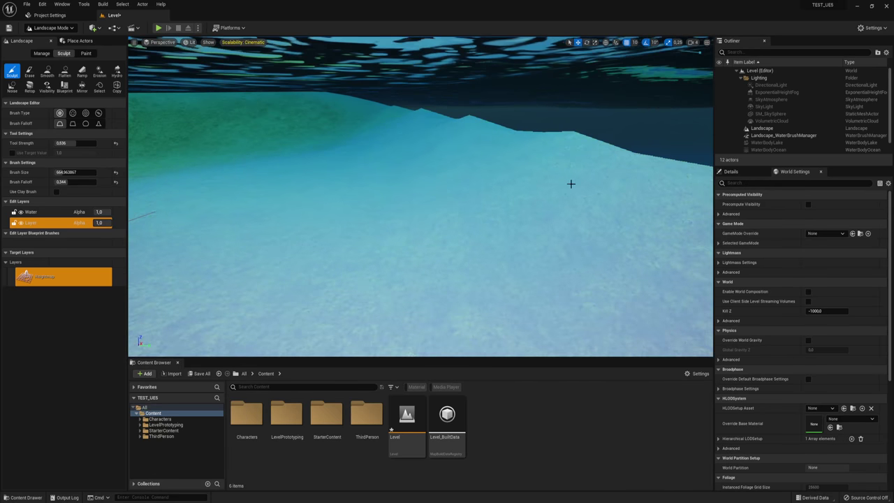
# Toggle the edit layer to Water and back to Layer, and set Brush Falloff to 0.16
pyautogui.click(31, 211)
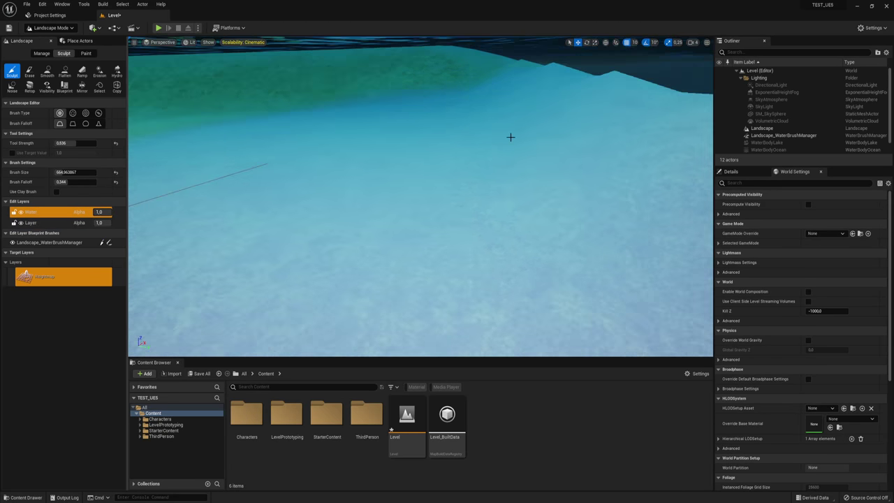
pyautogui.moveTo(511, 136); pyautogui.dragTo(511, 135, button='right')
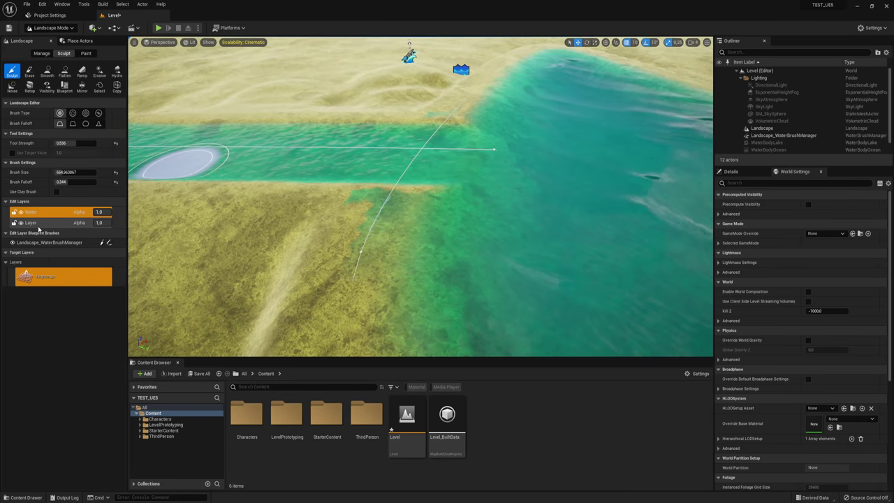
pyautogui.click(32, 222)
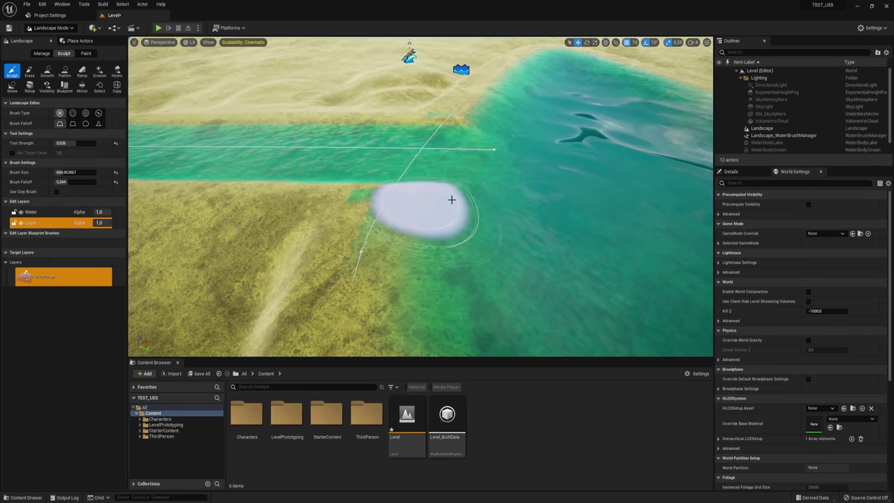
pyautogui.moveTo(349, 200); pyautogui.dragTo(306, 182, button='right')
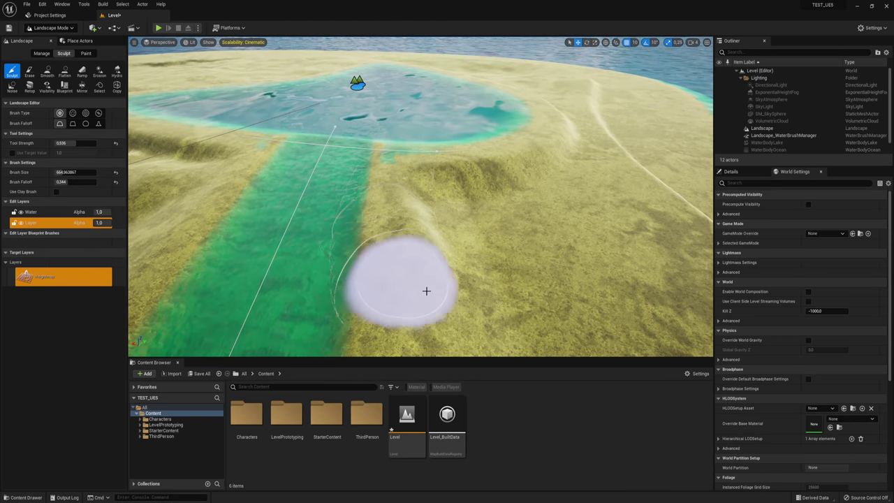
pyautogui.moveTo(473, 219); pyautogui.dragTo(53, 142, button='right')
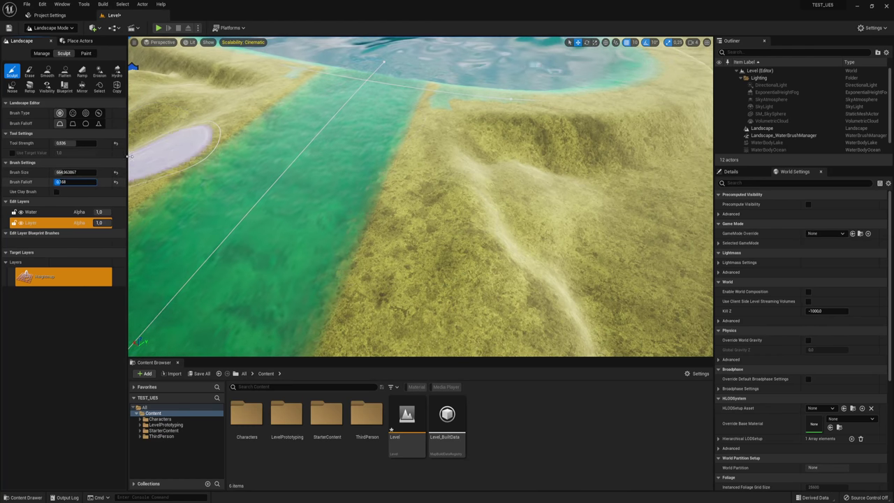
pyautogui.press('Return')
pyautogui.moveTo(388, 72)
pyautogui.mouseDown(button='right')
pyautogui.moveTo(248, 256)
pyautogui.moveTo(323, 74)
pyautogui.mouseUp(button='right')
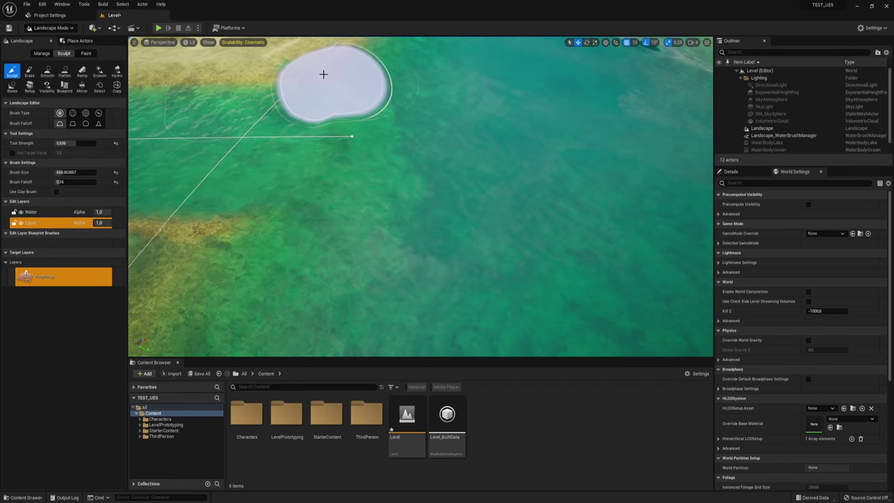
pyautogui.moveTo(472, 104)
pyautogui.mouseDown(button='right')
pyautogui.moveTo(419, 210)
pyautogui.moveTo(419, 182)
pyautogui.moveTo(465, 105)
pyautogui.mouseUp(button='right')
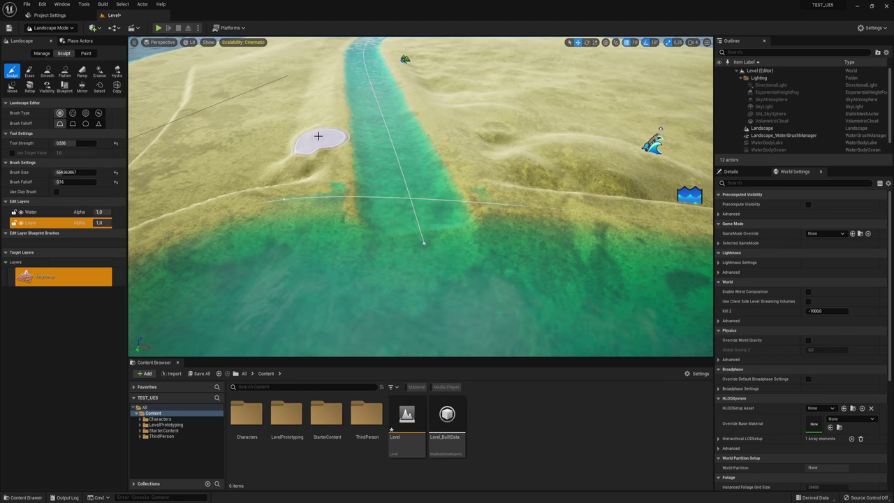
pyautogui.moveTo(425, 164); pyautogui.dragTo(489, 168, button='right')
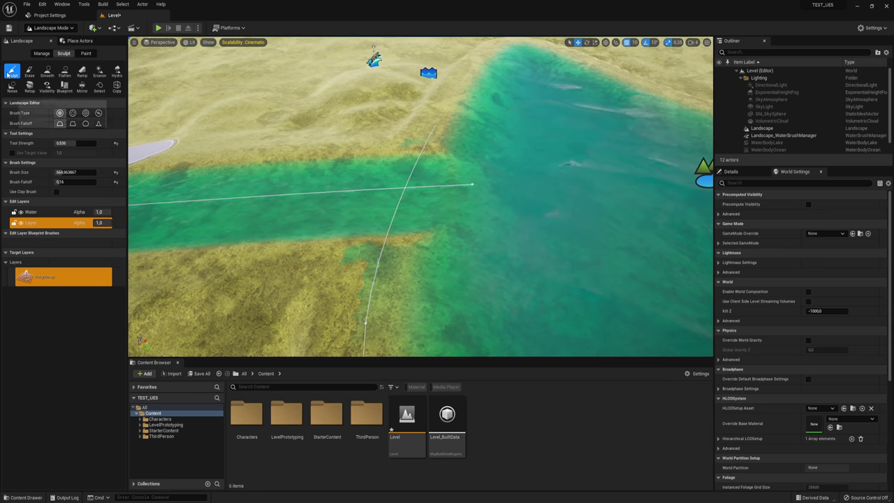
# Select the landscape component left of the water using the Manage tools
pyautogui.click(41, 53)
pyautogui.click(46, 71)
pyautogui.click(450, 167)
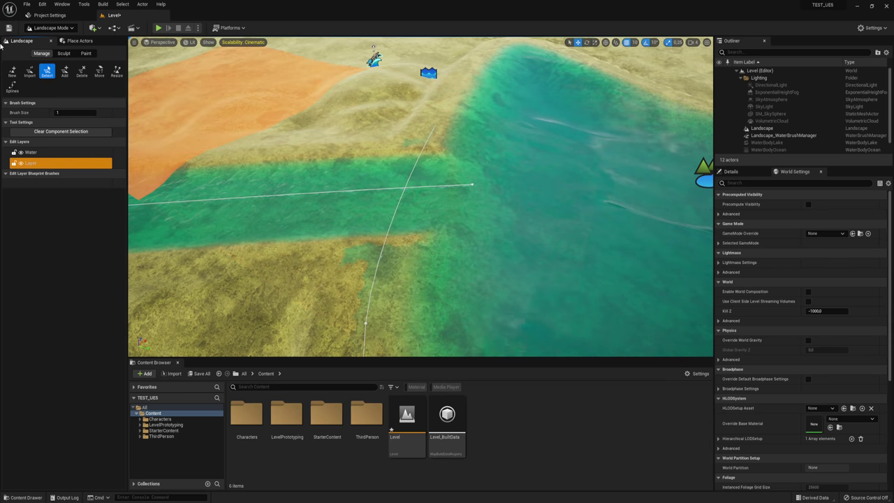
# Switch to Select Mode and drag a river spline point right to reshape the water outline
pyautogui.click(62, 29)
pyautogui.click(43, 39)
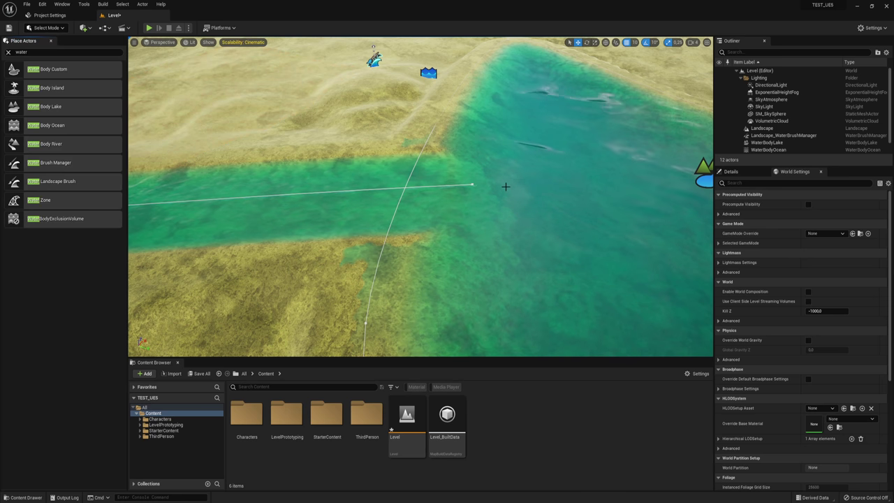
pyautogui.click(471, 184)
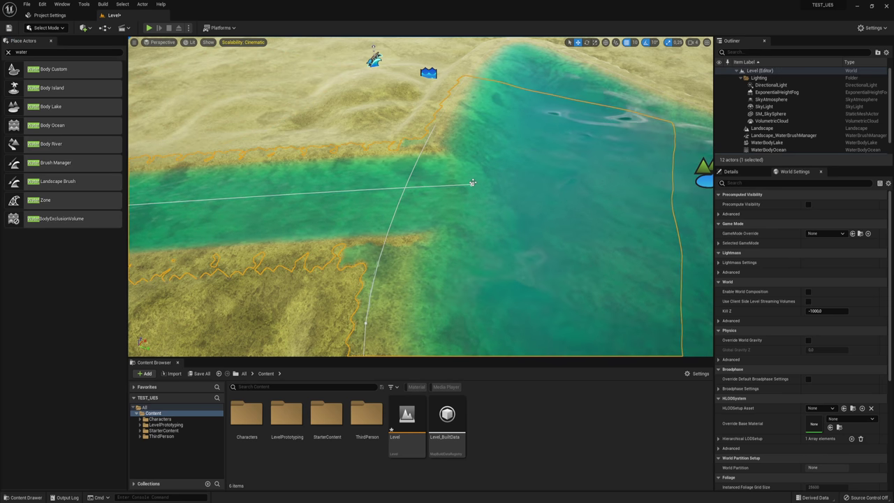
pyautogui.click(472, 183)
pyautogui.moveTo(489, 186); pyautogui.dragTo(518, 198)
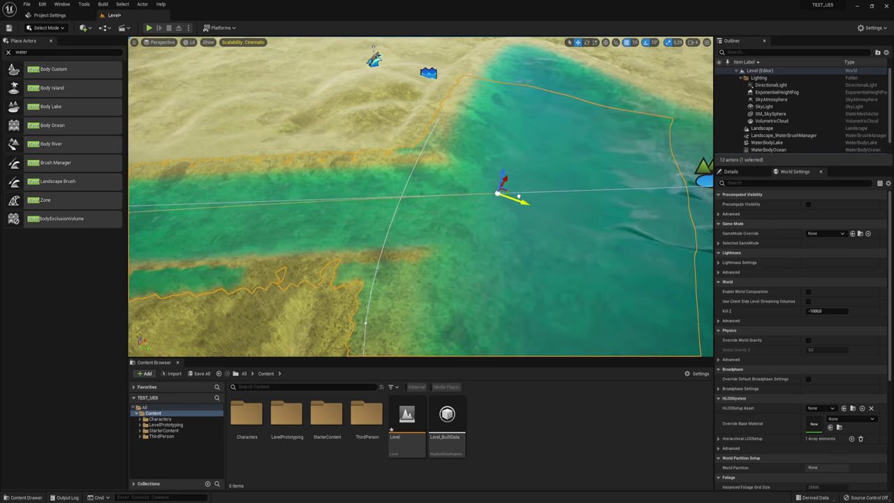
pyautogui.moveTo(518, 198)
pyautogui.mouseDown(button='right')
pyautogui.moveTo(531, 174)
pyautogui.moveTo(489, 185)
pyautogui.mouseUp(button='right')
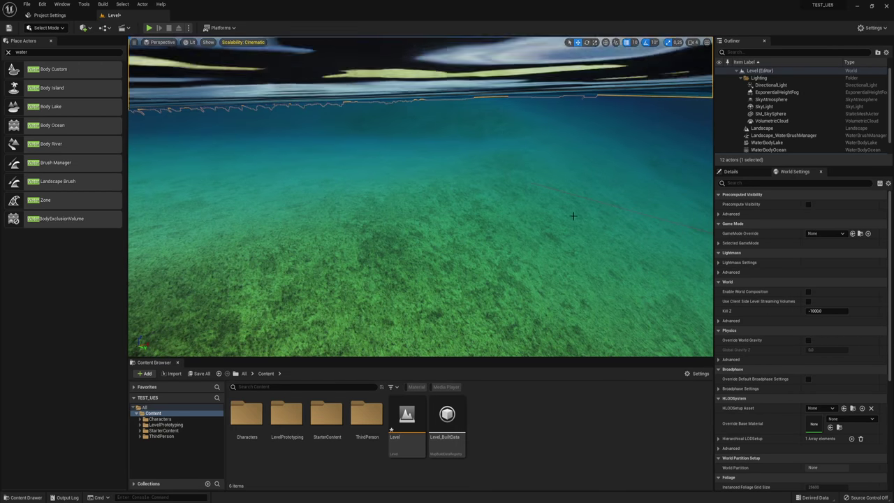
pyautogui.moveTo(573, 216); pyautogui.dragTo(572, 203, button='right')
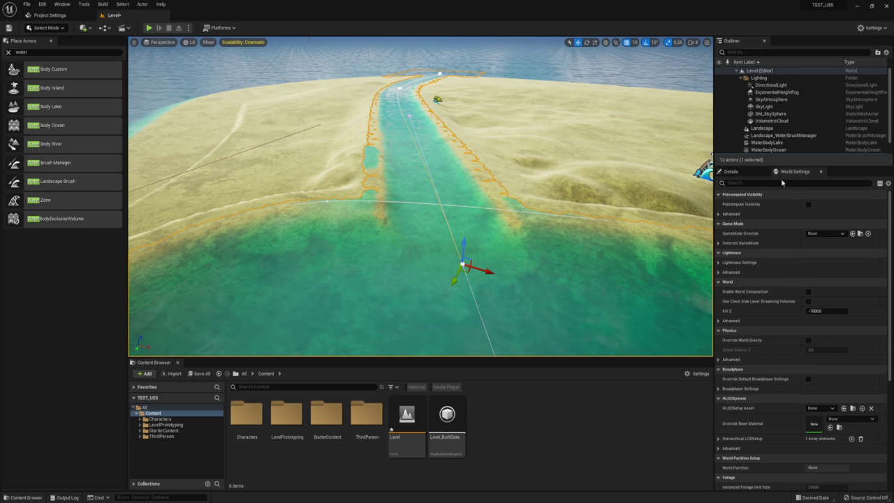
# In the river's Curve Settings, set Channel Depth to about 70
pyautogui.click(731, 171)
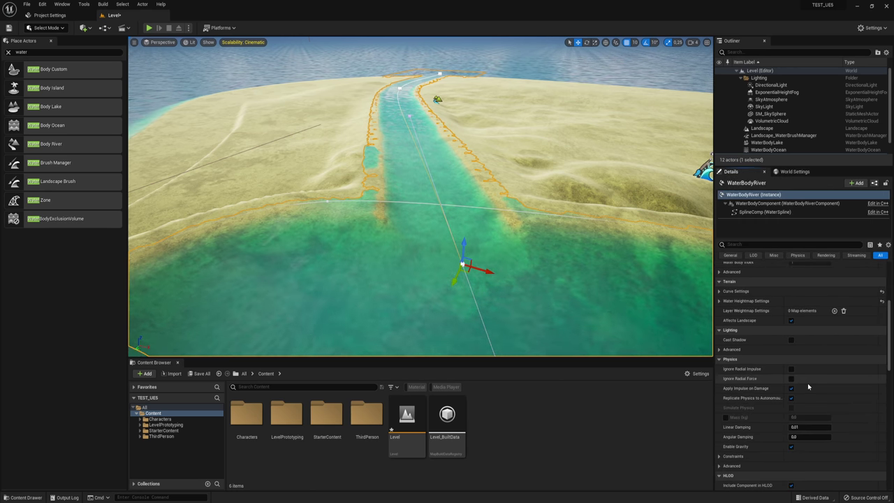
pyautogui.scroll(2, 789, 377)
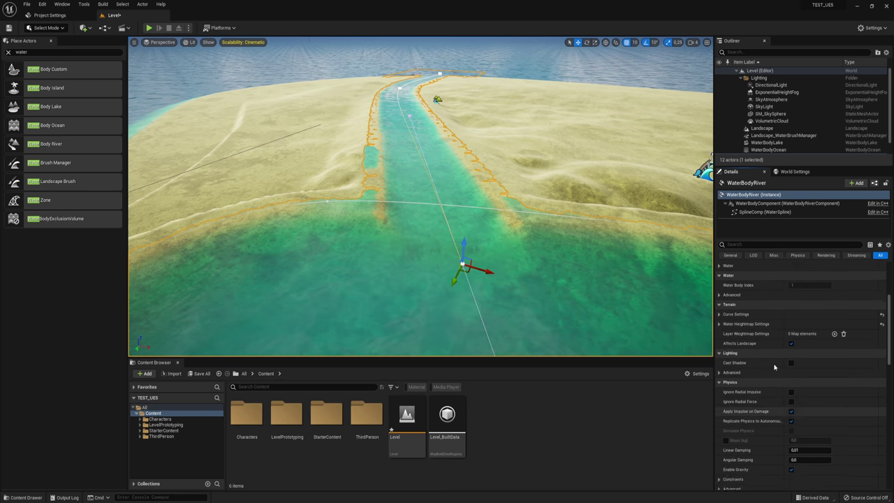
pyautogui.scroll(1, 774, 366)
pyautogui.click(768, 325)
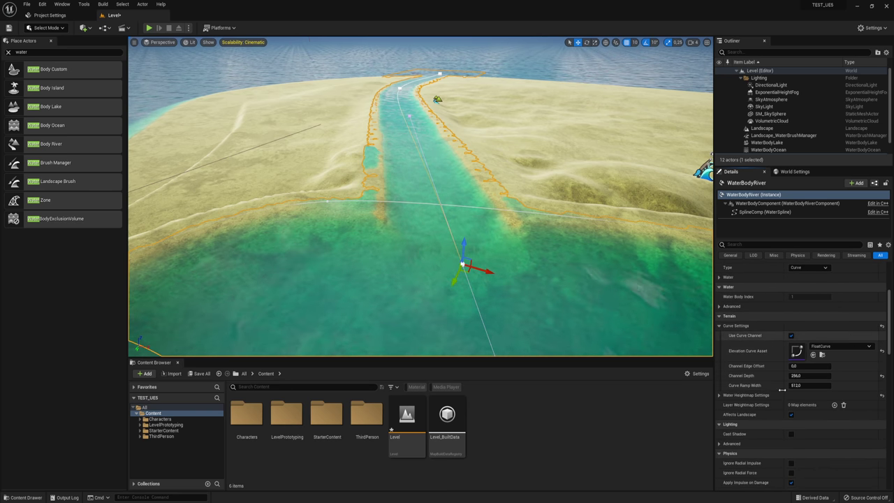
pyautogui.moveTo(803, 375)
pyautogui.mouseDown()
pyautogui.moveTo(824, 375)
pyautogui.moveTo(782, 385)
pyautogui.moveTo(837, 385)
pyautogui.mouseUp()
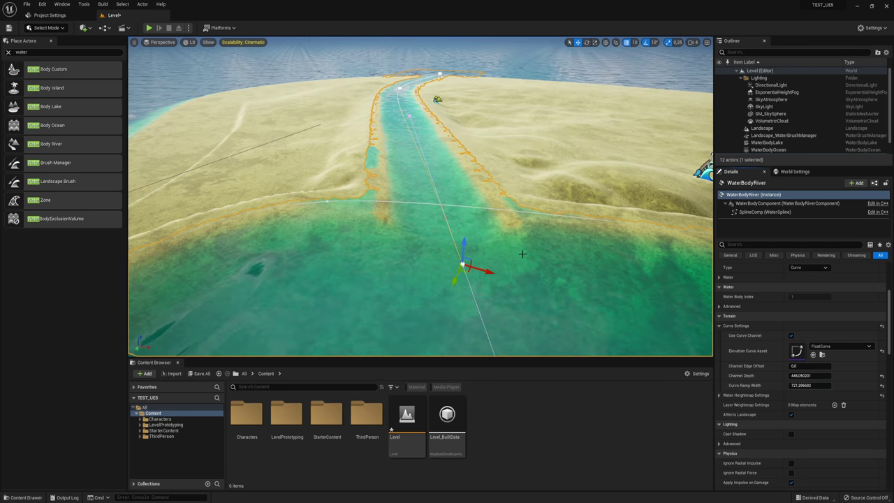
pyautogui.moveTo(522, 253); pyautogui.dragTo(522, 293, button='right')
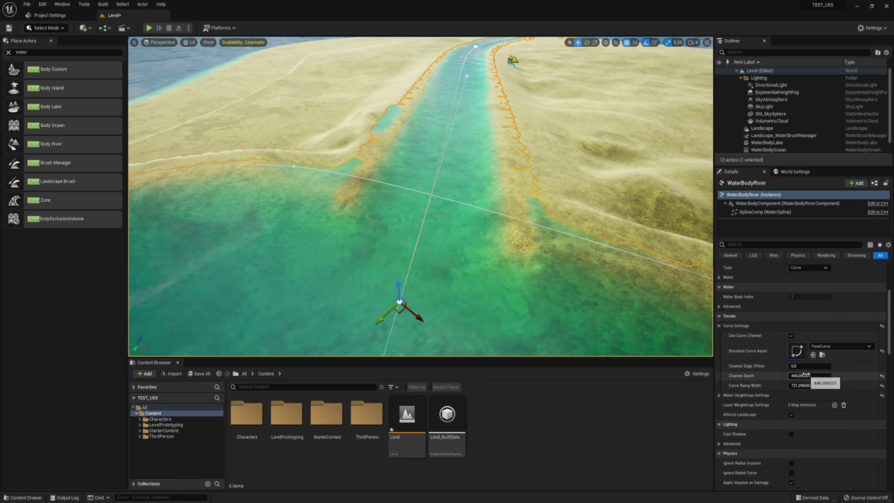
pyautogui.moveTo(810, 375); pyautogui.dragTo(824, 375)
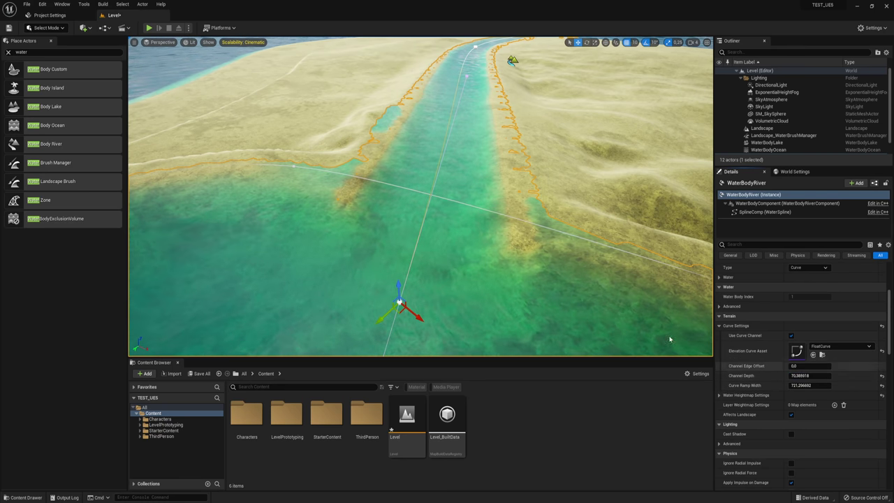
# Narrow the river's Curve Ramp Width and set Channel Edge Offset to about -3.67
pyautogui.moveTo(419, 209)
pyautogui.mouseDown(button='right')
pyautogui.moveTo(447, 223)
pyautogui.moveTo(433, 210)
pyautogui.mouseUp(button='right')
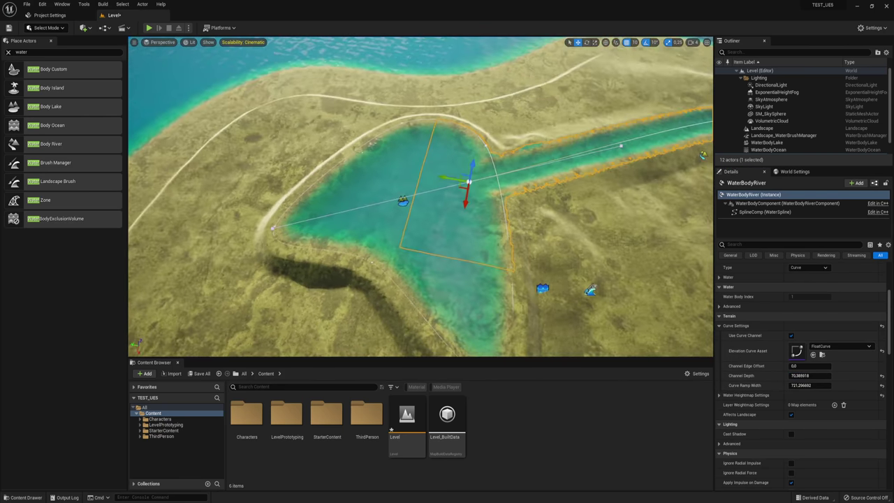
pyautogui.moveTo(810, 385)
pyautogui.mouseDown()
pyautogui.moveTo(768, 384)
pyautogui.moveTo(852, 385)
pyautogui.mouseUp()
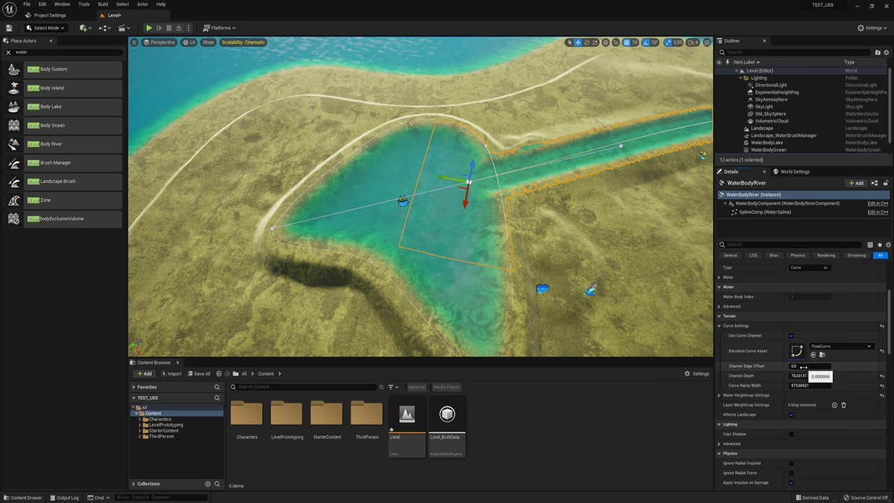
pyautogui.moveTo(796, 365); pyautogui.dragTo(789, 366)
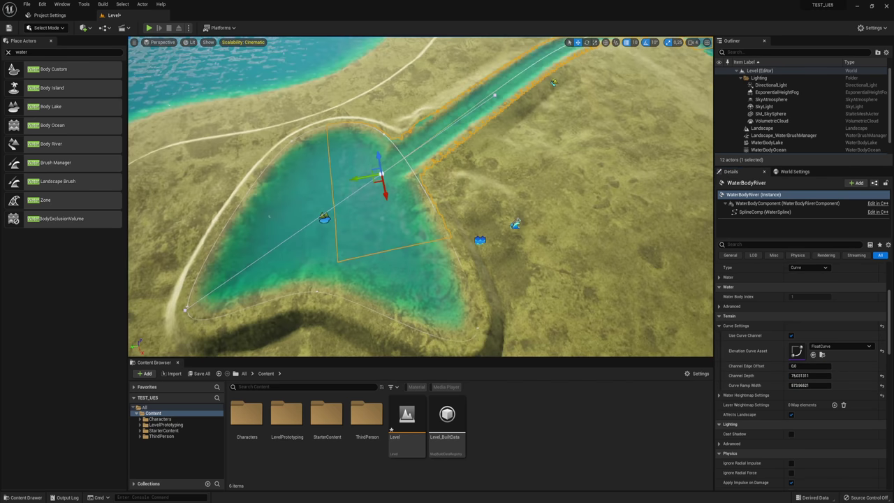
pyautogui.moveTo(419, 210)
pyautogui.mouseDown(button='right')
pyautogui.moveTo(446, 210)
pyautogui.moveTo(461, 223)
pyautogui.mouseUp(button='right')
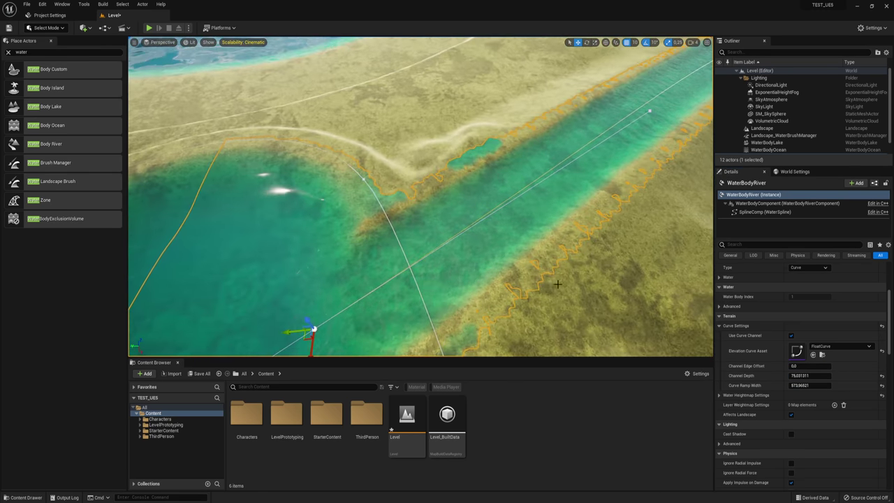
pyautogui.moveTo(803, 365); pyautogui.dragTo(789, 366)
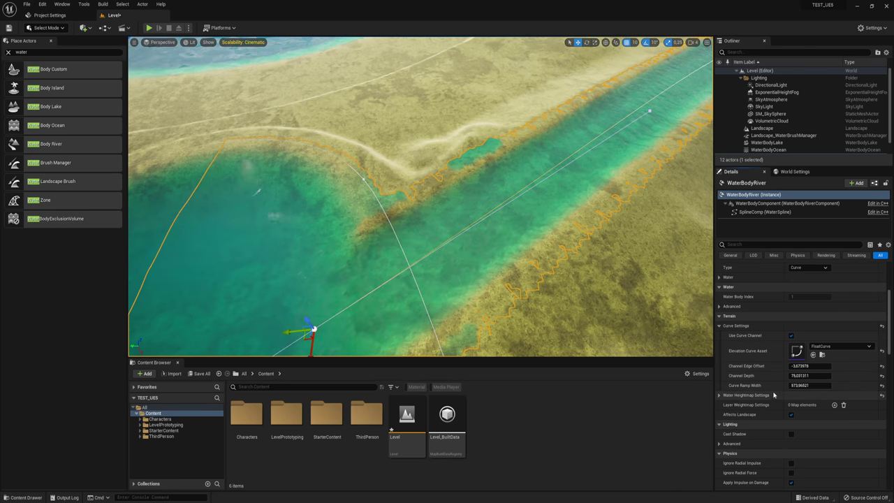
pyautogui.scroll(-2, 733, 412)
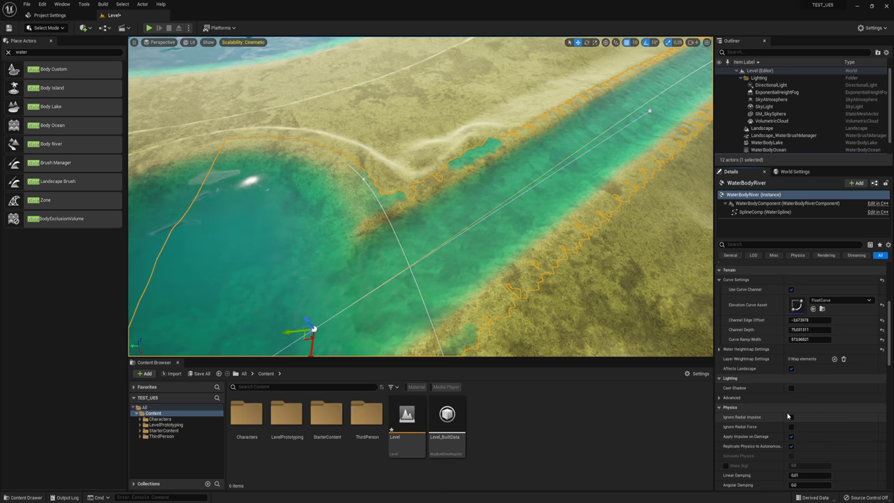
pyautogui.scroll(-3, 757, 415)
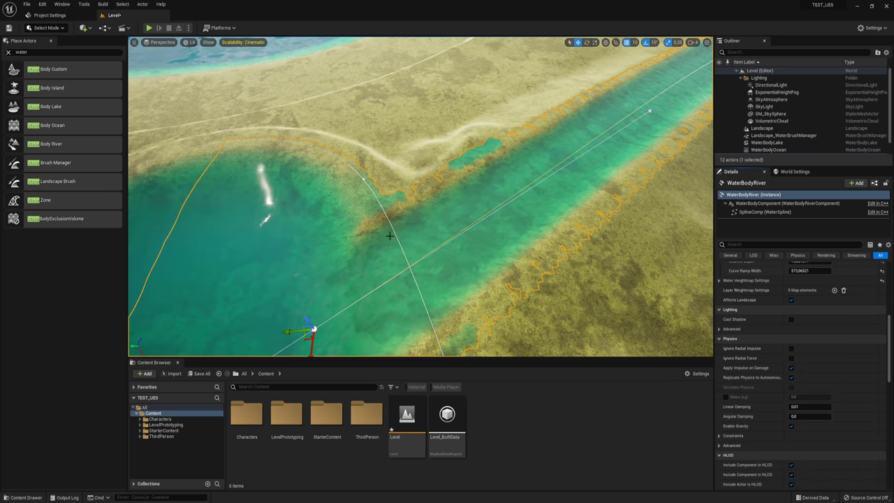
pyautogui.scroll(-3, 757, 415)
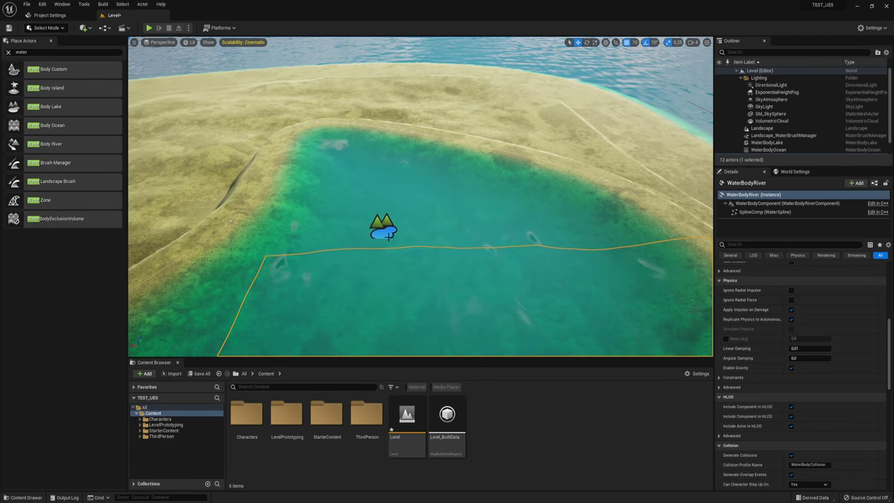
# Expand the lake's Waves Source settings and collapse its Terrain settings
pyautogui.scroll(-5, 451, 283)
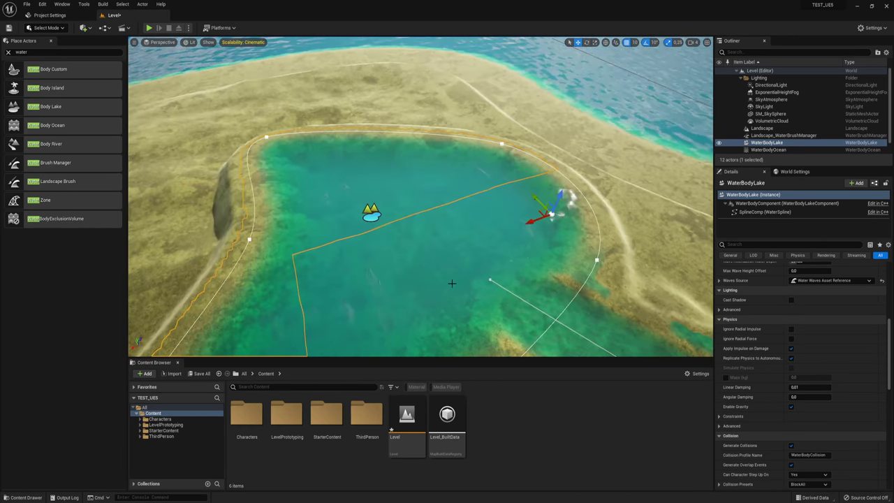
pyautogui.scroll(2, 726, 302)
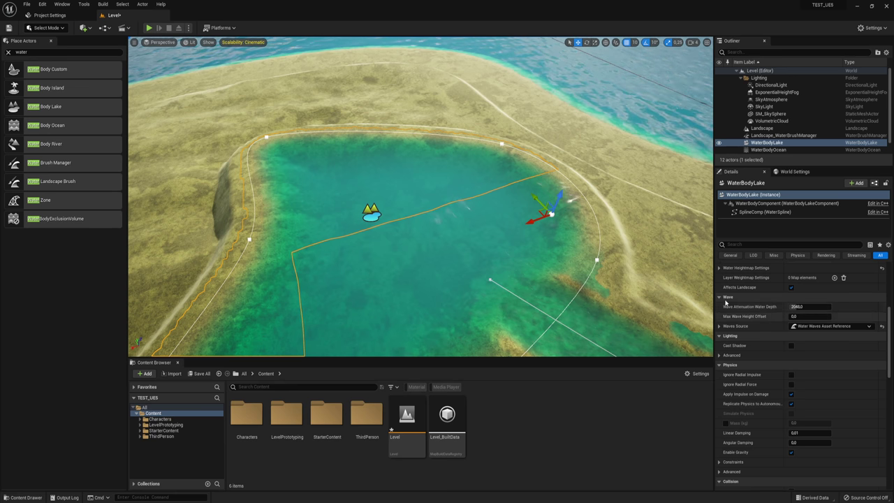
pyautogui.click(720, 326)
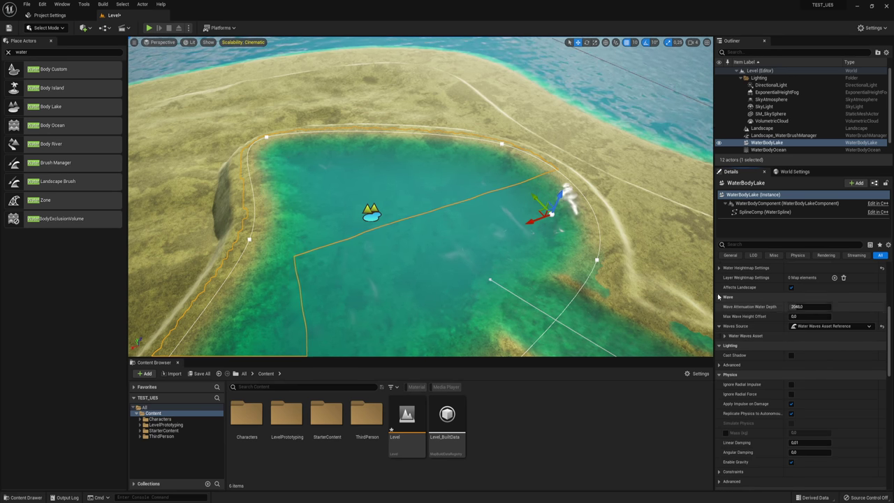
pyautogui.scroll(2, 717, 318)
pyautogui.scroll(2, 720, 317)
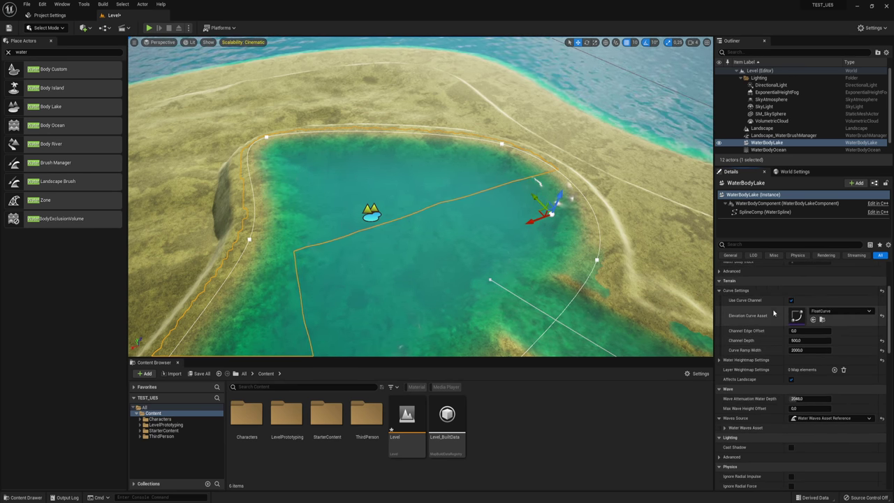
pyautogui.click(720, 281)
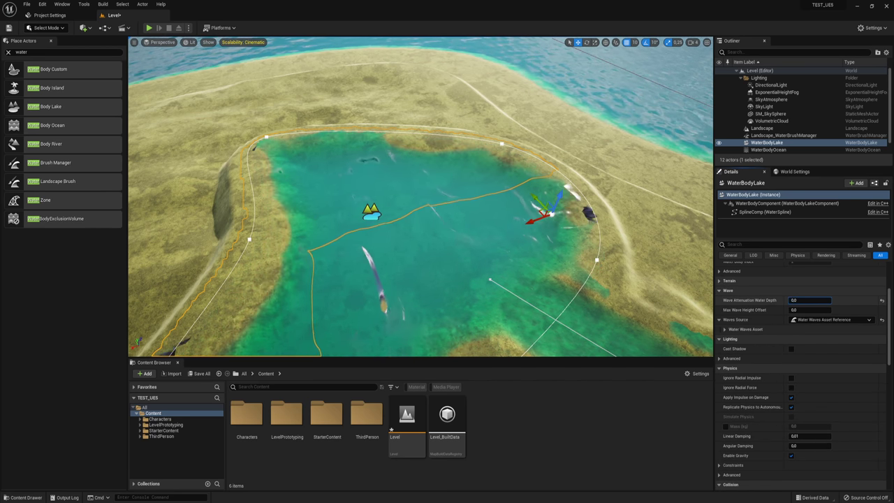
# Try the lake's Wave Attenuation Water Depth at 0, then restore it to 2048
pyautogui.write('0')
pyautogui.press('Return')
pyautogui.moveTo(799, 300)
pyautogui.mouseDown()
pyautogui.moveTo(821, 300)
pyautogui.moveTo(789, 300)
pyautogui.mouseUp()
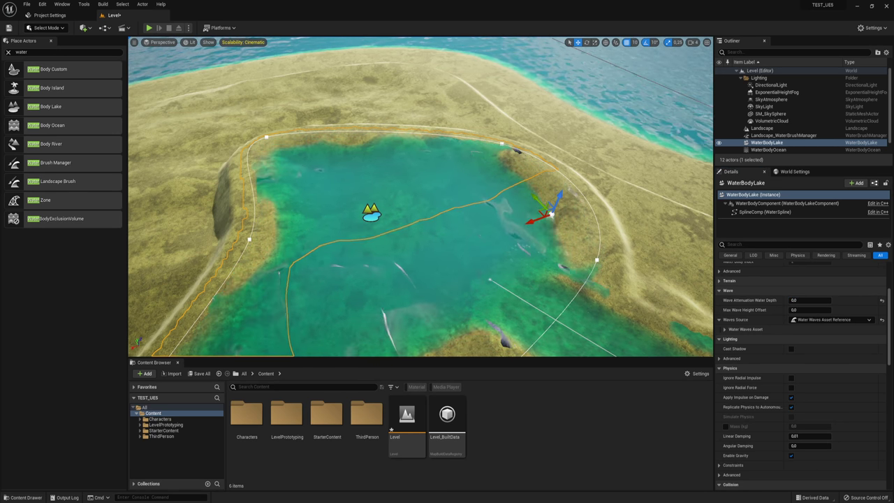
pyautogui.scroll(3, 419, 196)
pyautogui.moveTo(419, 195); pyautogui.dragTo(447, 210, button='right')
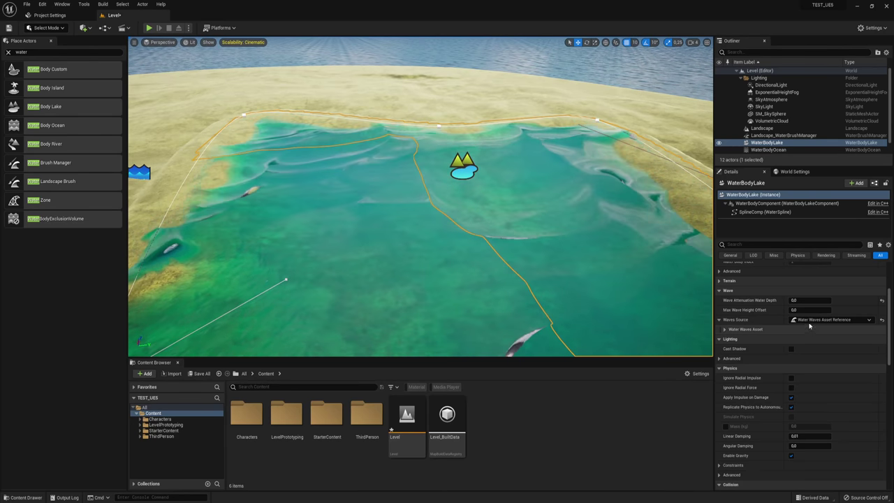
pyautogui.scroll(-5, 549, 256)
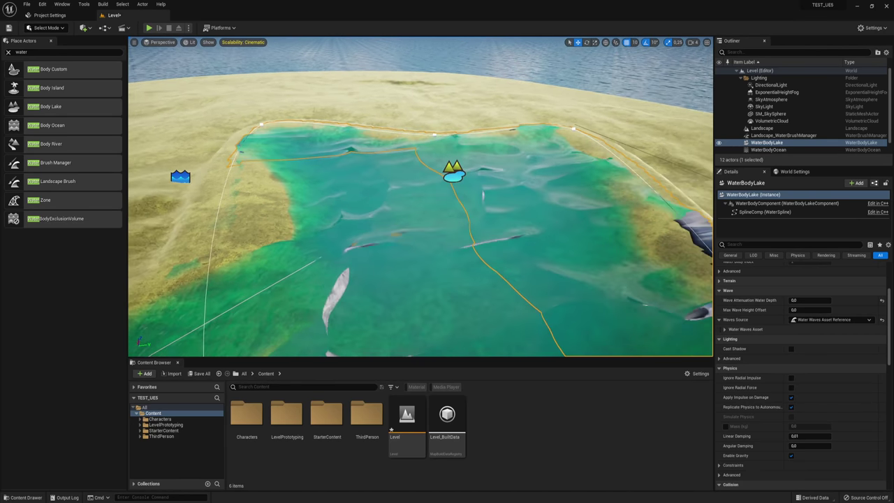
pyautogui.scroll(3, 795, 316)
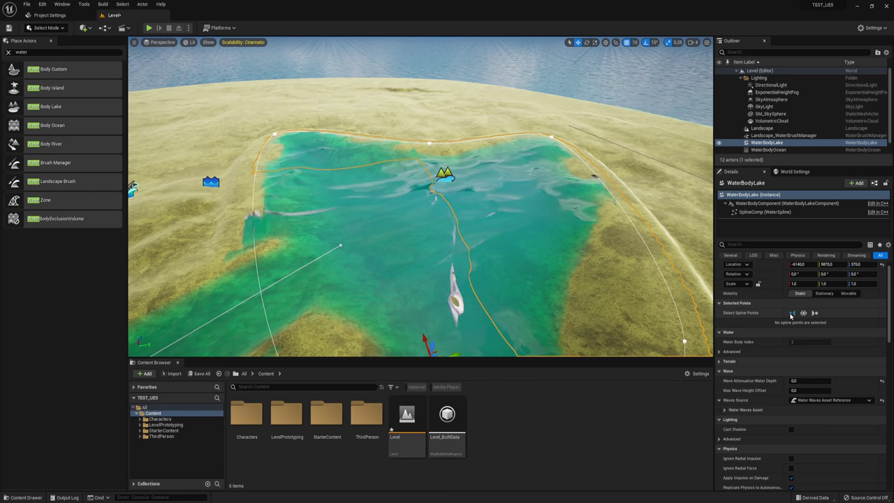
pyautogui.scroll(1, 794, 317)
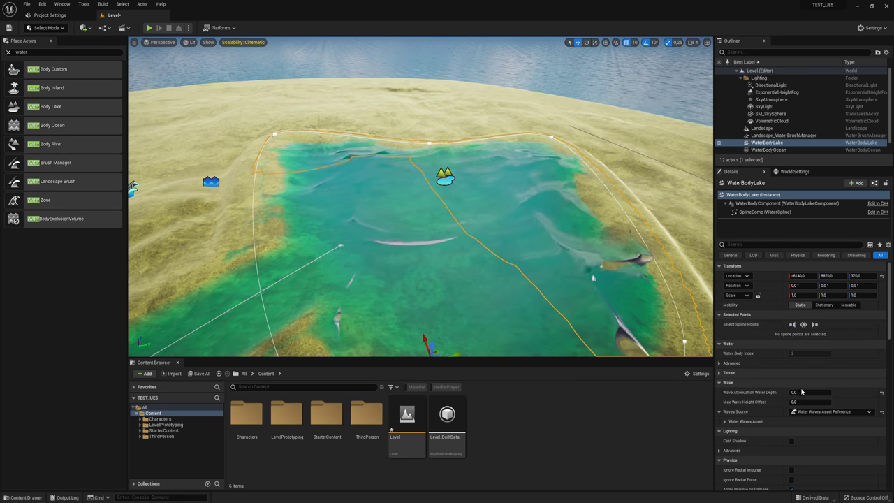
pyautogui.hotkey('ctrl', 'z')
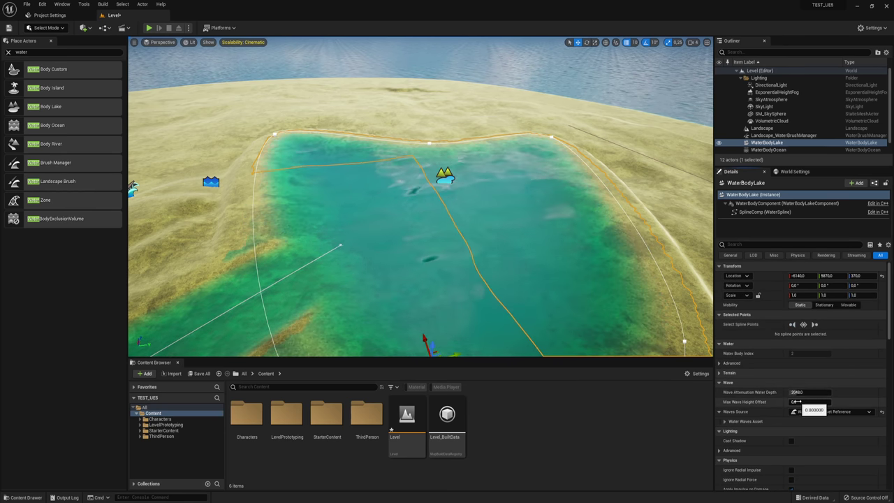
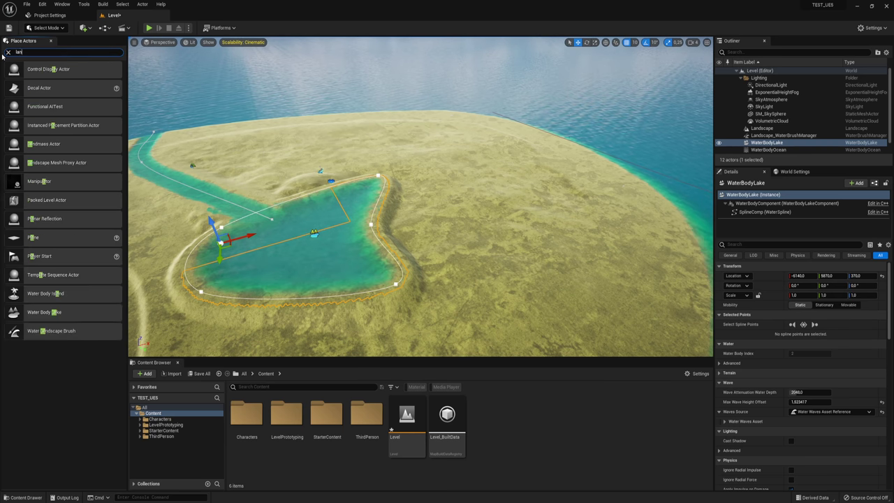
# Switch the editor into Landscape Mode
pyautogui.write('nd')
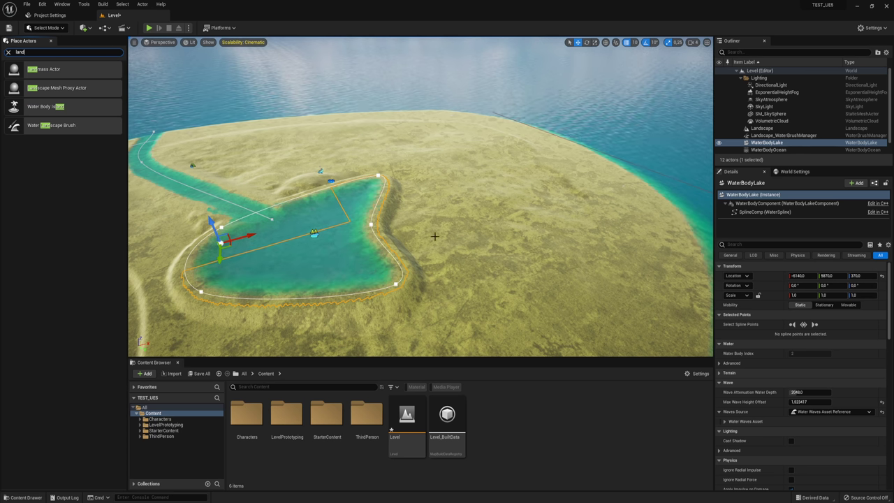
pyautogui.click(58, 29)
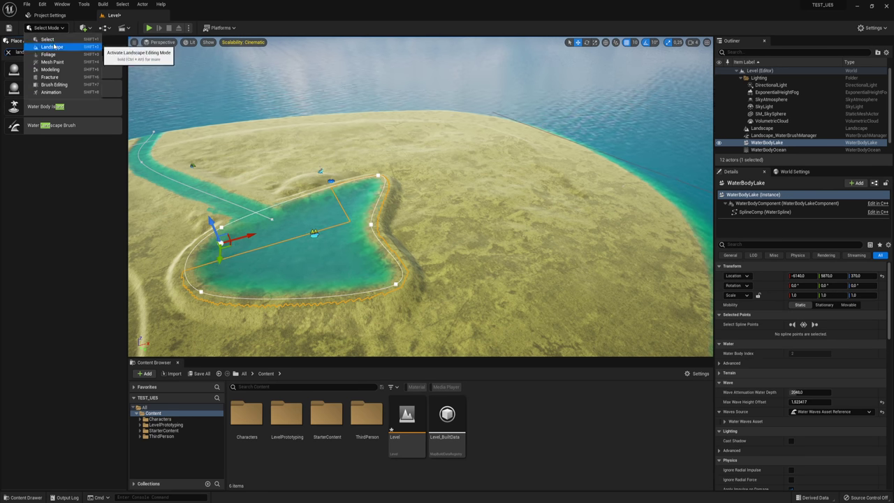
pyautogui.click(54, 46)
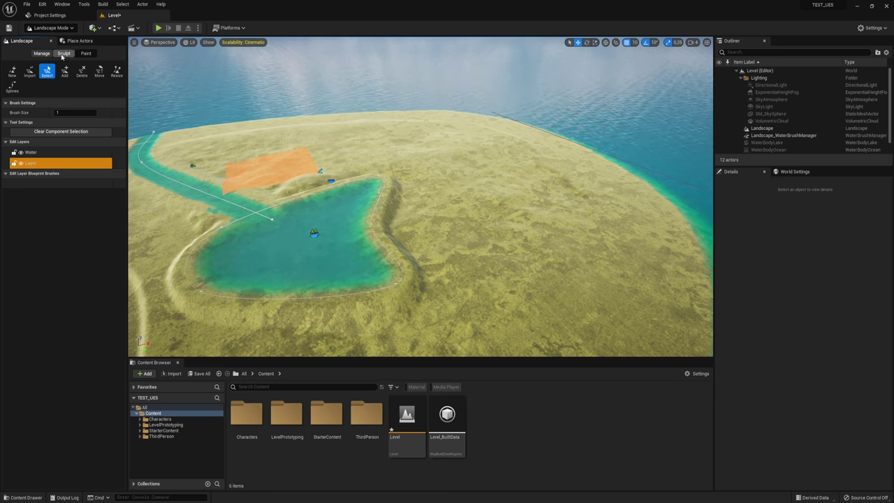
# Create a new edit layer from the Water layer, name it Landmass, and show the Paint tools
pyautogui.click(32, 151)
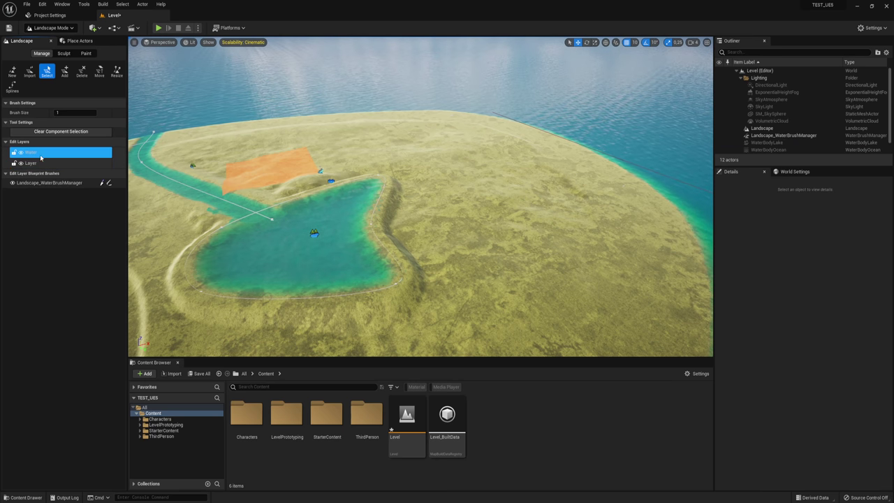
pyautogui.click(38, 153)
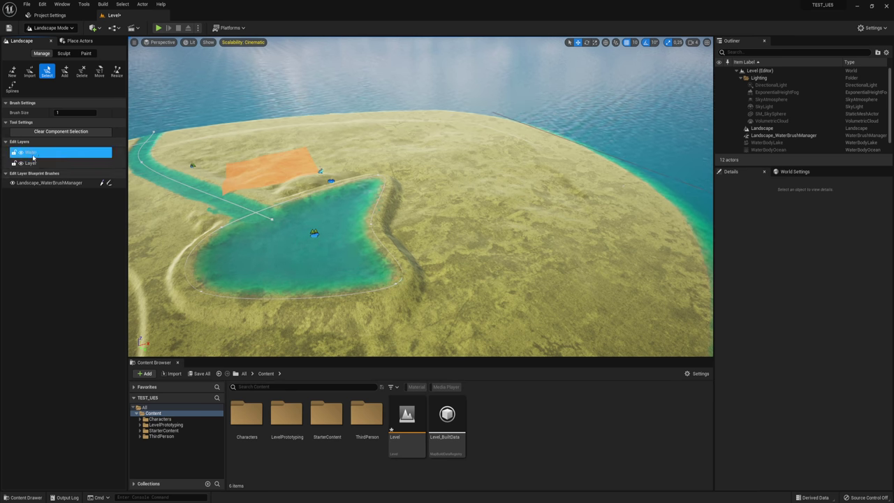
pyautogui.rightClick(74, 156)
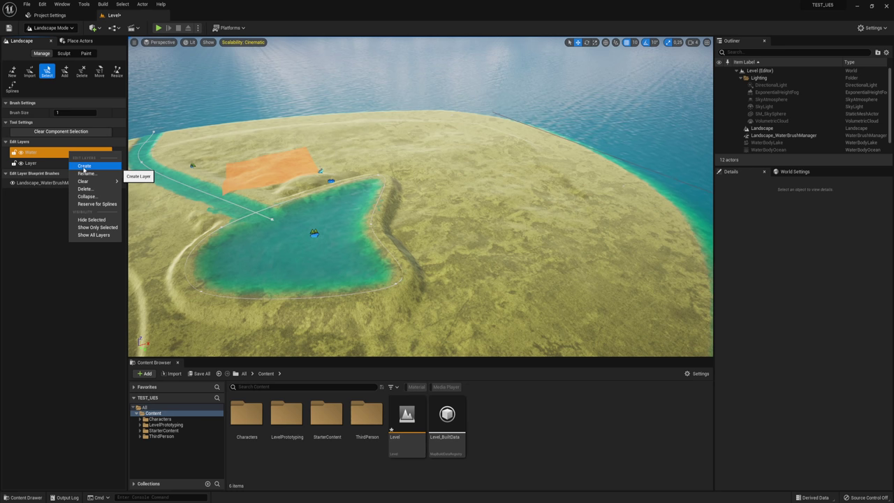
pyautogui.click(83, 166)
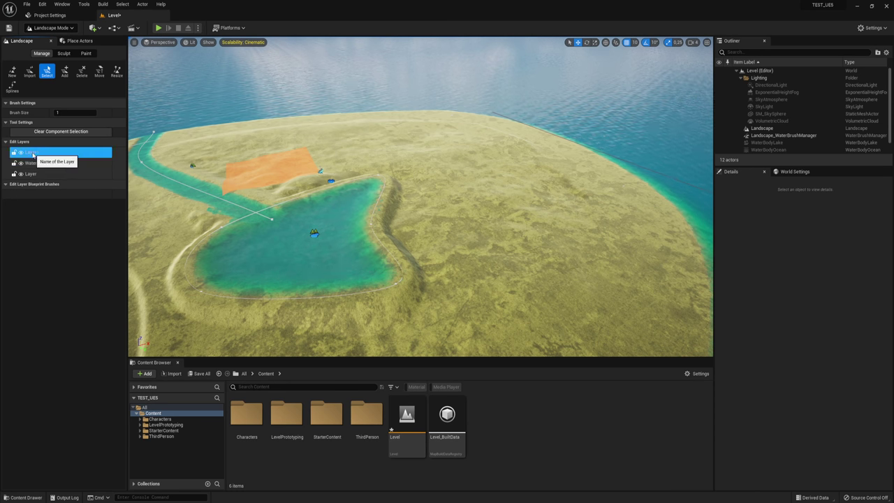
pyautogui.rightClick(34, 153)
pyautogui.click(68, 174)
pyautogui.write('Landsca')
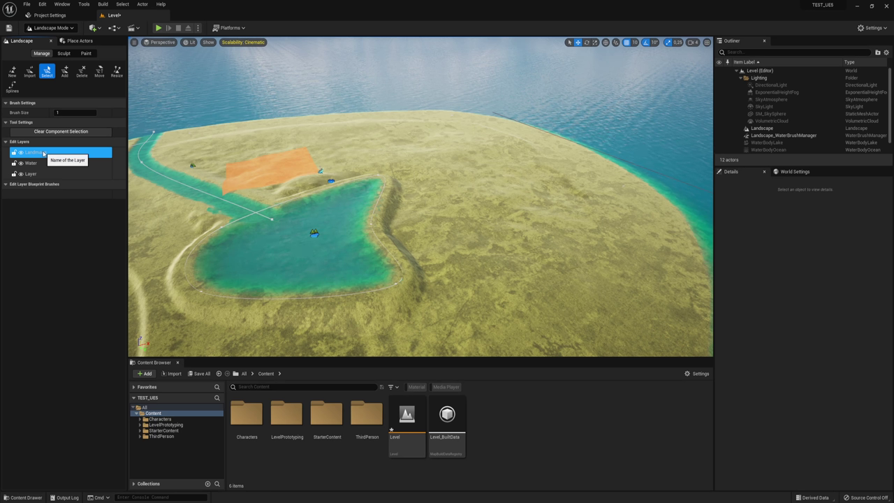
pyautogui.press('Return')
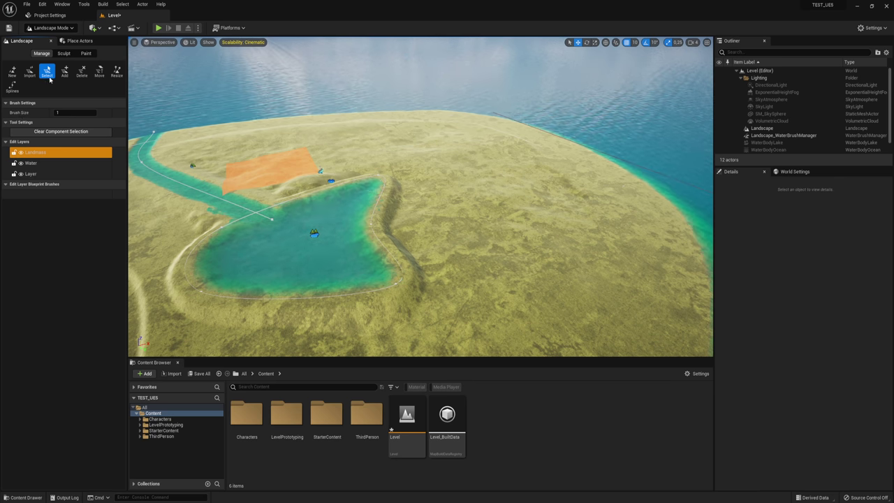
pyautogui.click(85, 53)
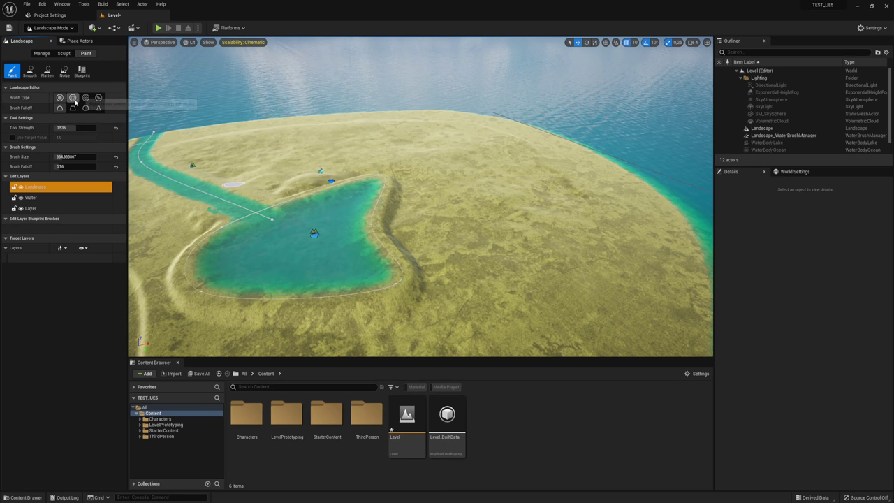
# In Paint > Blueprint, choose the CustomBrush_Landmass brush with the Landmass layer selected
pyautogui.click(84, 72)
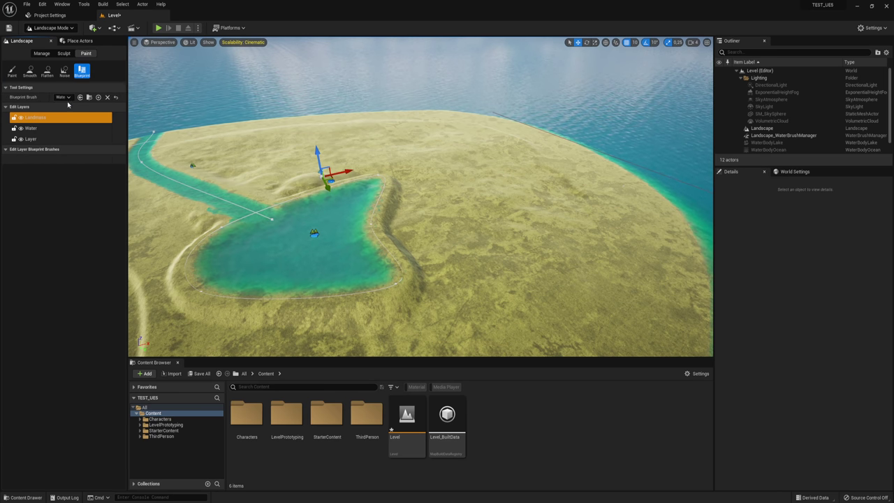
pyautogui.click(68, 99)
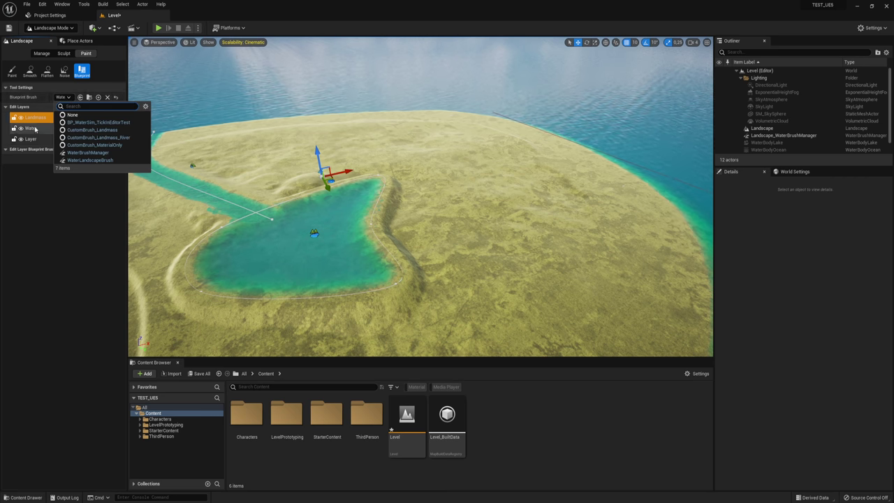
pyautogui.click(41, 118)
pyautogui.click(40, 118)
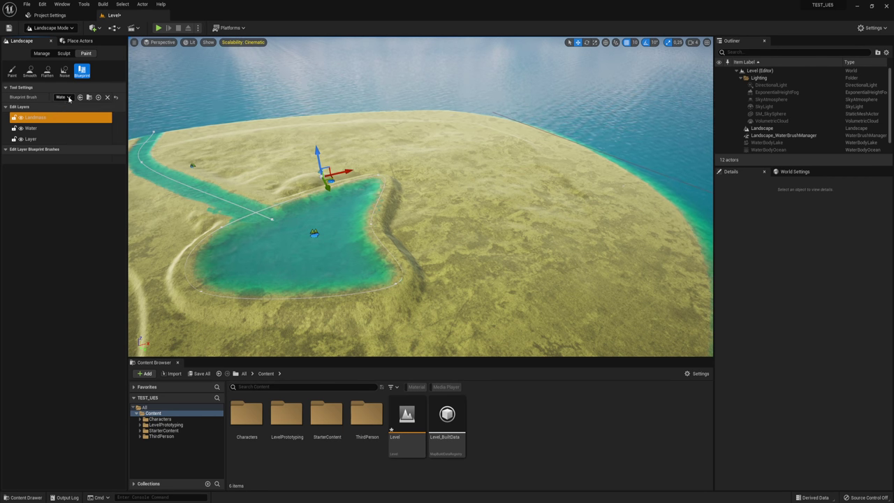
pyautogui.click(68, 99)
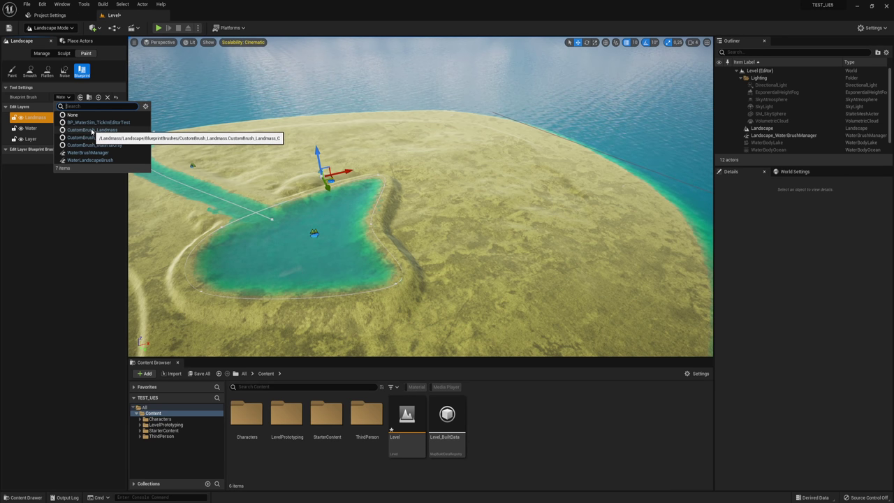
pyautogui.click(105, 130)
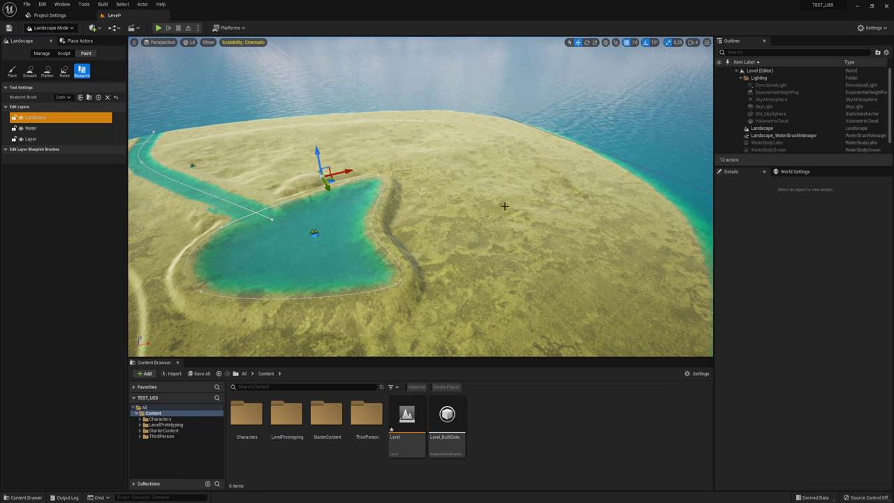
# Drag the CustomBrush_Landmass asset from the Content Browser onto the island, then return to Select Mode
pyautogui.moveTo(507, 205)
pyautogui.mouseDown(button='right')
pyautogui.moveTo(419, 209)
pyautogui.moveTo(482, 190)
pyautogui.mouseUp(button='right')
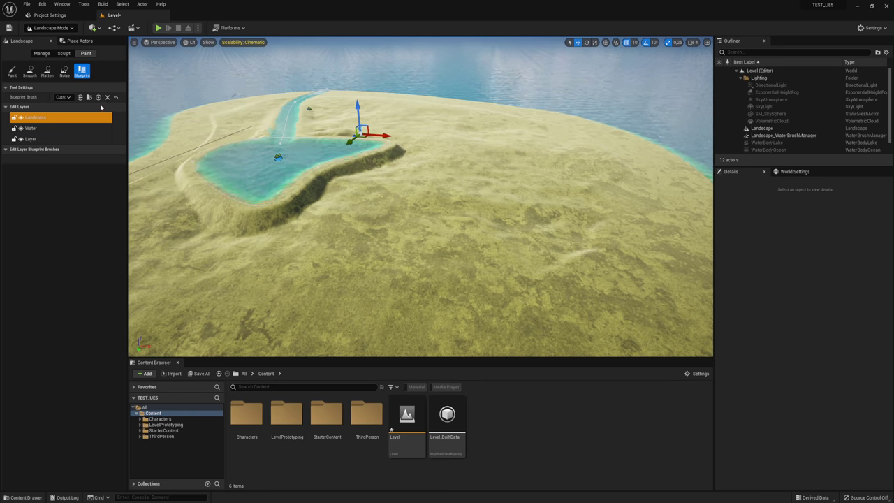
pyautogui.click(88, 97)
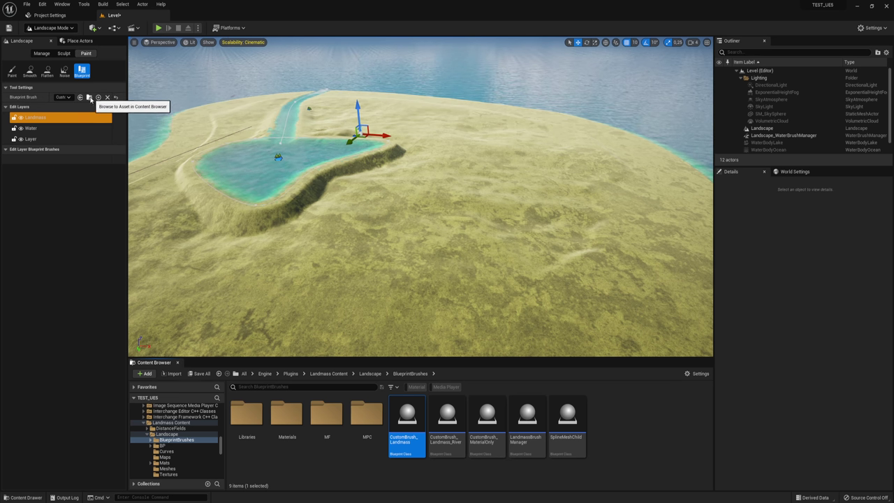
pyautogui.moveTo(409, 424)
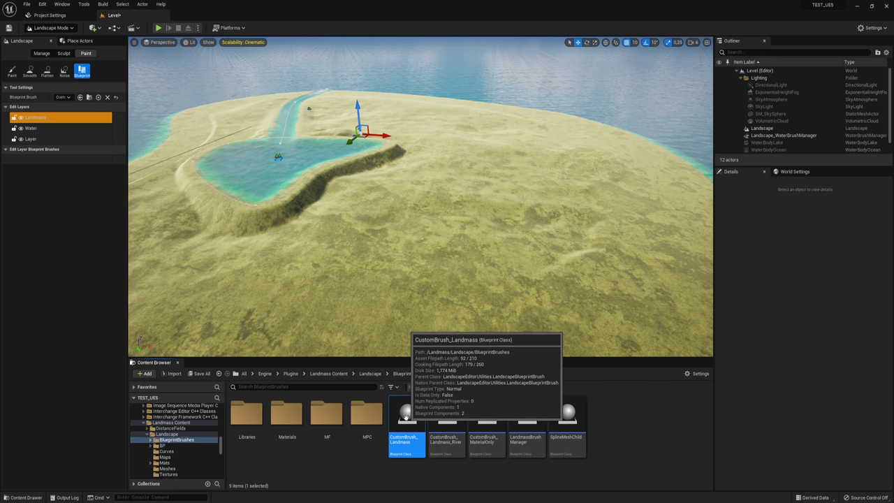
pyautogui.moveTo(407, 412); pyautogui.dragTo(441, 211)
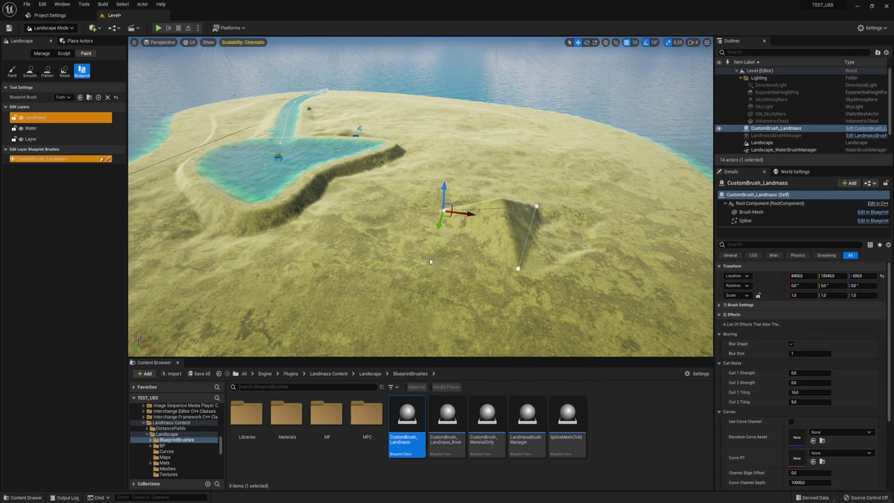
pyautogui.moveTo(441, 210); pyautogui.dragTo(489, 210, button='right')
pyautogui.moveTo(419, 195)
pyautogui.mouseDown(button='right')
pyautogui.moveTo(419, 231)
pyautogui.moveTo(465, 238)
pyautogui.mouseUp(button='right')
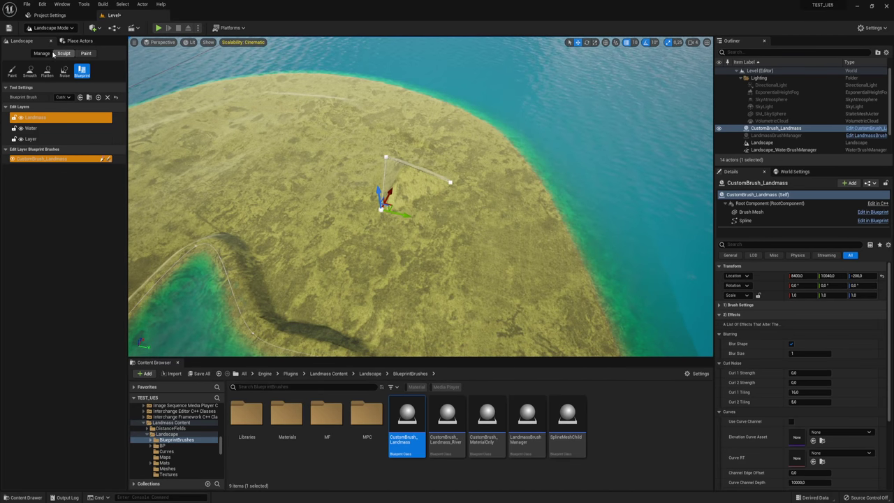
pyautogui.click(49, 28)
# Drag the landmass brush along Y, first to 7560 and then to 3770
pyautogui.click(55, 40)
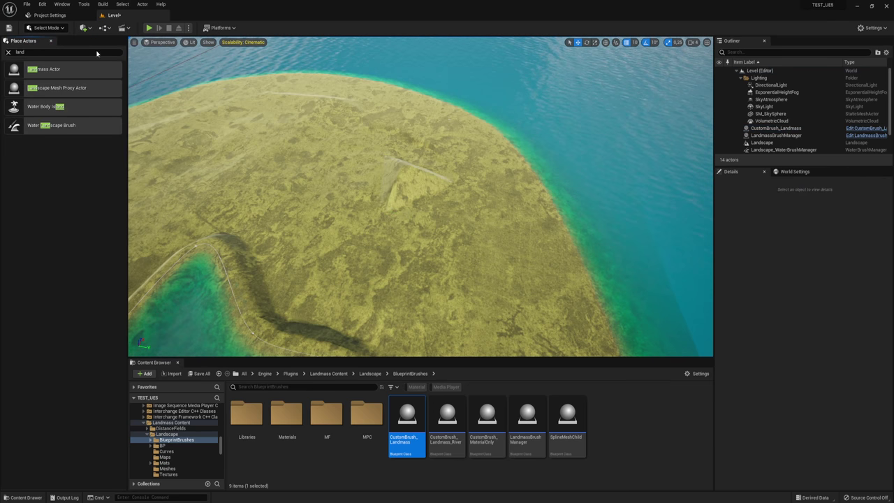
pyautogui.click(412, 171)
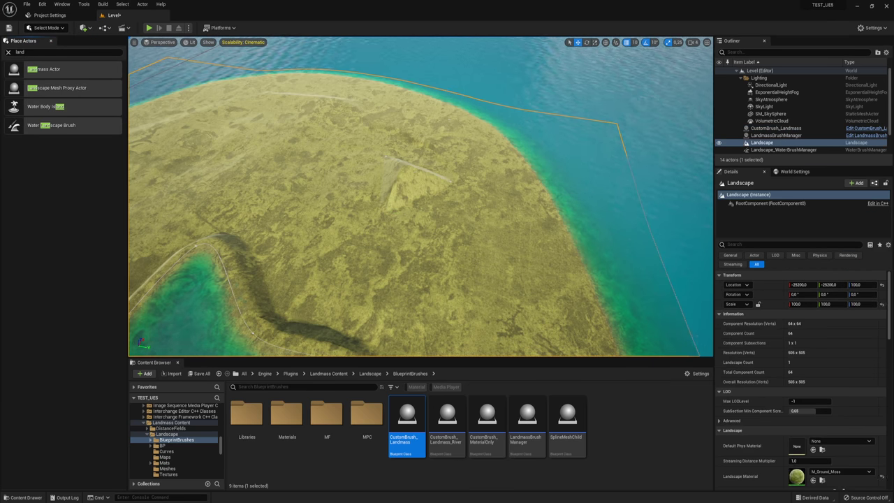
pyautogui.click(392, 162)
pyautogui.moveTo(403, 210); pyautogui.dragTo(342, 192)
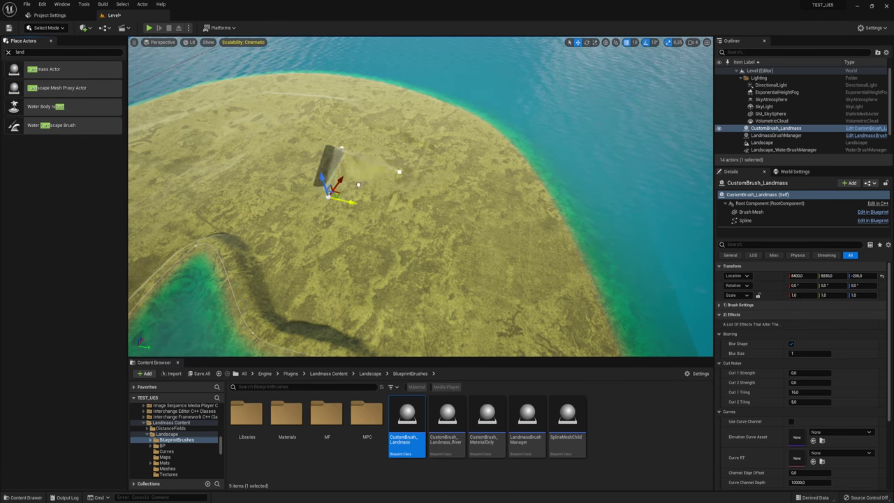
pyautogui.moveTo(383, 190); pyautogui.dragTo(382, 190, button='right')
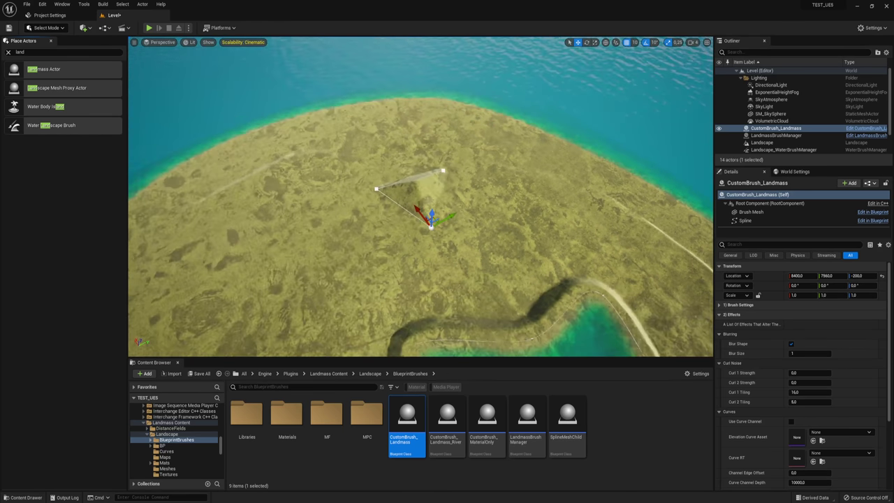
pyautogui.press('e')
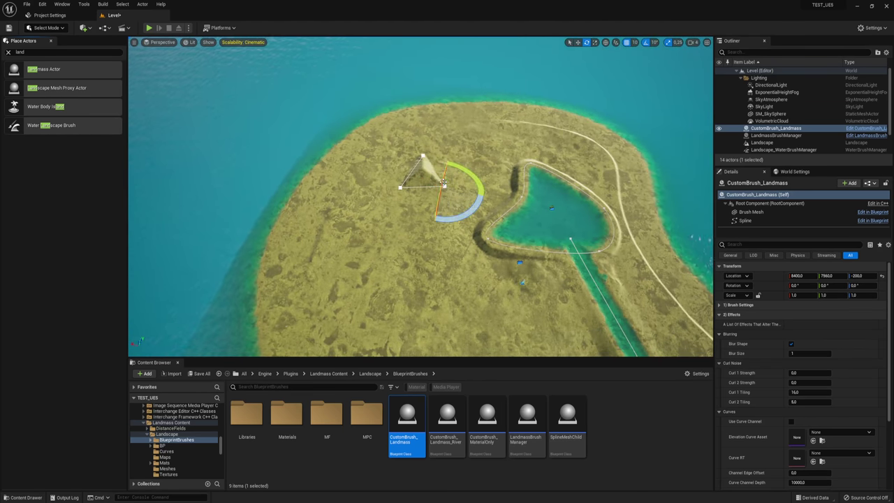
pyautogui.press('w')
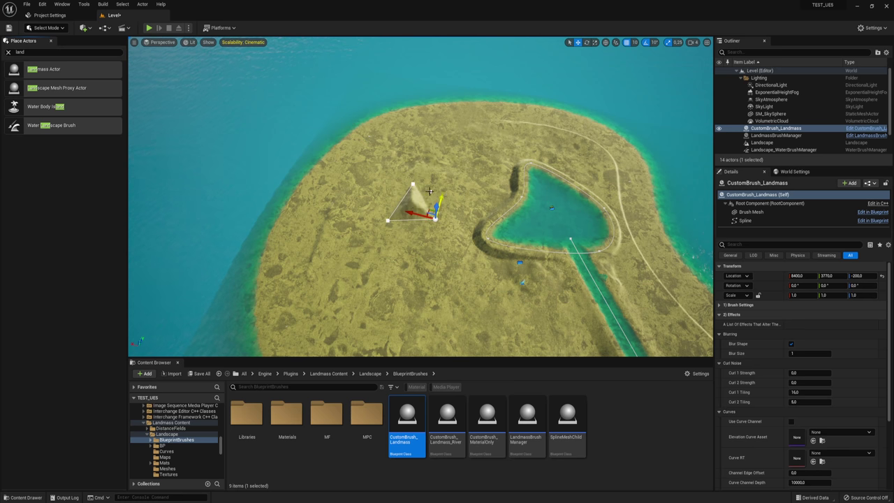
pyautogui.moveTo(451, 165); pyautogui.dragTo(438, 199)
pyautogui.moveTo(474, 209); pyautogui.dragTo(473, 209, button='right')
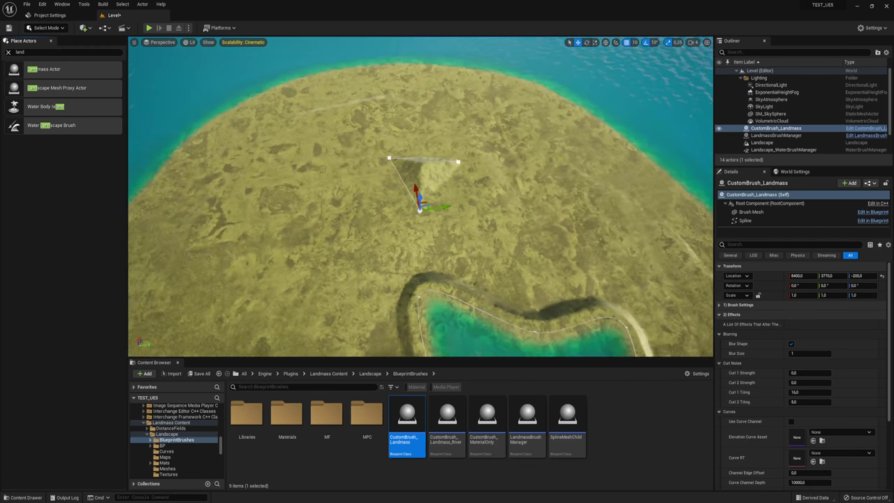
pyautogui.click(745, 220)
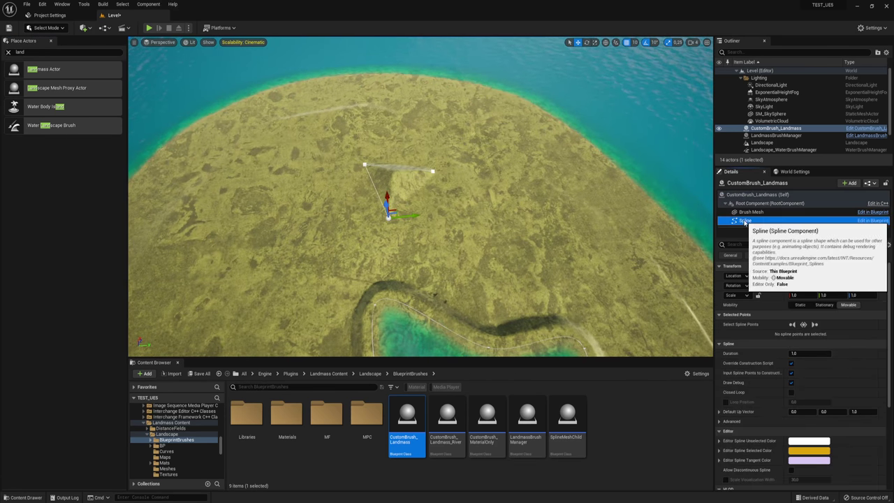
pyautogui.click(406, 216)
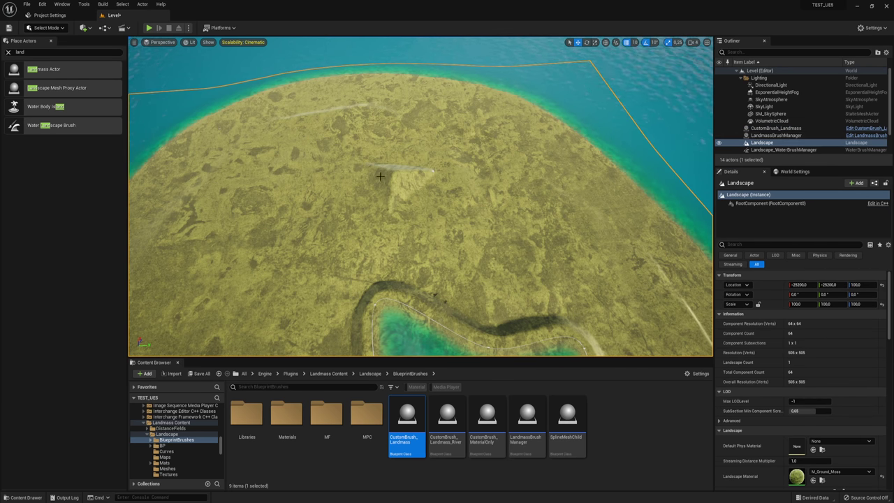
# Inspect the Landscape, WaterBodyRiver, WaterBodyOcean and WaterBodyLake properties in the Outliner and Details
pyautogui.click(766, 135)
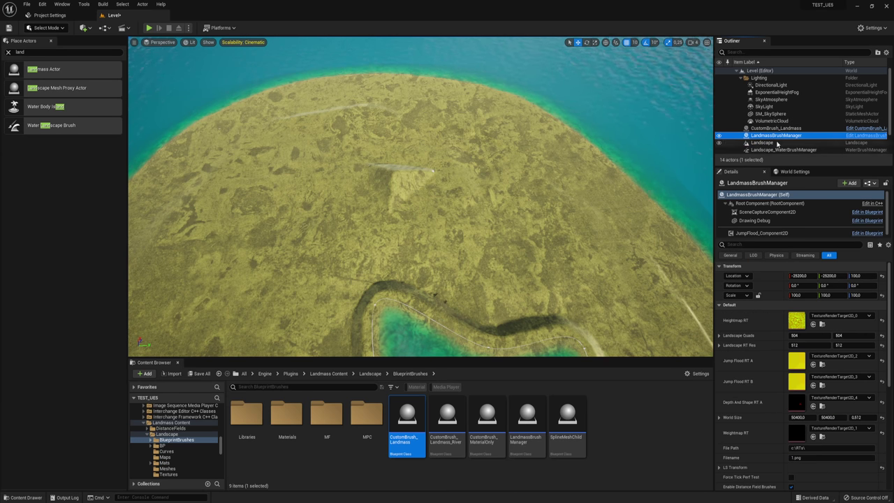
pyautogui.scroll(-2, 779, 139)
pyautogui.scroll(-2, 791, 127)
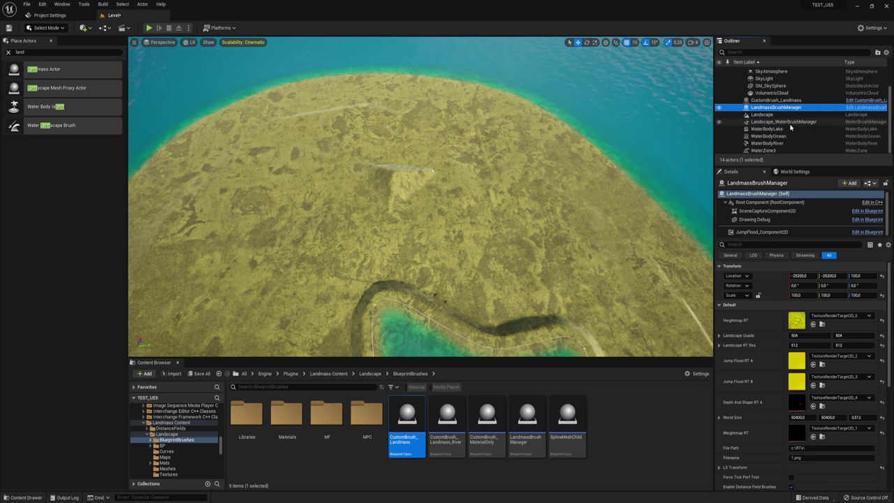
pyautogui.scroll(2, 789, 125)
pyautogui.scroll(2, 771, 120)
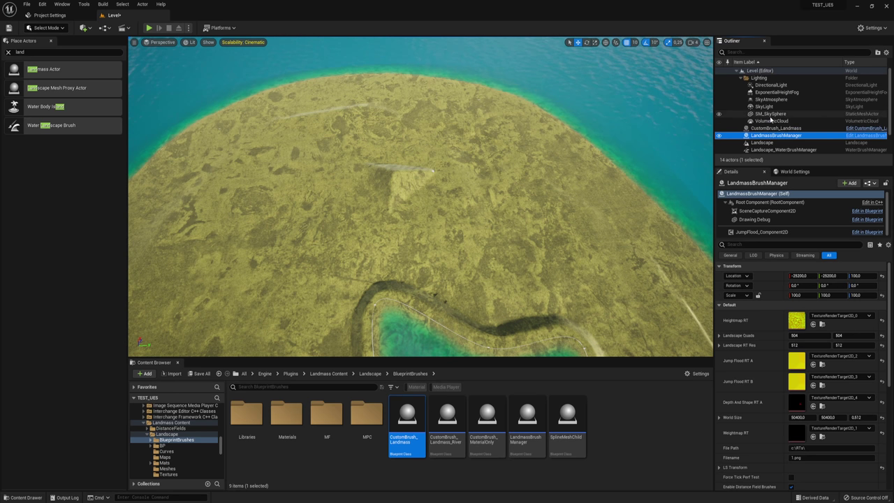
pyautogui.scroll(-2, 770, 120)
pyautogui.click(769, 122)
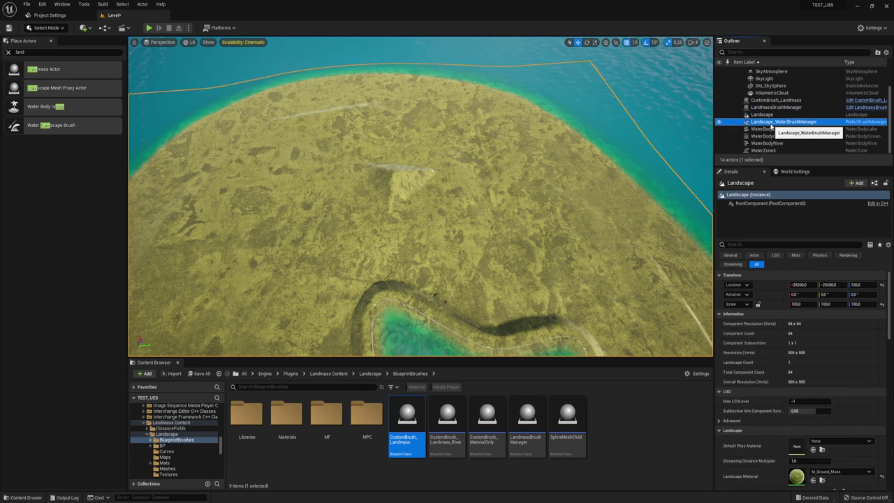
pyautogui.click(767, 143)
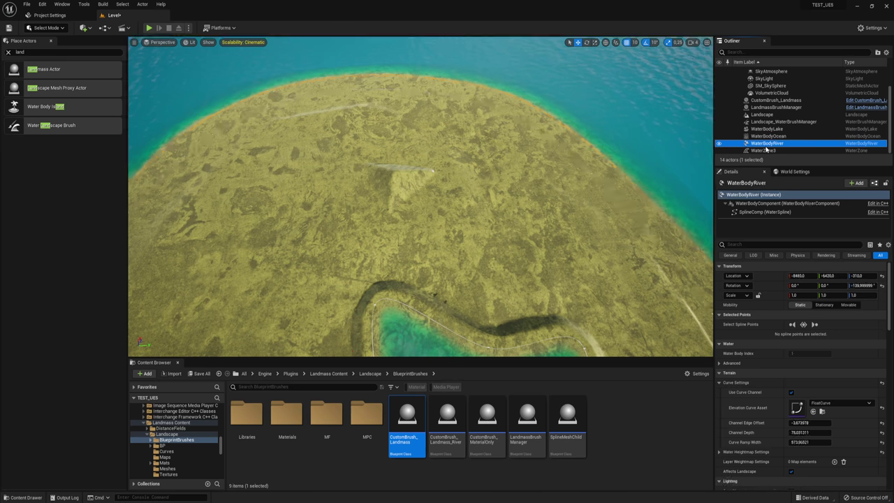
pyautogui.click(768, 136)
pyautogui.click(767, 129)
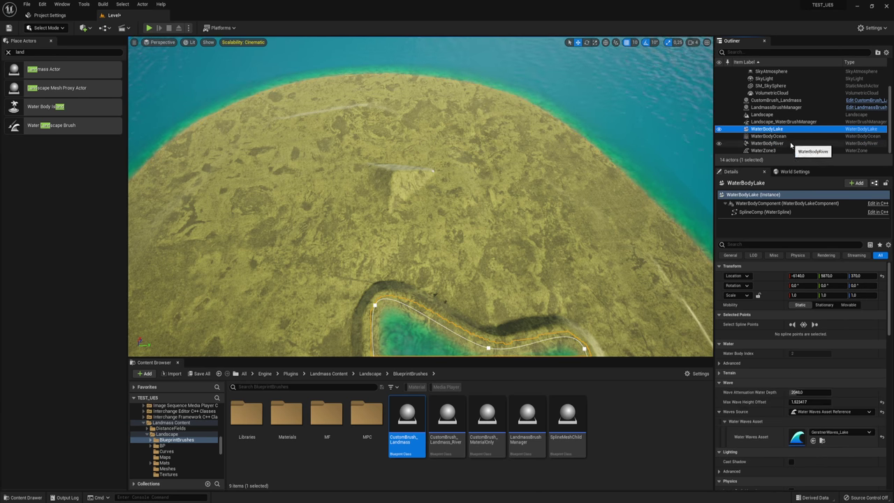
pyautogui.scroll(1, 778, 143)
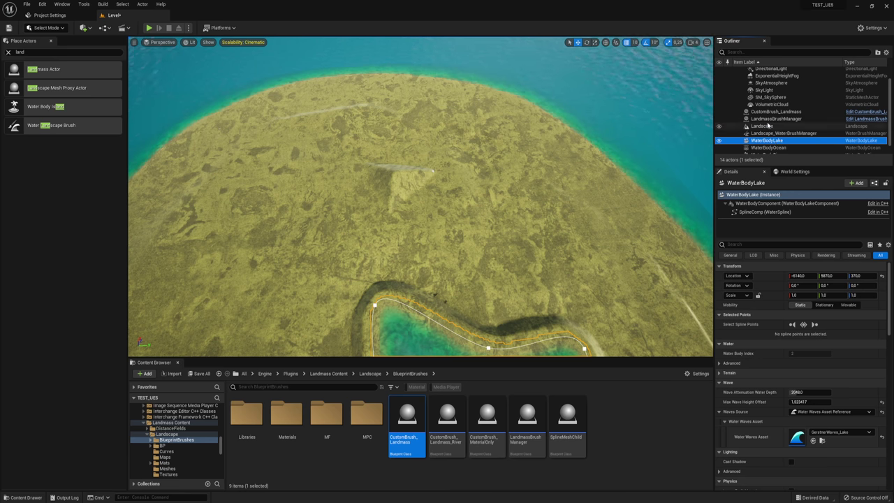
# Review the LandmassBrushManager's debug, jump-flood and scene capture components, then select CustomBrush_Landmass
pyautogui.click(768, 120)
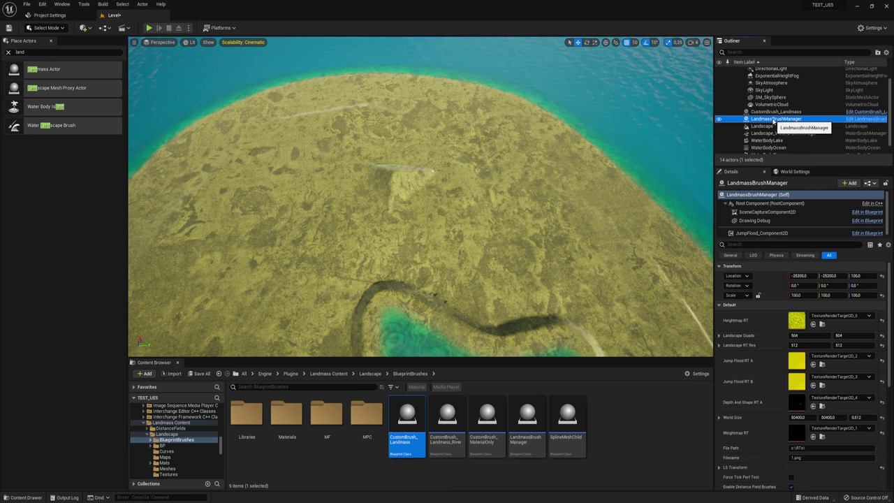
pyautogui.click(757, 221)
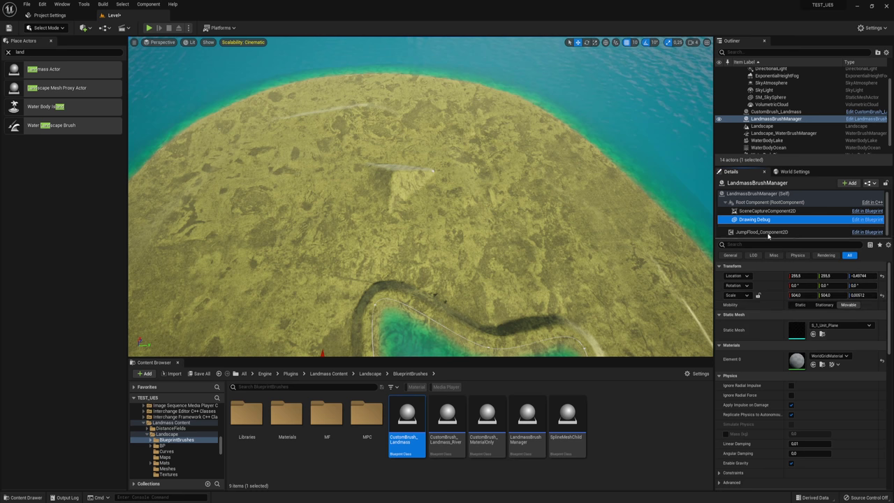
pyautogui.click(760, 231)
pyautogui.click(766, 210)
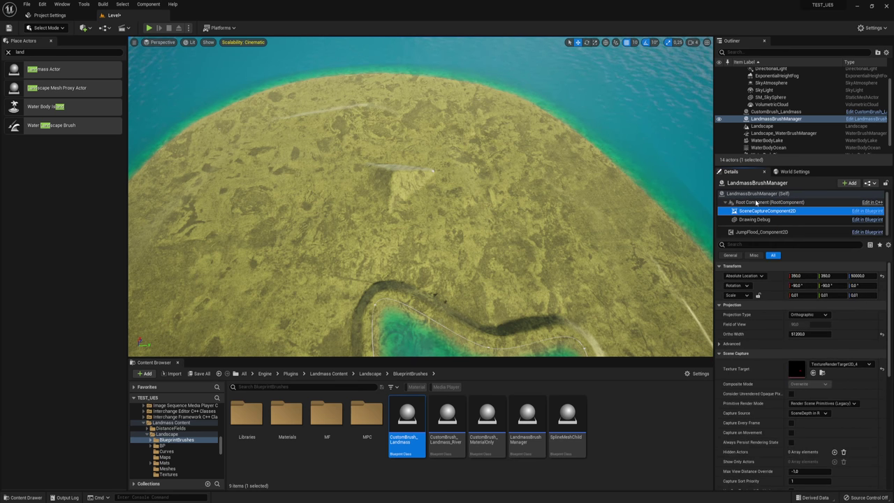
pyautogui.scroll(1, 769, 125)
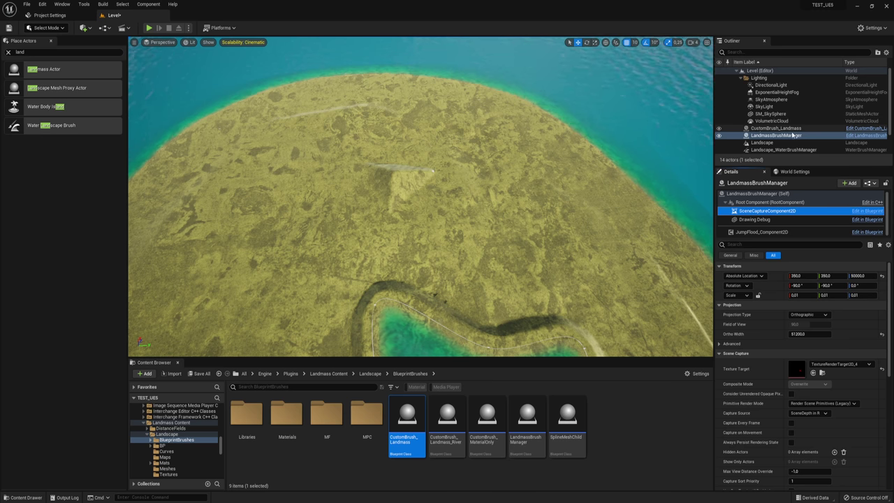
pyautogui.click(783, 128)
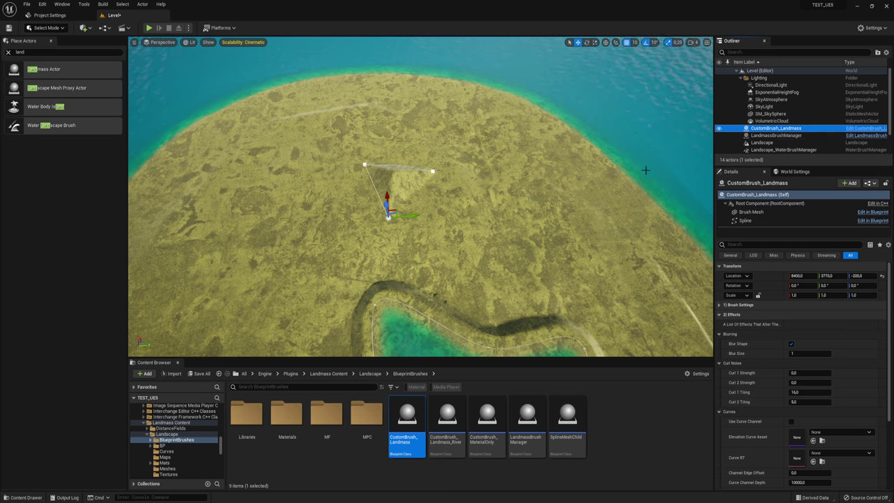
# Shift the landmass brush to Y 2300 and slide its spline sideways, undoing one move
pyautogui.moveTo(413, 216); pyautogui.dragTo(389, 218)
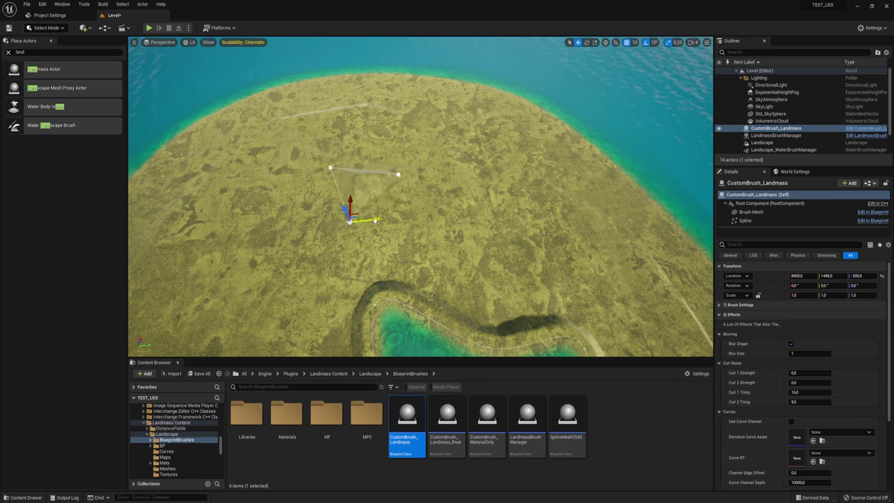
pyautogui.click(746, 221)
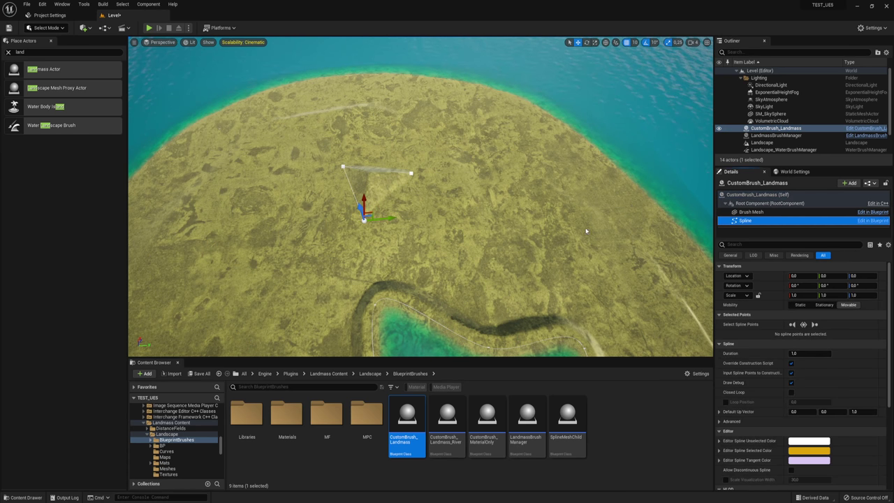
pyautogui.moveTo(387, 217); pyautogui.dragTo(367, 221)
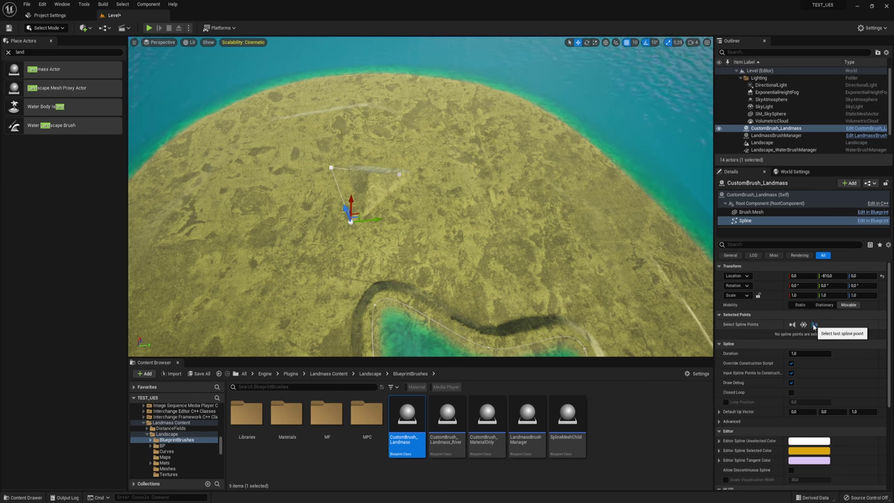
pyautogui.click(813, 325)
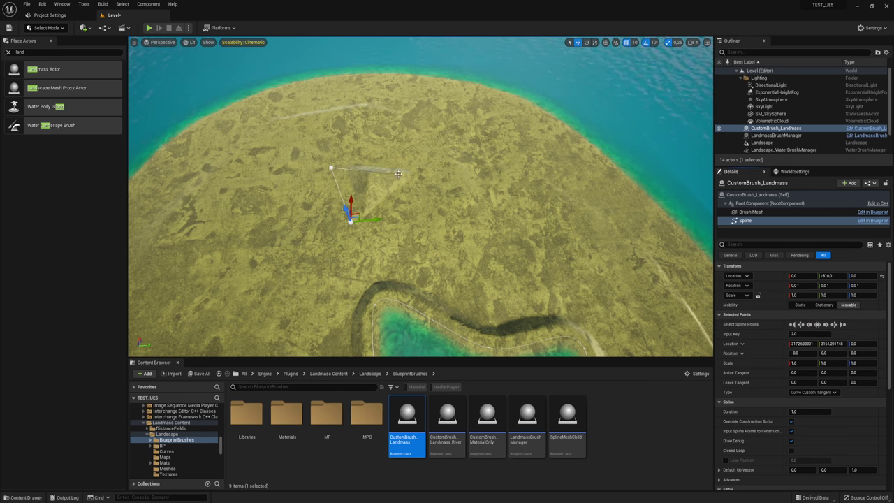
pyautogui.moveTo(403, 172); pyautogui.dragTo(451, 170)
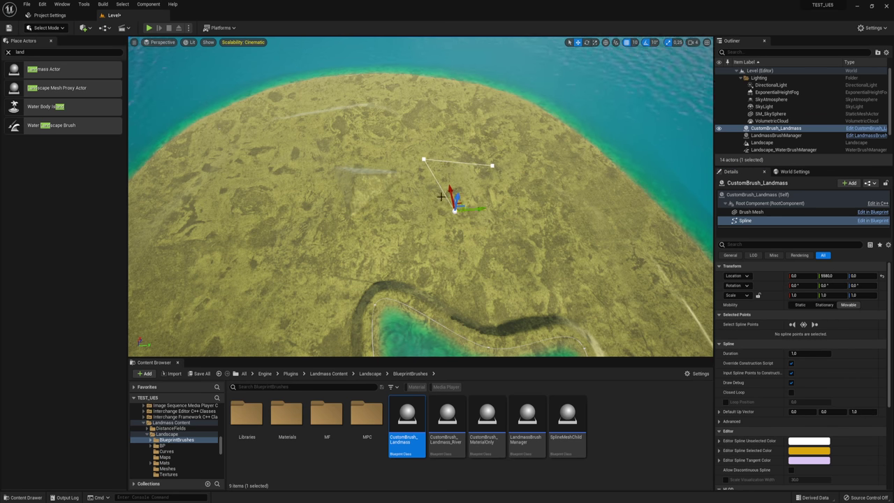
pyautogui.hotkey('ctrl', 'z')
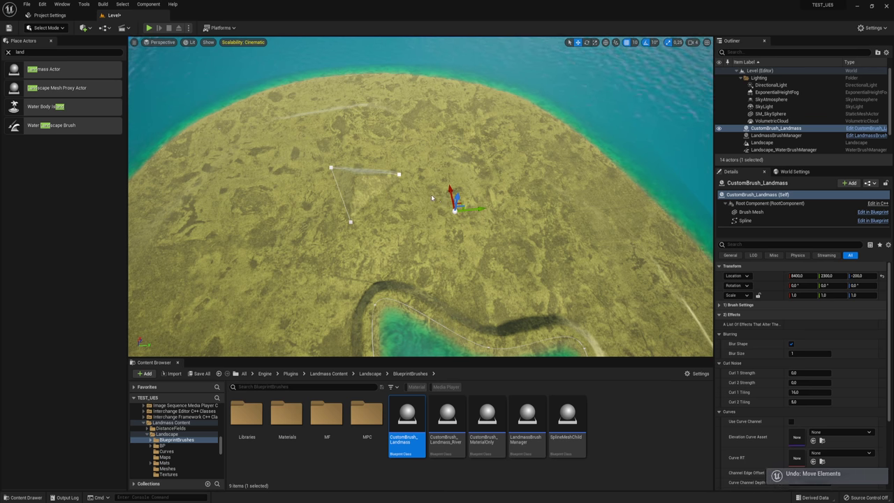
# Move a spline point farther back and toward the island's left edge to reshape the ridge
pyautogui.click(398, 172)
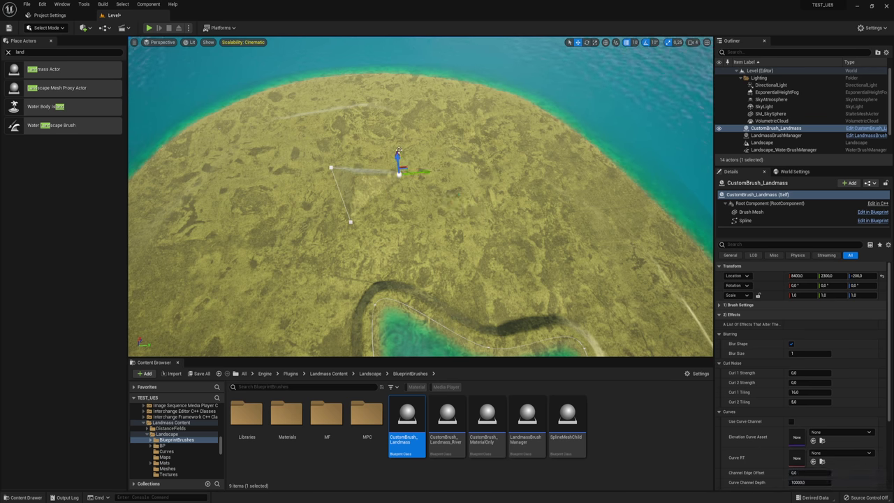
pyautogui.moveTo(398, 172)
pyautogui.mouseDown()
pyautogui.moveTo(432, 118)
pyautogui.moveTo(479, 112)
pyautogui.mouseUp()
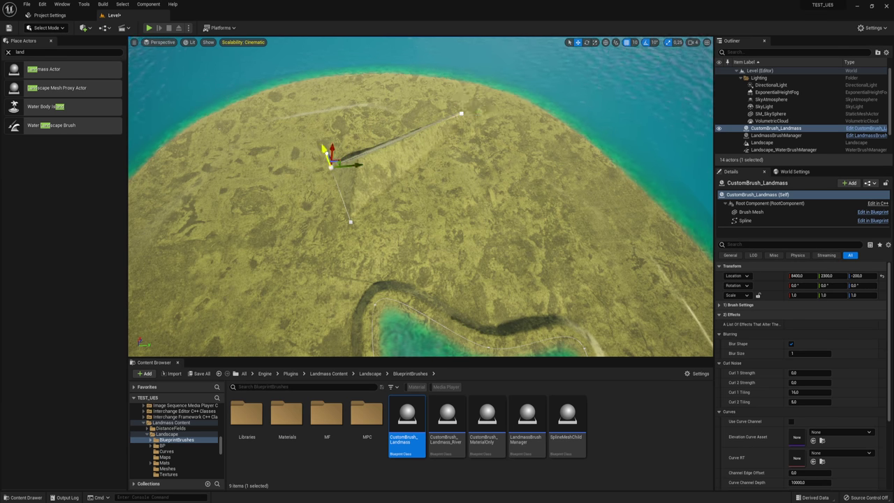
pyautogui.moveTo(336, 115); pyautogui.dragTo(269, 111)
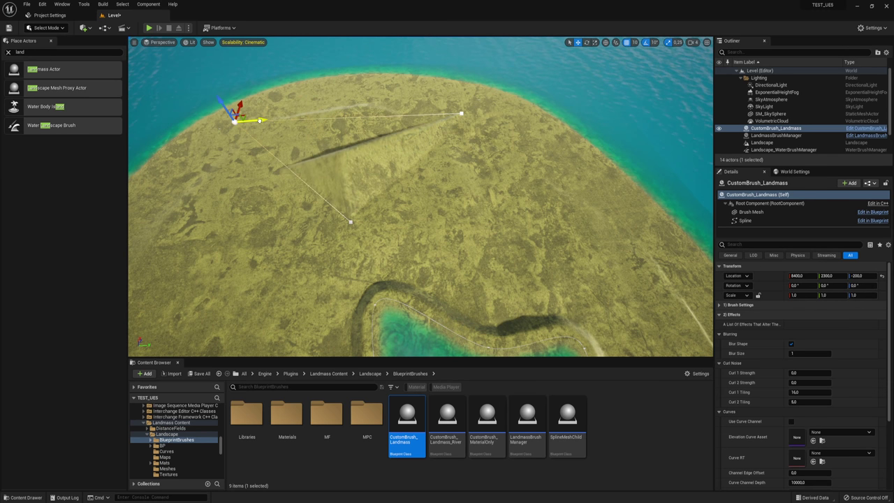
pyautogui.moveTo(269, 112); pyautogui.dragTo(293, 118, button='right')
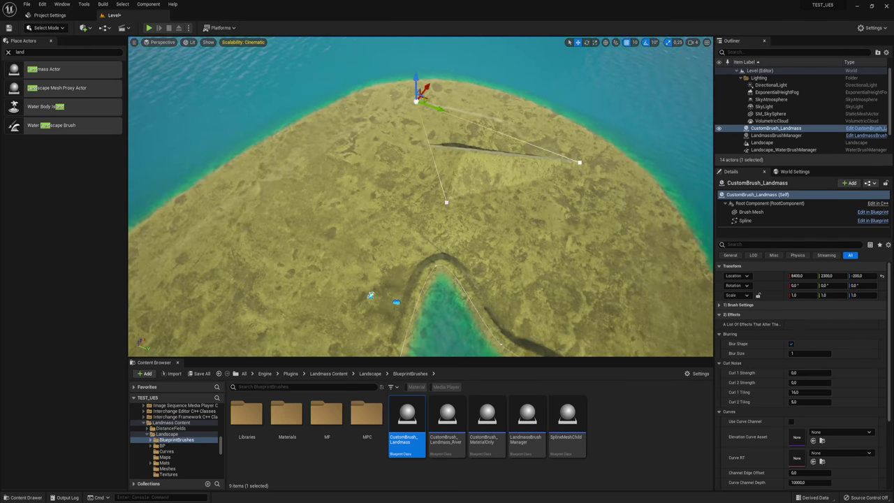
pyautogui.moveTo(441, 218); pyautogui.dragTo(475, 230, button='right')
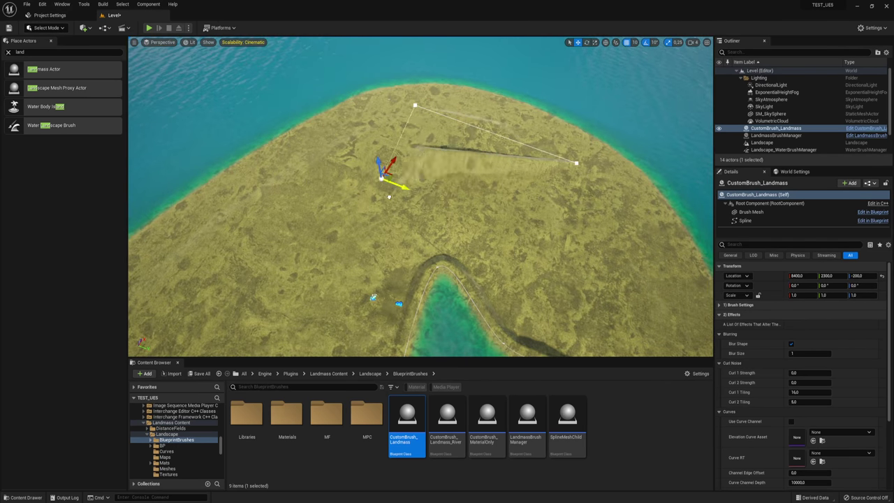
pyautogui.moveTo(464, 210); pyautogui.dragTo(338, 152)
pyautogui.moveTo(338, 153)
pyautogui.mouseDown(button='right')
pyautogui.moveTo(322, 146)
pyautogui.moveTo(391, 161)
pyautogui.mouseUp(button='right')
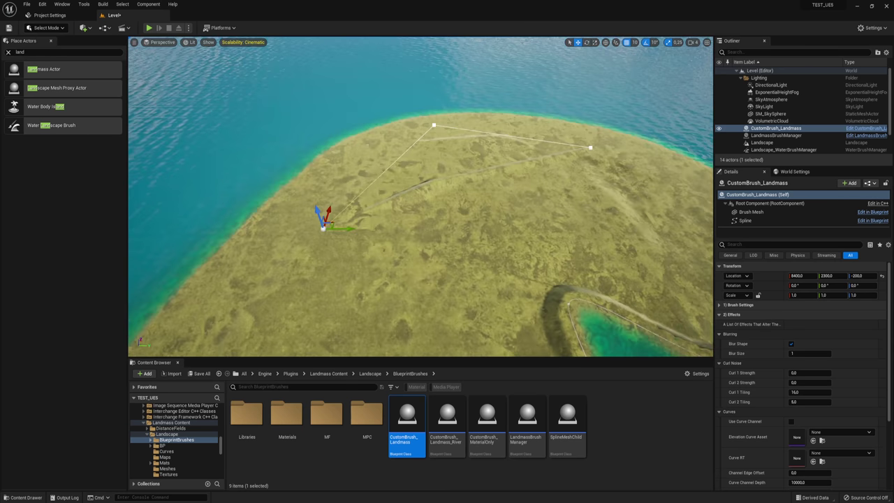
pyautogui.moveTo(367, 192); pyautogui.dragTo(367, 192, button='right')
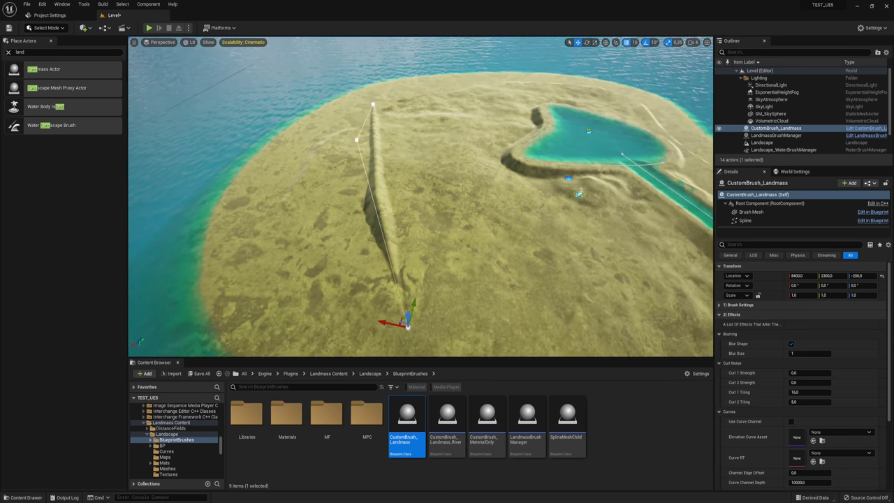
# Pull the spline end point in to shorten the ridge and flatten the terrain spike
pyautogui.moveTo(416, 298)
pyautogui.mouseDown()
pyautogui.moveTo(438, 234)
pyautogui.moveTo(520, 257)
pyautogui.mouseUp()
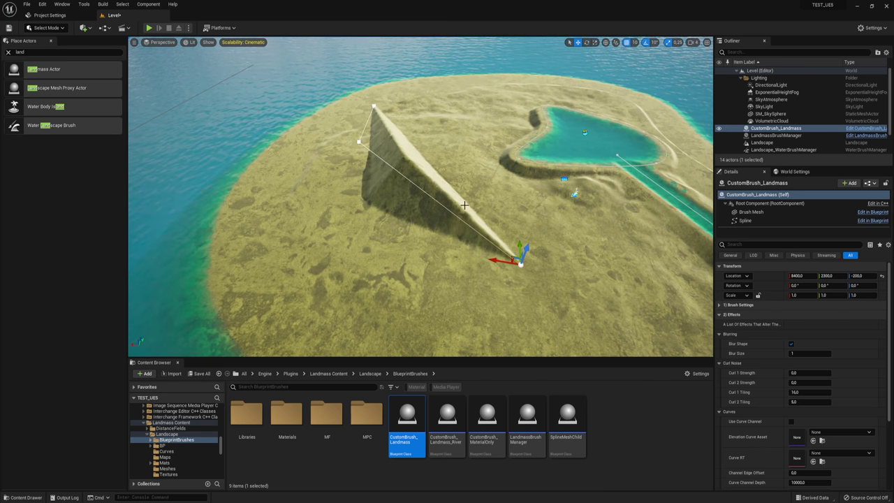
pyautogui.moveTo(450, 187); pyautogui.dragTo(450, 187, button='right')
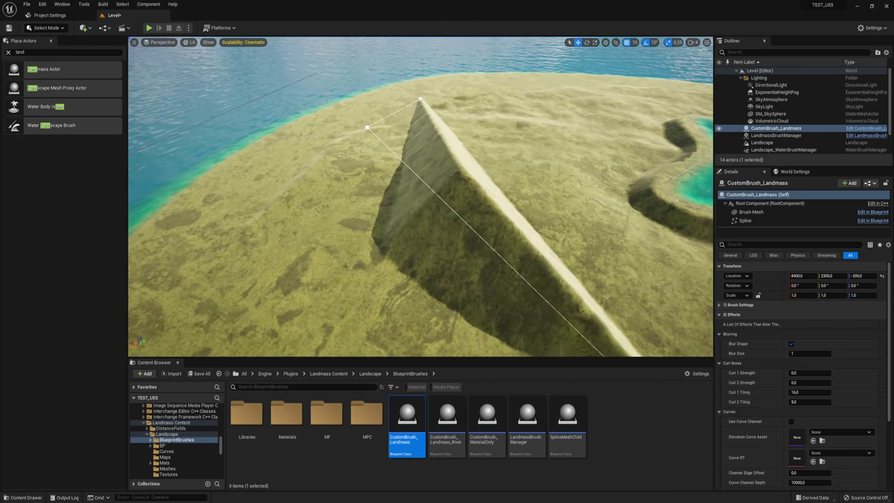
pyautogui.moveTo(461, 90); pyautogui.dragTo(461, 90, button='right')
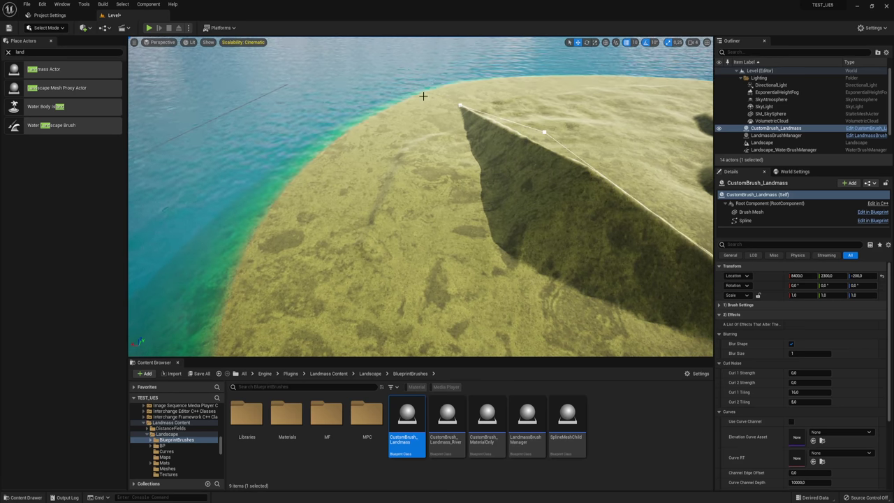
pyautogui.moveTo(402, 149); pyautogui.dragTo(402, 148, button='right')
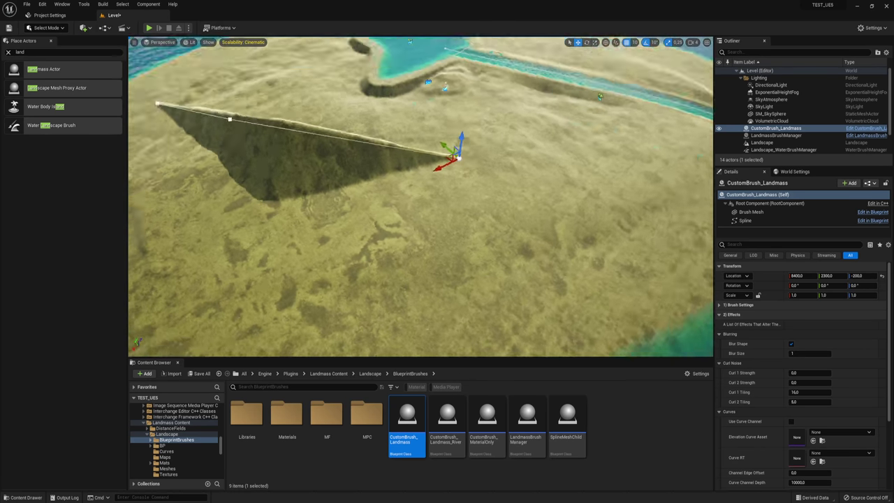
pyautogui.moveTo(304, 146); pyautogui.dragTo(304, 145, button='right')
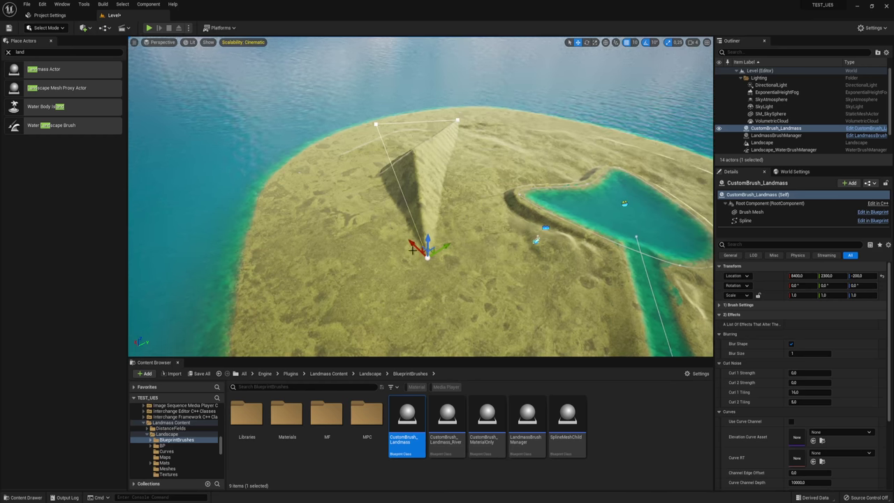
pyautogui.moveTo(413, 246); pyautogui.dragTo(282, 221)
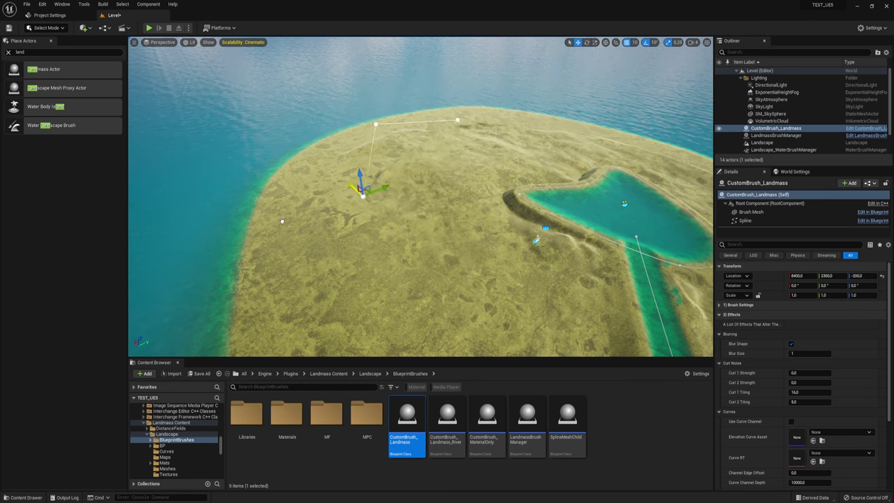
pyautogui.moveTo(255, 161)
pyautogui.mouseDown()
pyautogui.moveTo(372, 268)
pyautogui.moveTo(345, 247)
pyautogui.moveTo(358, 206)
pyautogui.mouseUp()
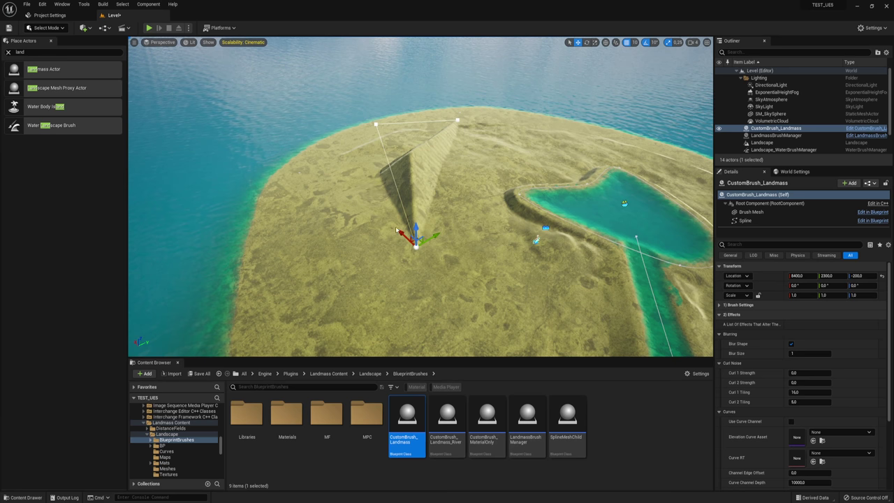
pyautogui.moveTo(437, 236)
pyautogui.mouseDown()
pyautogui.moveTo(415, 226)
pyautogui.moveTo(529, 311)
pyautogui.mouseUp()
# Adjust a ridge point and move the far end right along the back shoreline
pyautogui.scroll(5, 529, 311)
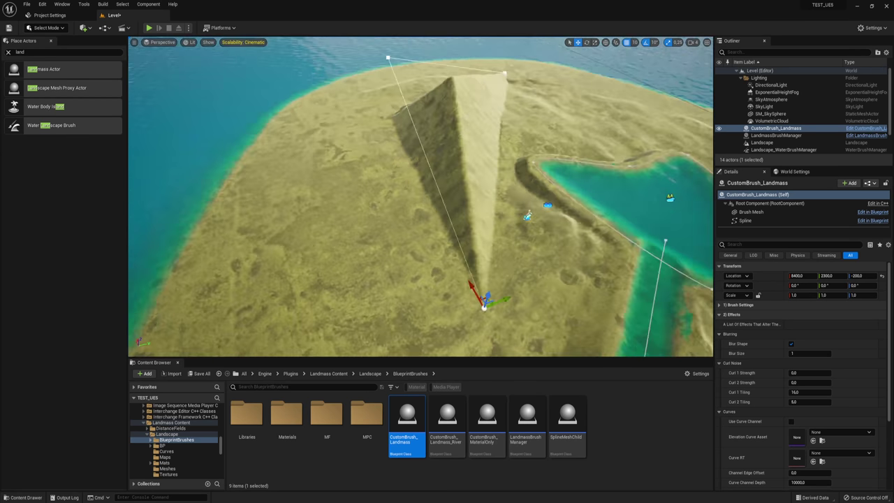
pyautogui.scroll(-5, 571, 249)
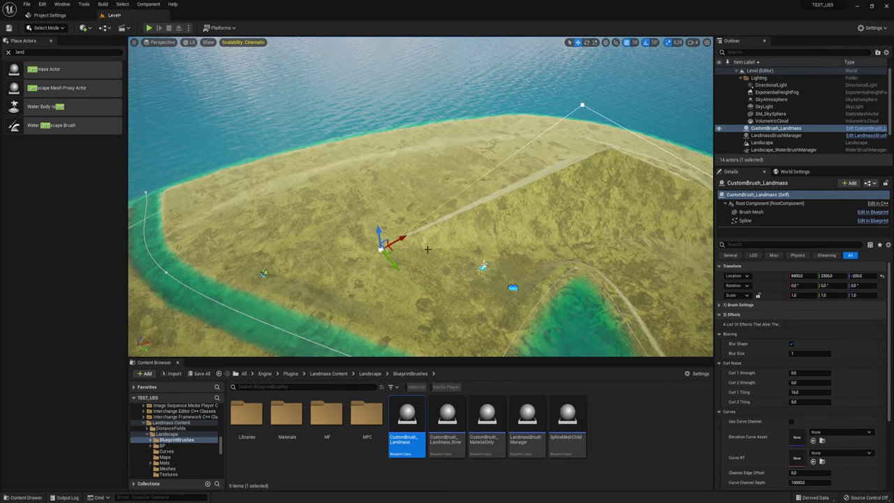
pyautogui.moveTo(392, 267); pyautogui.dragTo(363, 230)
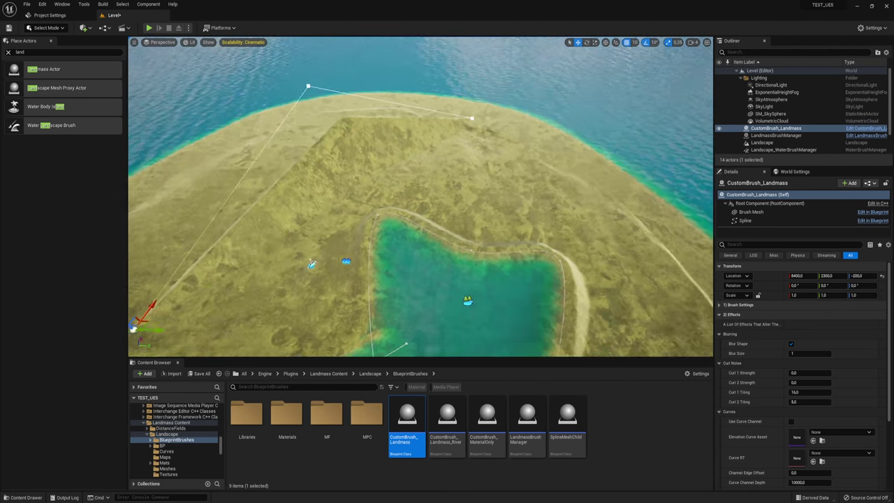
pyautogui.moveTo(363, 231); pyautogui.dragTo(336, 293, button='right')
pyautogui.moveTo(466, 145); pyautogui.dragTo(439, 146, button='right')
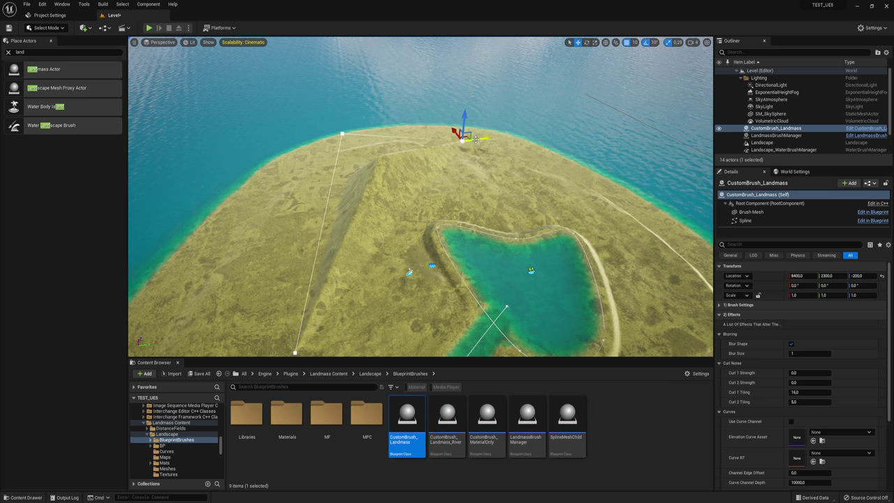
pyautogui.moveTo(475, 139); pyautogui.dragTo(503, 143)
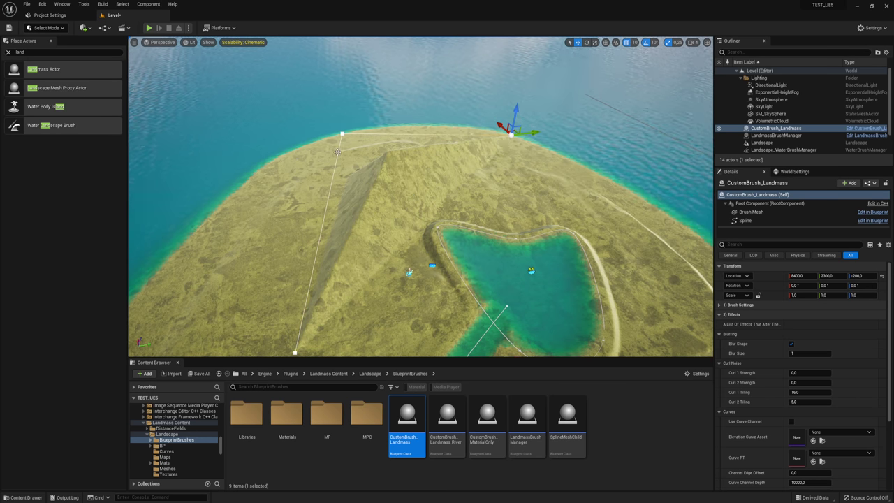
# Add a spline point mid-ridge and pull it down to bend the ridge
pyautogui.rightClick(336, 168)
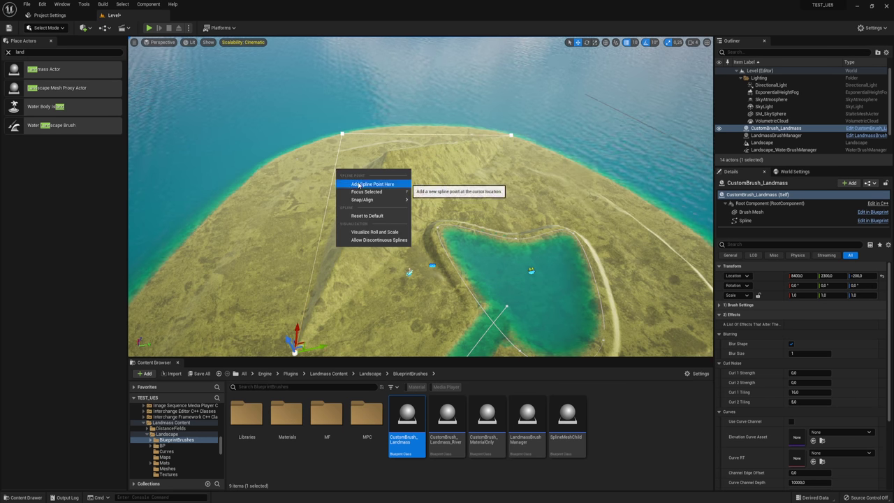
pyautogui.click(367, 180)
pyautogui.moveTo(360, 165)
pyautogui.mouseDown()
pyautogui.moveTo(368, 203)
pyautogui.moveTo(289, 211)
pyautogui.mouseUp()
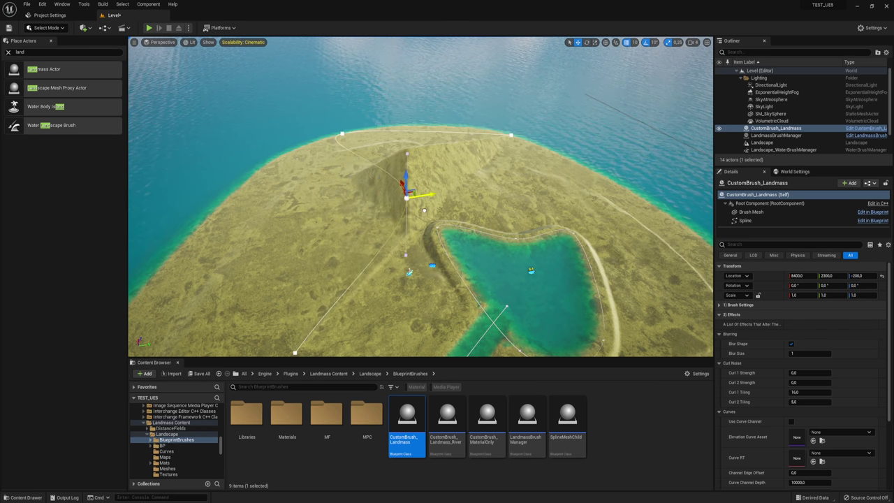
pyautogui.moveTo(288, 210); pyautogui.dragTo(294, 182, button='right')
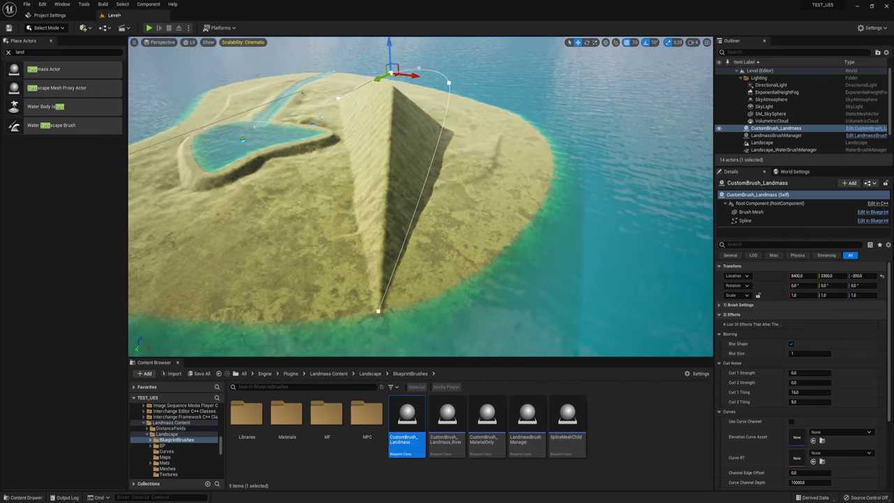
pyautogui.moveTo(293, 182); pyautogui.dragTo(429, 183, button='right')
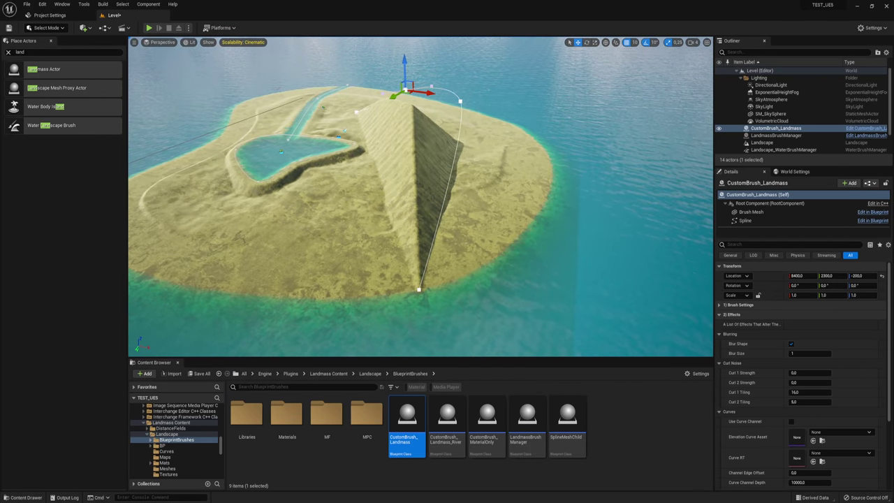
# Add a second spline point to curve the ridge, then move the end point to reshape its tail
pyautogui.rightClick(455, 185)
pyautogui.click(482, 194)
pyautogui.moveTo(454, 160)
pyautogui.mouseDown()
pyautogui.moveTo(493, 187)
pyautogui.moveTo(482, 184)
pyautogui.moveTo(431, 248)
pyautogui.mouseUp()
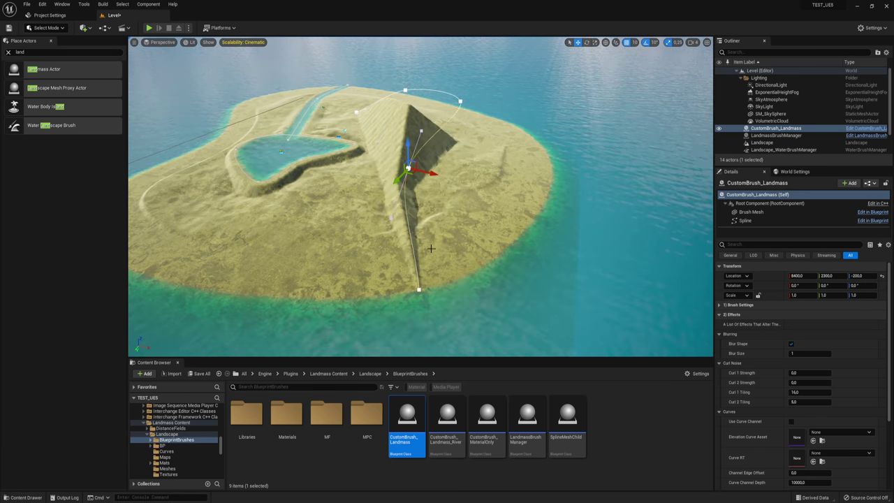
pyautogui.click(418, 287)
pyautogui.moveTo(435, 298); pyautogui.dragTo(382, 278)
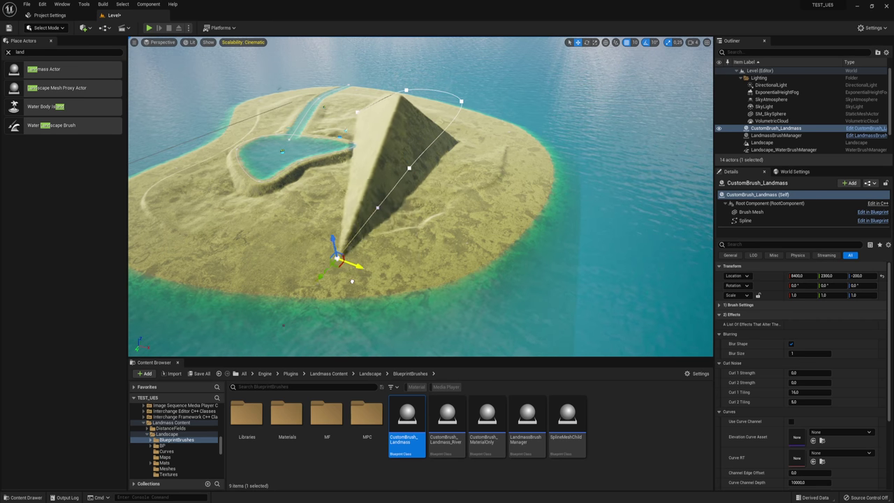
pyautogui.moveTo(431, 173); pyautogui.dragTo(418, 182, button='right')
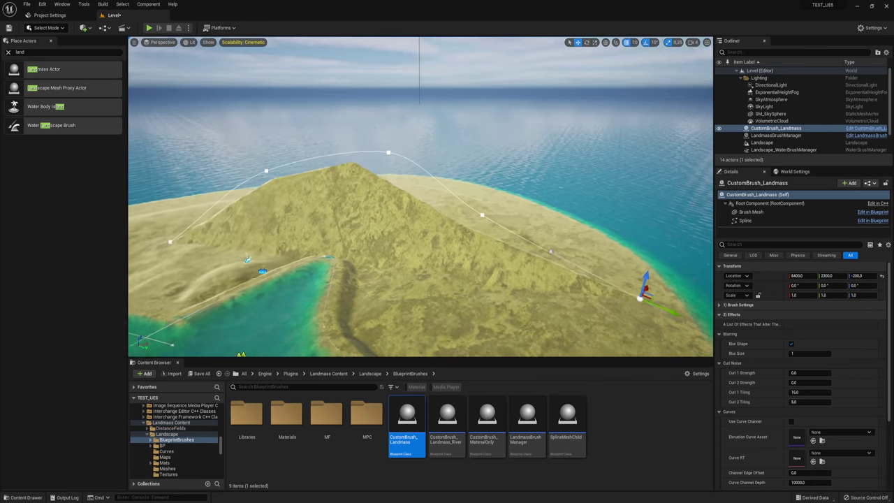
pyautogui.moveTo(434, 140); pyautogui.dragTo(434, 140, button='right')
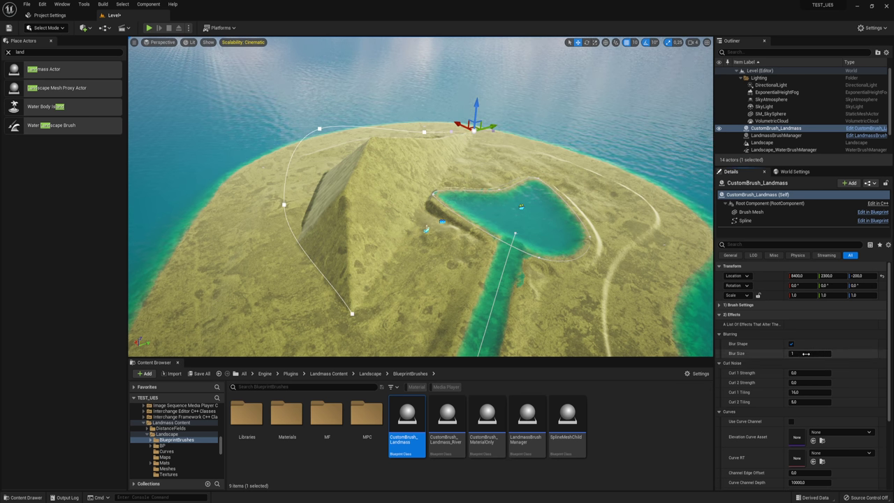
# Try Blur Size values of 17, 12, 5 and 3 on the landmass brush to soften the ridge
pyautogui.write('1')
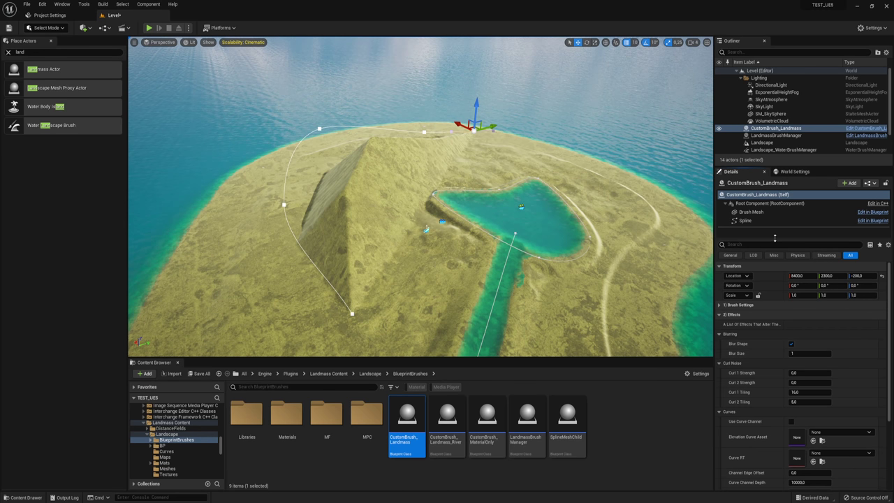
pyautogui.click(775, 128)
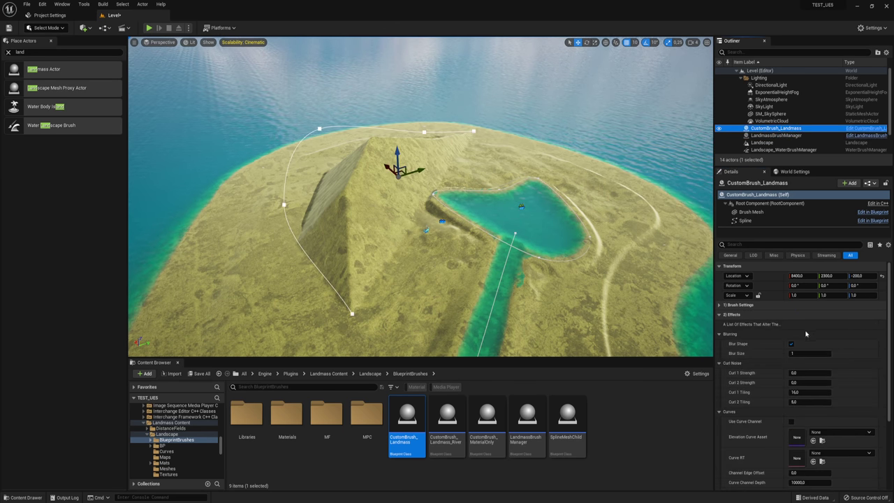
pyautogui.click(810, 353)
pyautogui.write('3')
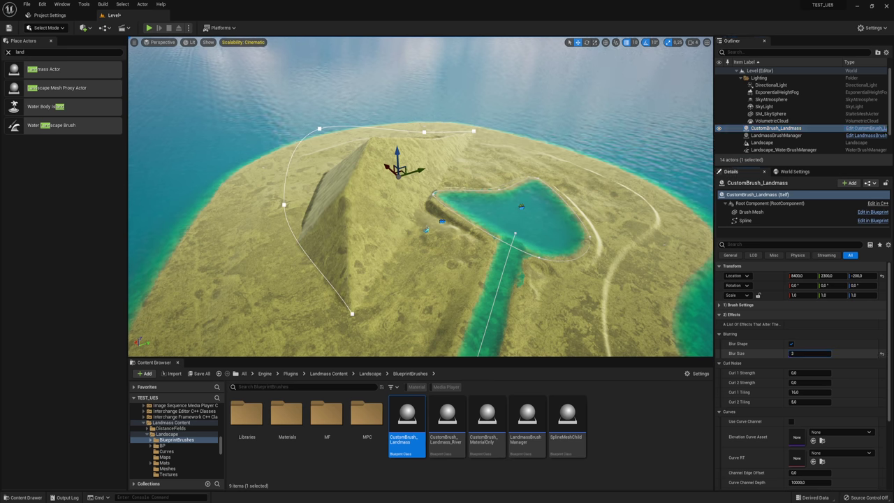
pyautogui.write('17')
pyautogui.press('Return')
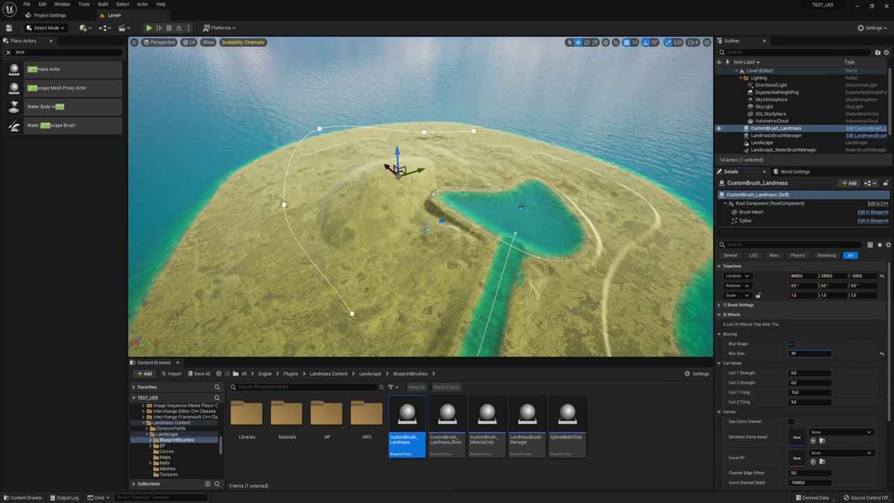
pyautogui.write('12')
pyautogui.press('Return')
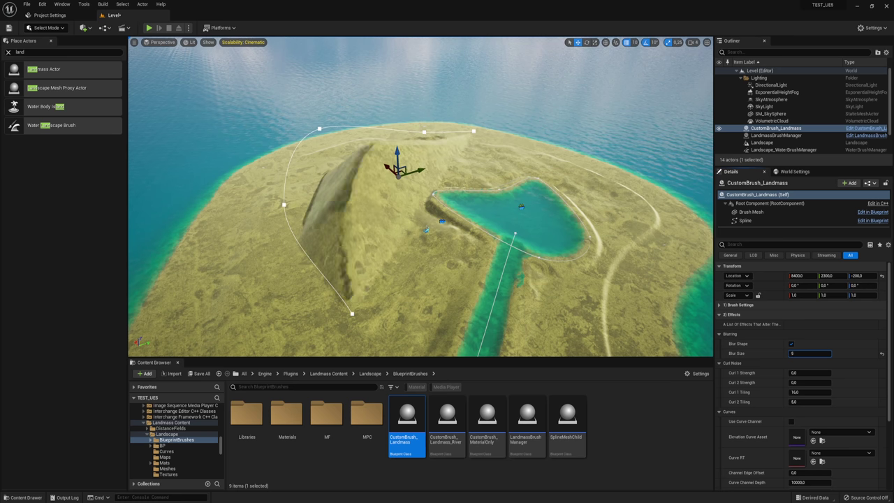
pyautogui.write('5')
pyautogui.press('Return')
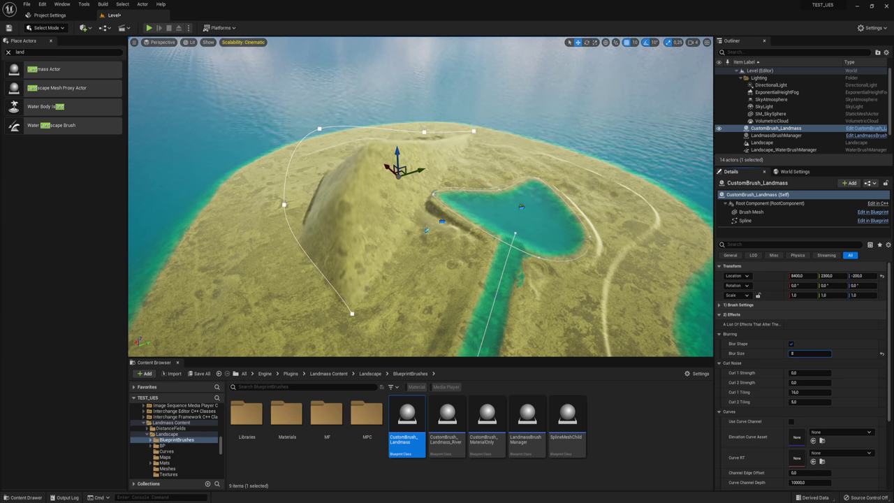
pyautogui.write('3')
pyautogui.press('Return')
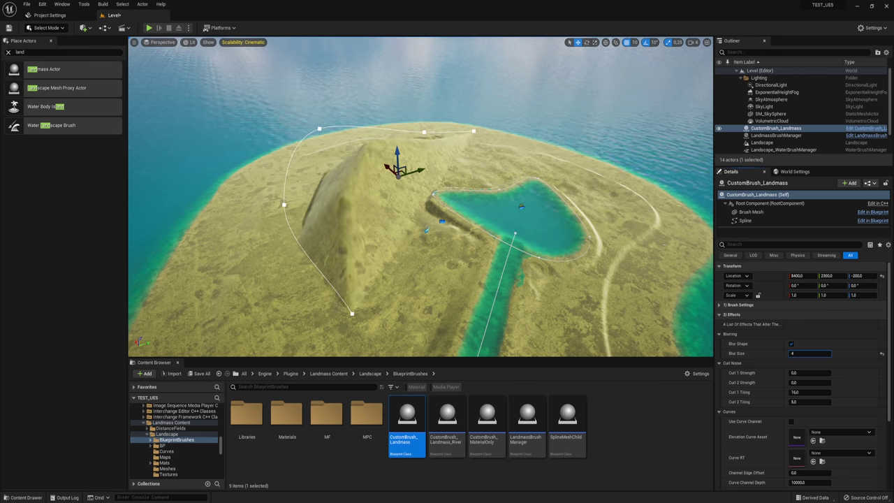
# Set Curl 1 Strength to about 0.87 and Curl 1 Tiling to about 2.69, and raise Curl 2 Strength and Tiling
pyautogui.moveTo(471, 249); pyautogui.dragTo(610, 372, button='right')
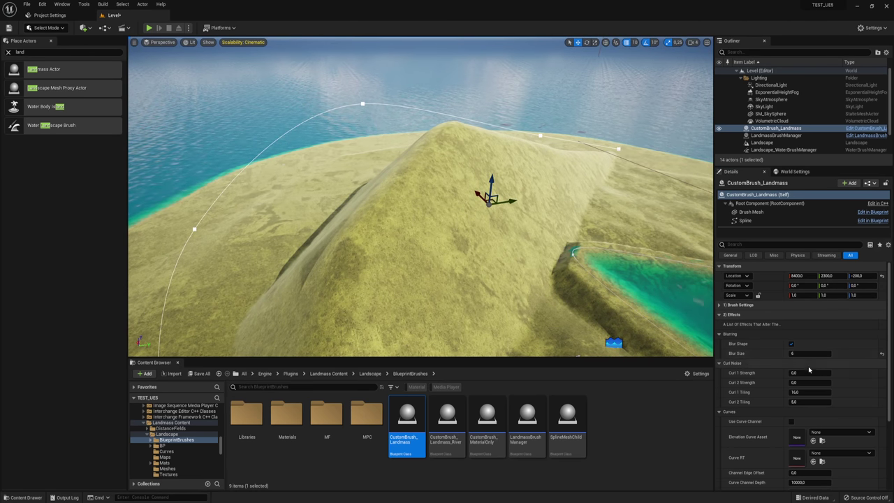
pyautogui.moveTo(803, 372)
pyautogui.mouseDown()
pyautogui.moveTo(828, 372)
pyautogui.moveTo(817, 372)
pyautogui.mouseUp()
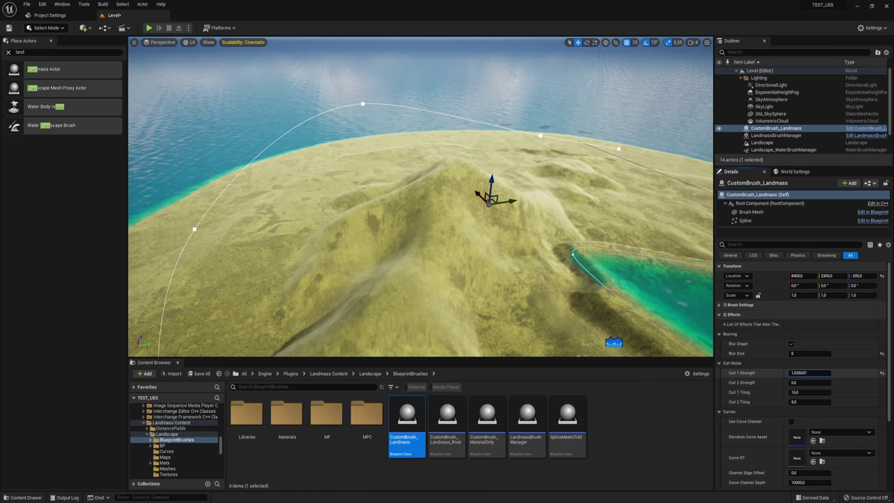
pyautogui.moveTo(614, 340)
pyautogui.mouseDown(button='right')
pyautogui.moveTo(542, 323)
pyautogui.moveTo(530, 349)
pyautogui.mouseUp(button='right')
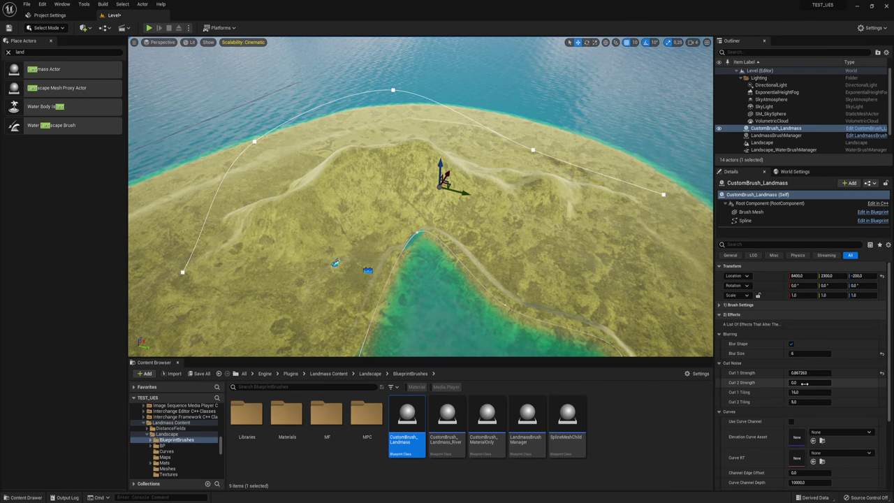
pyautogui.moveTo(803, 382)
pyautogui.mouseDown()
pyautogui.moveTo(782, 392)
pyautogui.moveTo(813, 392)
pyautogui.moveTo(800, 391)
pyautogui.mouseUp()
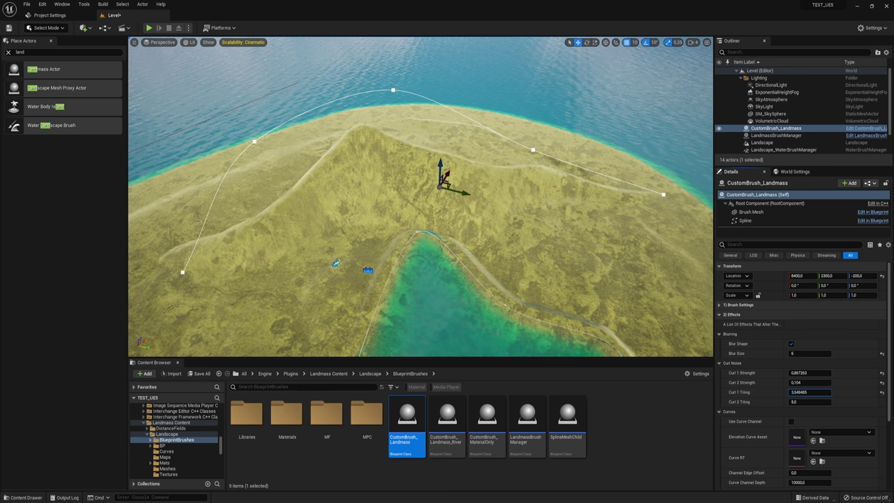
pyautogui.moveTo(557, 347); pyautogui.dragTo(556, 347, button='right')
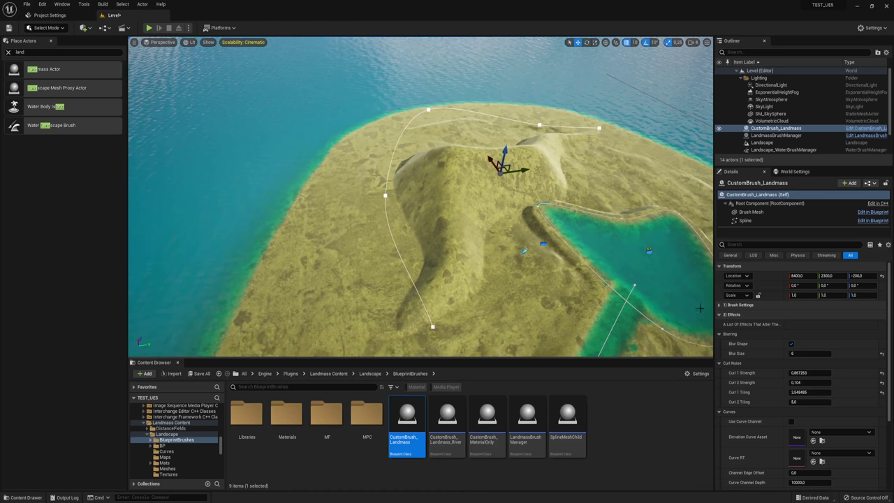
pyautogui.moveTo(808, 402); pyautogui.dragTo(831, 401)
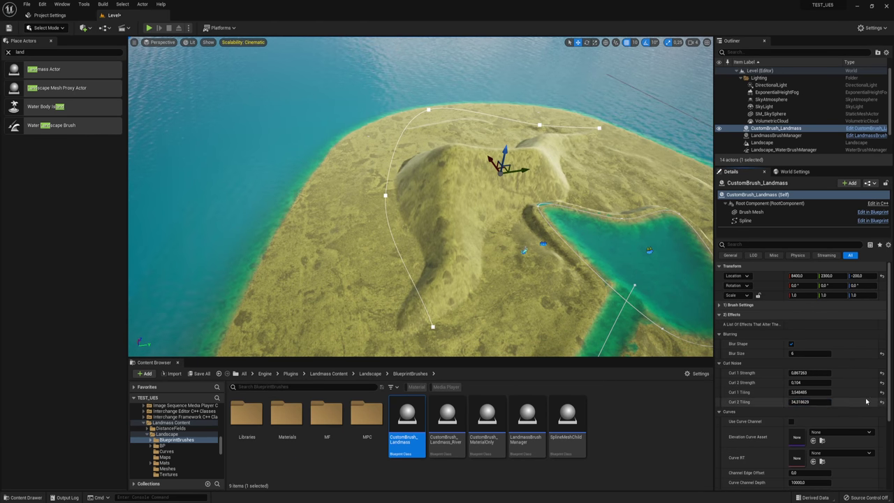
pyautogui.moveTo(810, 392)
pyautogui.mouseDown()
pyautogui.moveTo(796, 392)
pyautogui.moveTo(834, 383)
pyautogui.moveTo(803, 392)
pyautogui.mouseUp()
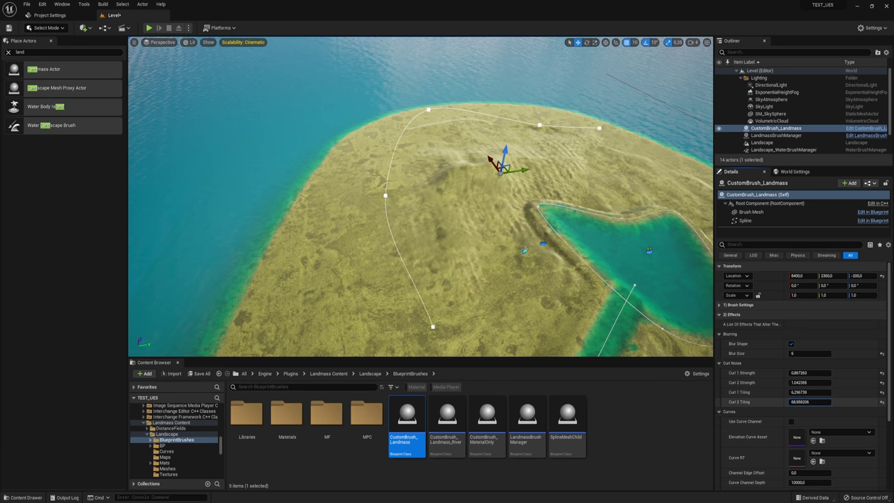
# Raise the brush to make the hill taller, shift it to X 11540, and lower Curl 2 Strength to about 0.47
pyautogui.moveTo(506, 151); pyautogui.dragTo(507, 137)
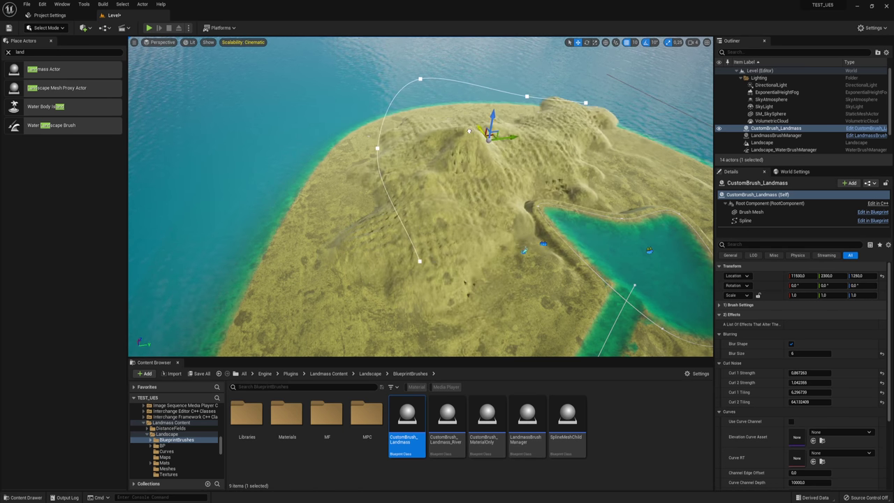
pyautogui.moveTo(494, 147); pyautogui.dragTo(424, 137)
pyautogui.moveTo(517, 166); pyautogui.dragTo(517, 112, button='right')
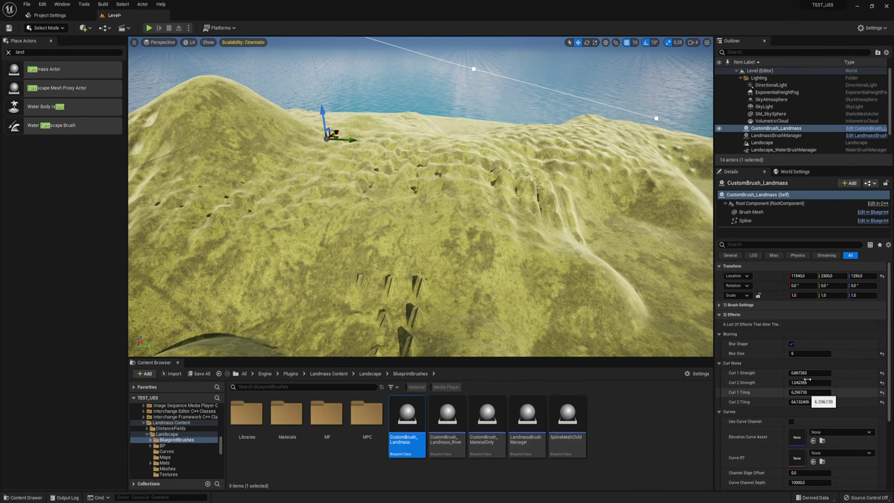
pyautogui.moveTo(806, 382); pyautogui.dragTo(776, 382)
pyautogui.moveTo(585, 236); pyautogui.dragTo(486, 222, button='right')
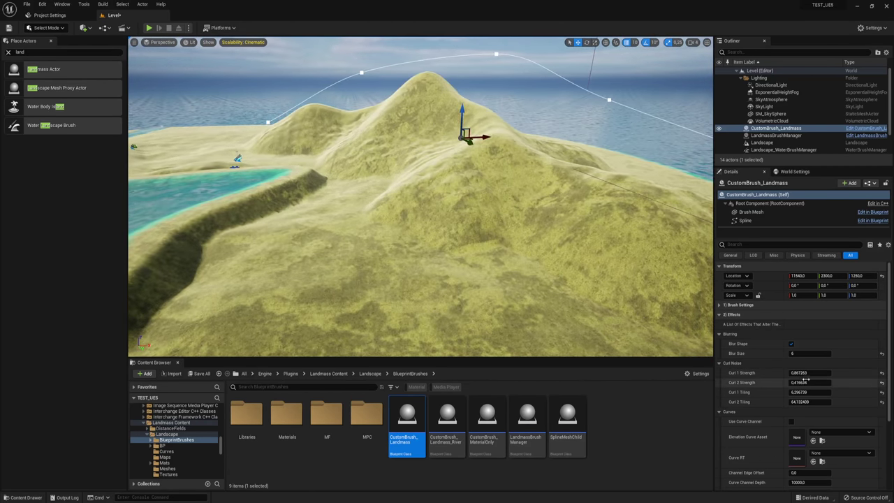
pyautogui.moveTo(810, 382); pyautogui.dragTo(796, 372)
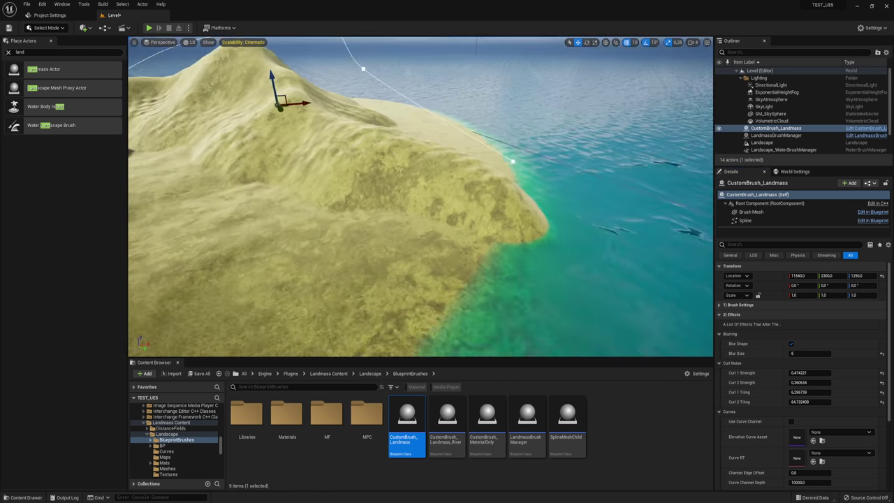
# Pull the ridge's shoreline end point back onto the hill
pyautogui.moveTo(386, 152); pyautogui.dragTo(386, 152, button='right')
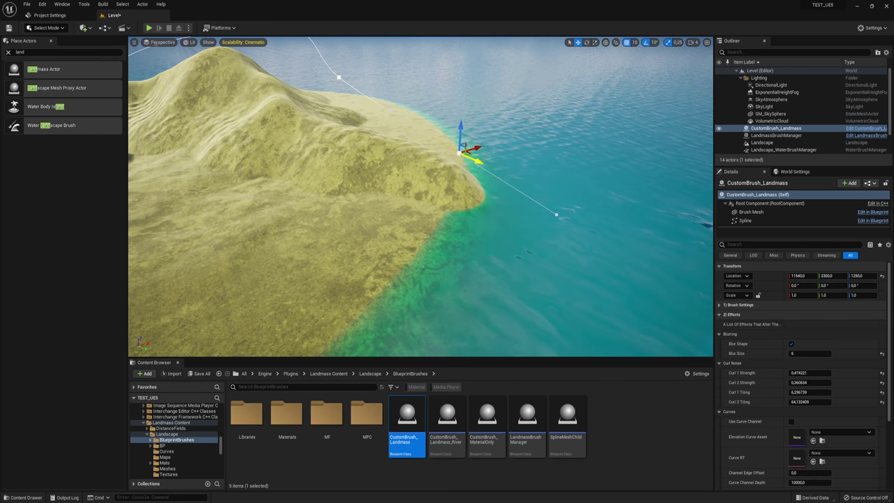
pyautogui.moveTo(442, 133); pyautogui.dragTo(442, 132, button='right')
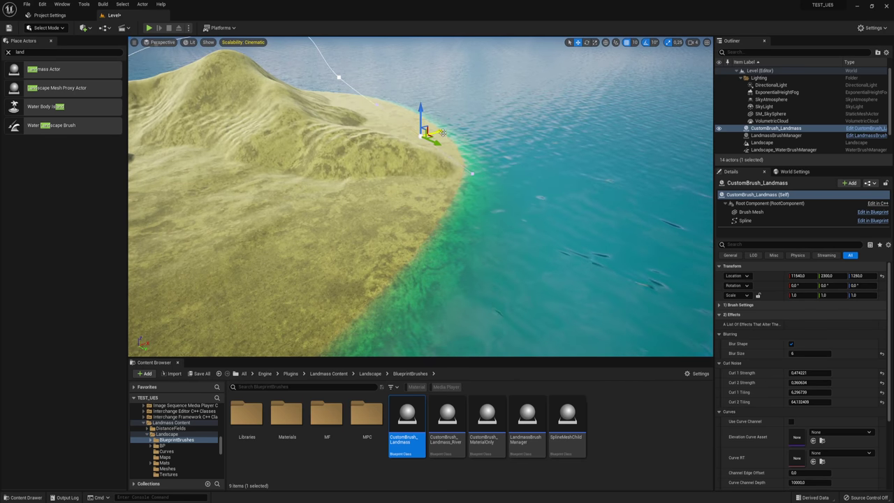
pyautogui.moveTo(442, 133); pyautogui.dragTo(343, 162)
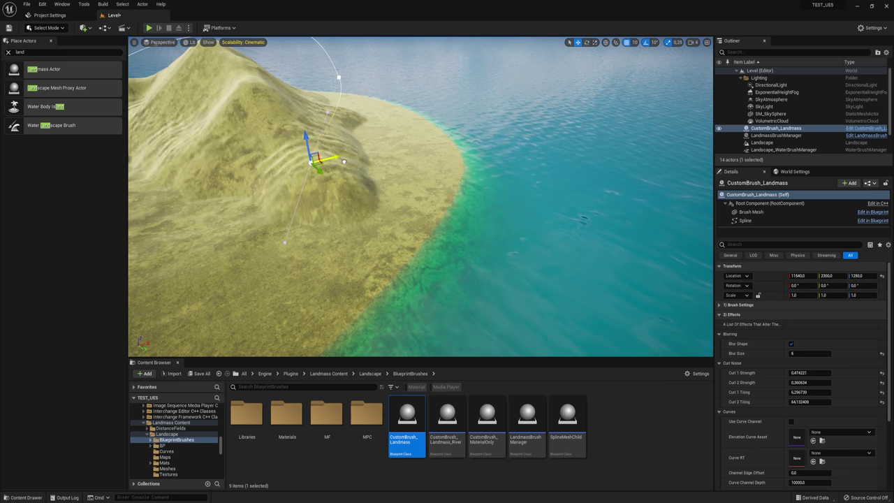
pyautogui.moveTo(401, 153); pyautogui.dragTo(401, 154, button='right')
# Use the Flatten sculpt tool to create a plateau on the slope right of the lake
pyautogui.click(46, 27)
pyautogui.click(49, 52)
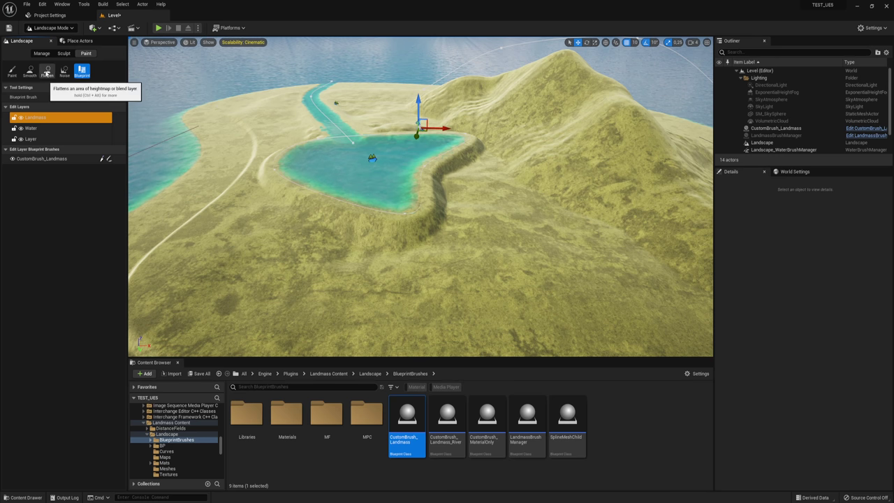
pyautogui.click(47, 72)
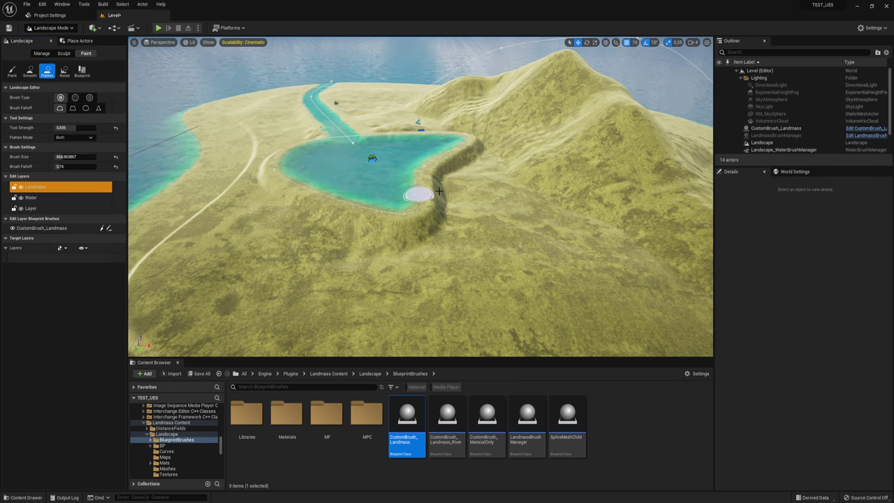
pyautogui.moveTo(401, 154); pyautogui.dragTo(401, 154, button='right')
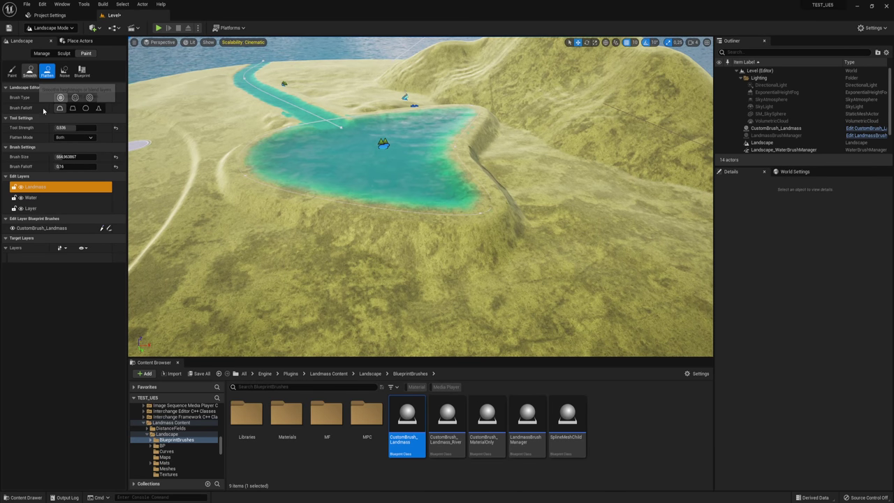
pyautogui.click(64, 54)
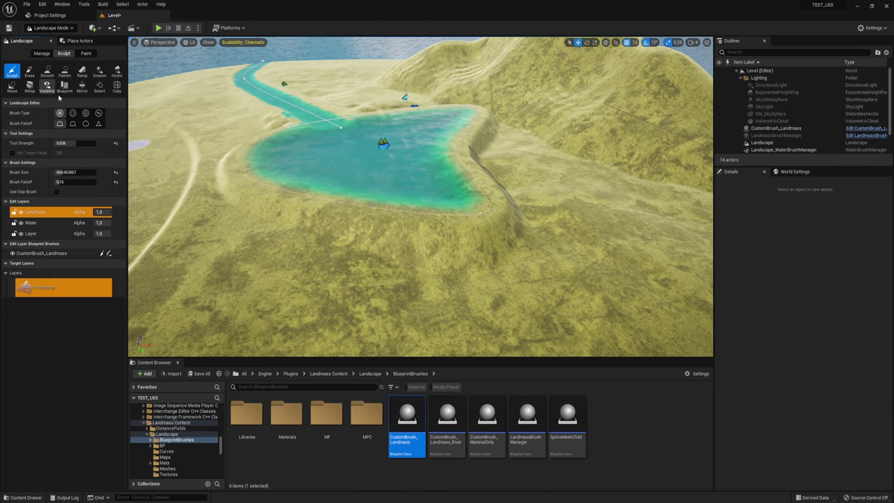
pyautogui.click(64, 72)
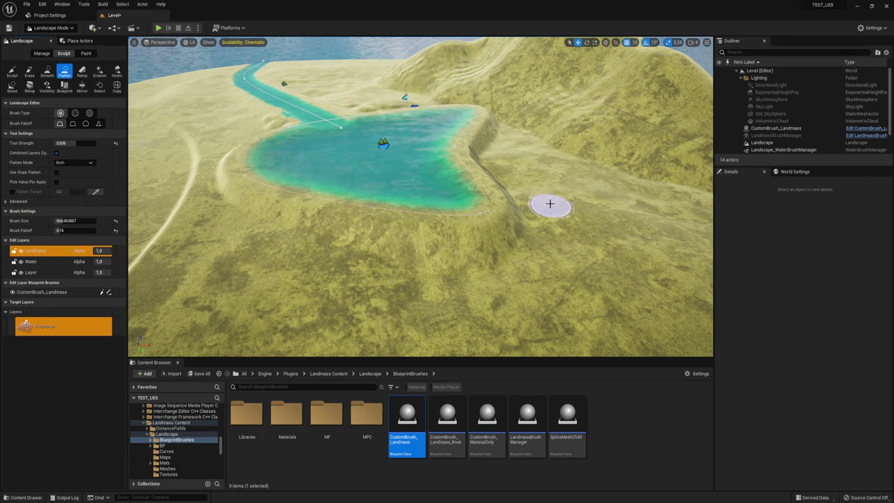
pyautogui.moveTo(528, 209); pyautogui.dragTo(491, 168)
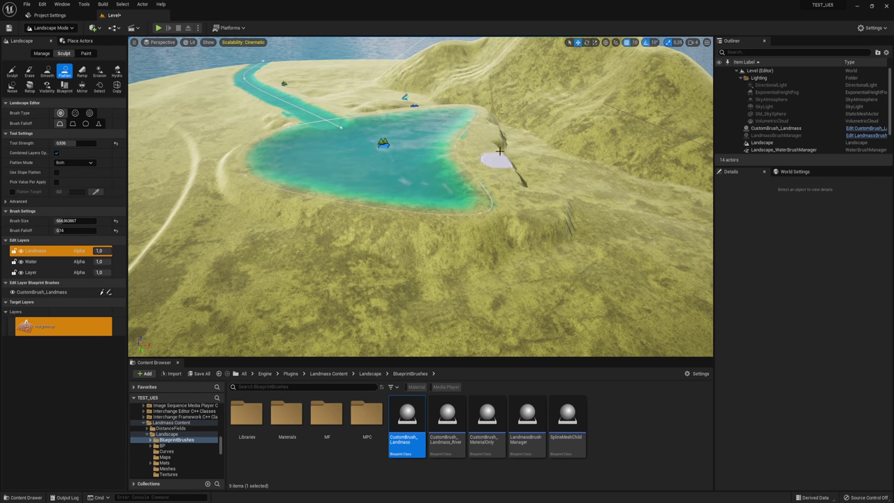
# Smooth the plateau's stepped edges beside the lake
pyautogui.click(47, 71)
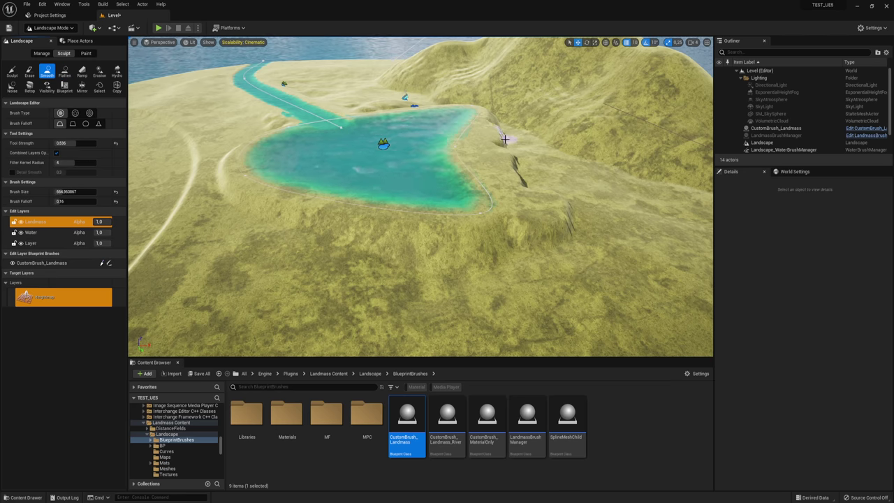
pyautogui.moveTo(505, 139); pyautogui.dragTo(511, 169)
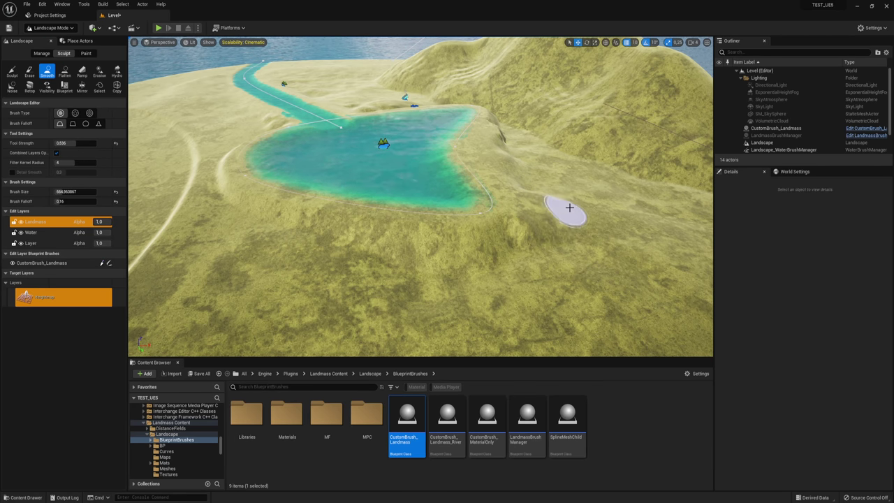
pyautogui.moveTo(569, 208); pyautogui.dragTo(481, 258, button='right')
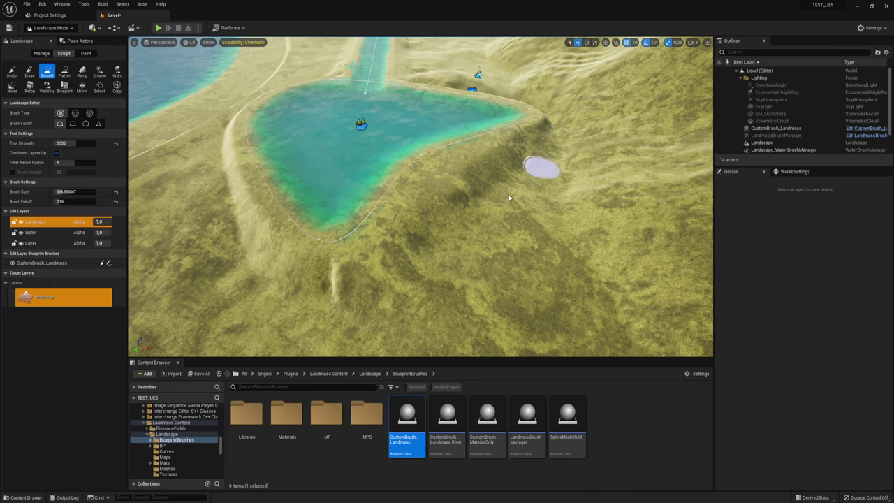
pyautogui.moveTo(509, 198); pyautogui.dragTo(389, 221, button='right')
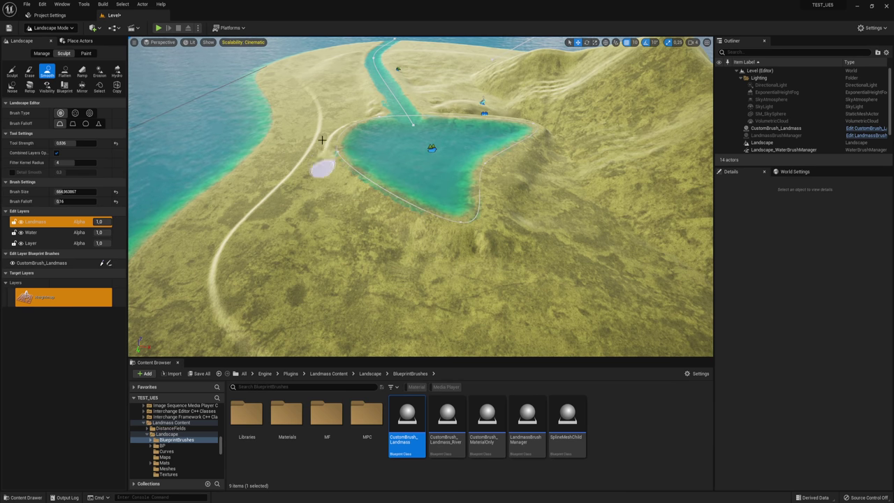
pyautogui.moveTo(328, 159)
pyautogui.mouseDown(button='right')
pyautogui.moveTo(335, 119)
pyautogui.moveTo(329, 159)
pyautogui.mouseUp(button='right')
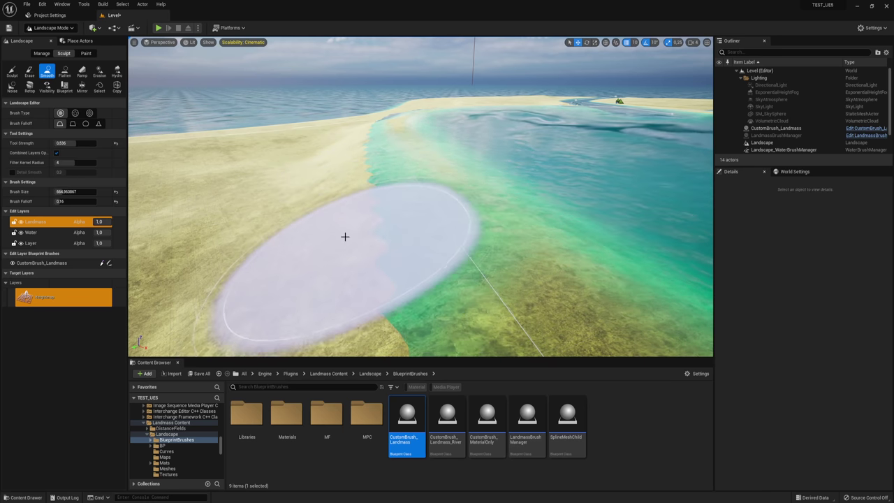
pyautogui.click(29, 72)
# With the Sculpt tool, raise and undo a test mound on the beach, then roughen the lake shoreline
pyautogui.click(11, 71)
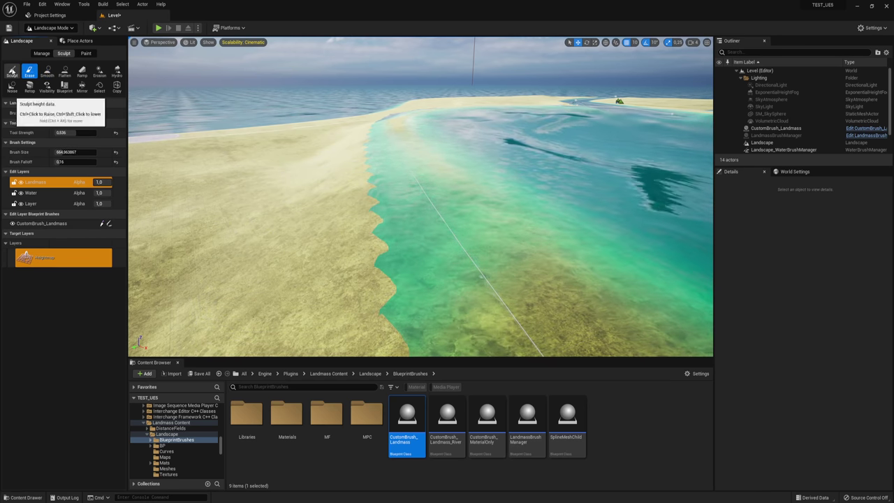
pyautogui.moveTo(350, 202); pyautogui.dragTo(350, 201)
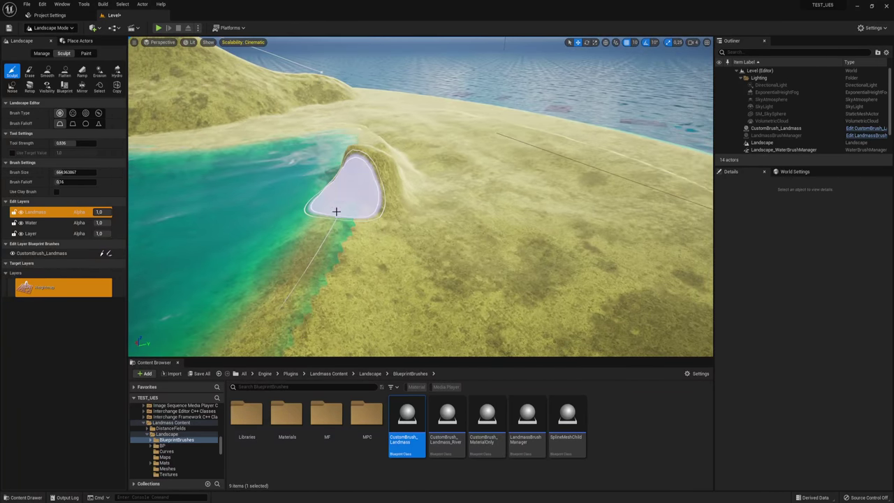
pyautogui.hotkey('ctrl', 'z')
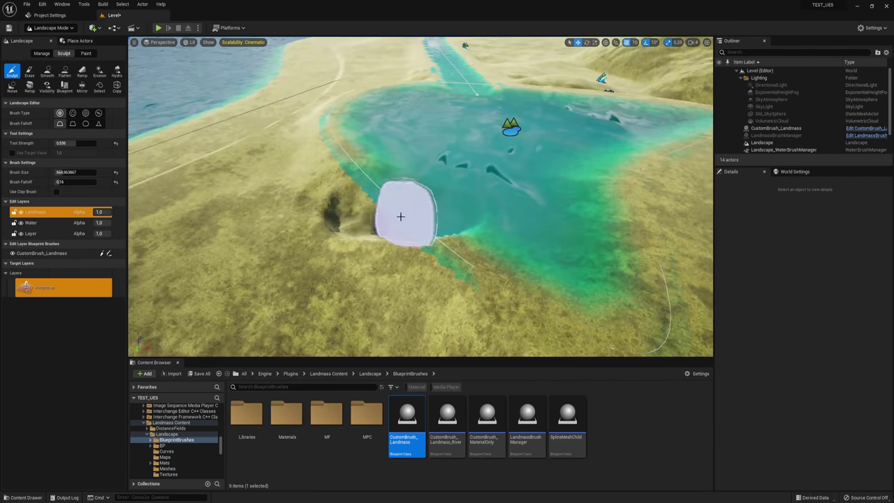
pyautogui.moveTo(400, 217)
pyautogui.mouseDown()
pyautogui.moveTo(452, 221)
pyautogui.moveTo(486, 238)
pyautogui.moveTo(408, 211)
pyautogui.moveTo(411, 223)
pyautogui.mouseUp()
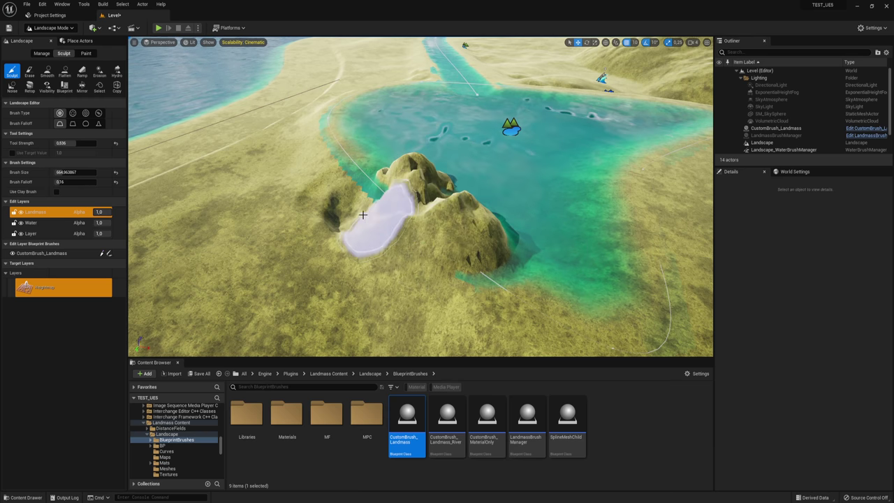
# Raise ridges and bumps along the sand spit between the river and ocean
pyautogui.moveTo(370, 218)
pyautogui.mouseDown(button='right')
pyautogui.moveTo(313, 249)
pyautogui.moveTo(389, 246)
pyautogui.mouseUp(button='right')
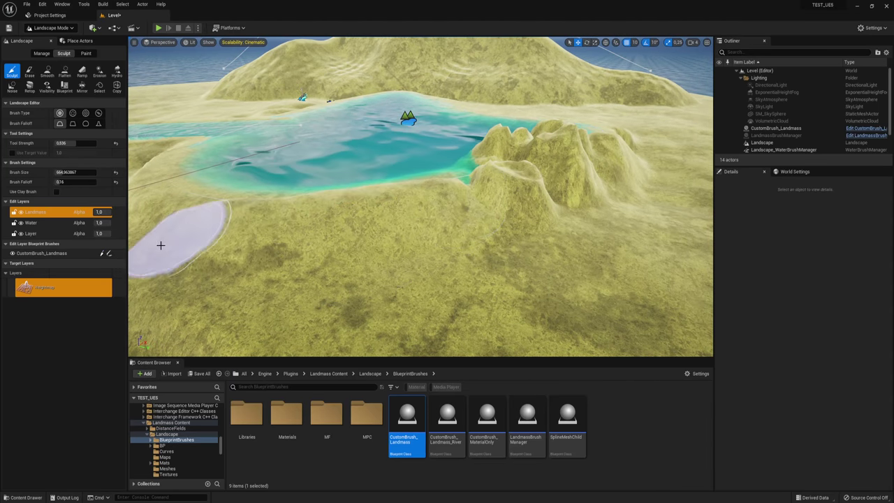
pyautogui.moveTo(160, 246); pyautogui.dragTo(249, 228, button='right')
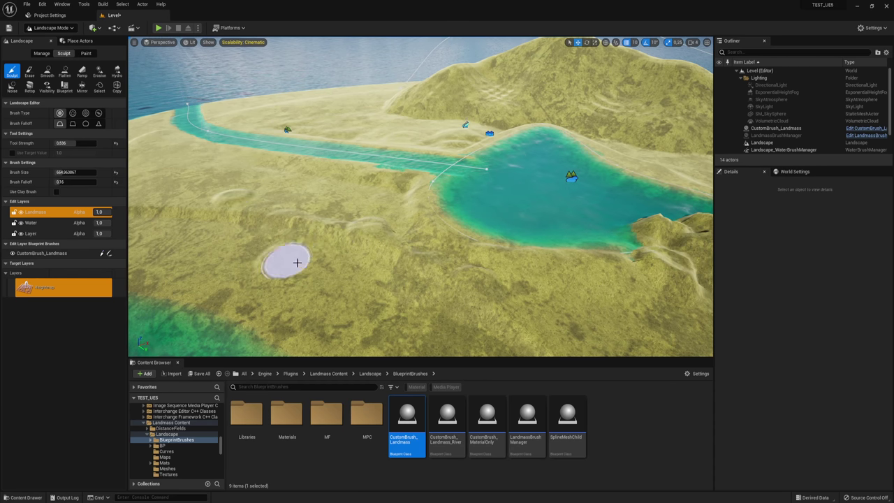
pyautogui.moveTo(379, 273); pyautogui.dragTo(397, 172, button='right')
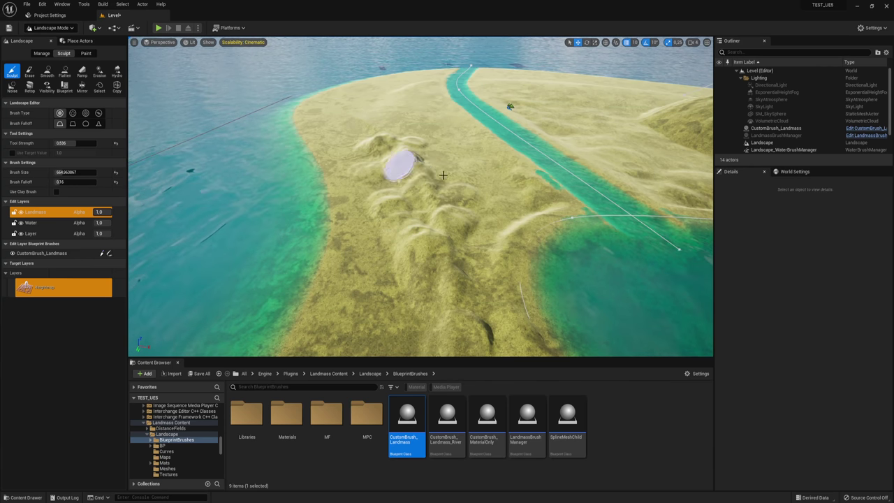
pyautogui.scroll(2, 447, 178)
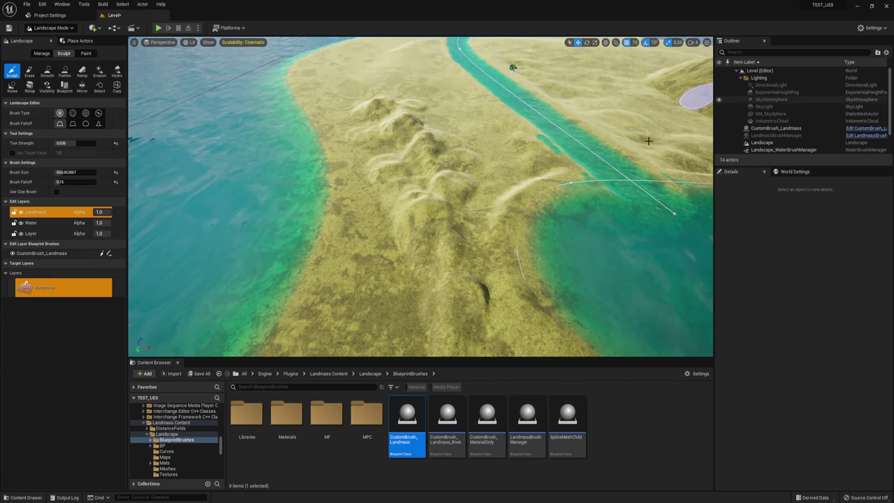
pyautogui.moveTo(401, 142); pyautogui.dragTo(458, 167)
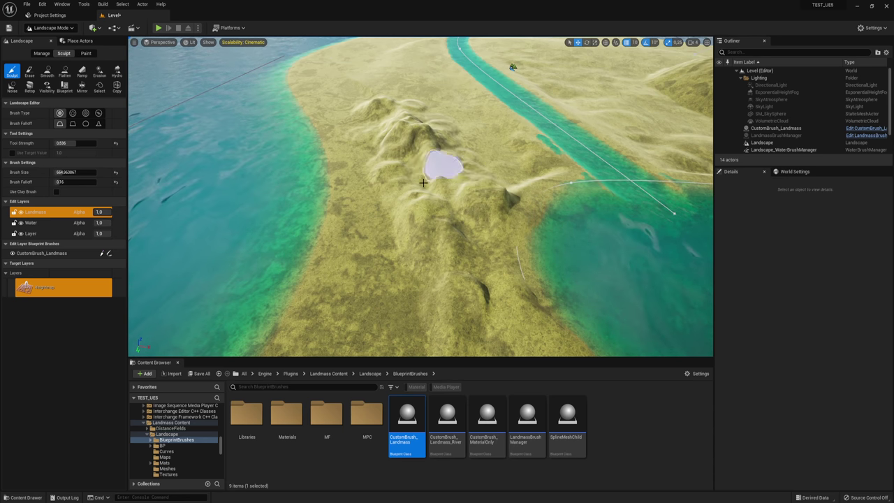
pyautogui.moveTo(423, 182); pyautogui.dragTo(359, 179, button='right')
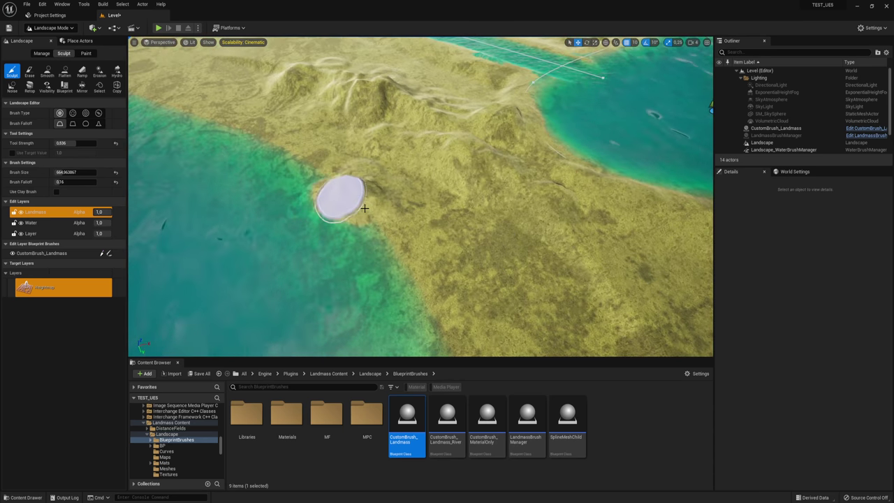
pyautogui.moveTo(407, 195); pyautogui.dragTo(265, 192, button='right')
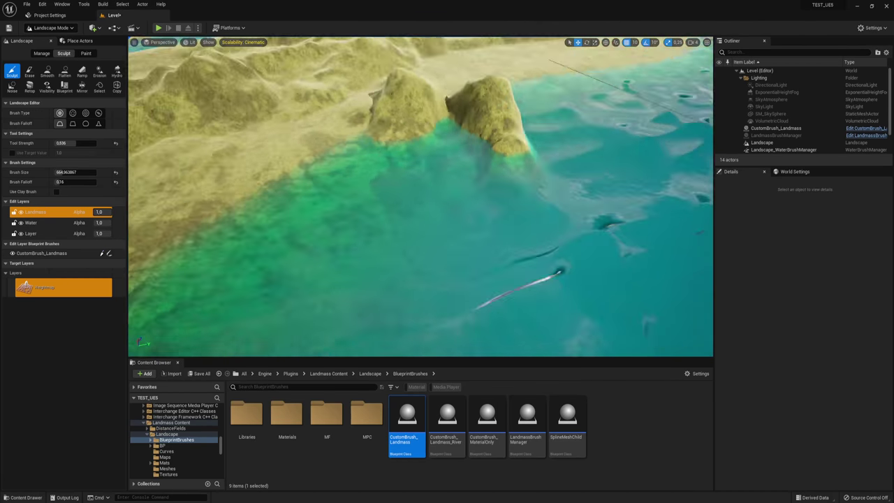
pyautogui.moveTo(407, 196)
pyautogui.mouseDown(button='right')
pyautogui.moveTo(430, 181)
pyautogui.moveTo(425, 202)
pyautogui.mouseUp(button='right')
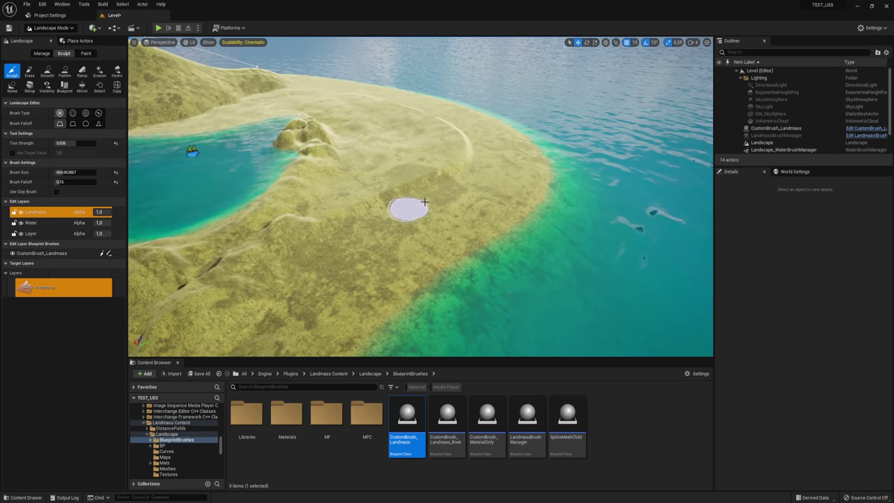
# Pick the Smooth sculpt tool and fly out along the shoreline to face the large hill
pyautogui.click(47, 70)
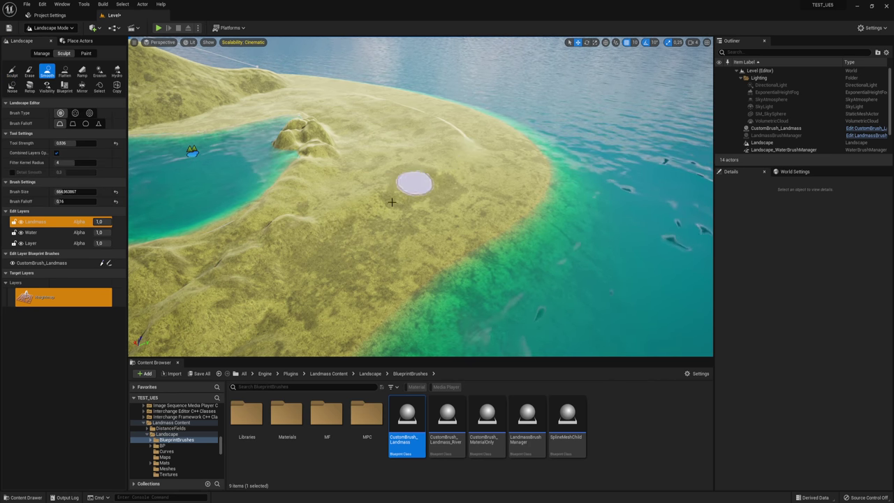
pyautogui.moveTo(341, 212); pyautogui.dragTo(337, 201, button='right')
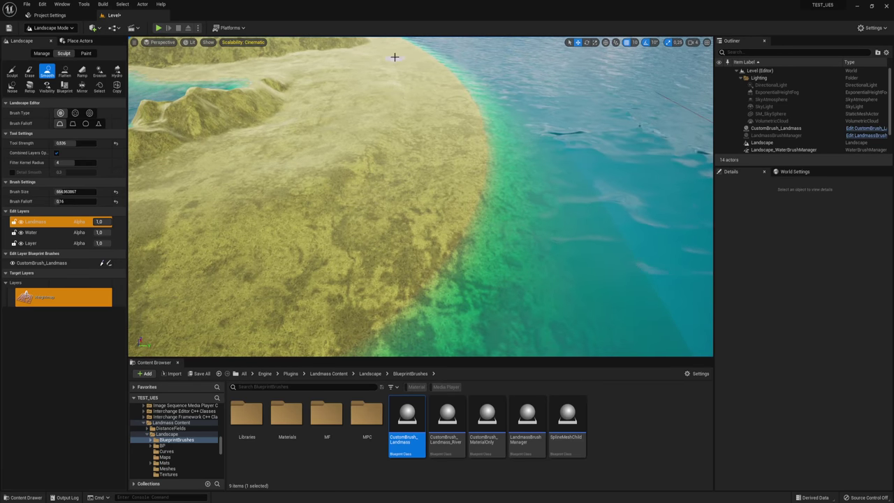
pyautogui.moveTo(393, 76); pyautogui.dragTo(447, 77, button='right')
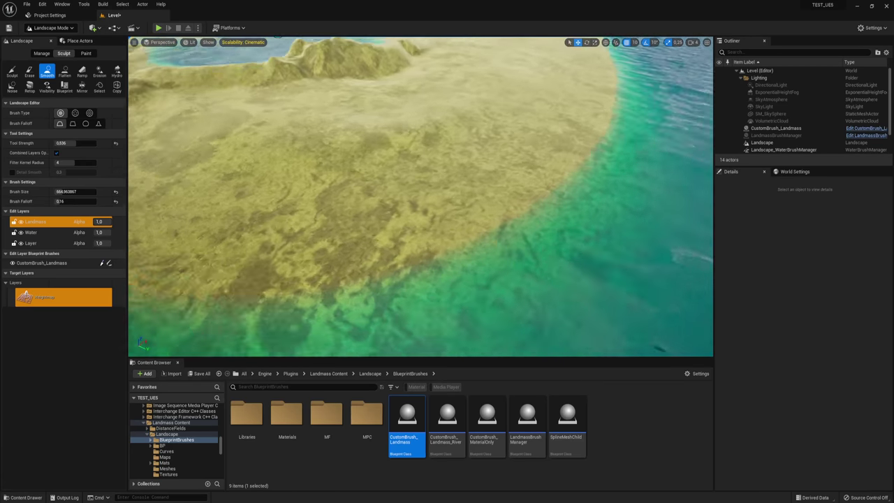
pyautogui.moveTo(476, 156); pyautogui.dragTo(477, 156, button='right')
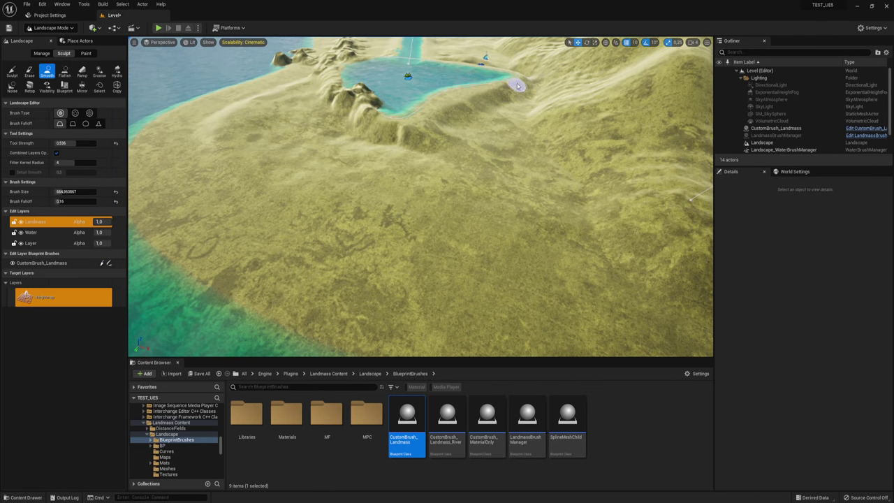
pyautogui.moveTo(527, 82); pyautogui.dragTo(526, 82, button='right')
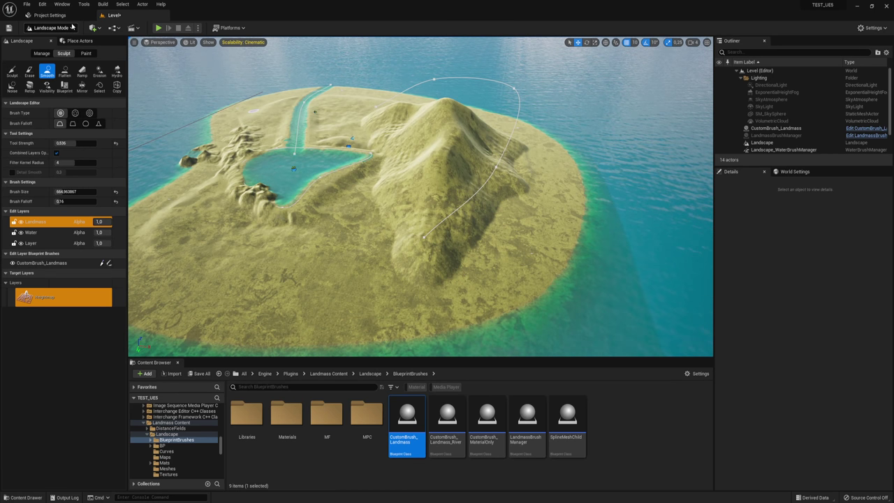
# Select CustomBrush_Landmass and drag a duplicate copy of it over the lake
pyautogui.click(49, 28)
pyautogui.click(43, 36)
pyautogui.click(459, 134)
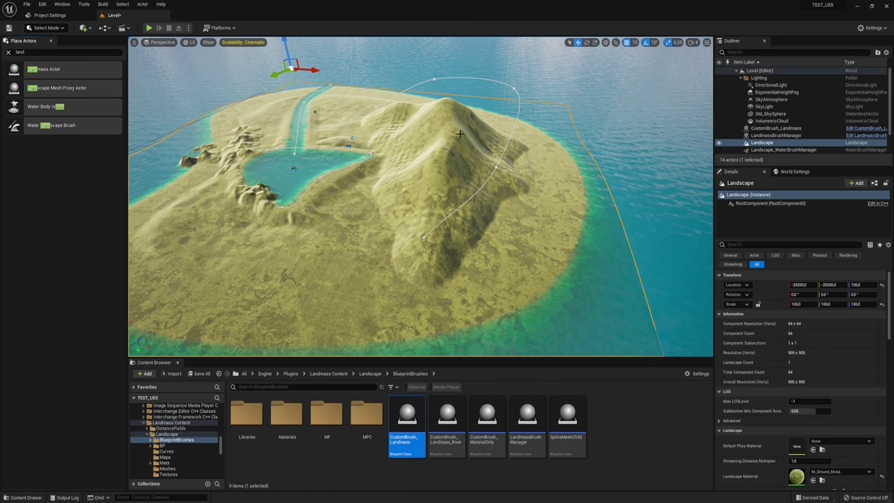
pyautogui.click(514, 88)
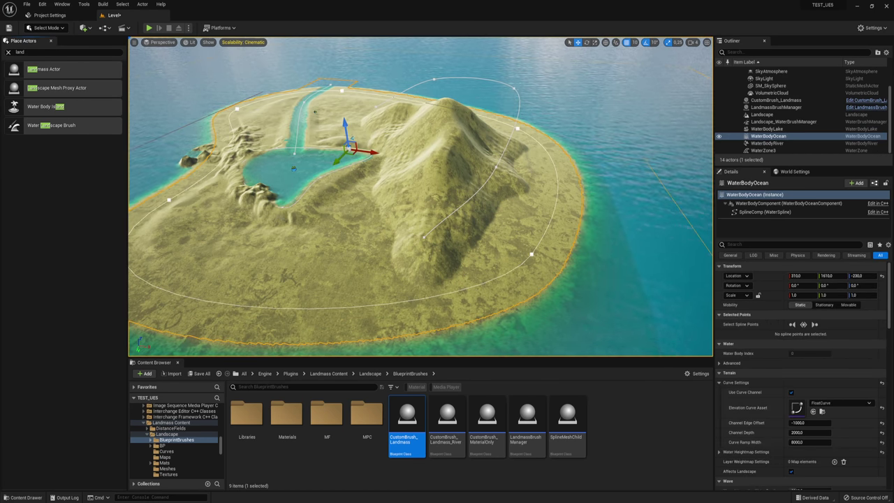
pyautogui.click(514, 88)
pyautogui.moveTo(482, 156)
pyautogui.keyDown('alt'); pyautogui.mouseDown()
pyautogui.moveTo(307, 163)
pyautogui.moveTo(363, 148)
pyautogui.mouseUp(); pyautogui.keyUp('alt')
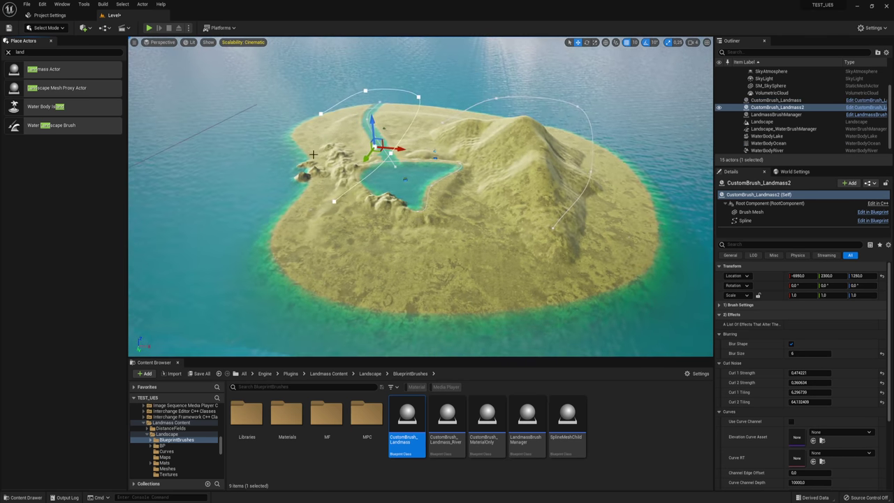
pyautogui.press('e')
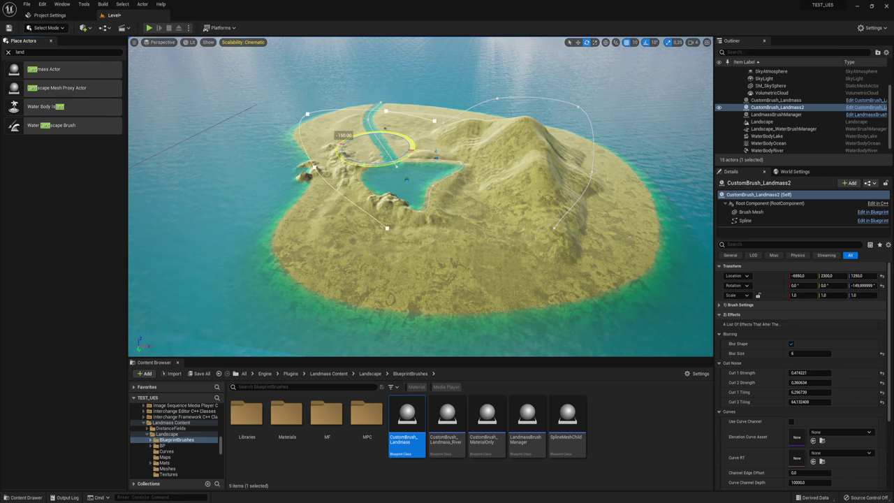
pyautogui.press('w')
# Delete the duplicated CustomBrush_Landmass2 brush so its carved channel disappears
pyautogui.keyDown('alt'); pyautogui.moveTo(345, 185); pyautogui.dragTo(344, 186); pyautogui.keyUp('alt')
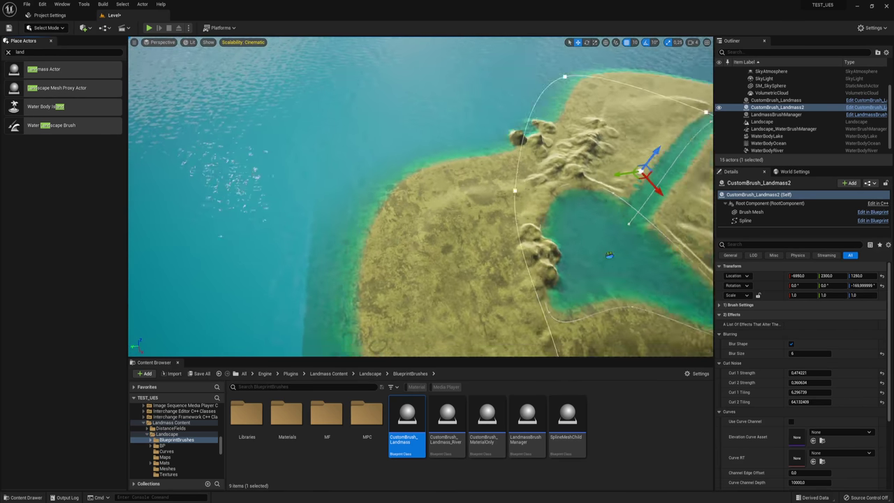
pyautogui.keyDown('alt'); pyautogui.moveTo(454, 170); pyautogui.dragTo(455, 170); pyautogui.keyUp('alt')
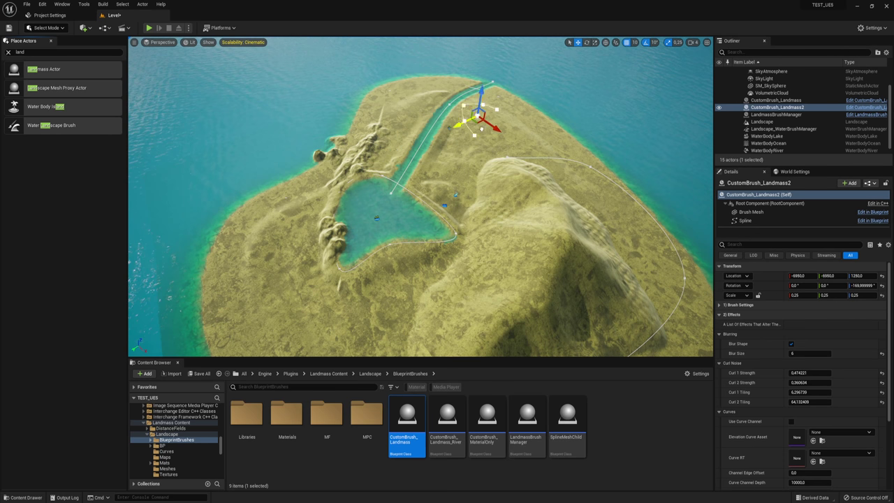
pyautogui.scroll(3, 496, 112)
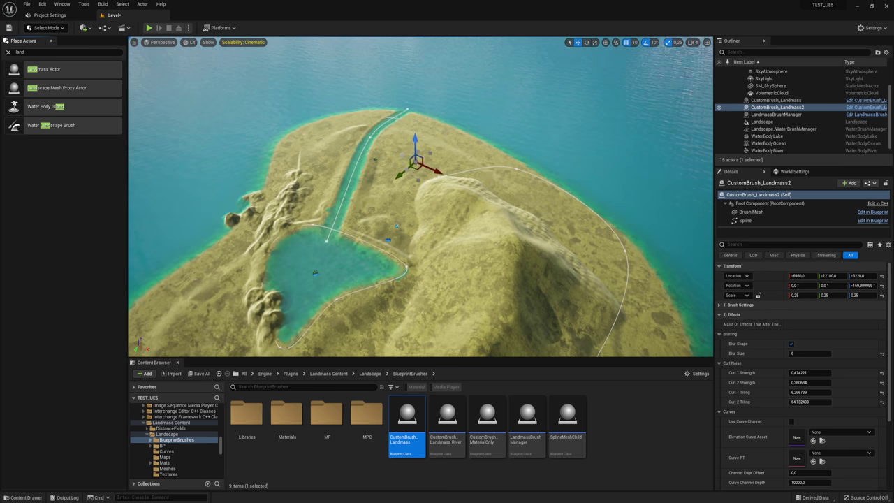
pyautogui.scroll(3, 498, 112)
pyautogui.scroll(3, 498, 113)
pyautogui.scroll(3, 499, 113)
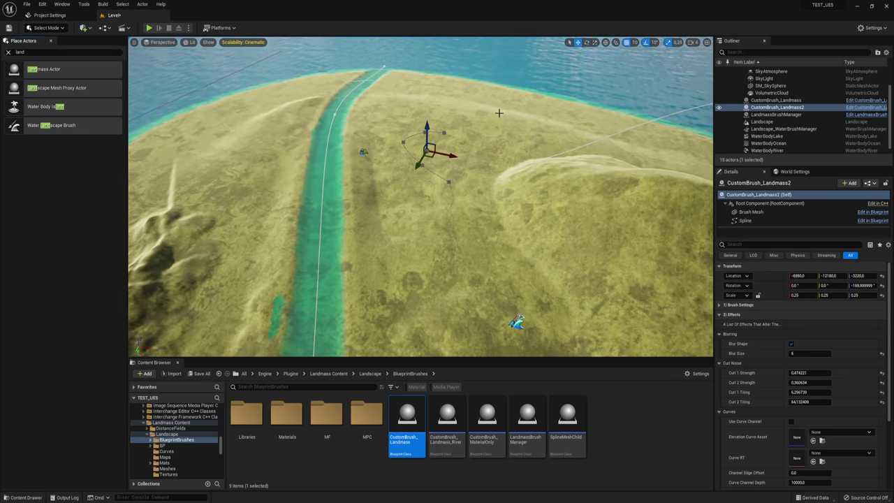
pyautogui.press('Delete')
pyautogui.scroll(-3, 502, 123)
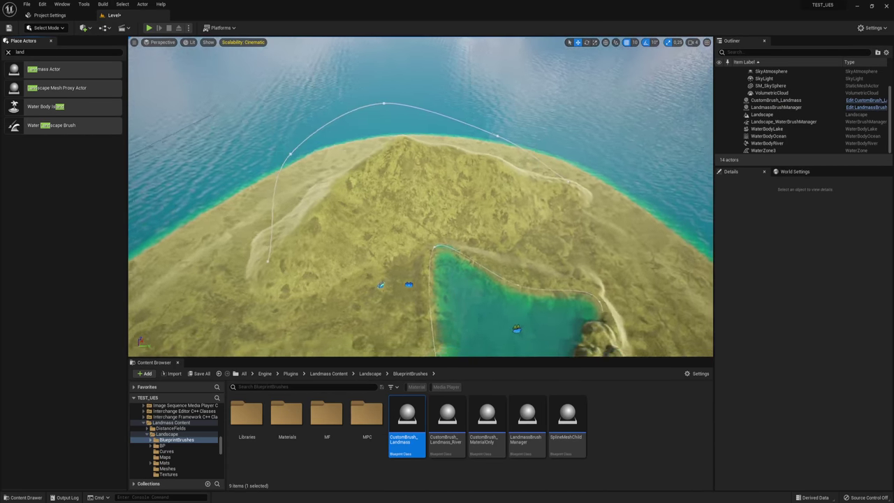
pyautogui.scroll(-2, 502, 124)
pyautogui.click(775, 100)
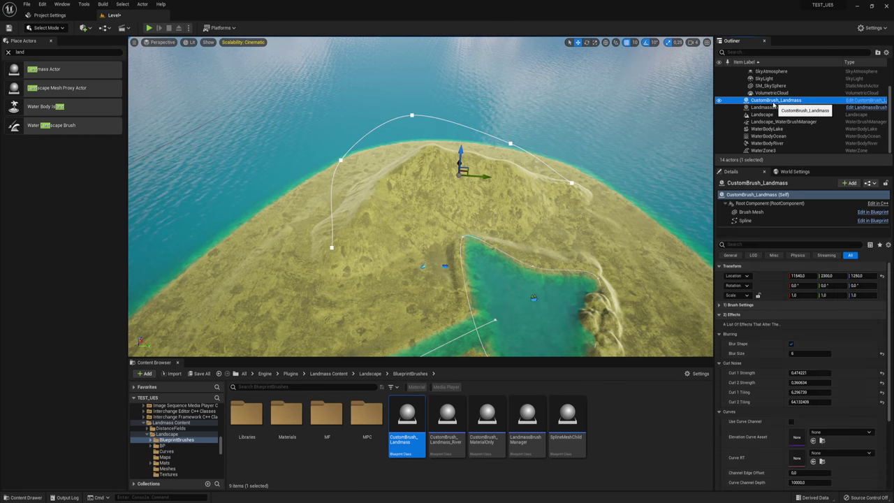
pyautogui.press('f')
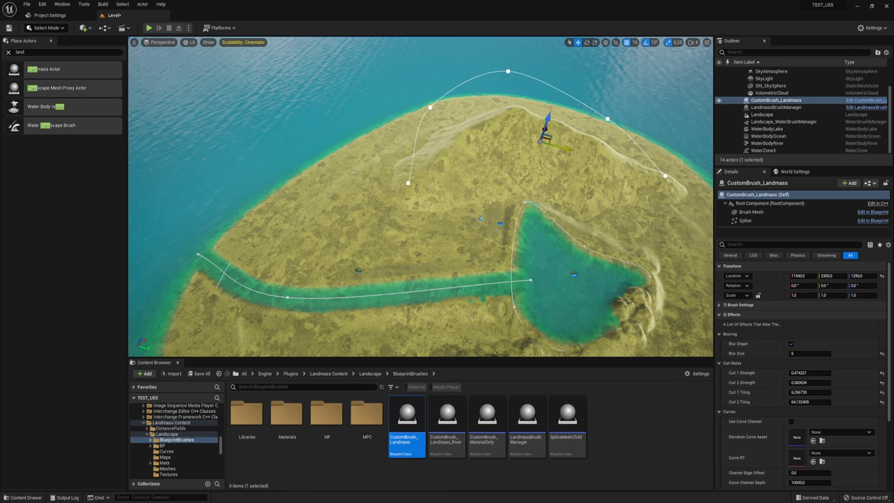
pyautogui.keyDown('alt'); pyautogui.moveTo(562, 146); pyautogui.dragTo(490, 147); pyautogui.keyUp('alt')
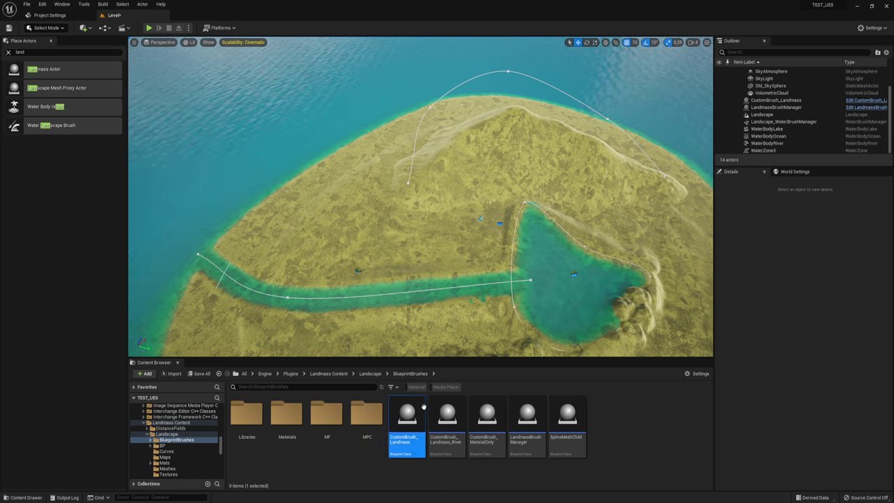
pyautogui.moveTo(407, 419); pyautogui.dragTo(335, 208)
pyautogui.press('f')
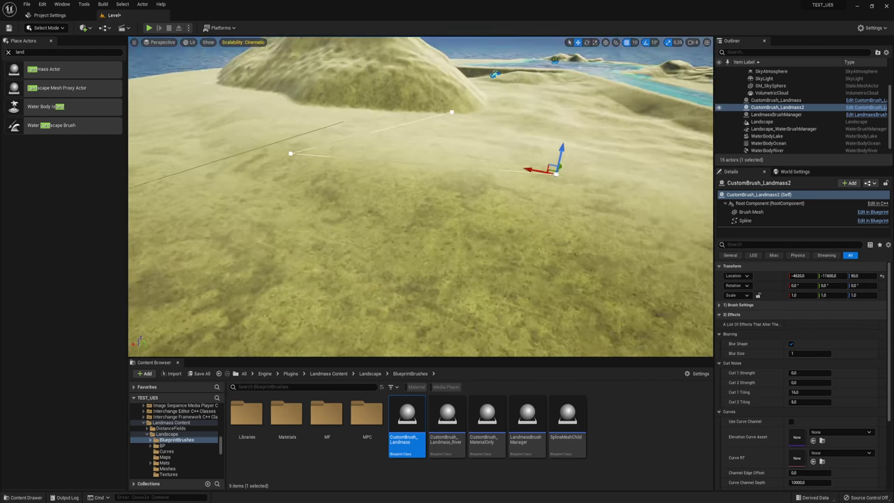
pyautogui.moveTo(432, 209)
pyautogui.keyDown('alt'); pyautogui.mouseDown()
pyautogui.moveTo(366, 202)
pyautogui.moveTo(501, 198)
pyautogui.moveTo(516, 152)
pyautogui.mouseUp(); pyautogui.keyUp('alt')
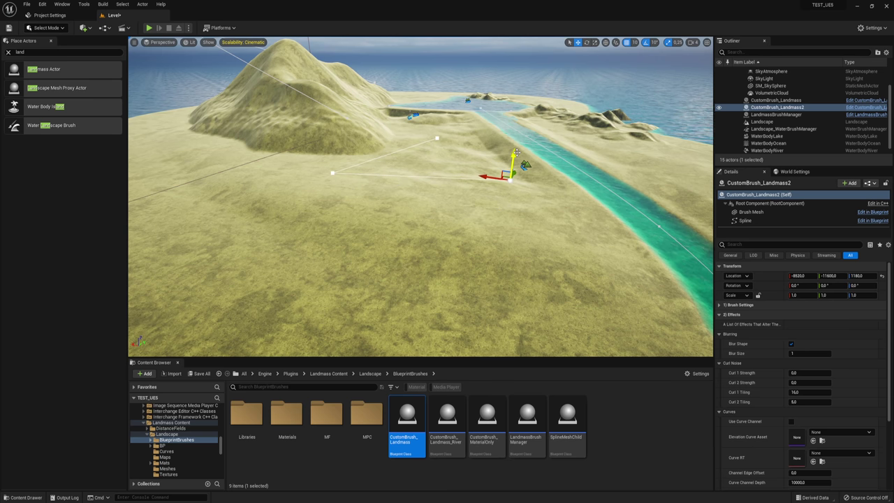
pyautogui.press('Delete')
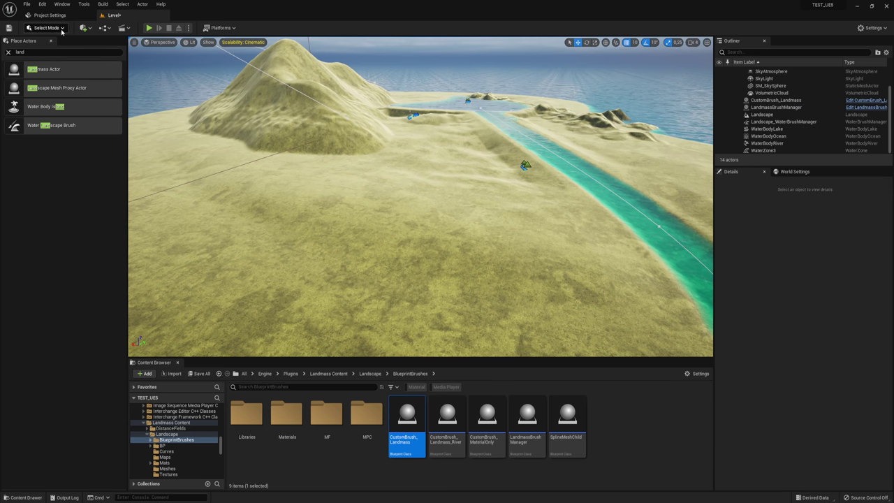
# In Landscape Mode on the Landmass layer, drop a new CustomBrush_Landmass near the shore
pyautogui.click(61, 31)
pyautogui.click(56, 46)
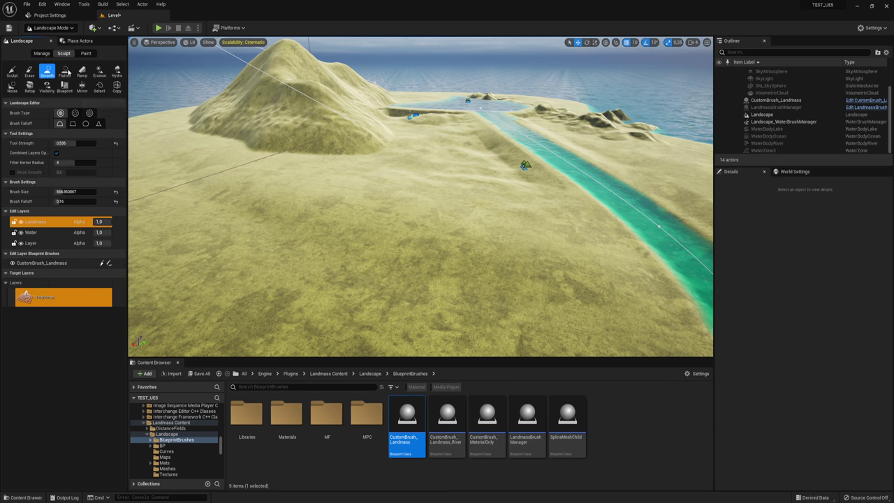
pyautogui.click(39, 225)
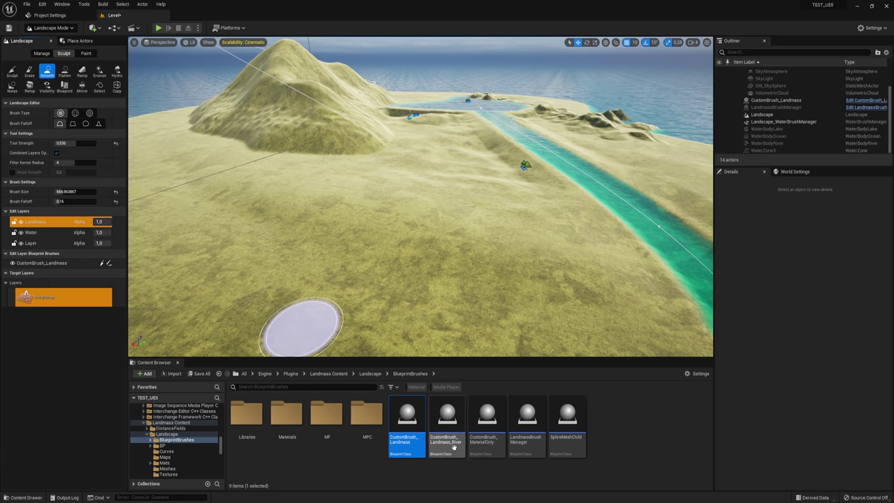
pyautogui.moveTo(407, 414); pyautogui.dragTo(377, 190)
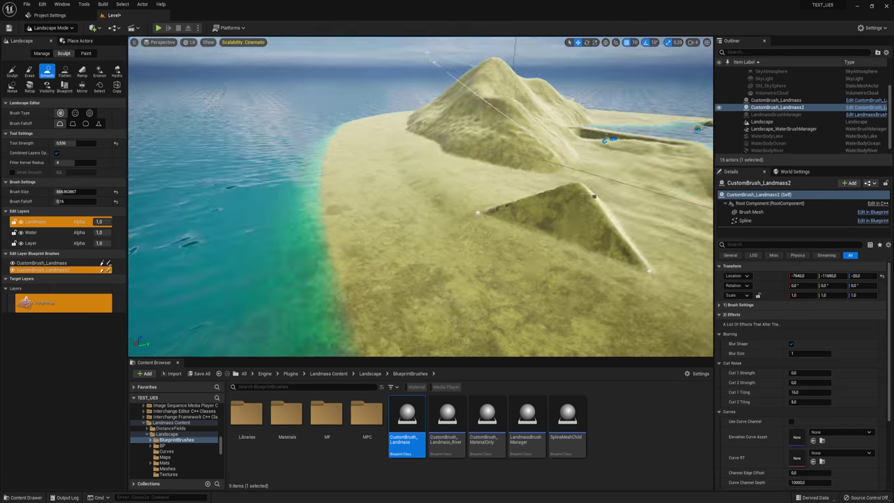
pyautogui.press('f')
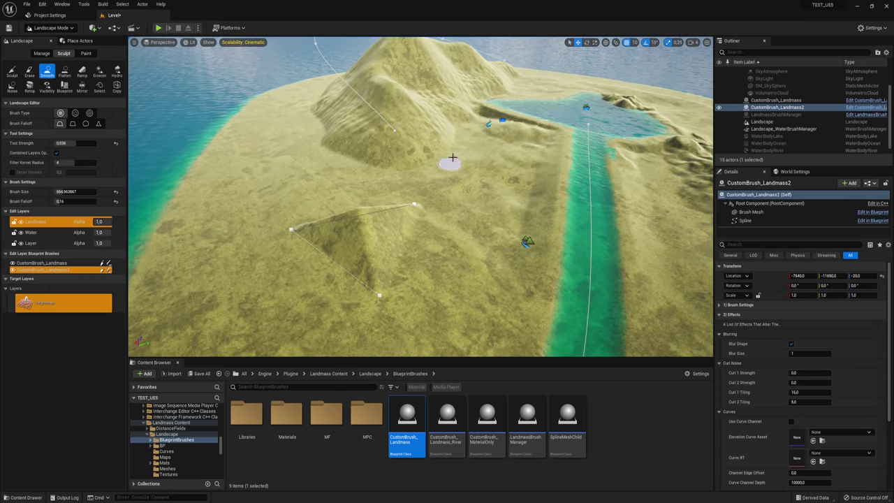
pyautogui.keyDown('alt'); pyautogui.moveTo(352, 200); pyautogui.dragTo(352, 200); pyautogui.keyUp('alt')
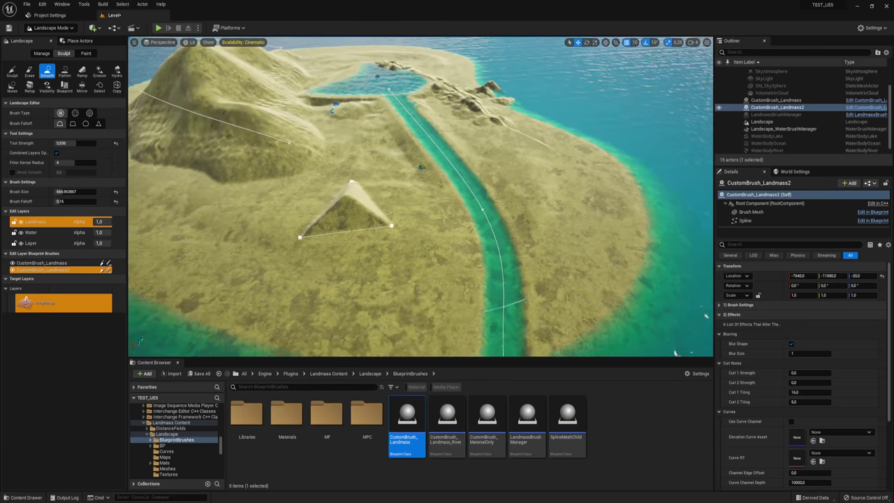
pyautogui.click(51, 28)
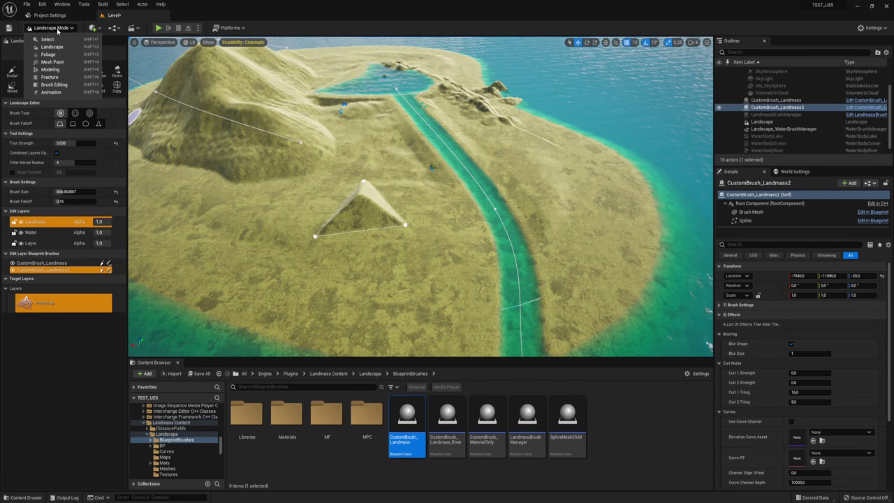
pyautogui.click(47, 39)
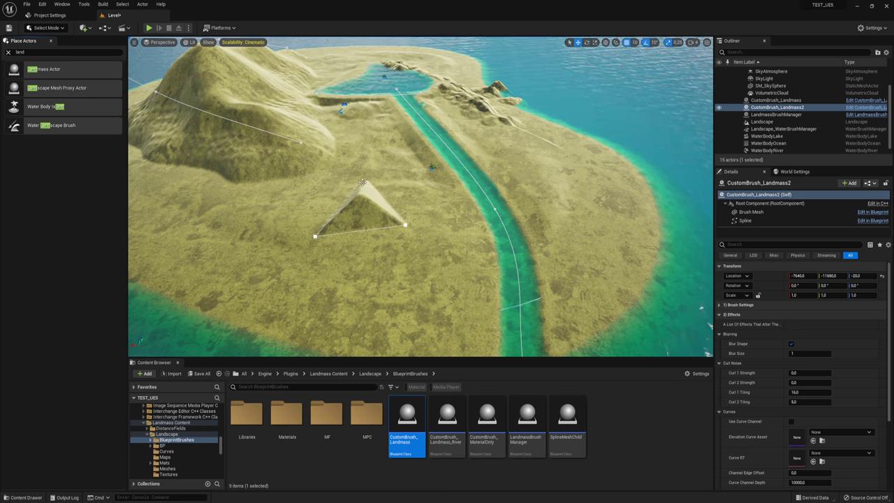
pyautogui.keyDown('alt'); pyautogui.moveTo(407, 128); pyautogui.dragTo(407, 128); pyautogui.keyUp('alt')
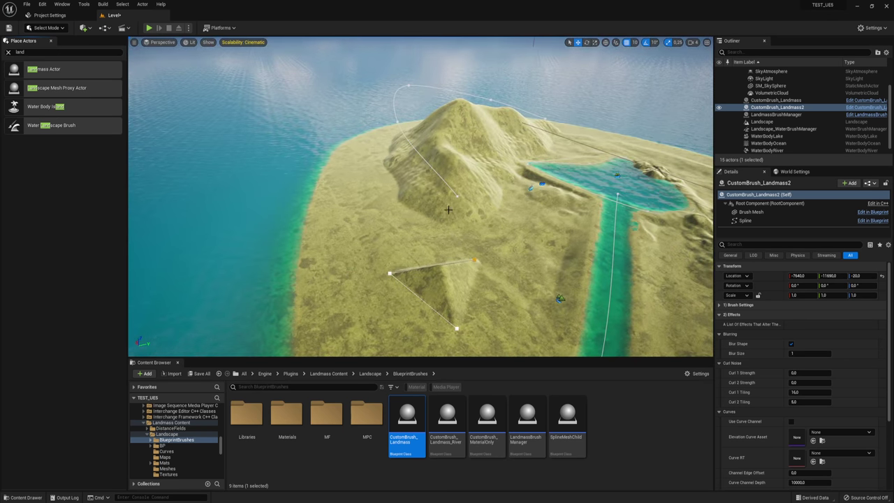
pyautogui.moveTo(443, 185); pyautogui.dragTo(443, 185)
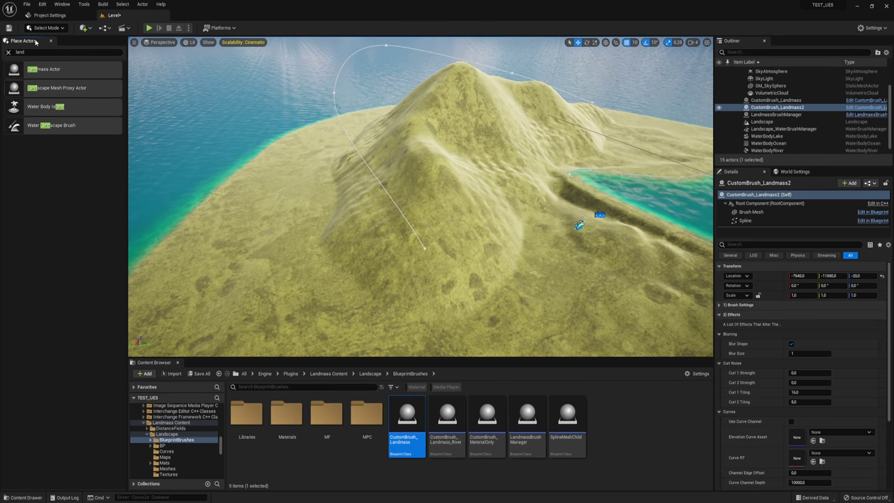
pyautogui.click(47, 29)
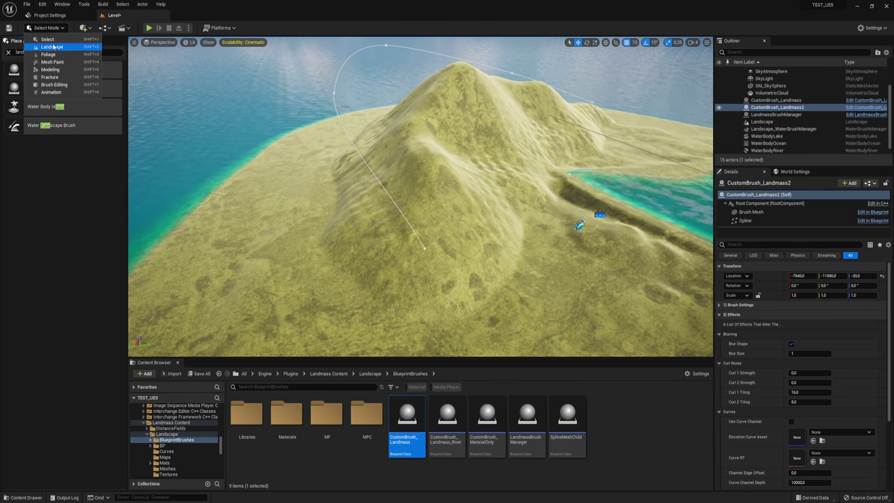
pyautogui.click(53, 47)
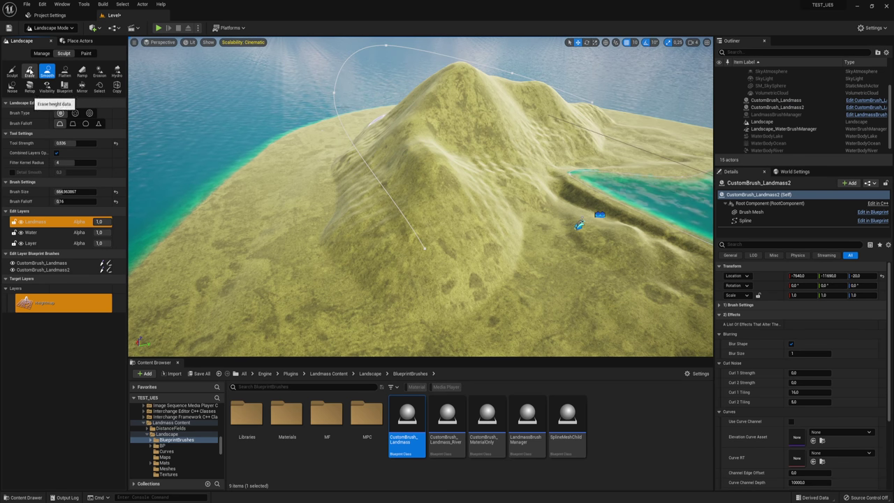
# Raise a mound on the mountain slope with the Sculpt tool on the Layer edit layer
pyautogui.click(17, 70)
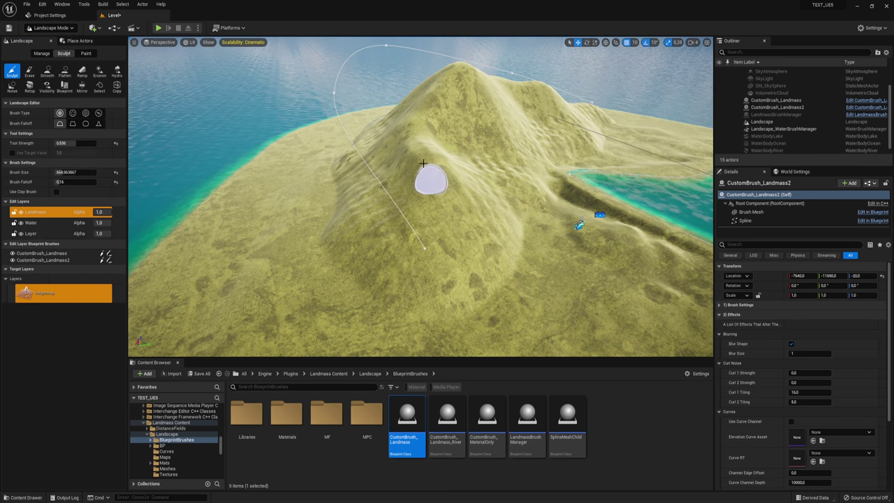
pyautogui.moveTo(435, 189); pyautogui.dragTo(459, 196, button='right')
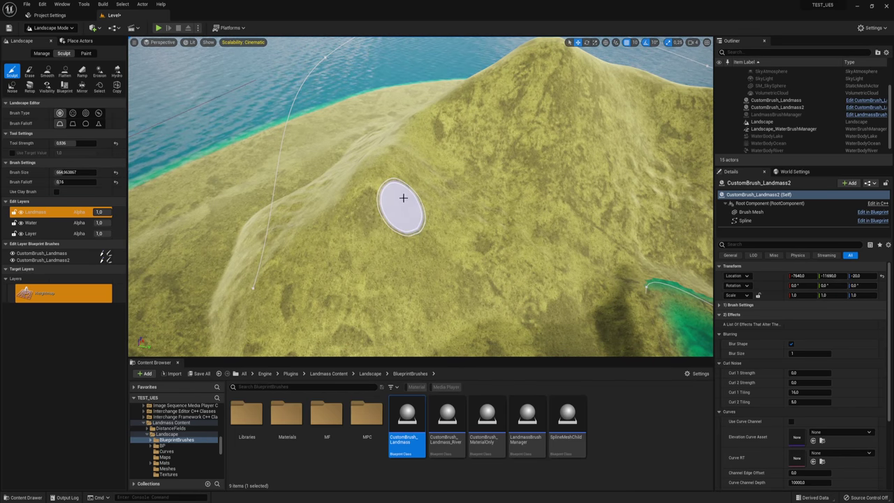
pyautogui.click(31, 234)
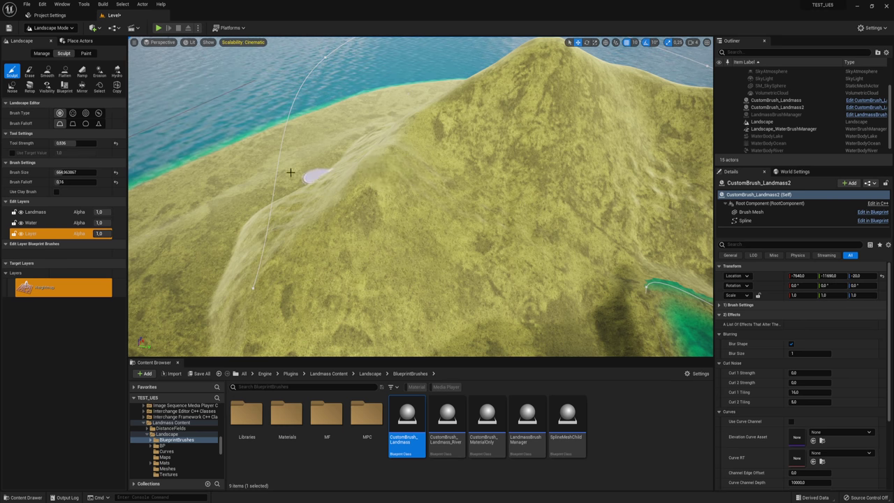
pyautogui.scroll(5, 324, 179)
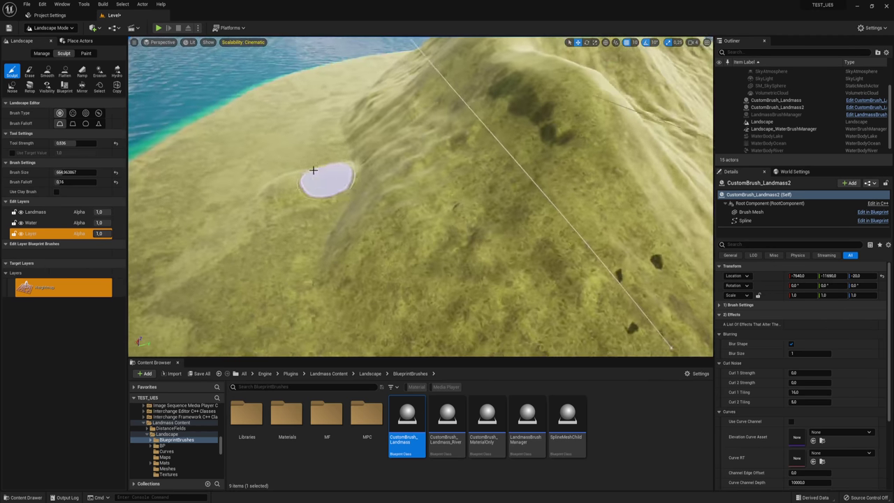
pyautogui.moveTo(359, 199); pyautogui.dragTo(343, 203)
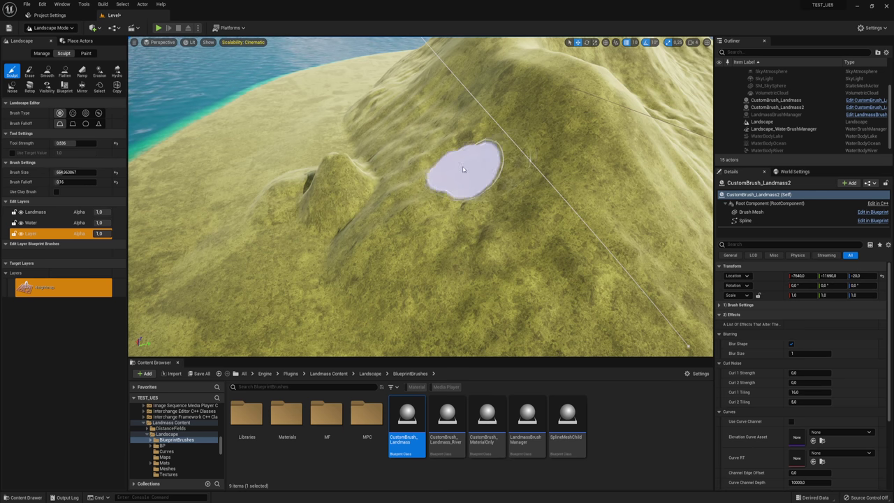
pyautogui.moveTo(457, 167); pyautogui.dragTo(454, 163, button='right')
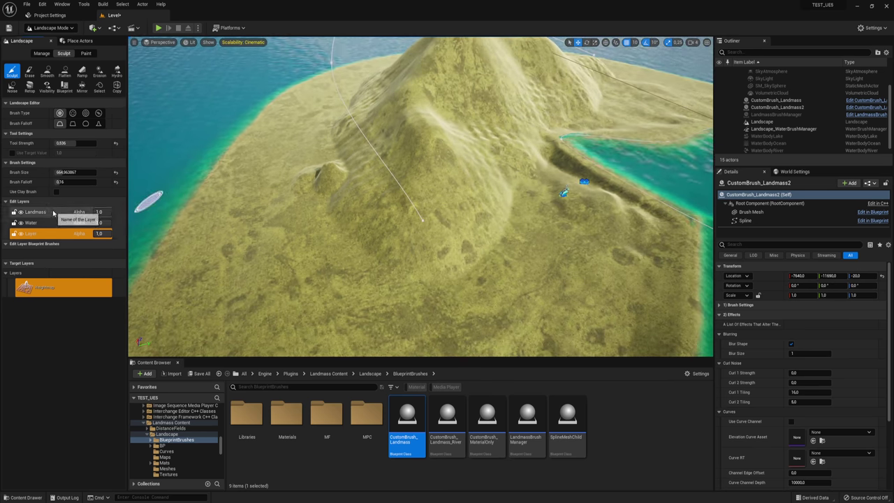
# Return to the Landmass layer and select CustomBrush_Landmass2 for blueprint editing
pyautogui.click(34, 212)
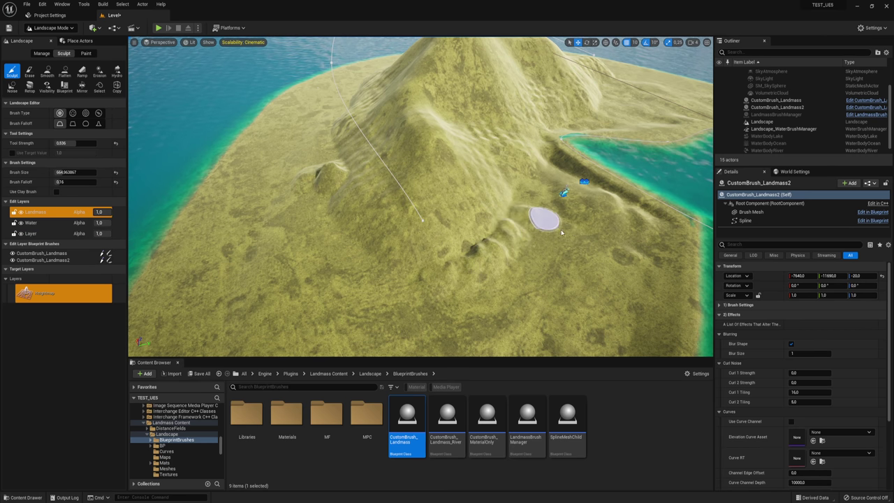
pyautogui.moveTo(510, 216); pyautogui.dragTo(512, 243, button='right')
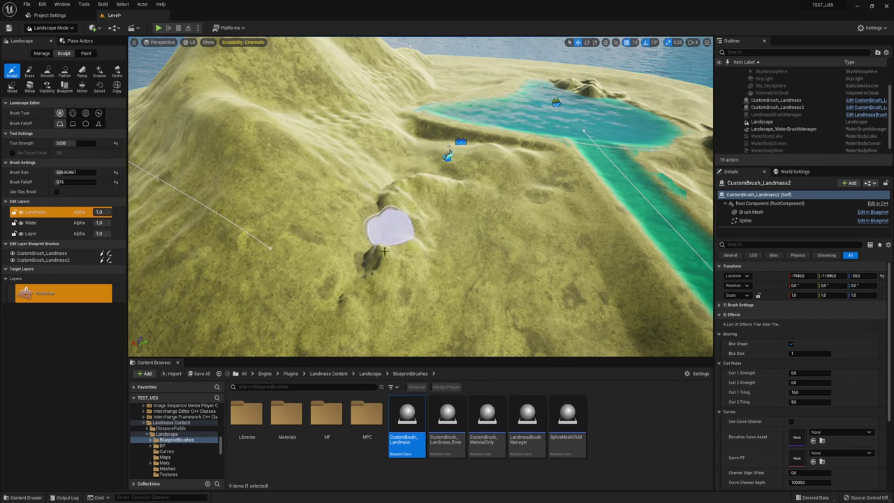
pyautogui.moveTo(449, 147); pyautogui.dragTo(658, 194, button='right')
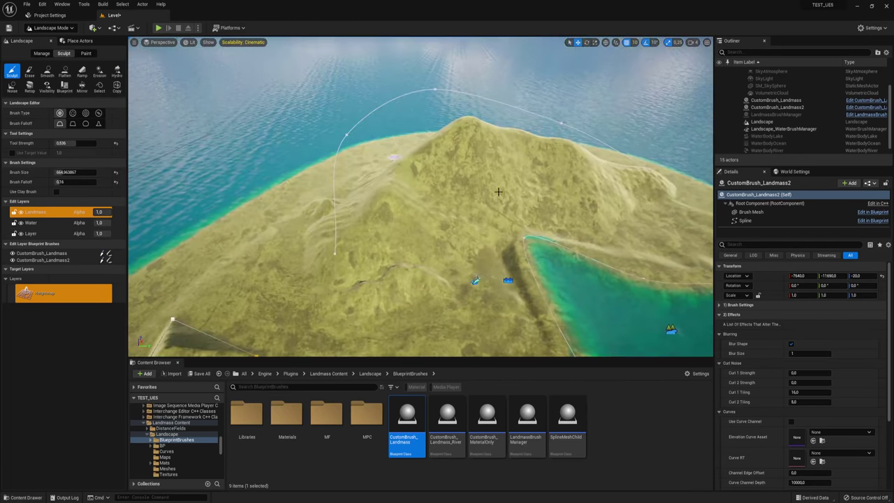
pyautogui.click(779, 101)
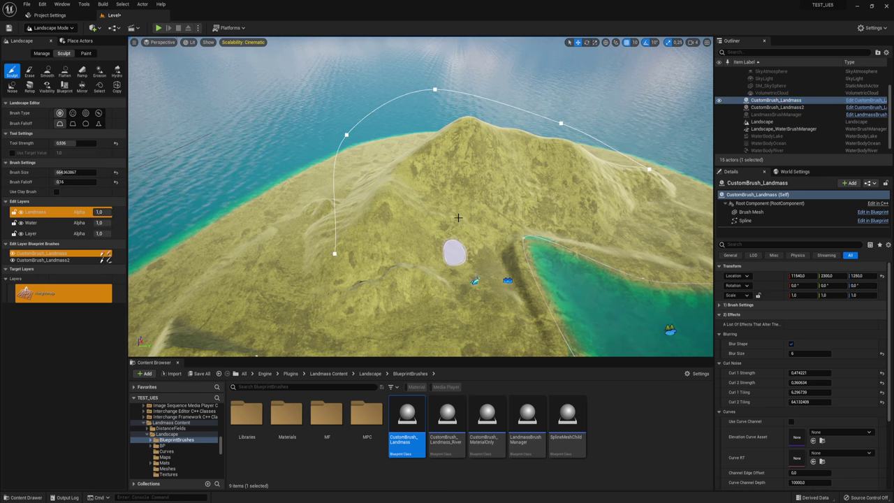
pyautogui.moveTo(338, 165); pyautogui.dragTo(172, 194, button='right')
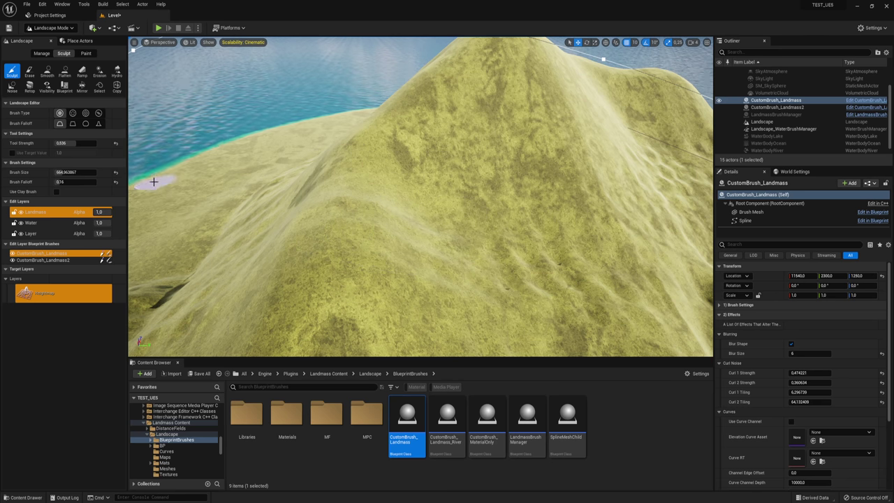
pyautogui.click(44, 259)
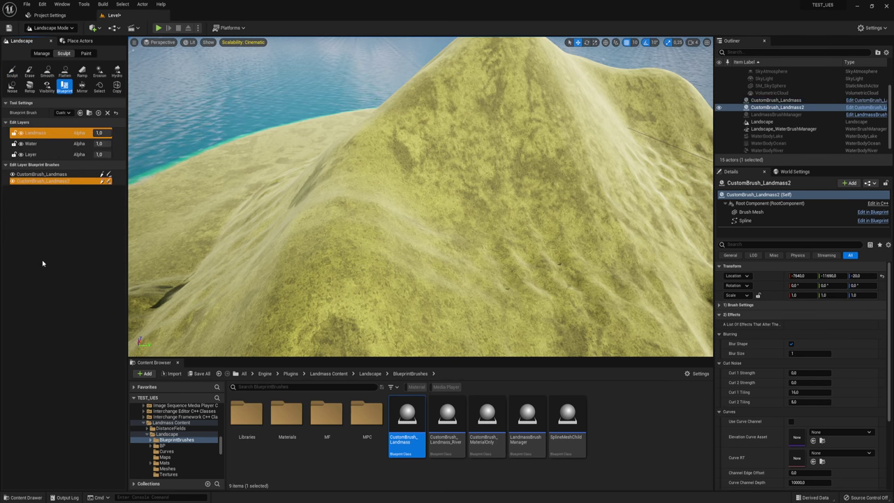
# Delete the accidentally placed Landscape_CustomBrush_Landmass_C brush, confirming with Yes
pyautogui.click(436, 246)
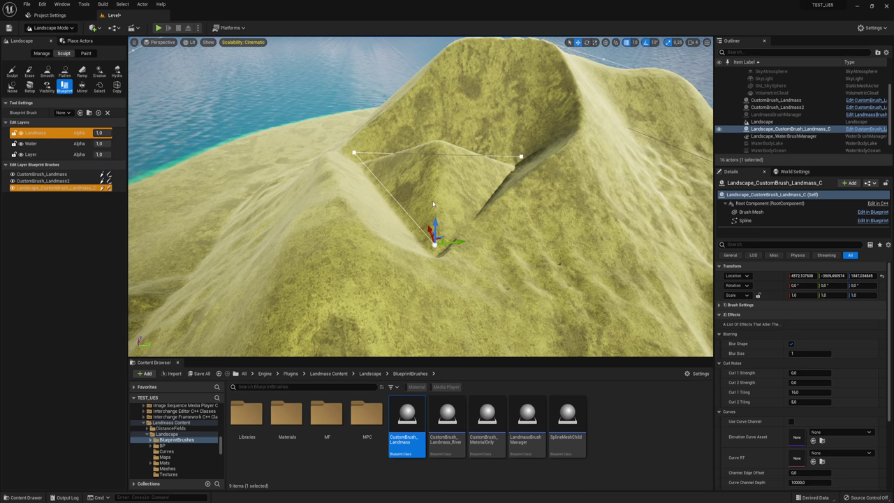
pyautogui.moveTo(433, 204)
pyautogui.mouseDown(button='right')
pyautogui.moveTo(391, 210)
pyautogui.moveTo(442, 195)
pyautogui.mouseUp(button='right')
pyautogui.press('Delete')
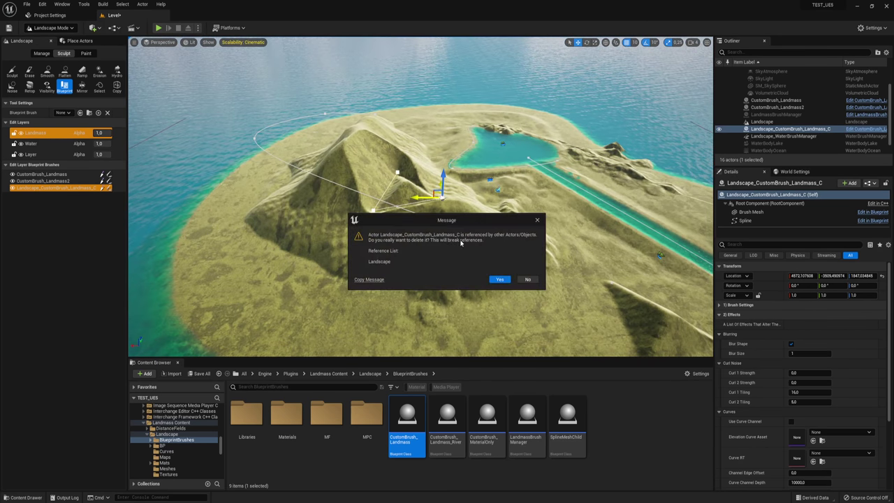
pyautogui.click(499, 279)
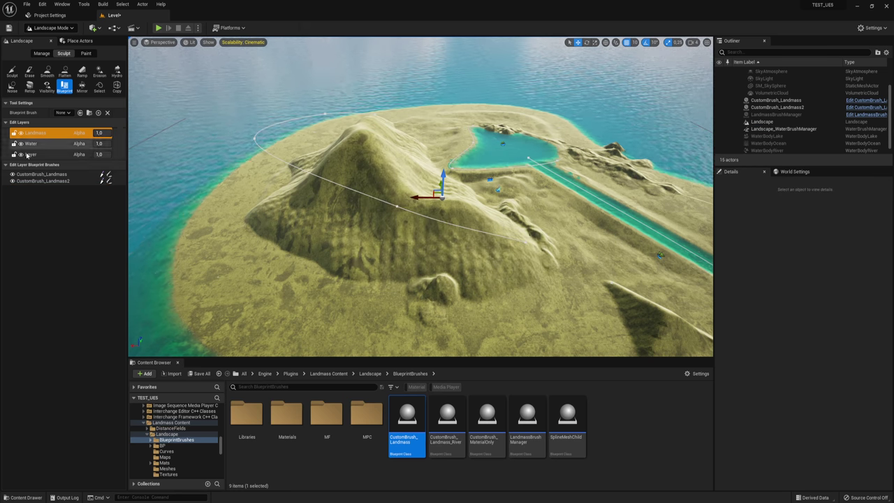
# Frame CustomBrush_Landmass2, reselect CustomBrush_Landmass, and choose the Erase sculpt tool
pyautogui.click(35, 174)
pyautogui.click(39, 181)
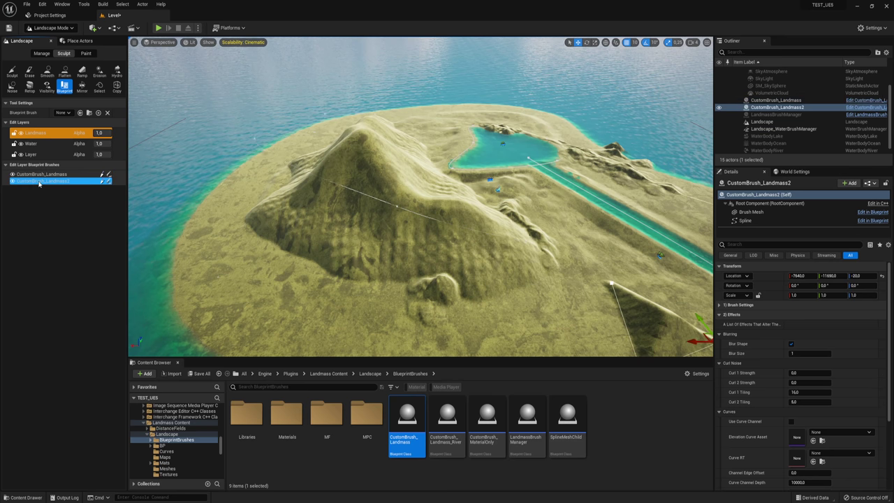
pyautogui.press('f')
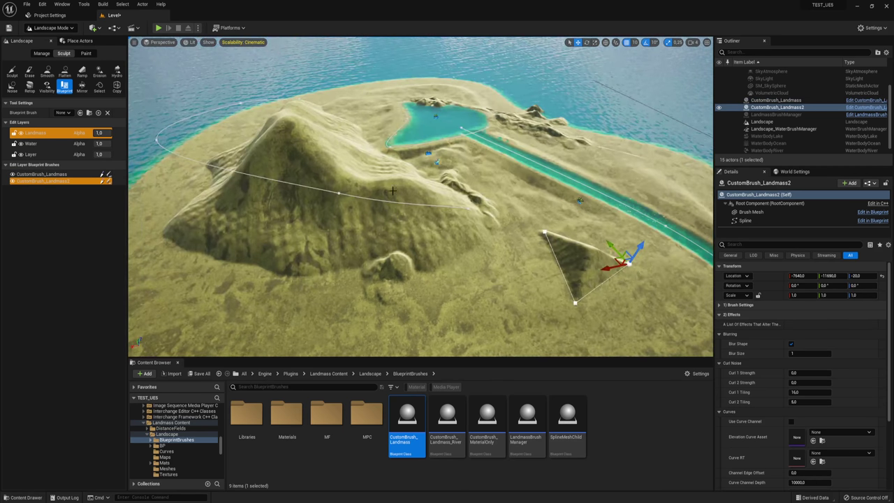
pyautogui.click(36, 175)
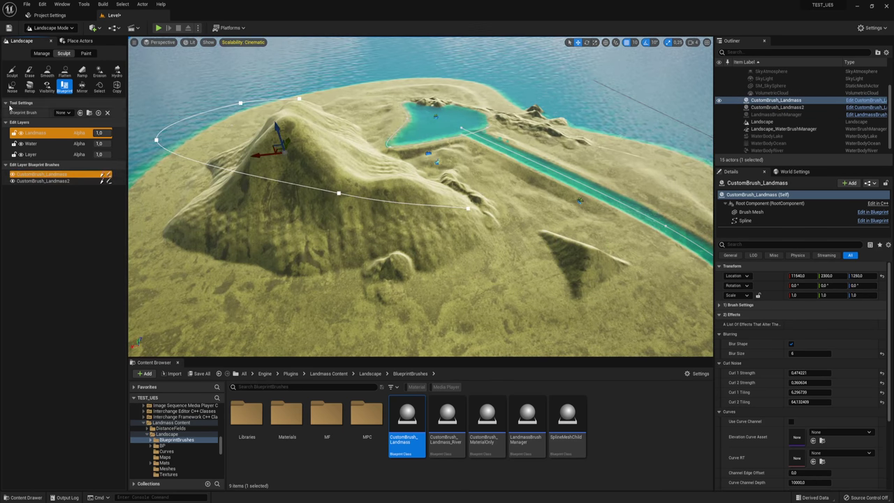
pyautogui.click(32, 72)
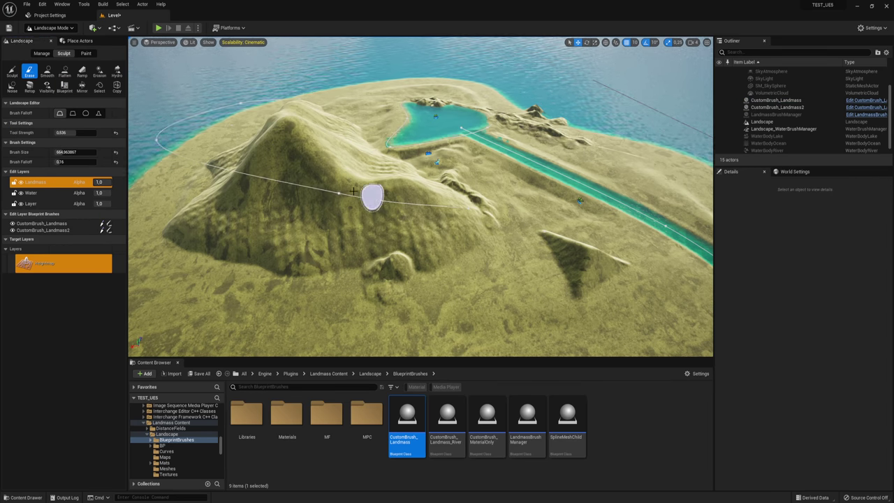
# Zoom in over the ridges and river, then reselect CustomBrush_Landmass for blueprint editing
pyautogui.scroll(3, 386, 185)
pyautogui.scroll(3, 370, 184)
pyautogui.scroll(3, 357, 181)
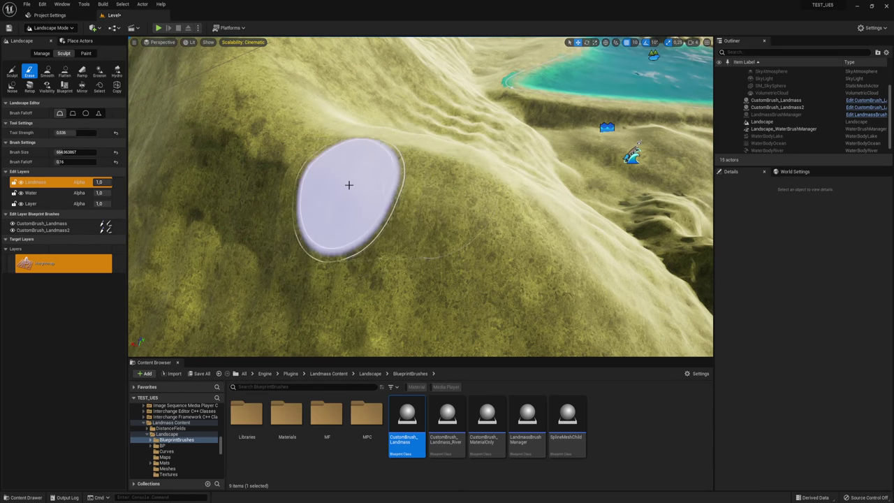
pyautogui.moveTo(349, 185); pyautogui.dragTo(320, 176, button='right')
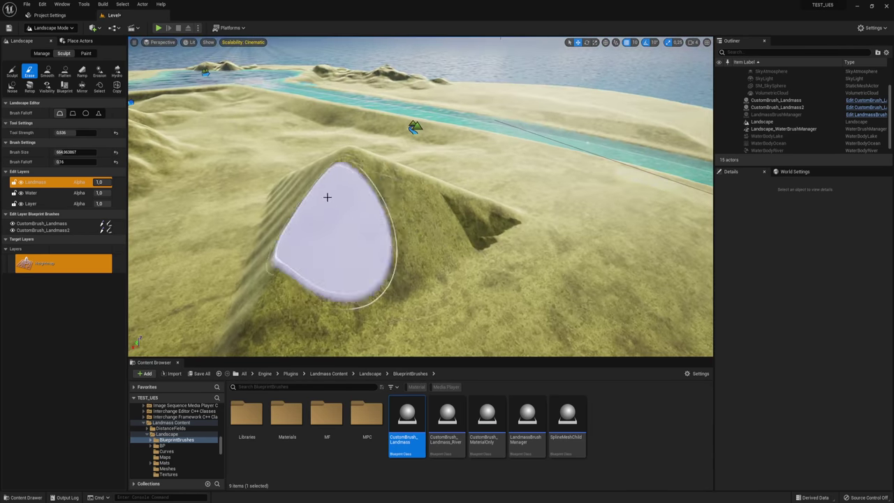
pyautogui.moveTo(335, 205); pyautogui.dragTo(276, 164, button='right')
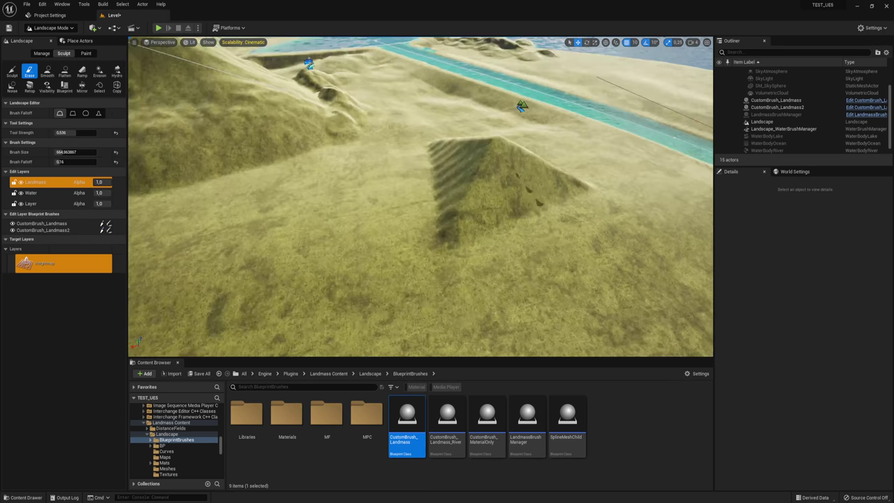
pyautogui.click(57, 224)
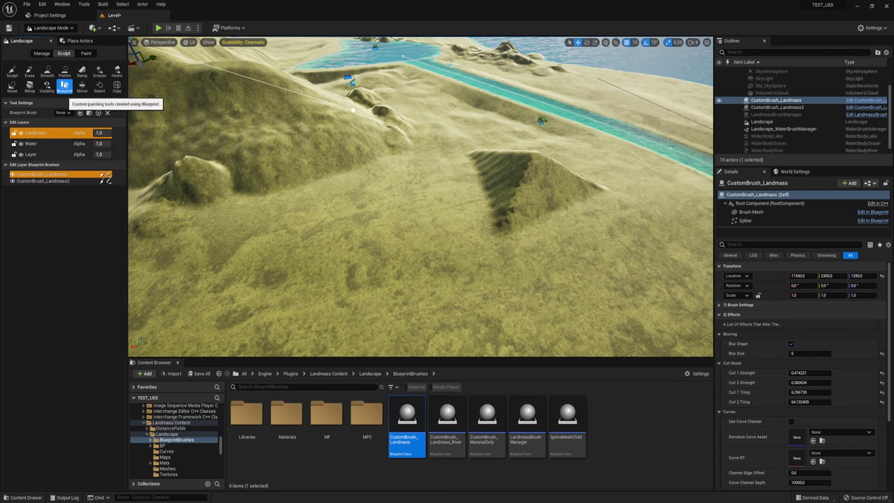
# Move CustomBrush_Landmass2 along Y to -10870 and pull its spline's bottom corner down-left
pyautogui.moveTo(492, 148); pyautogui.dragTo(409, 149, button='right')
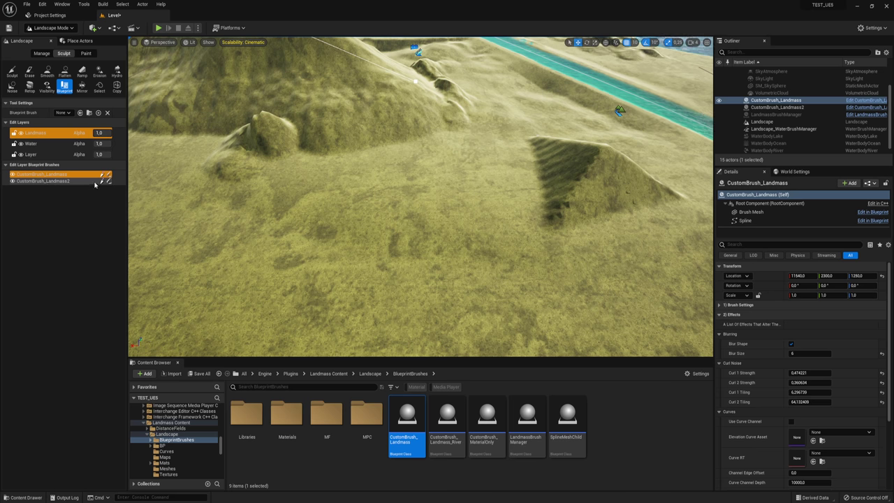
pyautogui.press('f')
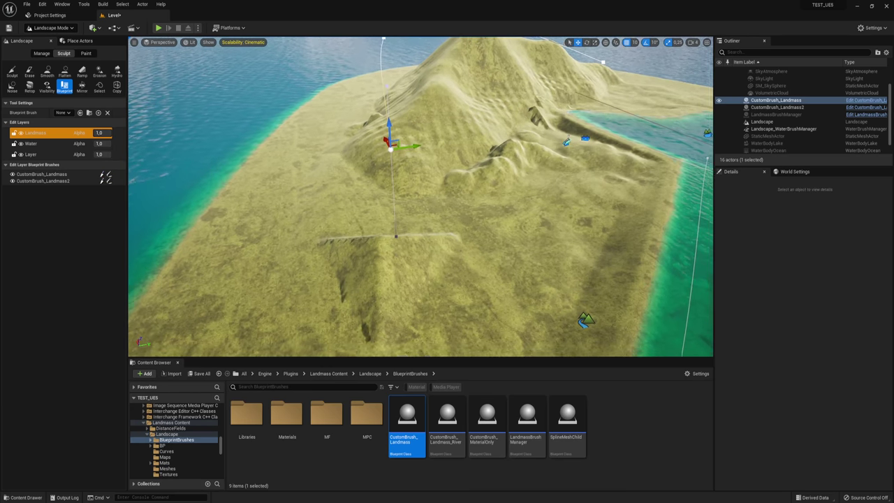
pyautogui.moveTo(135, 192); pyautogui.dragTo(136, 192, button='right')
pyautogui.click(42, 181)
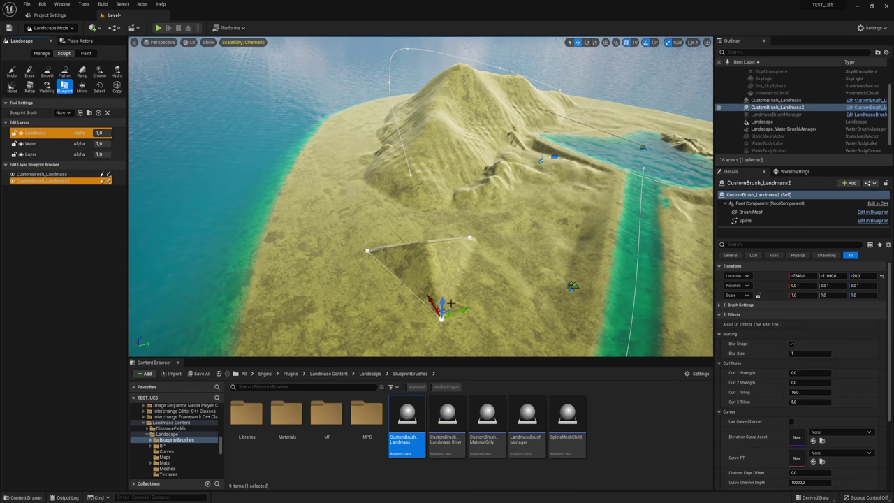
pyautogui.moveTo(458, 312); pyautogui.dragTo(473, 317)
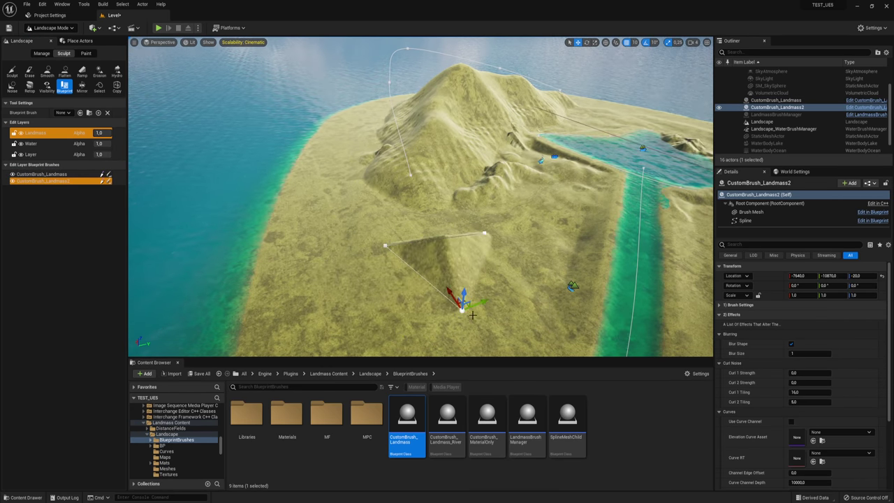
pyautogui.moveTo(462, 307); pyautogui.dragTo(501, 256)
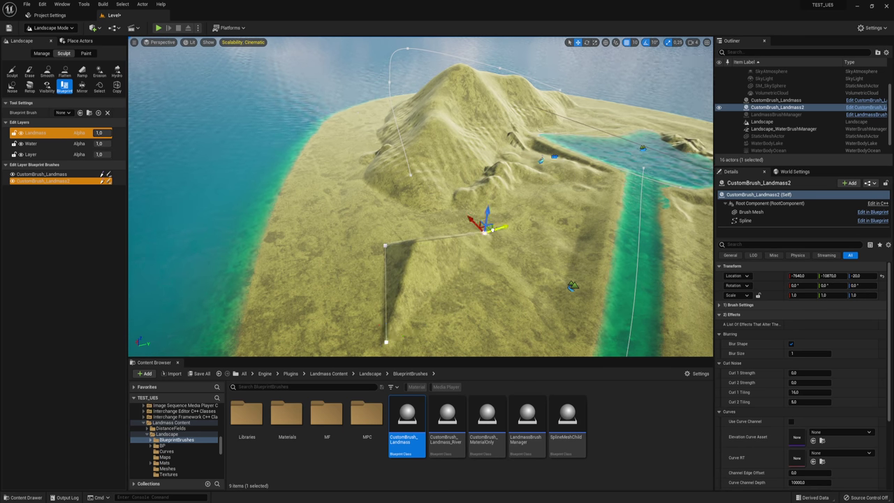
pyautogui.press('f')
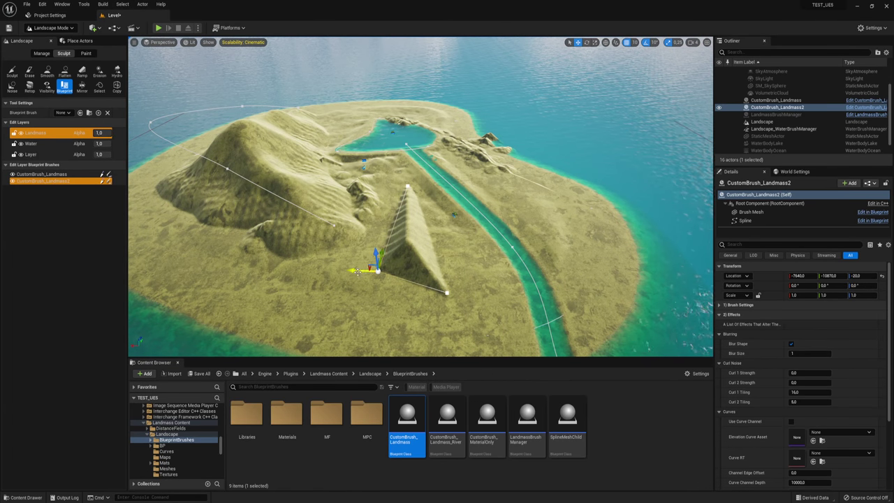
# Frame the brush, then settle on a low view over the lake and river
pyautogui.scroll(5, 357, 271)
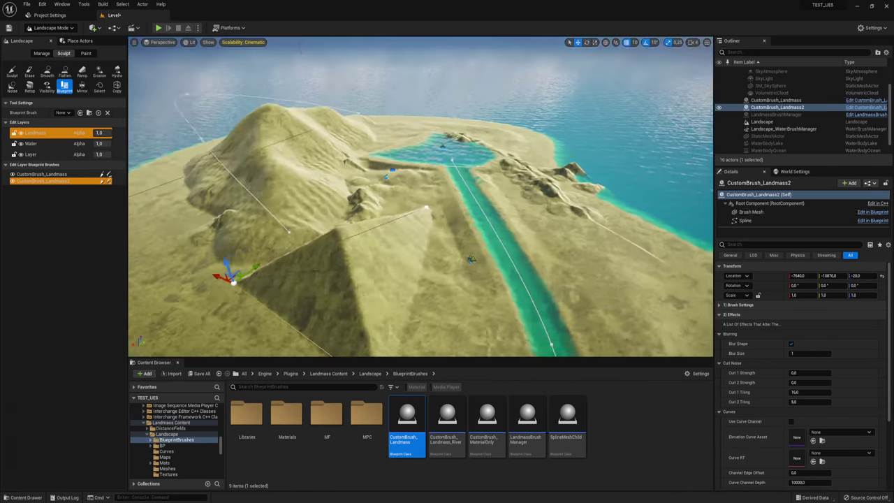
pyautogui.moveTo(411, 244); pyautogui.dragTo(412, 243, button='right')
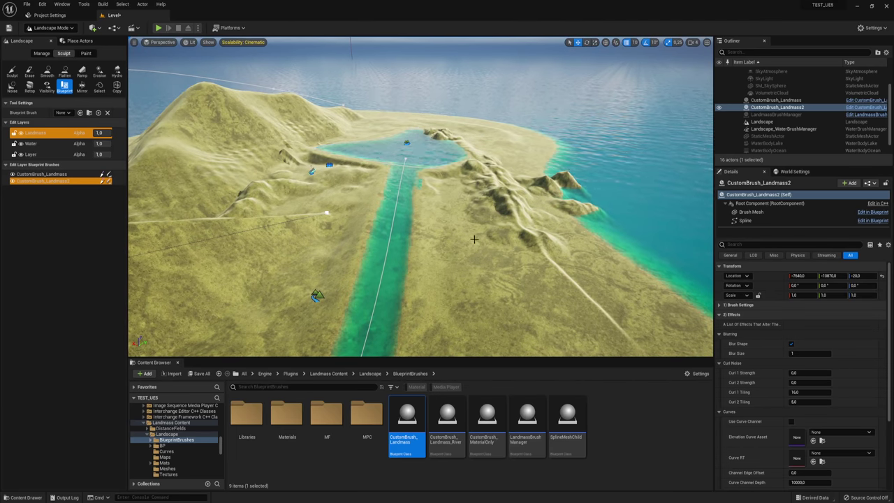
pyautogui.press('f')
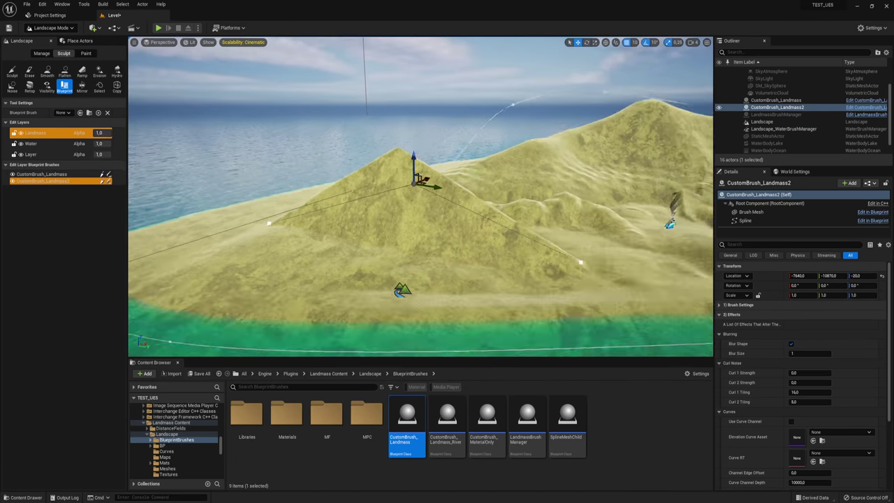
pyautogui.moveTo(498, 234); pyautogui.dragTo(497, 233, button='right')
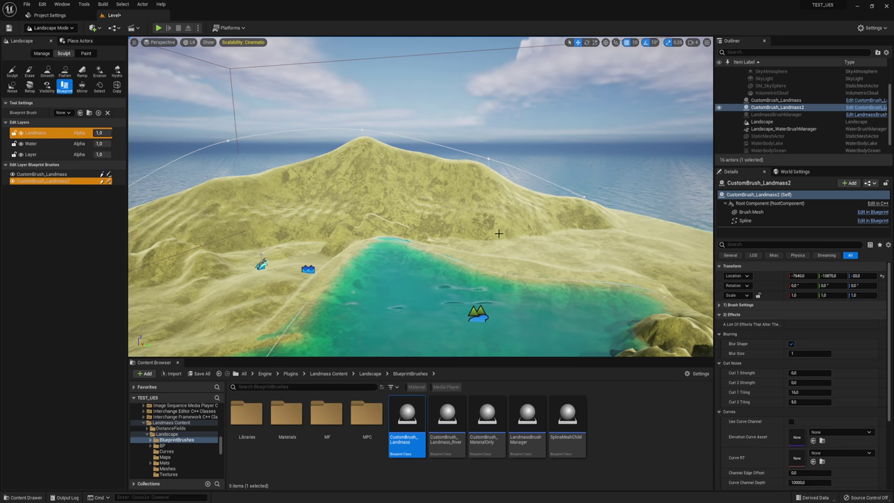
pyautogui.moveTo(549, 241); pyautogui.dragTo(548, 242, button='right')
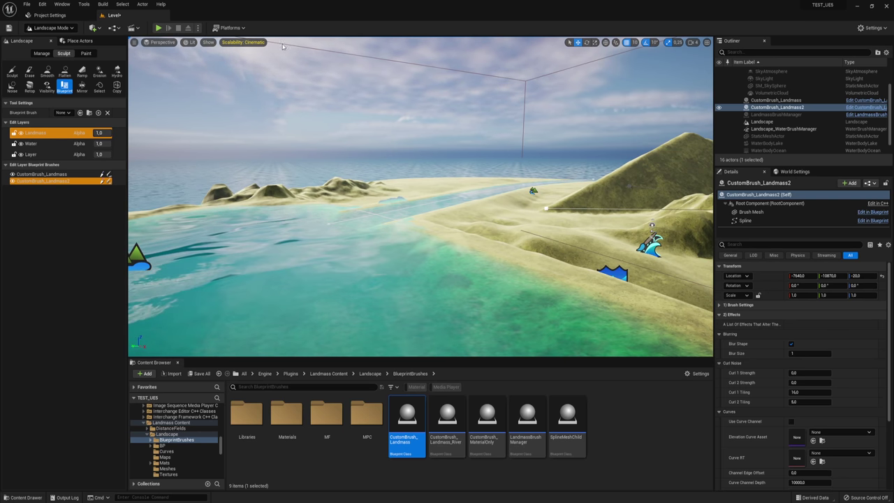
# Play the level and run the character toward the lake and up the pyramid hill's slope
pyautogui.click(158, 29)
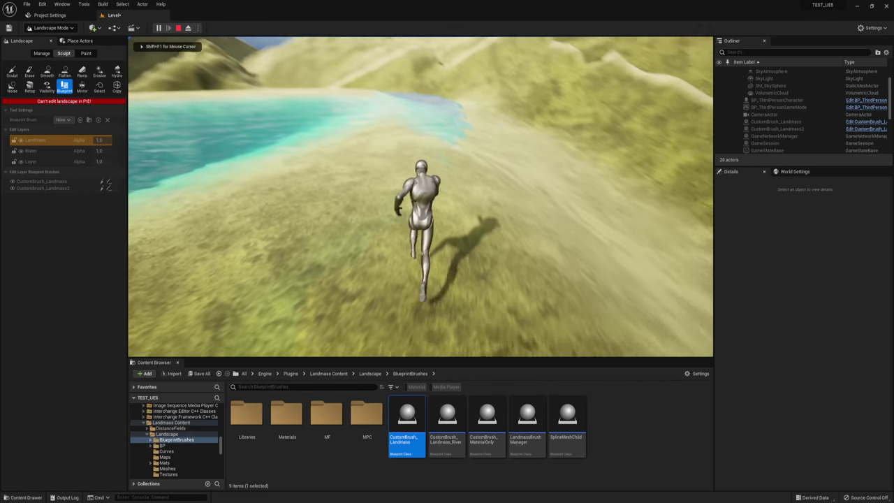
pyautogui.press('w')
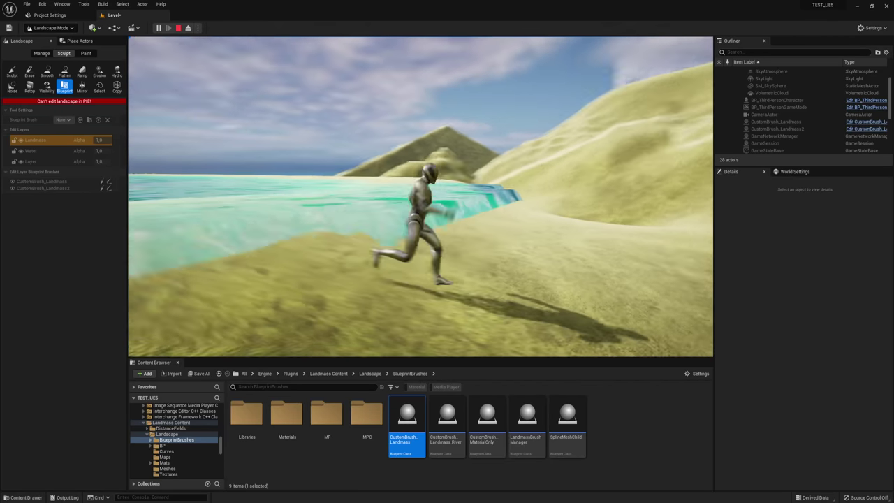
pyautogui.press('s')
pyautogui.press('w')
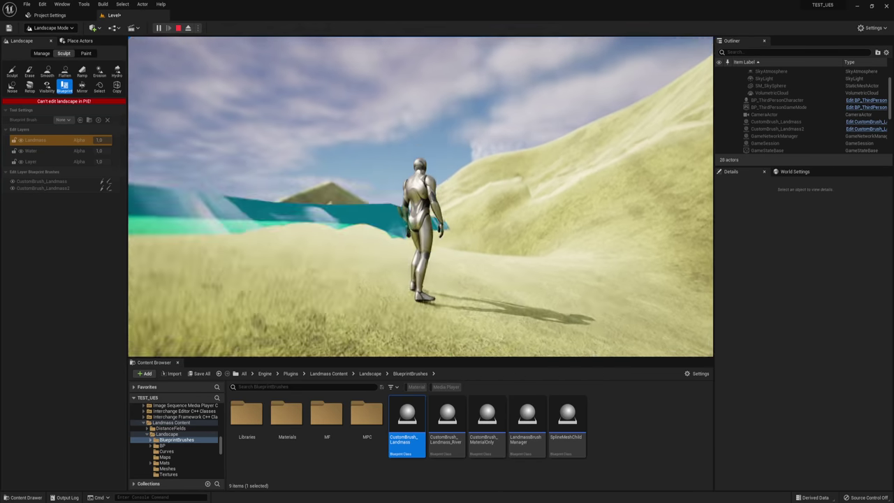